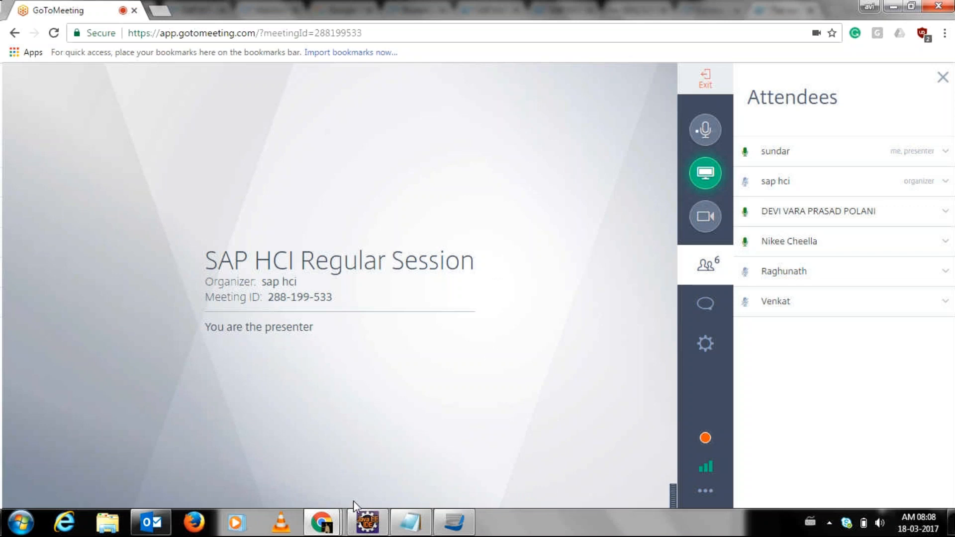
- Switch to Eclipse, open the Training.com.HCI.GeoIP2 integration flow and display the SOAPUI sender channel's adapter-specific connection settings
{"action": "left_click", "coordinate": [359, 526]}
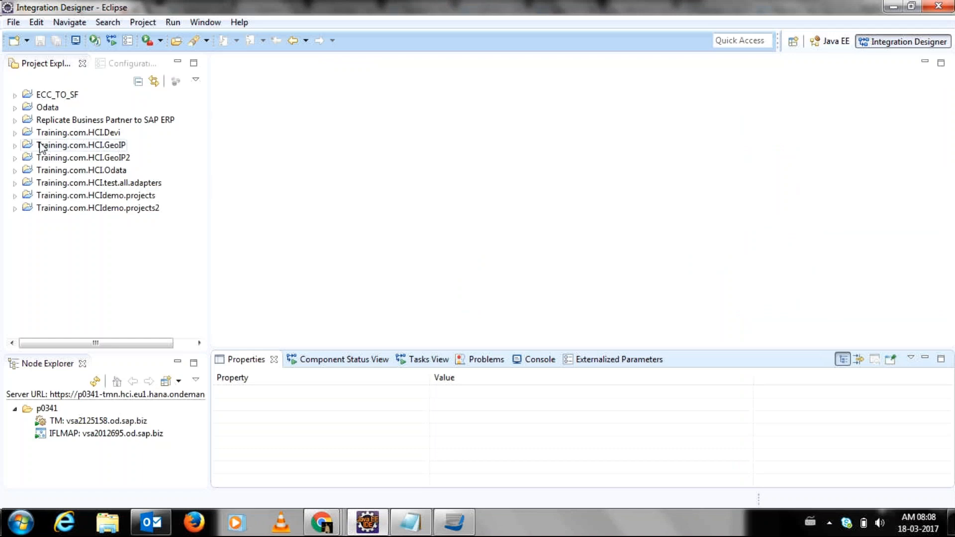
{"action": "left_click", "coordinate": [14, 158]}
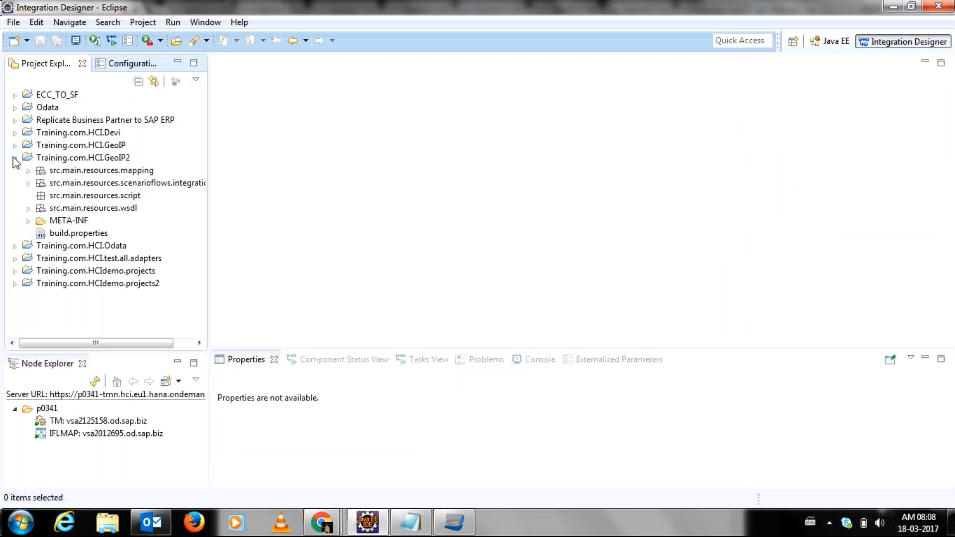
{"action": "left_click", "coordinate": [28, 183]}
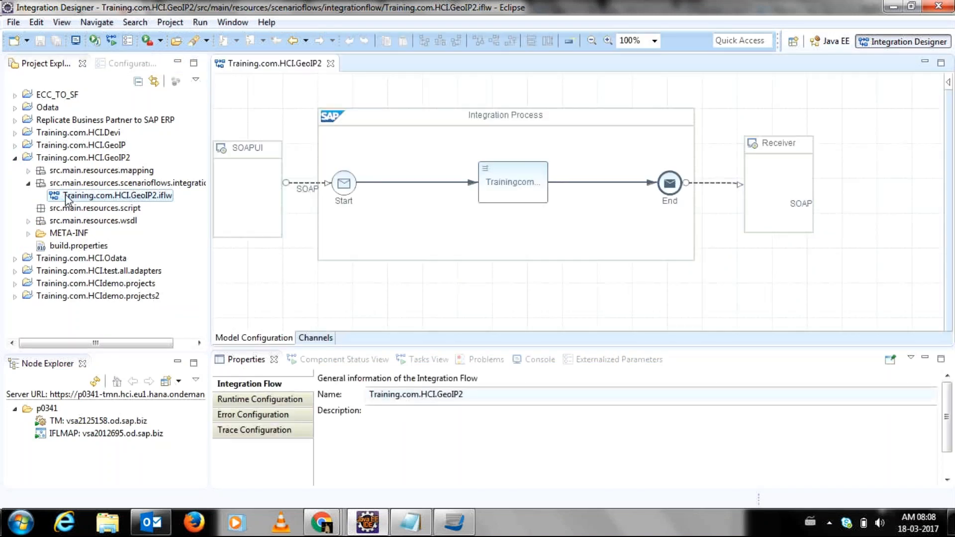
{"action": "double_click", "coordinate": [294, 181]}
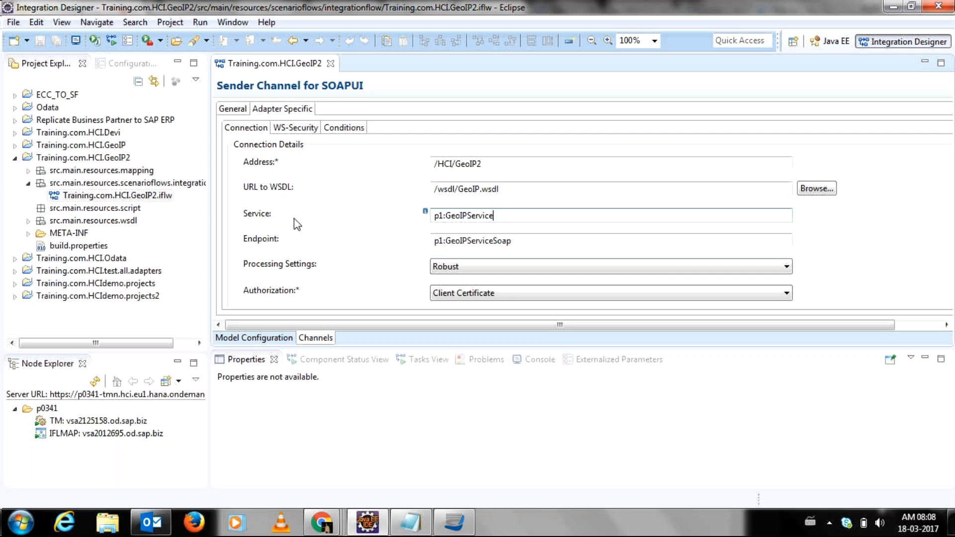
- Open GeoIP.wsdl from the GeoIP2 project and examine the service and port definitions near the end of its source
{"action": "left_click", "coordinate": [27, 222]}
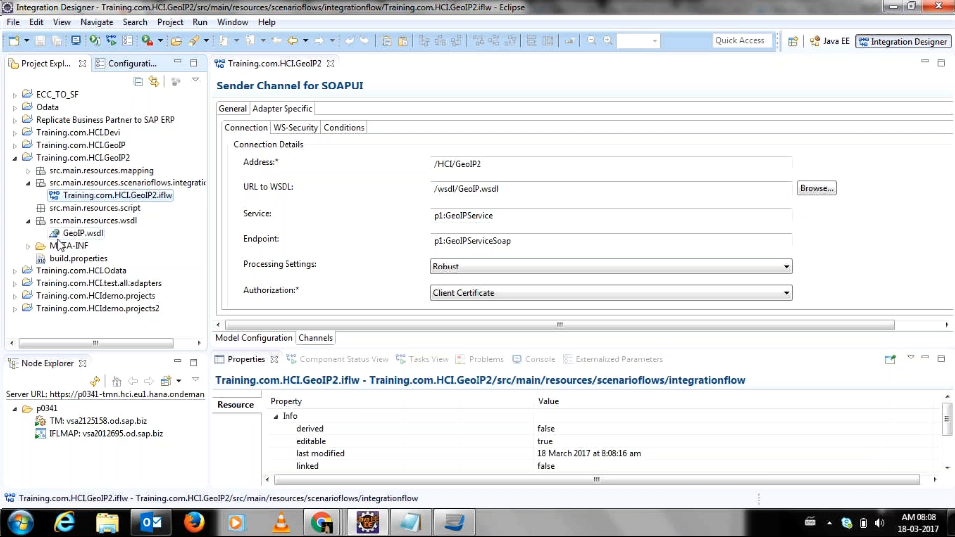
{"action": "left_click", "coordinate": [64, 237]}
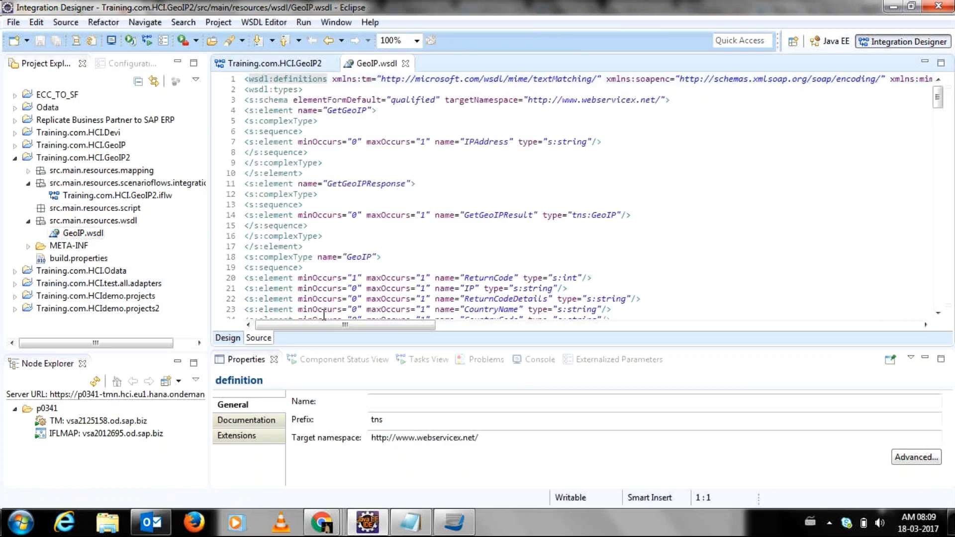
{"action": "mouse_move", "coordinate": [385, 315]}
{"action": "left_click_drag", "start_coordinate": [936, 102], "coordinate": [934, 299]}
{"action": "left_click", "coordinate": [819, 284]}
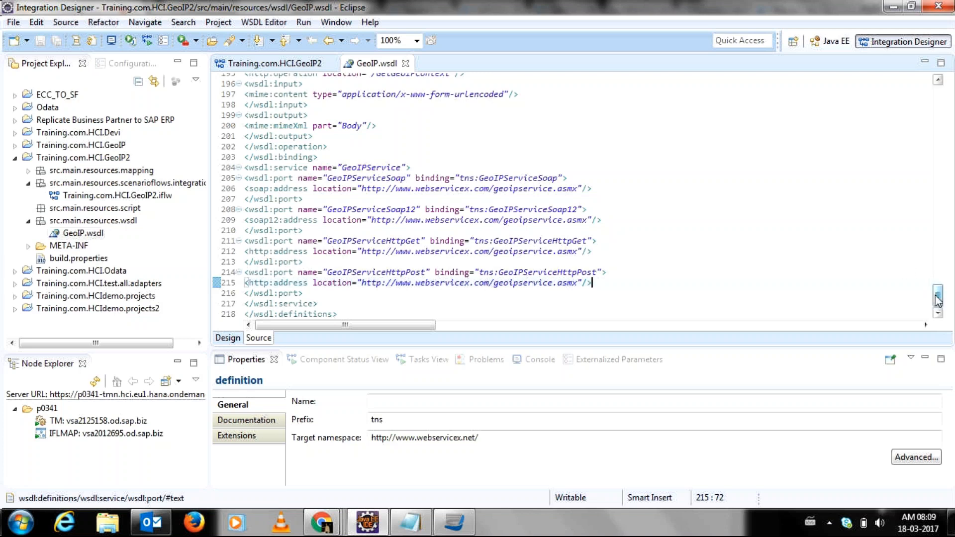
{"action": "scroll", "coordinate": [938, 299], "scroll_direction": "up", "scroll_amount": 1}
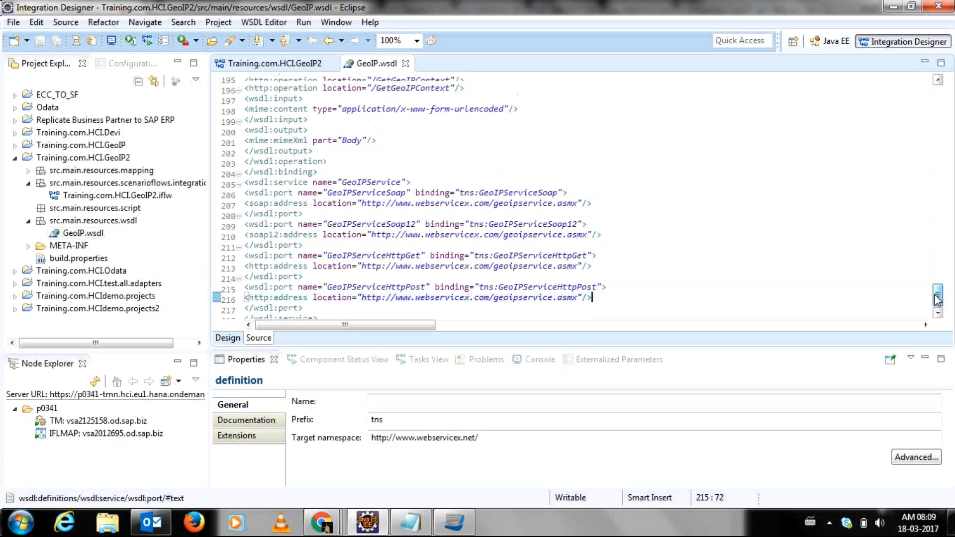
{"action": "left_click_drag", "start_coordinate": [938, 299], "coordinate": [928, 280]}
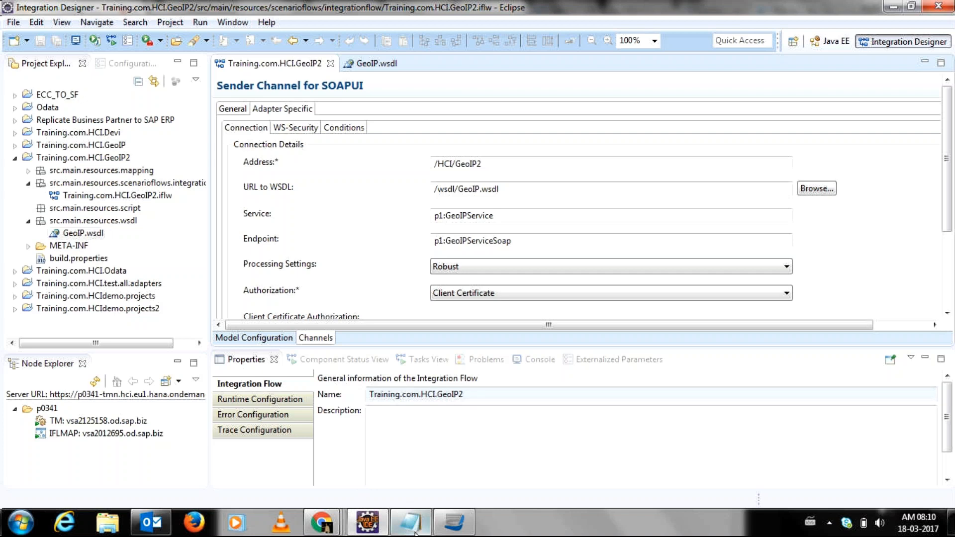
- Check the GetGeoIP SOAP request in Boomerang, then return to the integration flow in Eclipse
{"action": "mouse_move", "coordinate": [454, 522]}
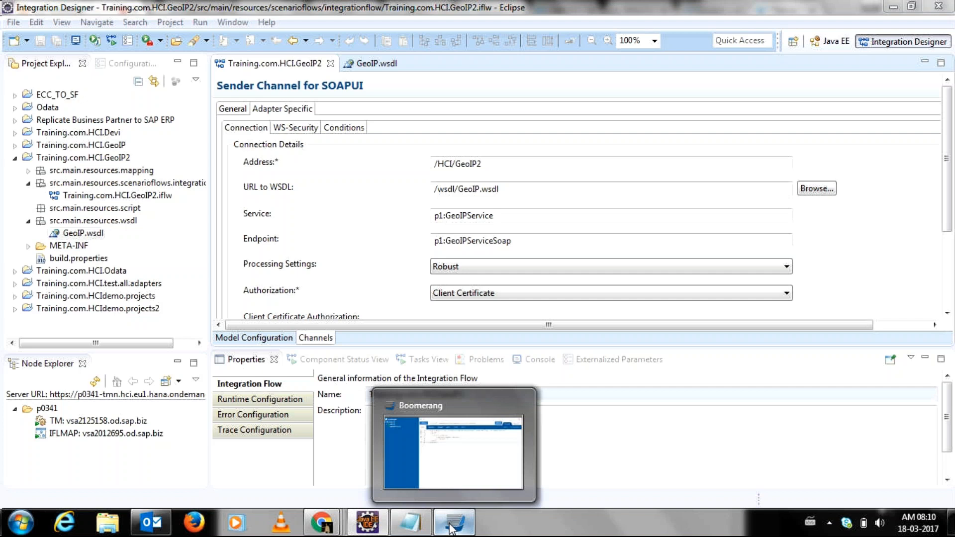
{"action": "left_click", "coordinate": [454, 522]}
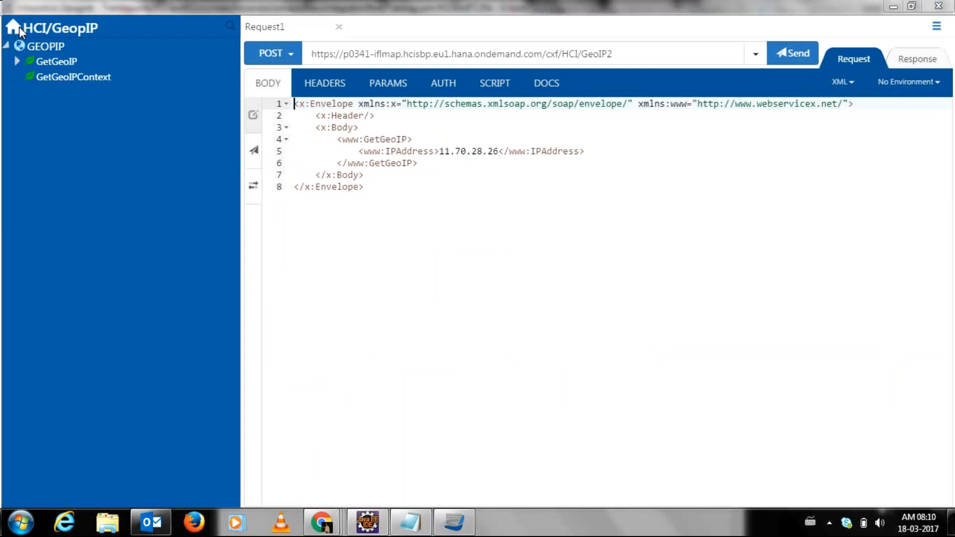
{"action": "key", "text": "alt+Tab"}
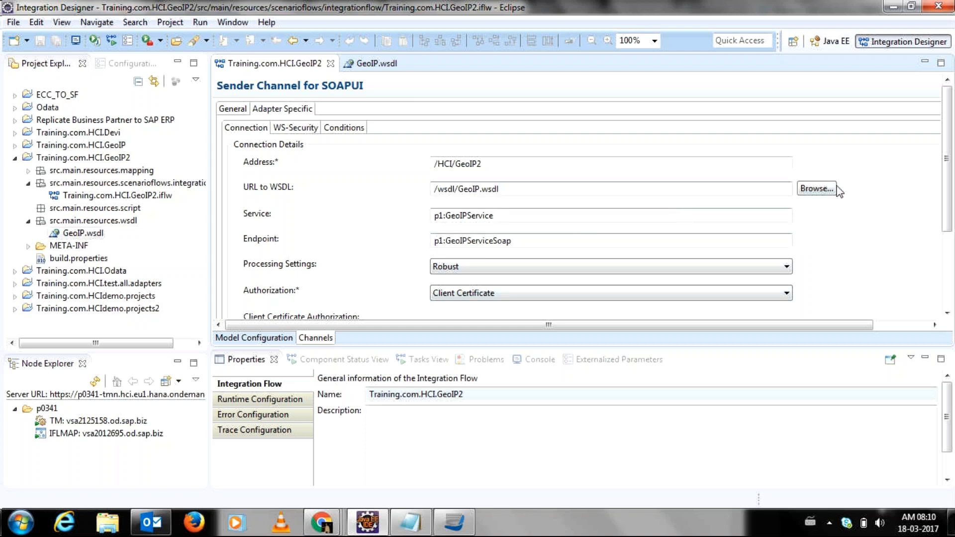
- Expand the Training.com.HCIdemo.projects project down to its integration flow file
{"action": "left_click", "coordinate": [15, 296]}
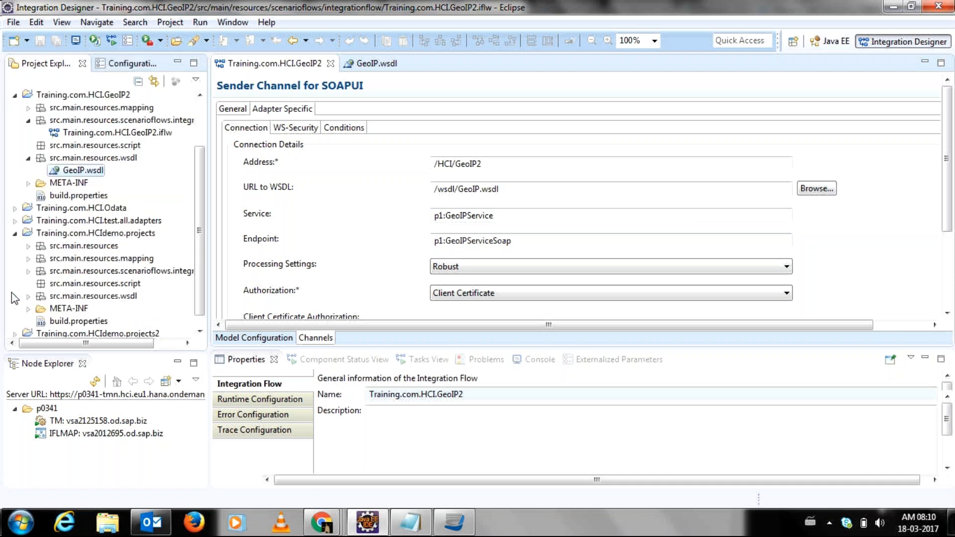
{"action": "left_click", "coordinate": [15, 298]}
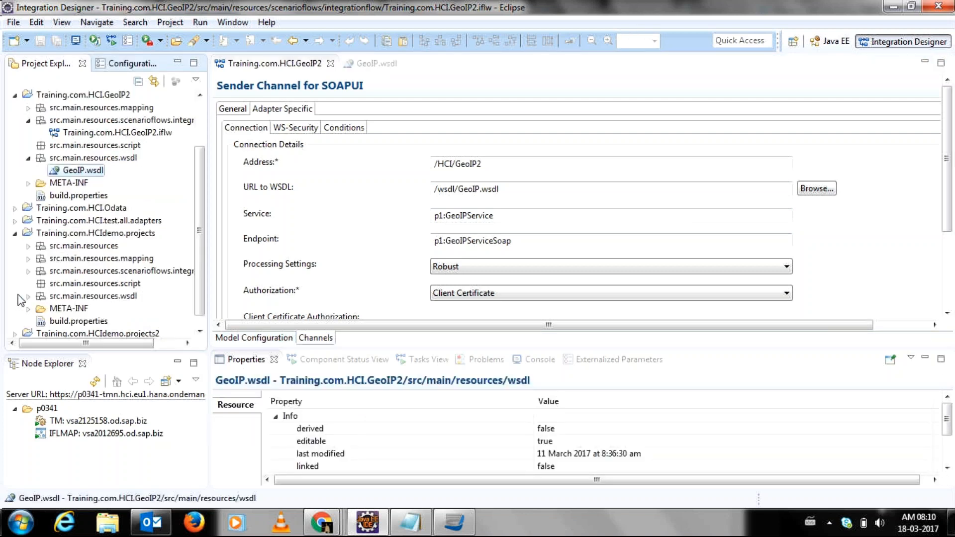
{"action": "left_click", "coordinate": [28, 270]}
{"action": "double_click", "coordinate": [73, 283]}
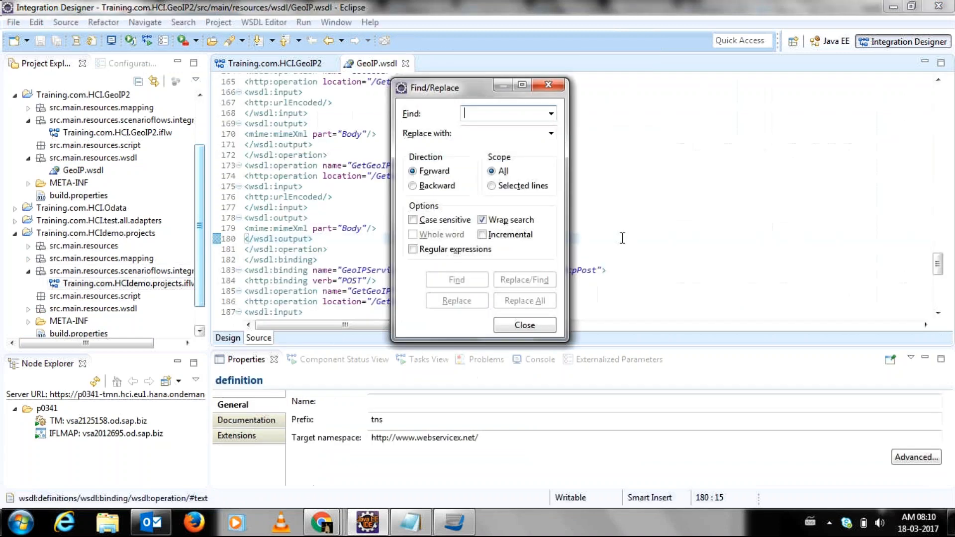
- Search the GeoIP.wsdl source for "p1" and examine the namespace declarations in its definitions element
{"action": "type", "text": "p1"}
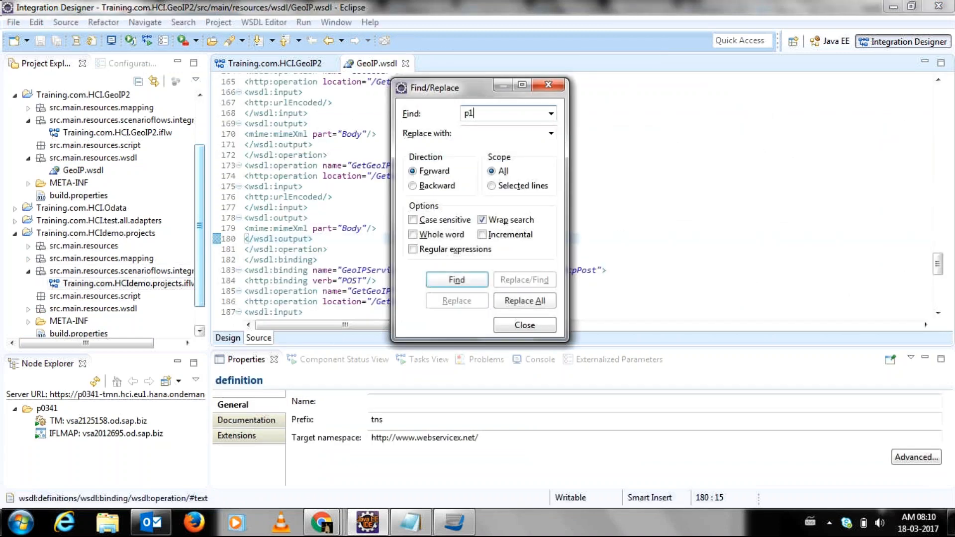
{"action": "key", "text": "Return"}
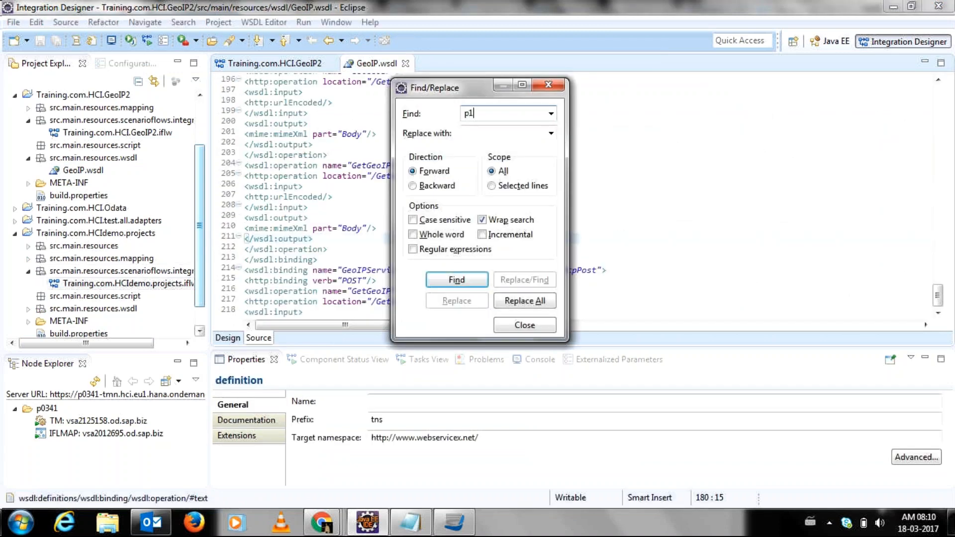
{"action": "key", "text": "Return"}
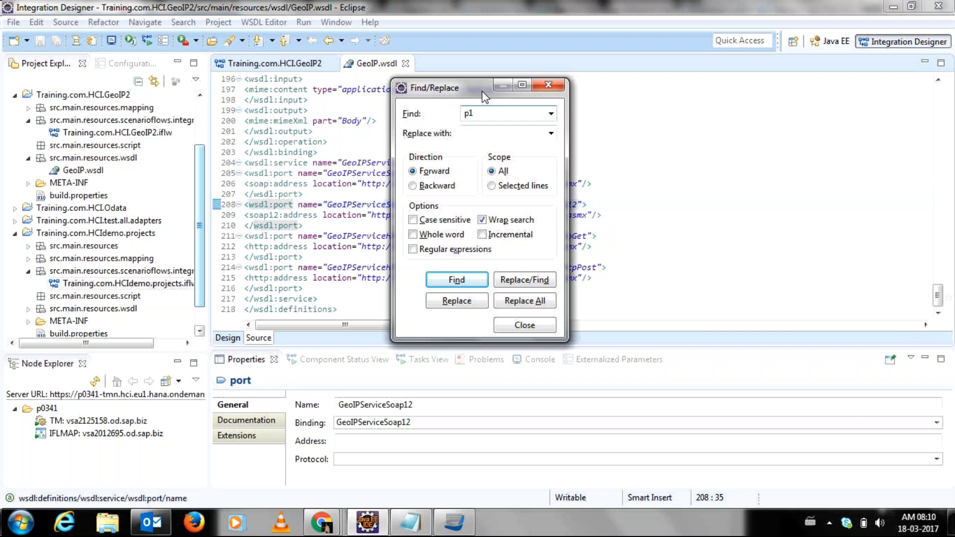
{"action": "key", "text": "Return"}
{"action": "left_click_drag", "start_coordinate": [484, 96], "coordinate": [672, 81]}
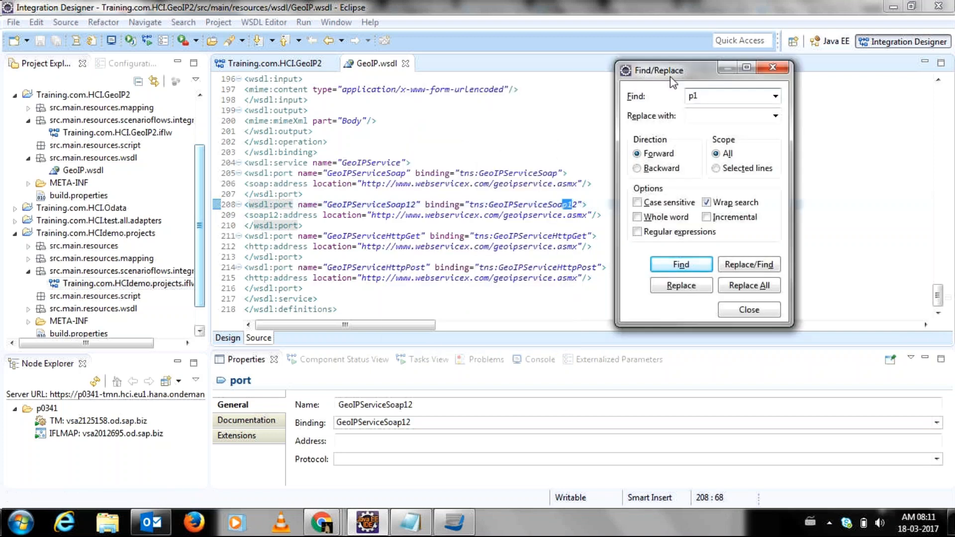
{"action": "key", "text": "Return"}
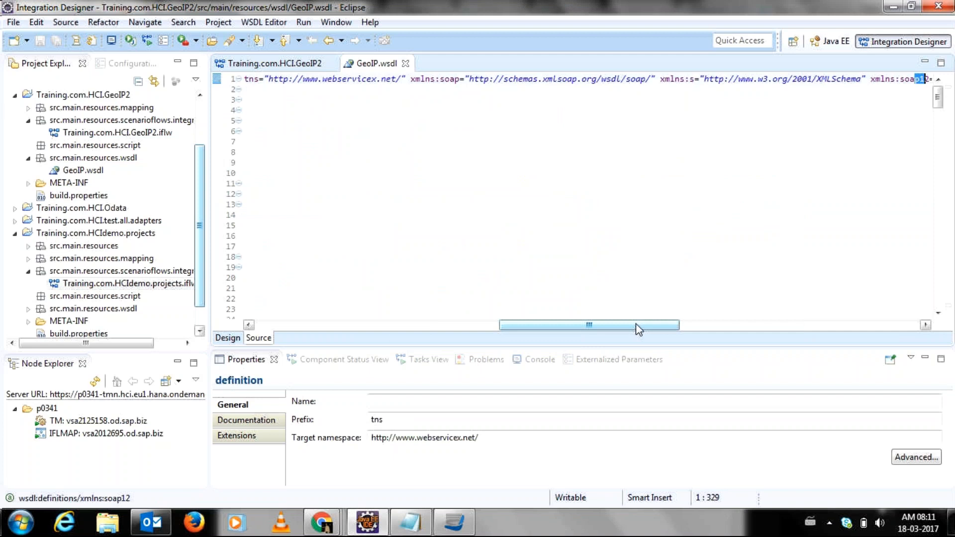
{"action": "left_click_drag", "start_coordinate": [638, 328], "coordinate": [373, 341]}
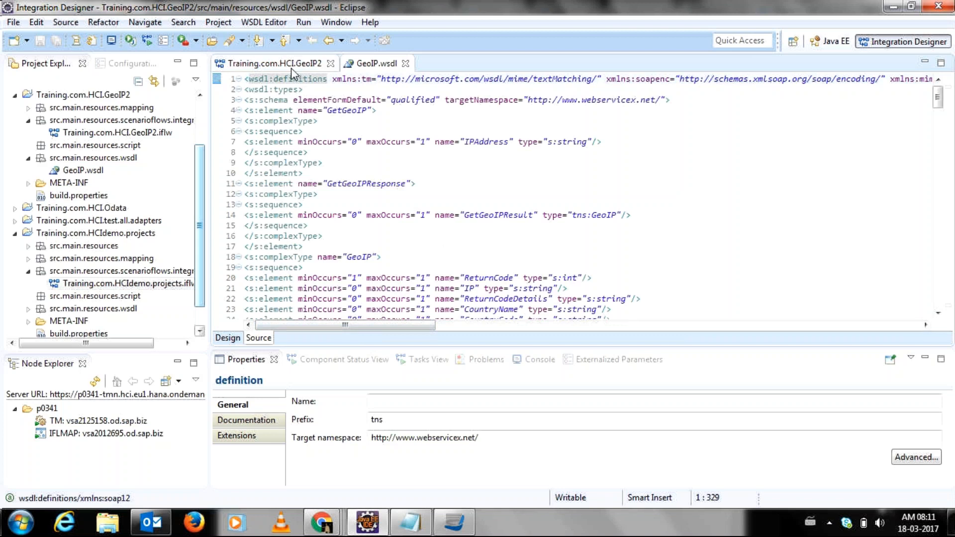
- Return to the GeoIP2 integration flow and display the receiver channel's adapter-specific connection settings
{"action": "left_click", "coordinate": [278, 63]}
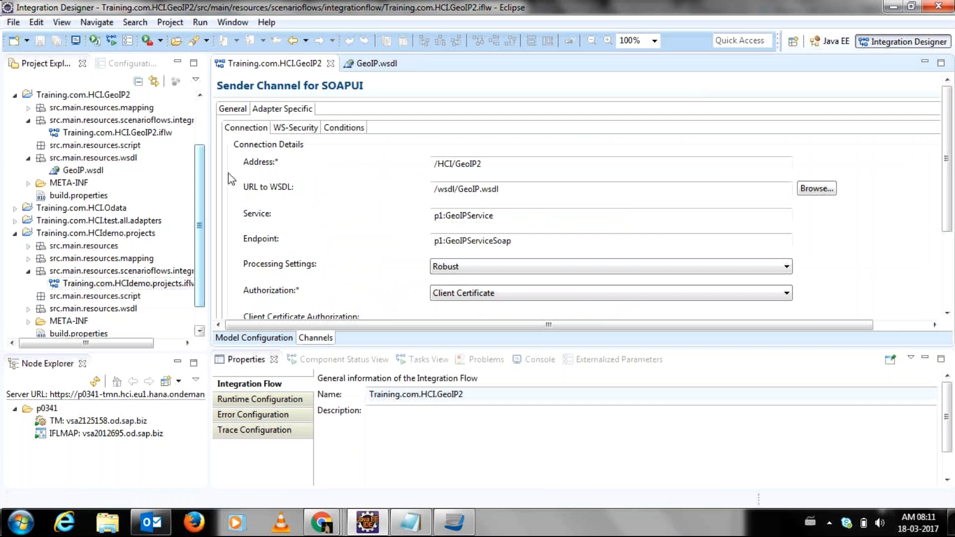
{"action": "left_click", "coordinate": [253, 340]}
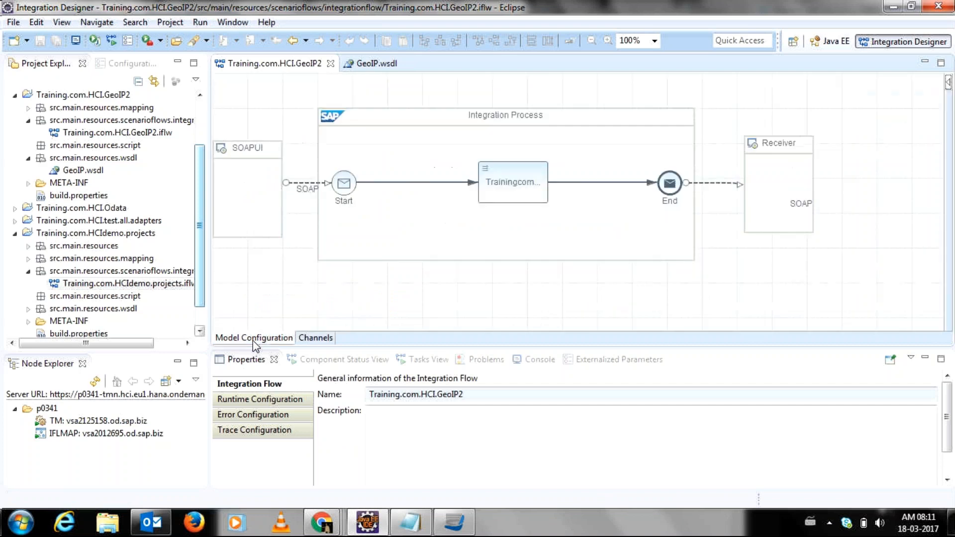
{"action": "mouse_move", "coordinate": [675, 204]}
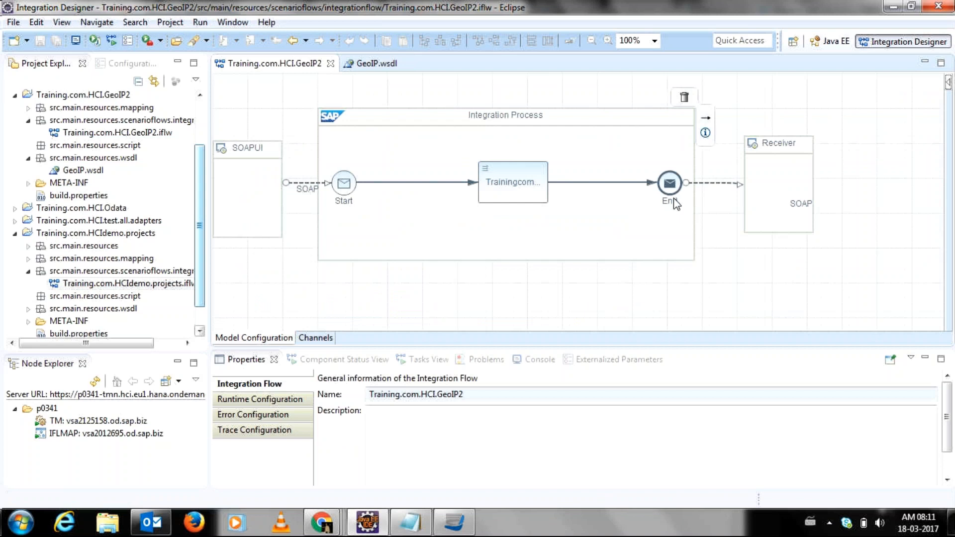
{"action": "left_click", "coordinate": [316, 339]}
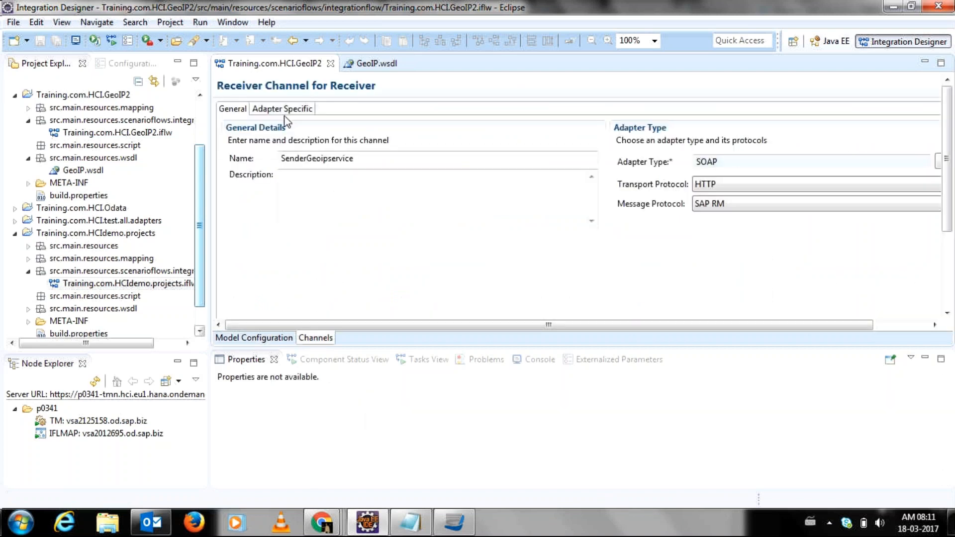
{"action": "left_click", "coordinate": [285, 110]}
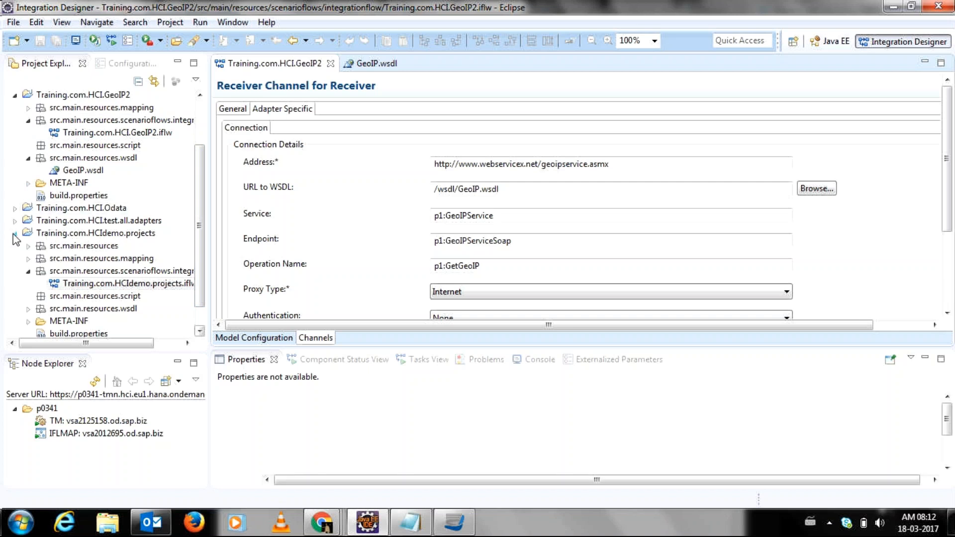
- Collapse the Training.com.HCIdemo.projects project and choose the GeoIP interface as the receiver channel's WSDL, cancelling the port selection
{"action": "left_click", "coordinate": [14, 233]}
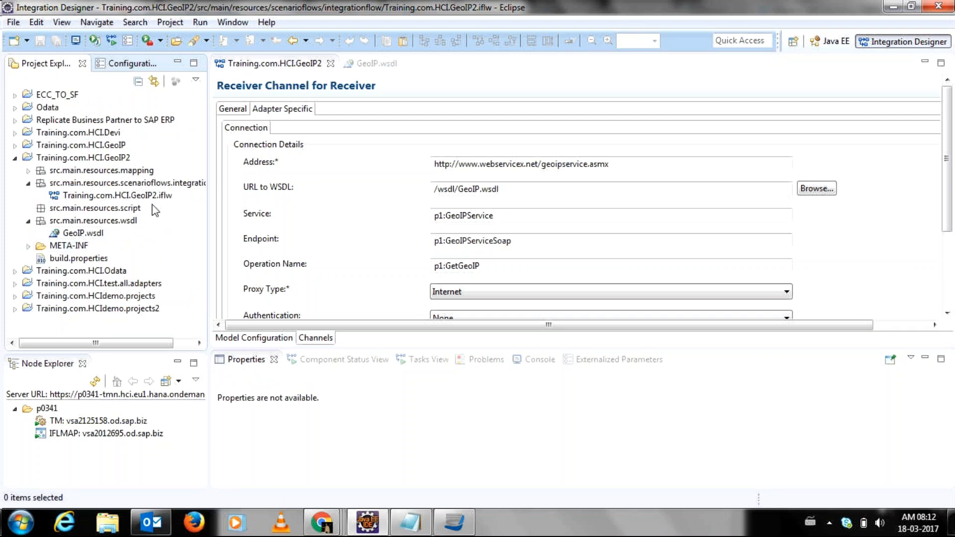
{"action": "left_click", "coordinate": [463, 194]}
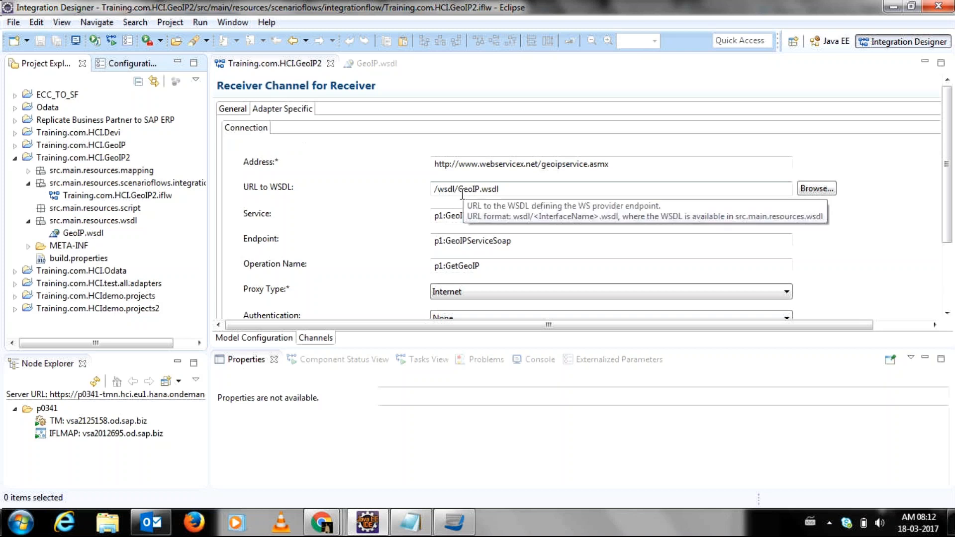
{"action": "left_click", "coordinate": [462, 193]}
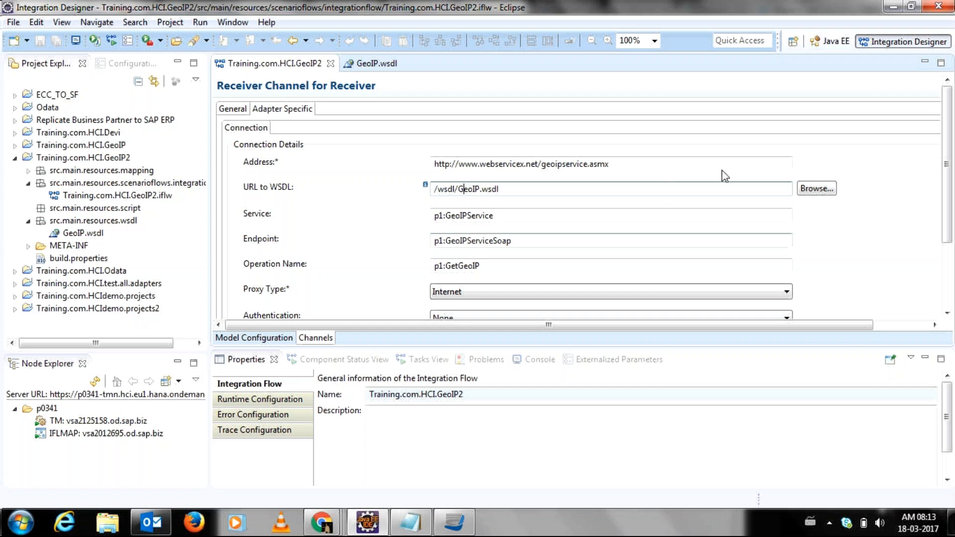
{"action": "left_click", "coordinate": [802, 190]}
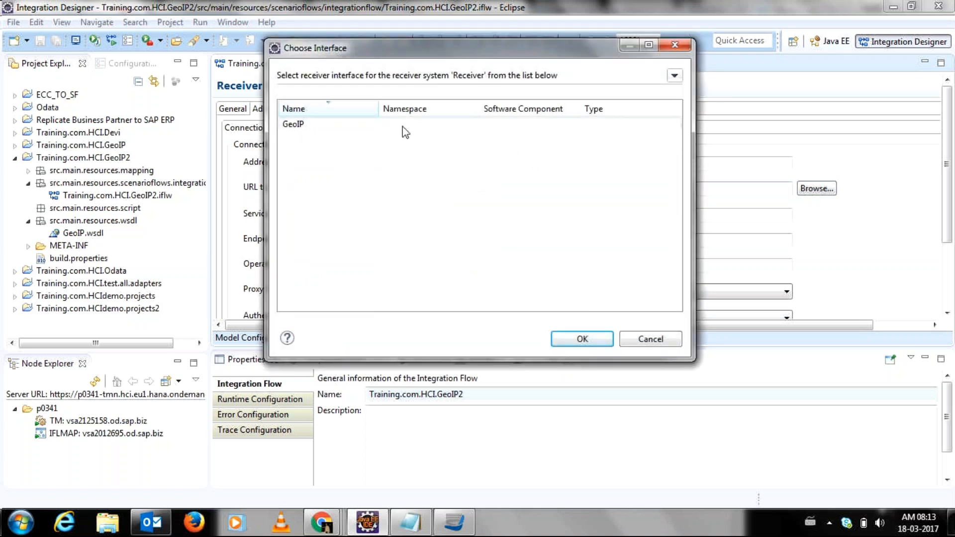
{"action": "left_click", "coordinate": [312, 129]}
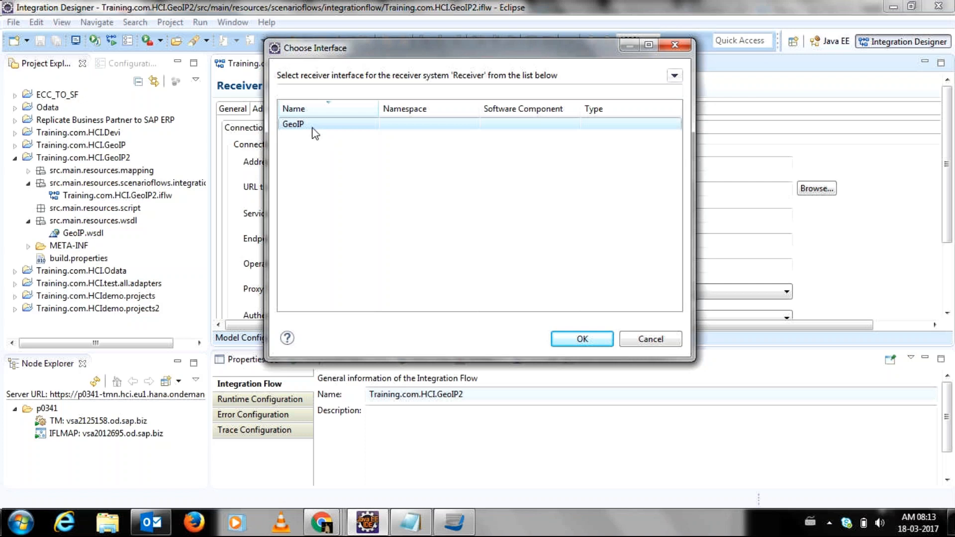
{"action": "double_click", "coordinate": [313, 128]}
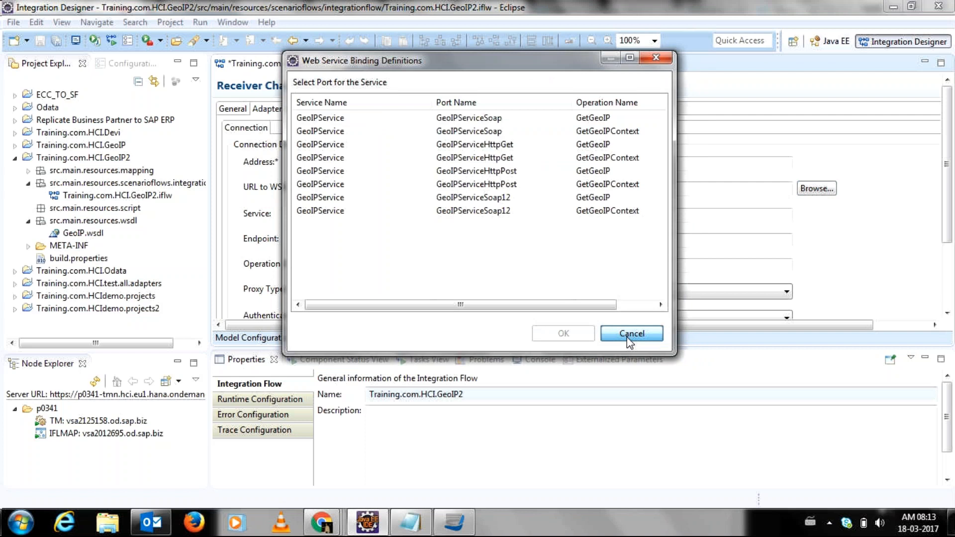
{"action": "left_click", "coordinate": [631, 335]}
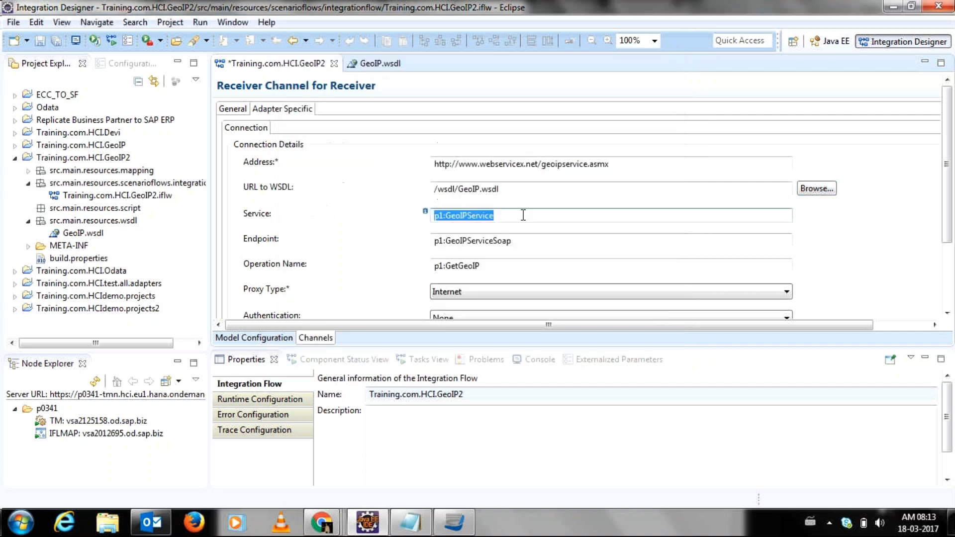
- Clear the receiver channel's Service, Endpoint and Operation Name values
{"action": "key", "text": "ctrl+a"}
{"action": "key", "text": "Delete"}
{"action": "key", "text": "Tab"}
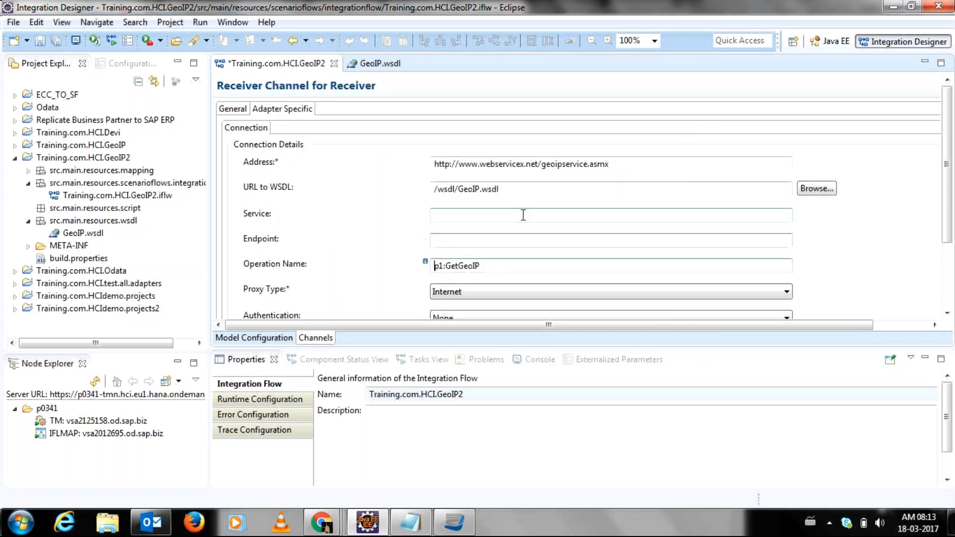
{"action": "key", "text": "ctrl+a"}
{"action": "key", "text": "Delete"}
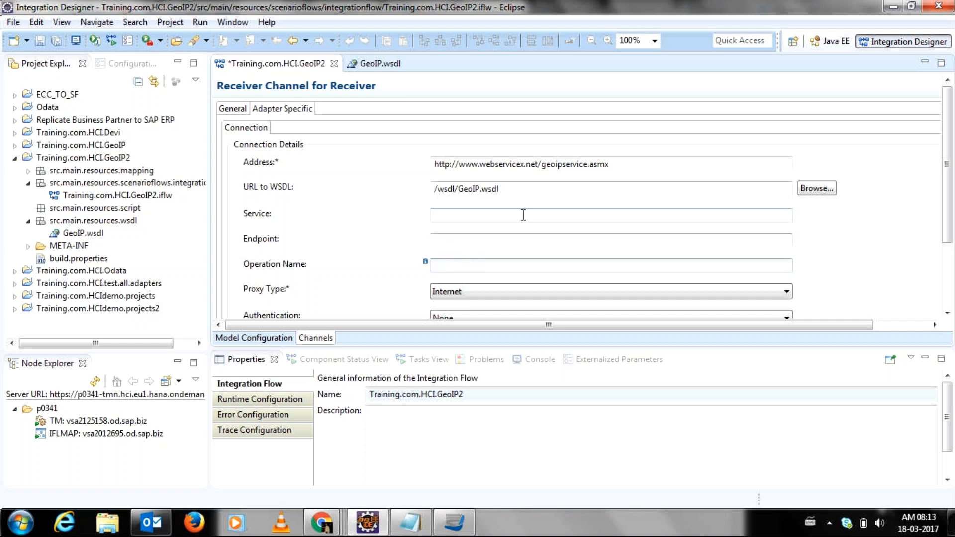
- Clear the receiver channel's URL to WSDL and reassign /wsdl/GeoIP.wsdl with the GeoIPServiceSoap port and GetGeoIP operation
{"action": "left_click", "coordinate": [522, 189]}
{"action": "key", "text": "ctrl+a"}
{"action": "key", "text": "Delete"}
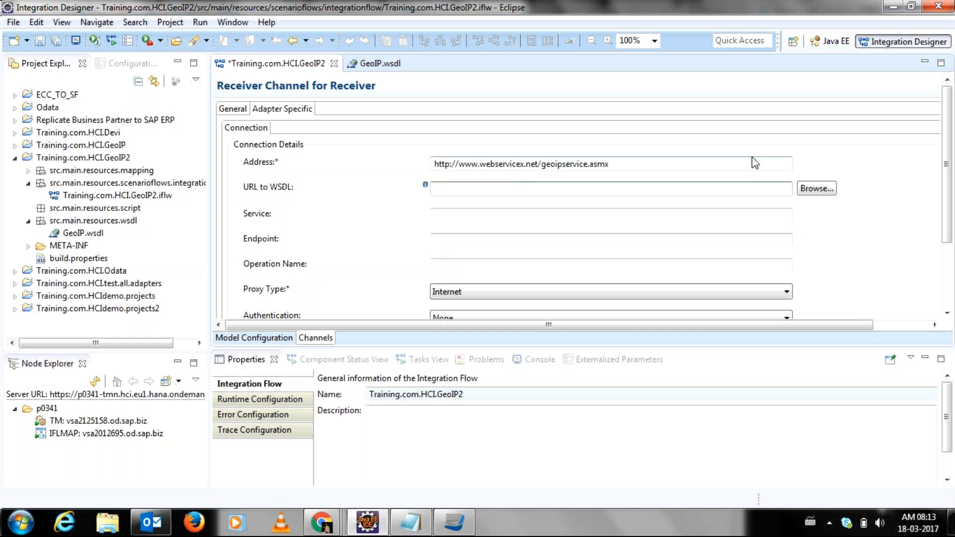
{"action": "left_click", "coordinate": [820, 195]}
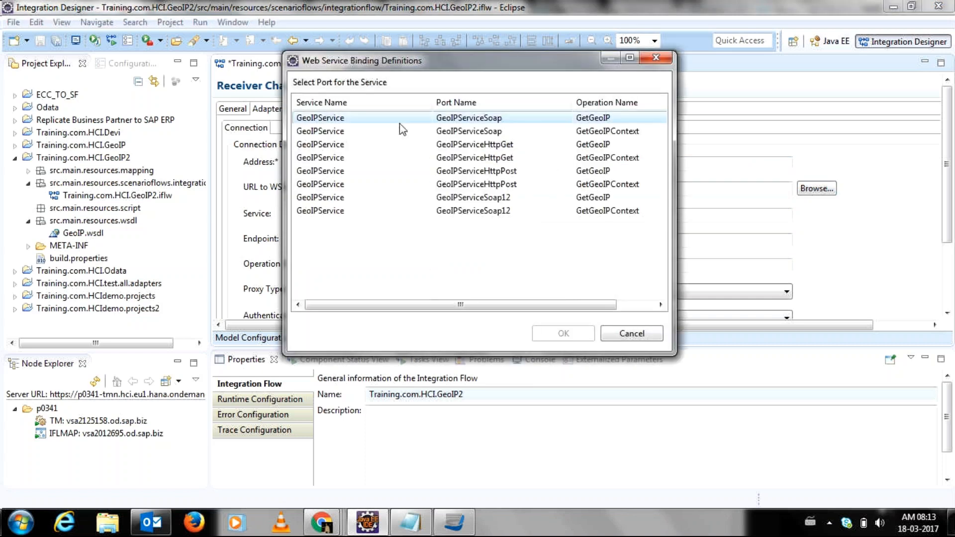
{"action": "double_click", "coordinate": [399, 123]}
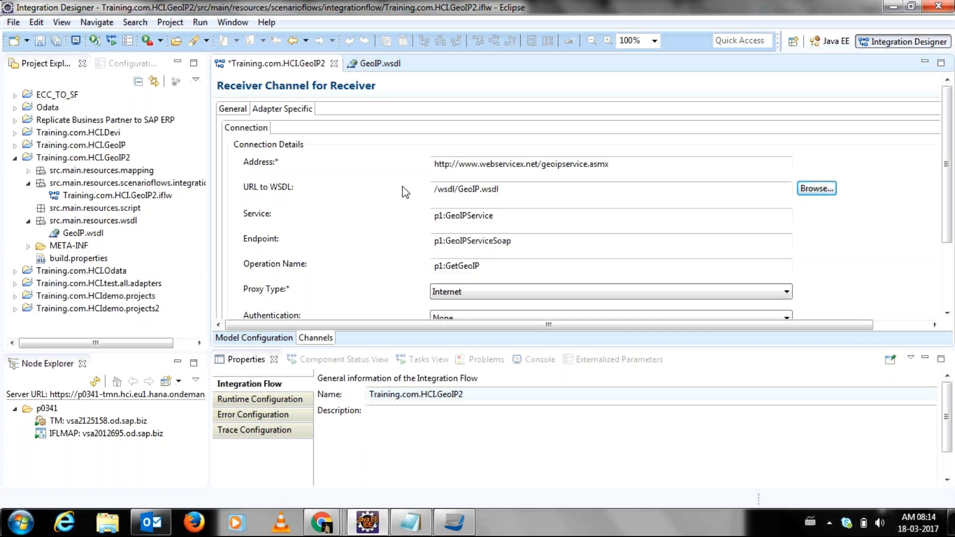
- Return to the flow model and display the connection settings of the SOAPUI sender channel
{"action": "left_click", "coordinate": [273, 337]}
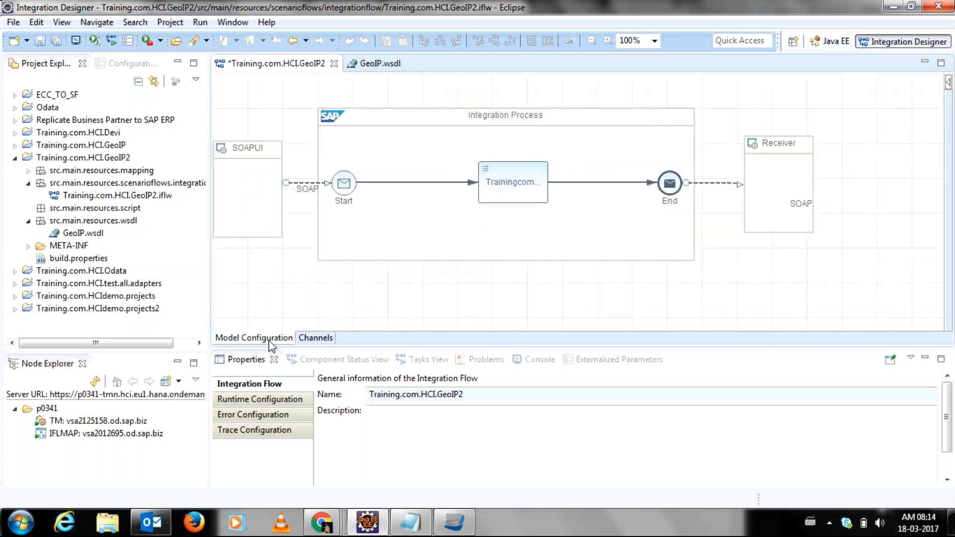
{"action": "left_click", "coordinate": [302, 189]}
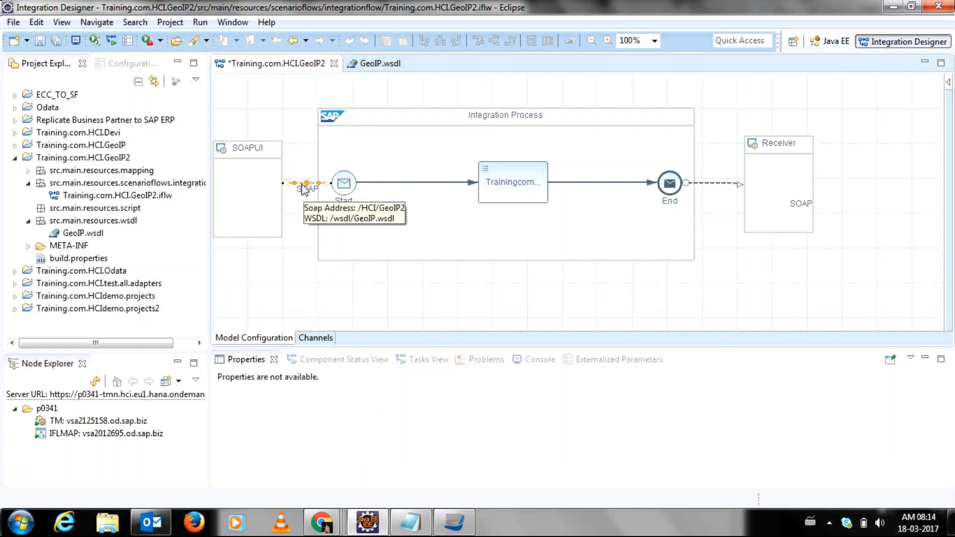
{"action": "double_click", "coordinate": [302, 189]}
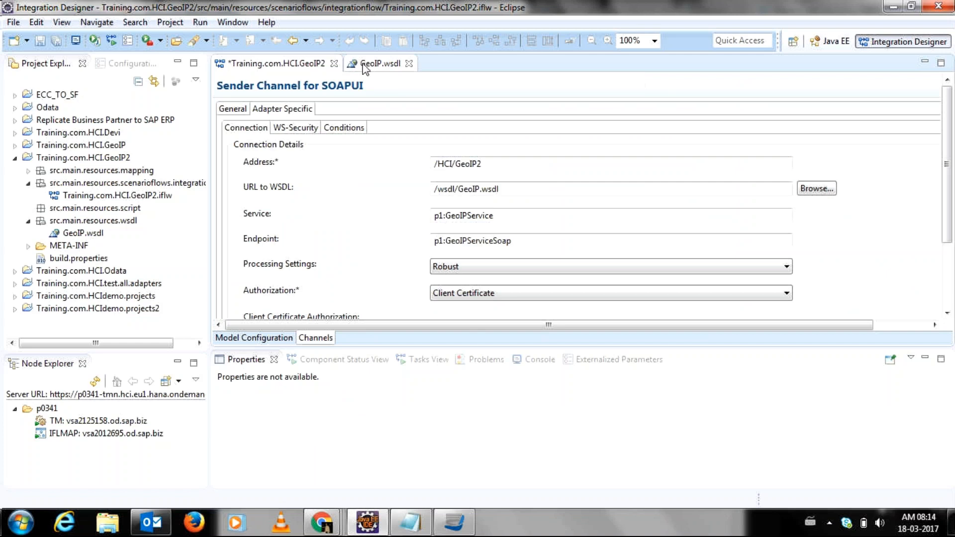
- Look at the GetGeoIPResponse element in the GeoIP.wsdl source and close the WSDL file
{"action": "left_click", "coordinate": [378, 64]}
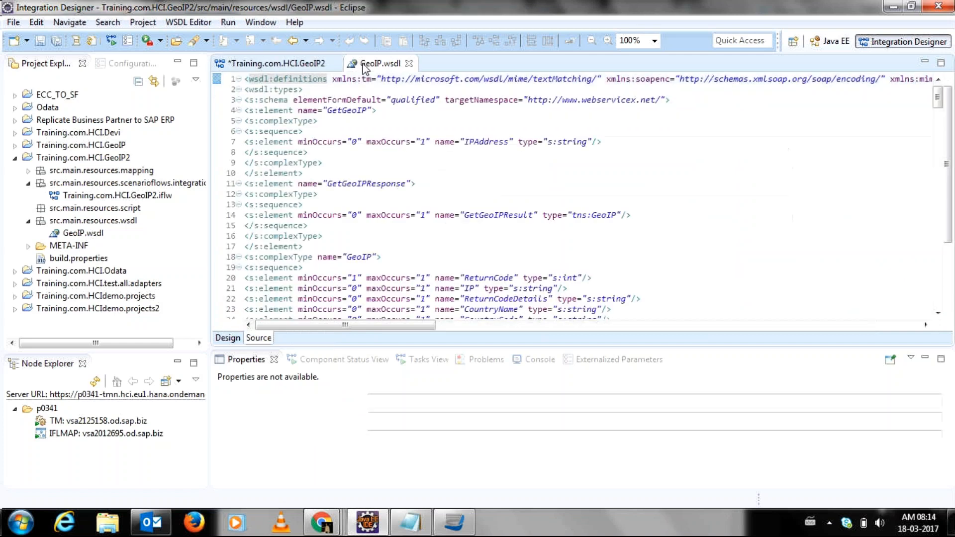
{"action": "left_click", "coordinate": [351, 185]}
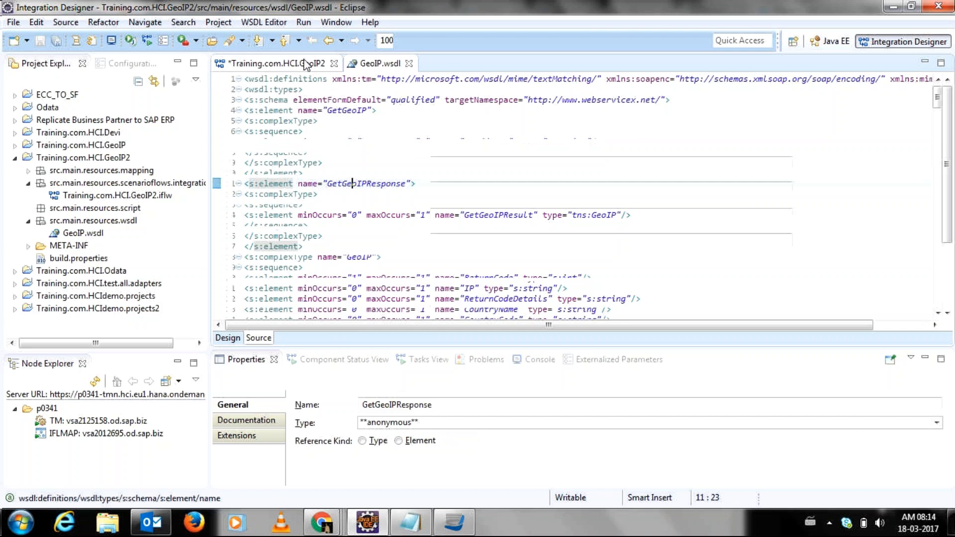
{"action": "left_click", "coordinate": [305, 65]}
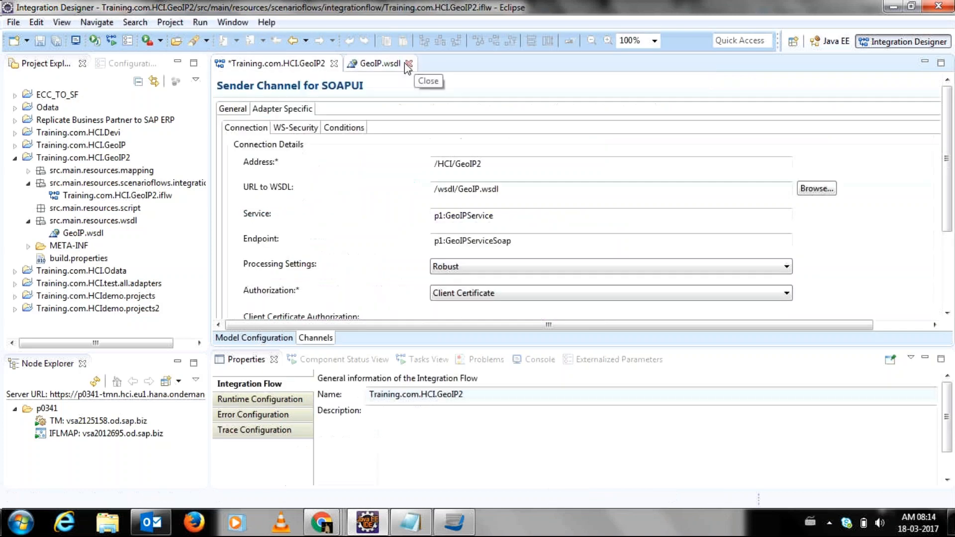
{"action": "left_click", "coordinate": [379, 65]}
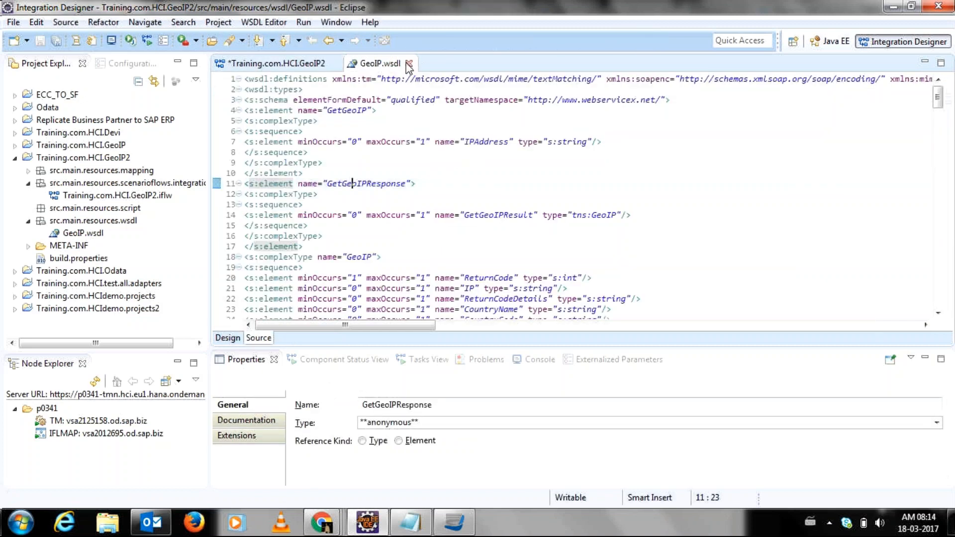
{"action": "left_click", "coordinate": [409, 65]}
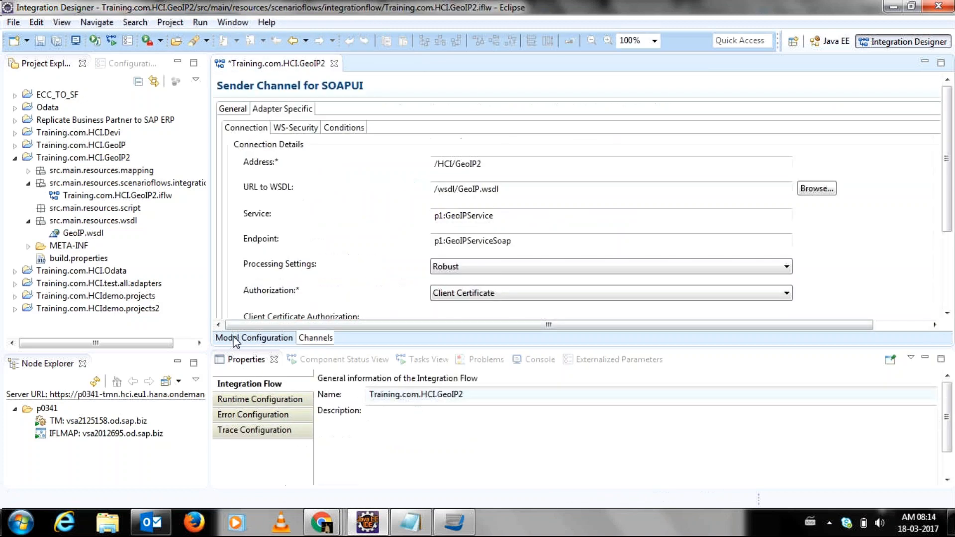
- Return to the flow model and examine the Connectors and Others element categories in the palette
{"action": "left_click", "coordinate": [234, 338]}
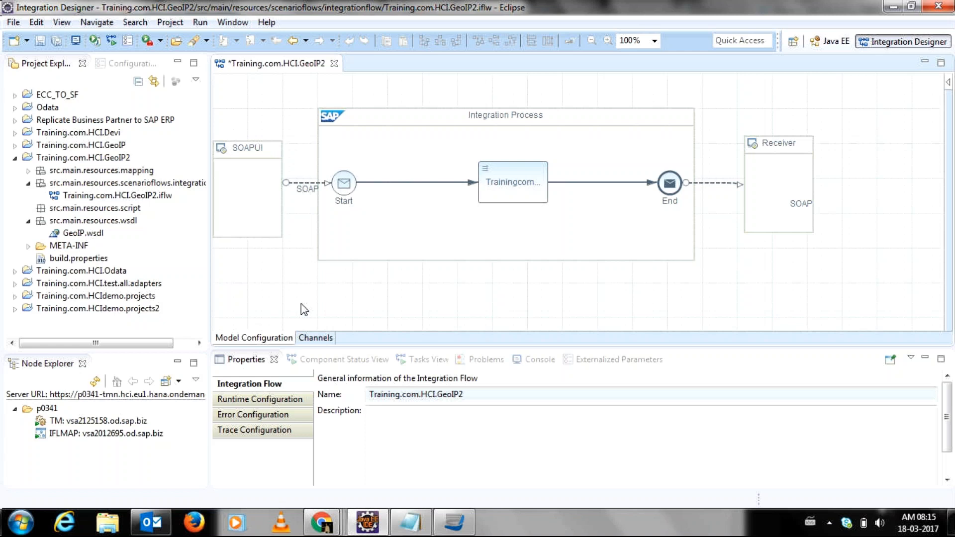
{"action": "left_click", "coordinate": [946, 84]}
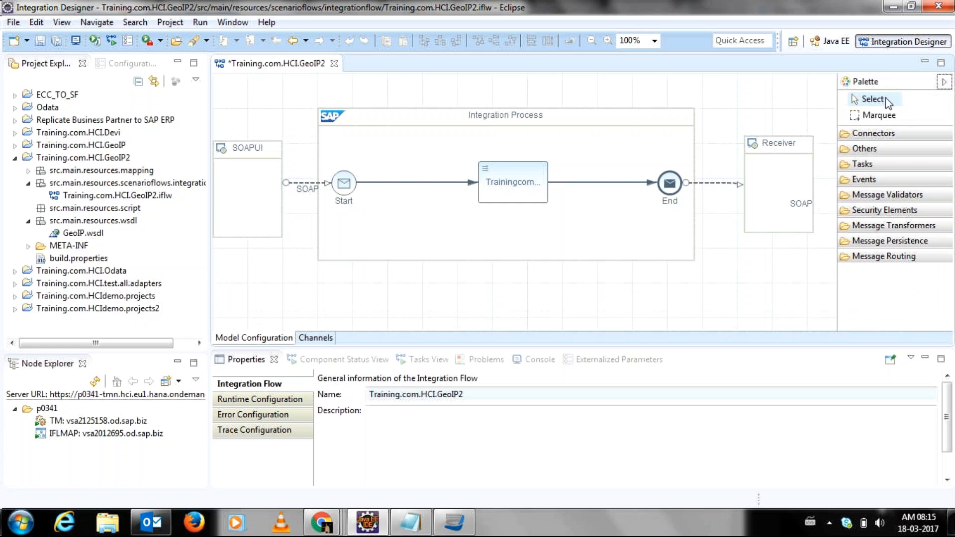
{"action": "left_click", "coordinate": [859, 149]}
{"action": "left_click", "coordinate": [859, 148]}
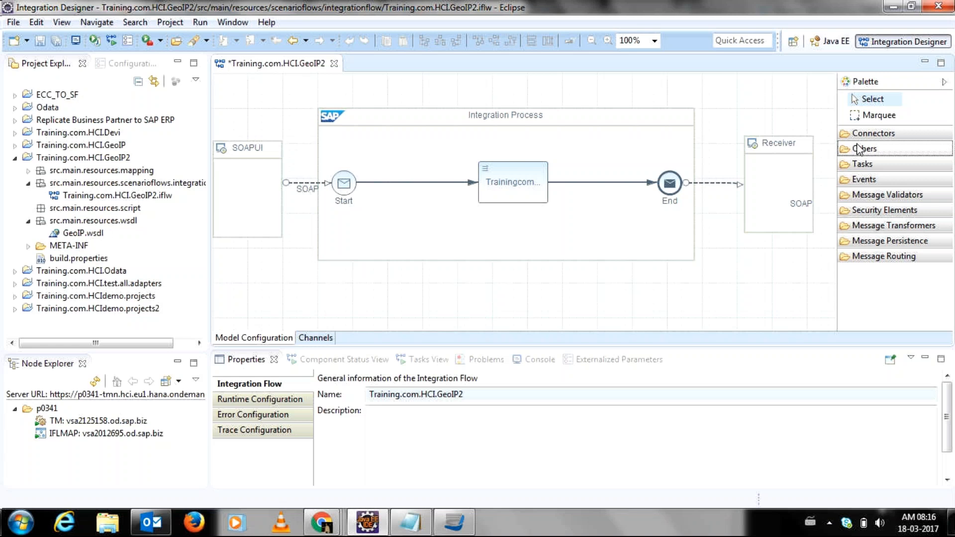
{"action": "mouse_move", "coordinate": [806, 143]}
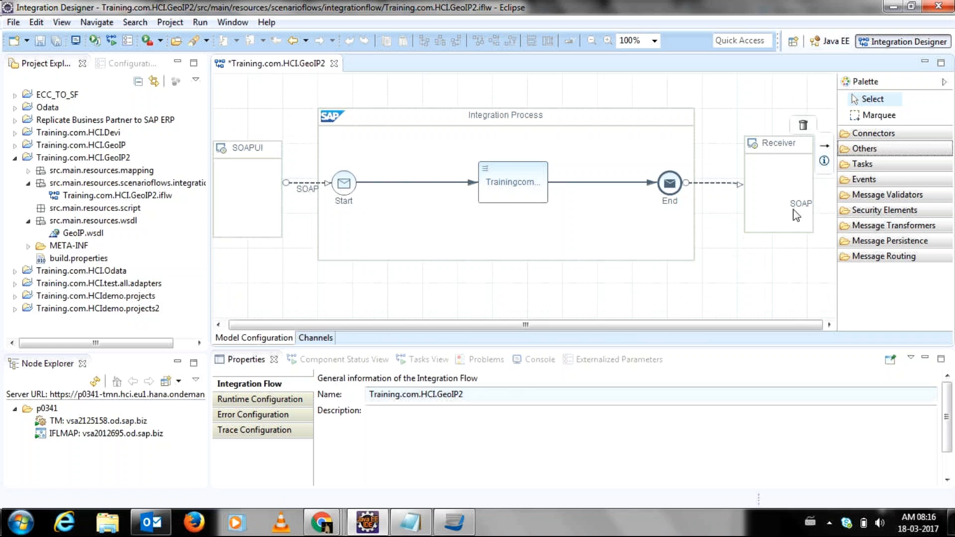
{"action": "left_click", "coordinate": [903, 133]}
{"action": "left_click", "coordinate": [903, 133]}
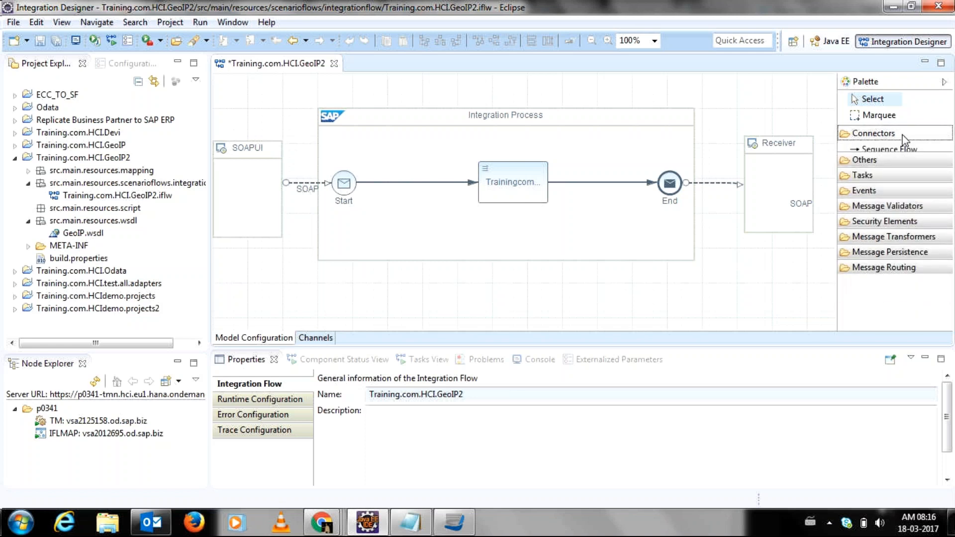
{"action": "left_click", "coordinate": [888, 149]}
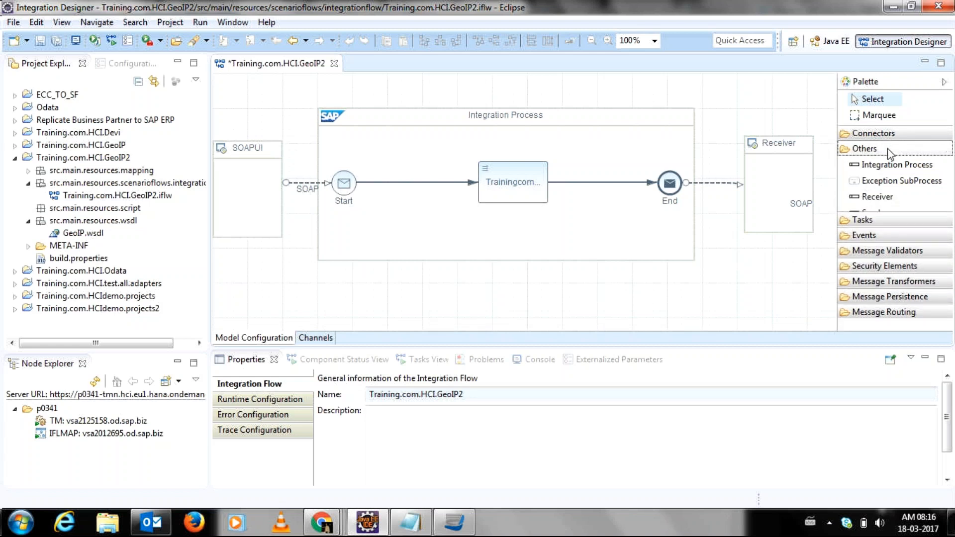
{"action": "left_click", "coordinate": [887, 149]}
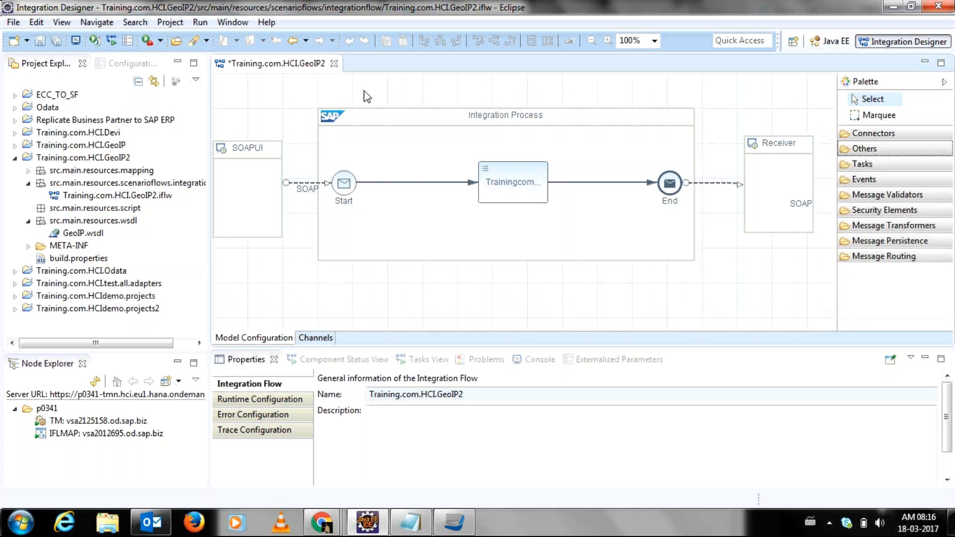
- Close the Training.com.HCI.GeoIP2 integration flow and save its changes
{"action": "left_click", "coordinate": [335, 64]}
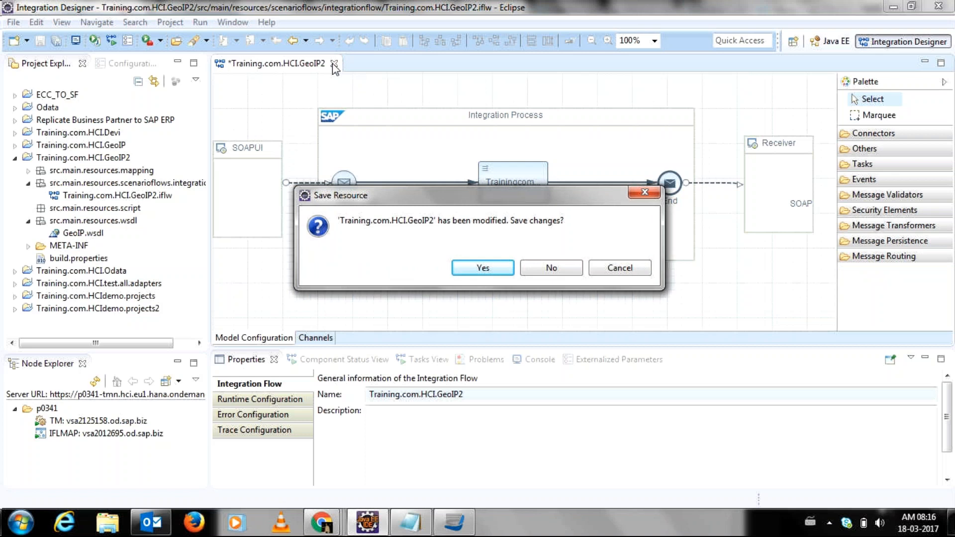
{"action": "key", "text": "Return"}
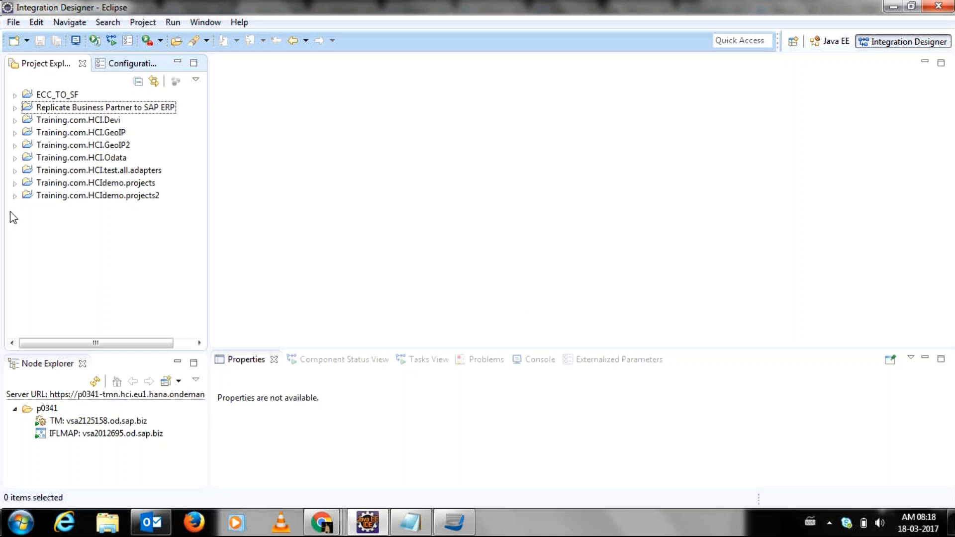
- Start a new integration project named Training.com.HCI.Notherwind, leaving the Integration Flow type and SAP HANA Cloud Integration profile
{"action": "left_click", "coordinate": [7, 25]}
{"action": "left_click", "coordinate": [6, 25]}
{"action": "left_click", "coordinate": [7, 25]}
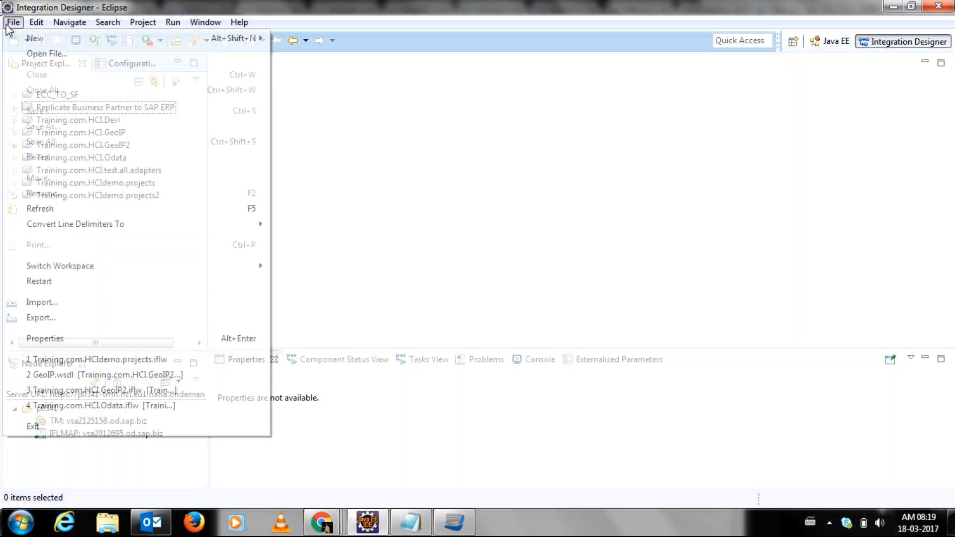
{"action": "mouse_move", "coordinate": [18, 44]}
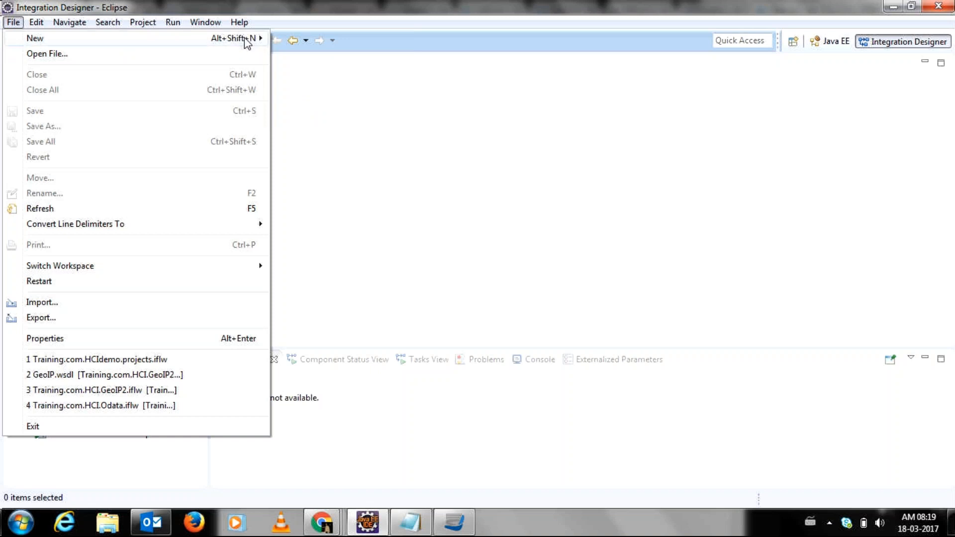
{"action": "mouse_move", "coordinate": [246, 44]}
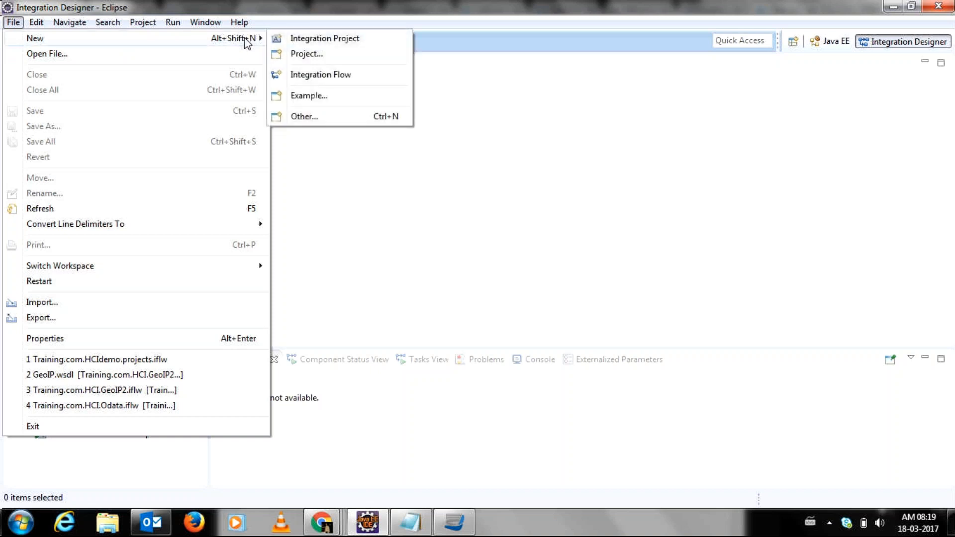
{"action": "left_click", "coordinate": [277, 40]}
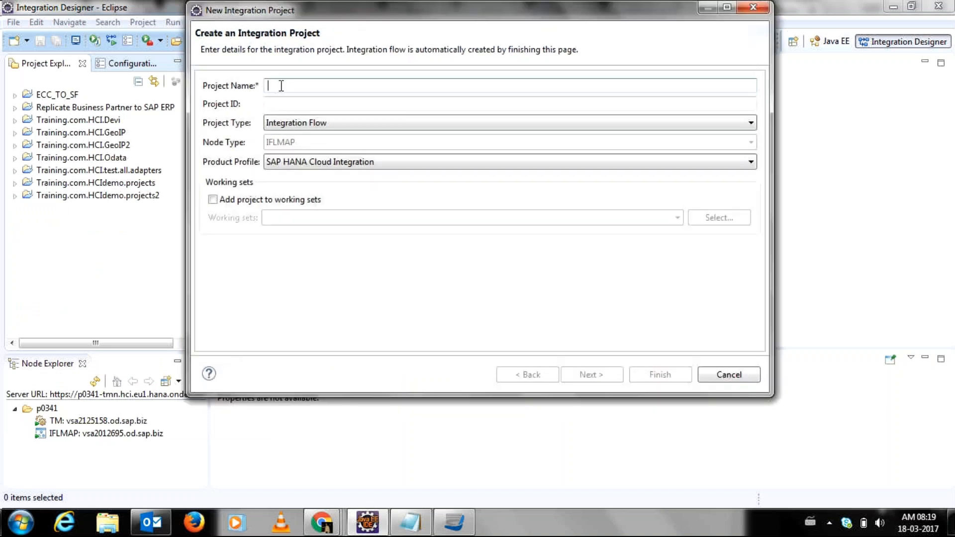
{"action": "type", "text": "'Training"}
{"action": "key", "text": "BackSpace"}
{"action": "key", "text": "BackSpace"}
{"action": "key", "text": "BackSpace"}
{"action": "key", "text": "BackSpace"}
{"action": "key", "text": "BackSpace"}
{"action": "key", "text": "BackSpace"}
{"action": "key", "text": "BackSpace"}
{"action": "key", "text": "BackSpace"}
{"action": "key", "text": "BackSpace"}
{"action": "type", "text": "Train"}
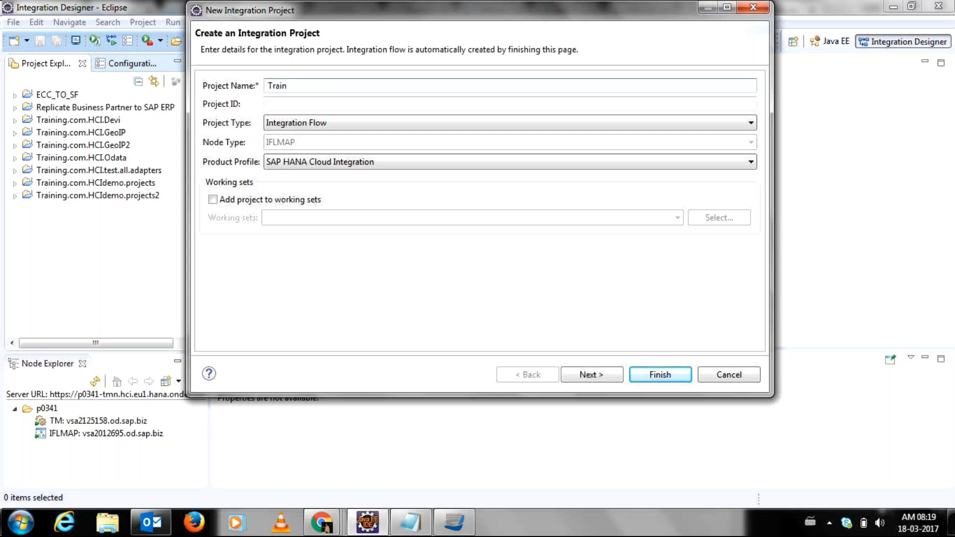
{"action": "type", "text": "ing.com"}
{"action": "type", "text": ".HCI.Notherwind"}
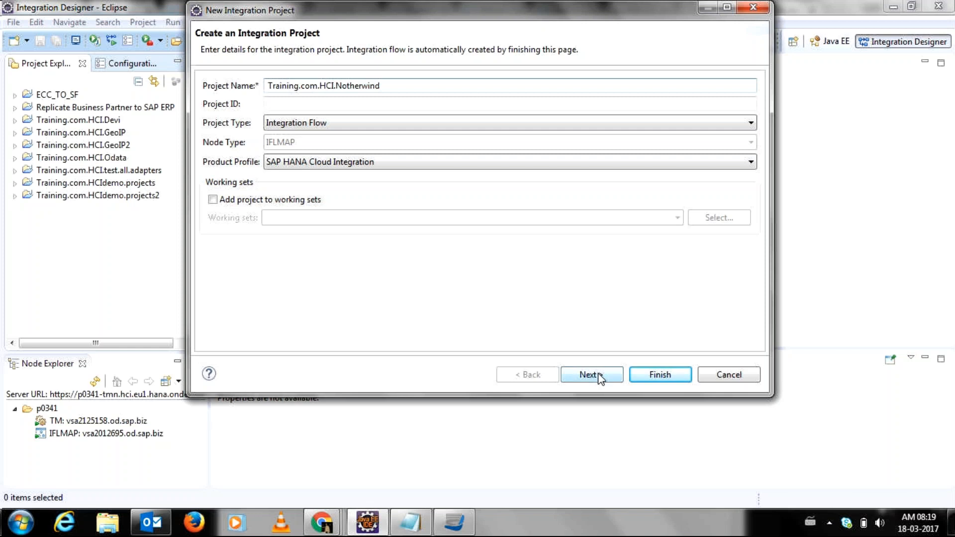
- Preview the available integration flow patterns for the new project and abandon its creation
{"action": "left_click", "coordinate": [598, 376]}
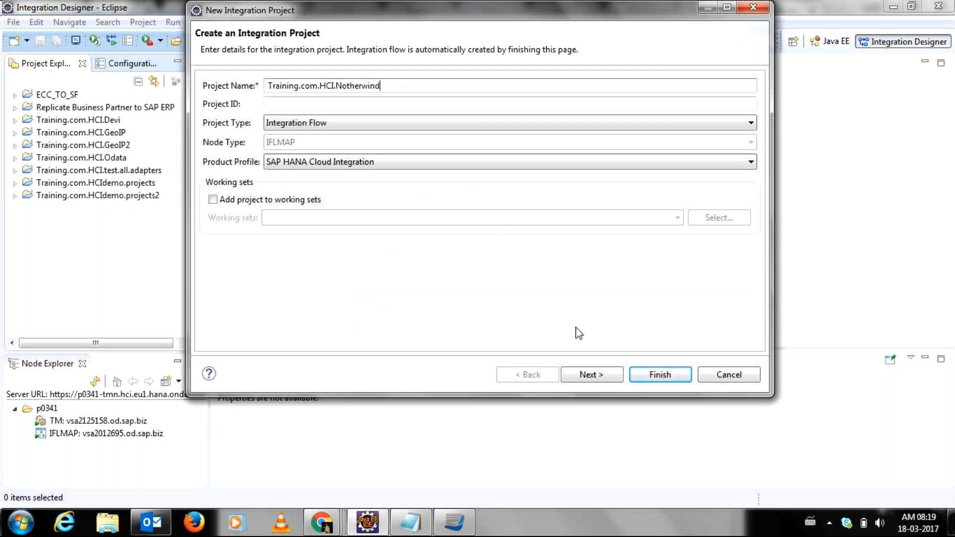
{"action": "left_click", "coordinate": [577, 381]}
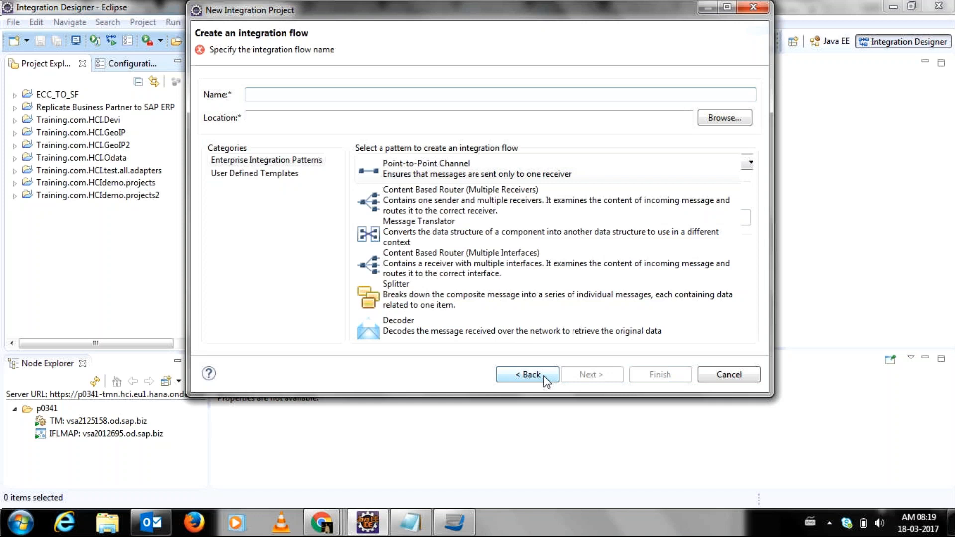
{"action": "left_click", "coordinate": [529, 375]}
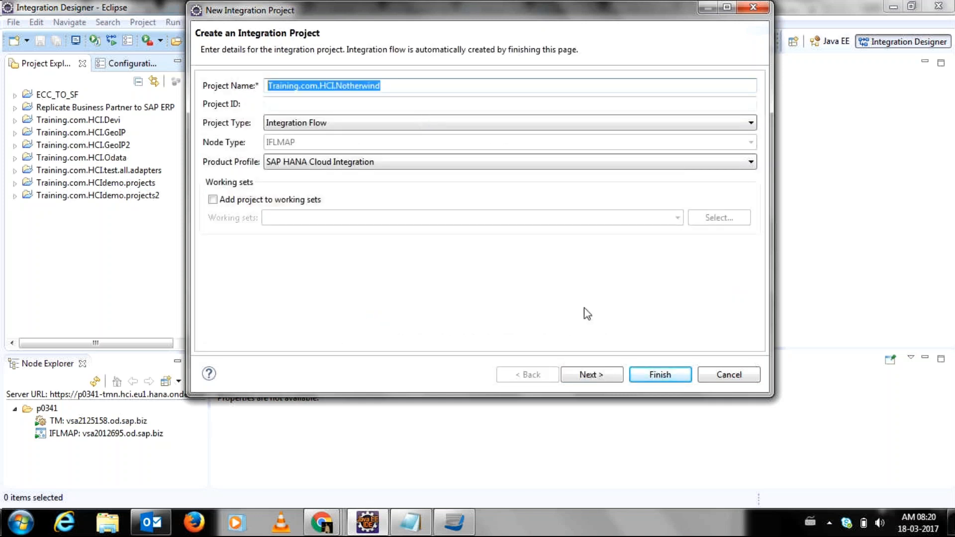
{"action": "left_click", "coordinate": [591, 370]}
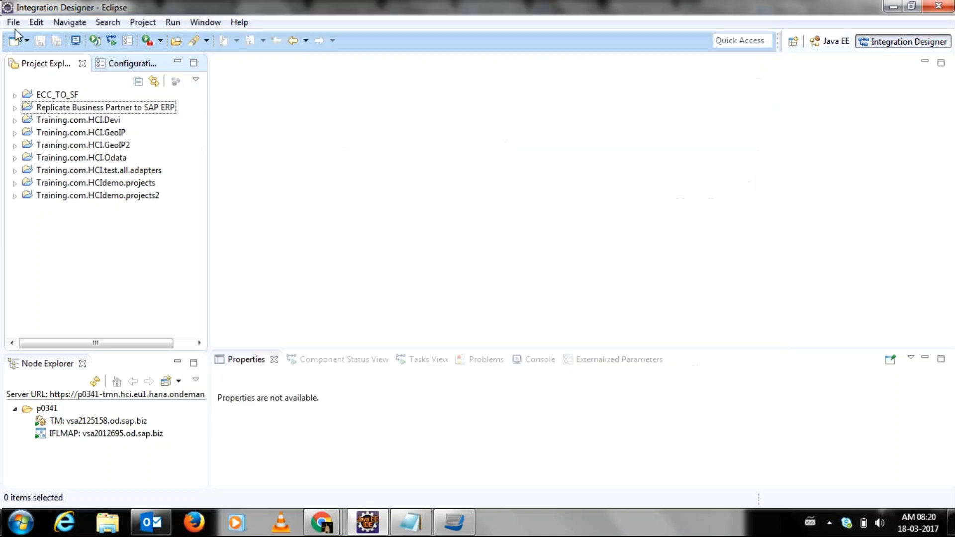
- Start a new integration project named Training.com.HCI.Notherwind and return from its flow pattern page to the project details
{"action": "left_click", "coordinate": [14, 23]}
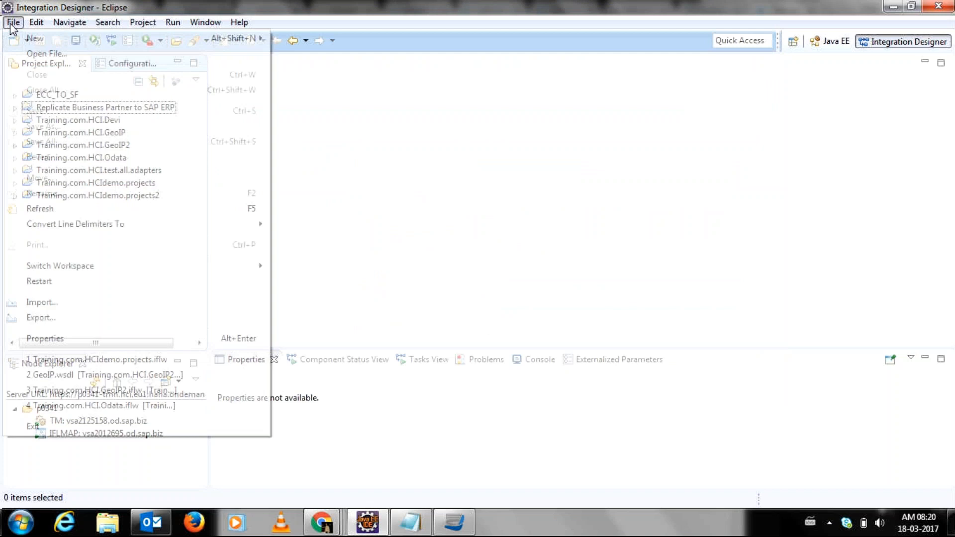
{"action": "left_click", "coordinate": [36, 23]}
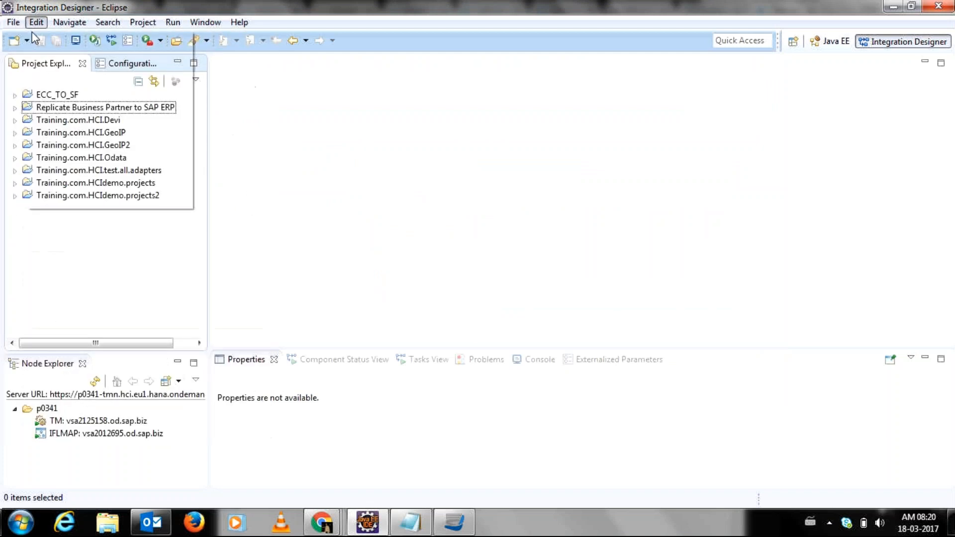
{"action": "mouse_move", "coordinate": [15, 25]}
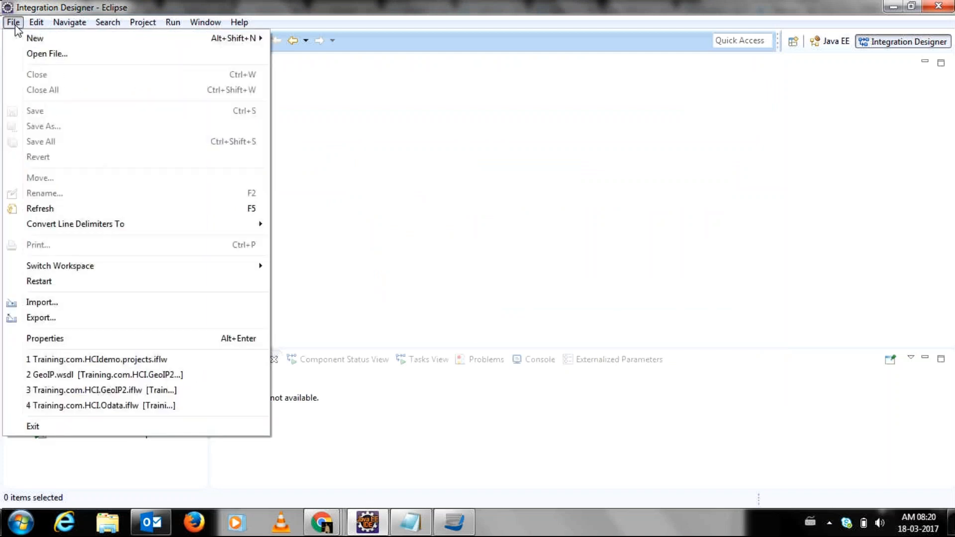
{"action": "mouse_move", "coordinate": [184, 39]}
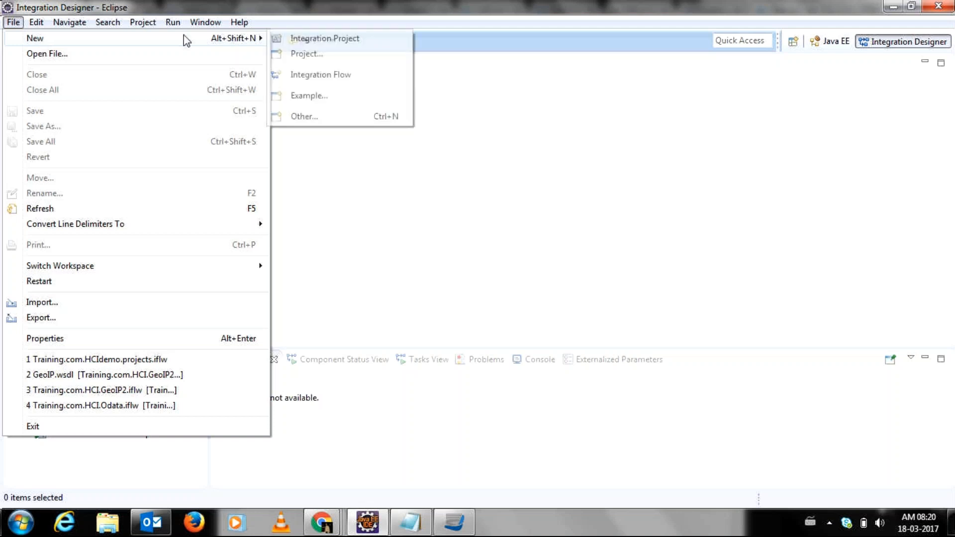
{"action": "left_click", "coordinate": [301, 44]}
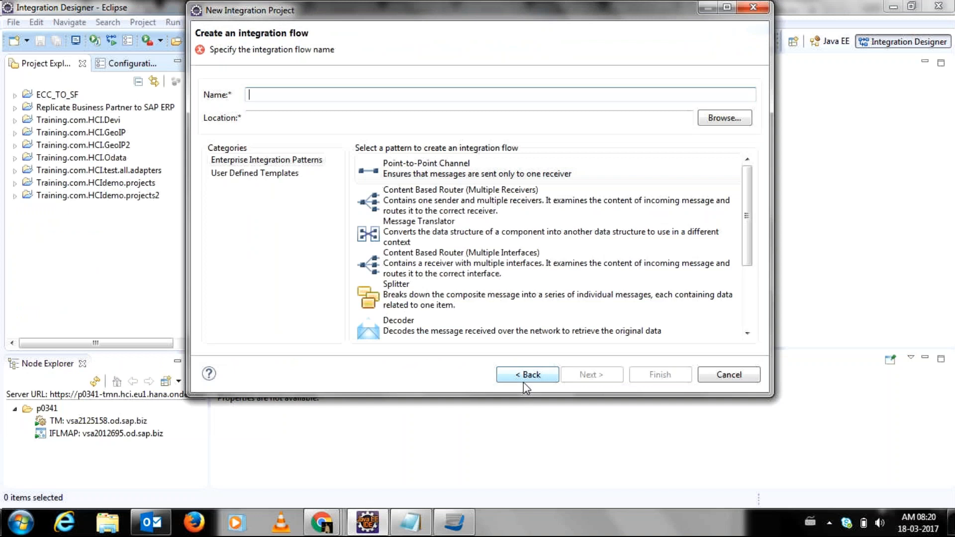
{"action": "left_click", "coordinate": [523, 380]}
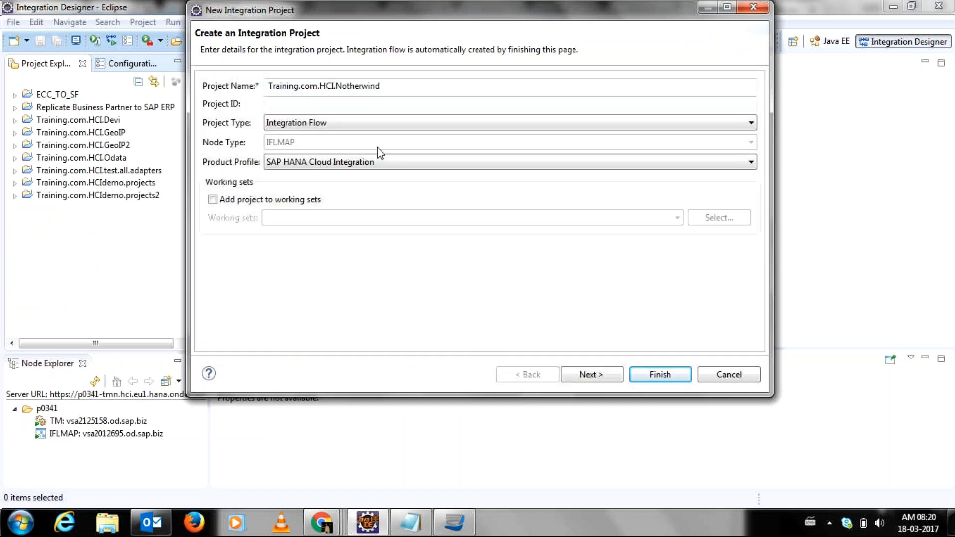
- Try the project as an Integration Flow with the SAP HANA Cloud Integration (avrhcin.pe125.p0289.iflmap) profile, browsing its flow location folders without choosing one
{"action": "left_click", "coordinate": [355, 127]}
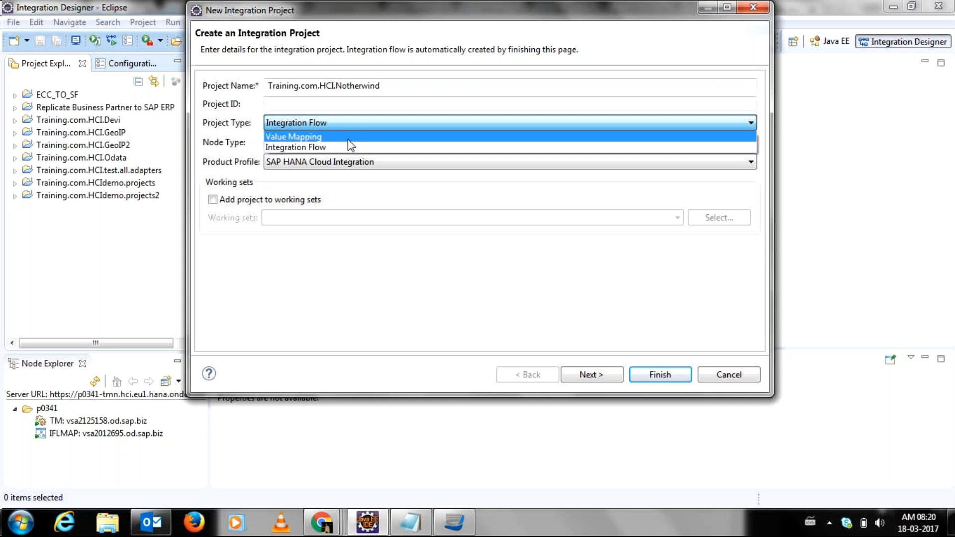
{"action": "left_click", "coordinate": [348, 139]}
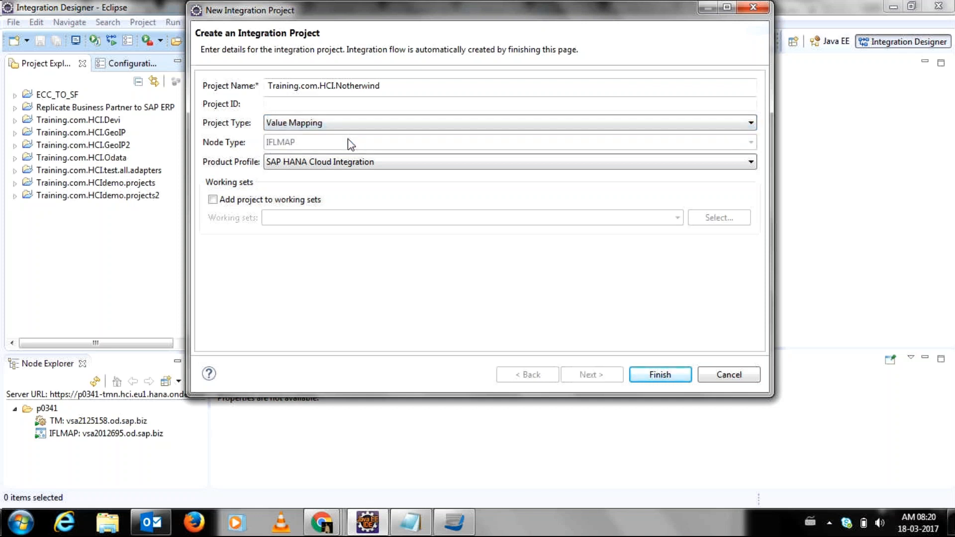
{"action": "scroll", "coordinate": [347, 120], "scroll_direction": "up", "scroll_amount": 1}
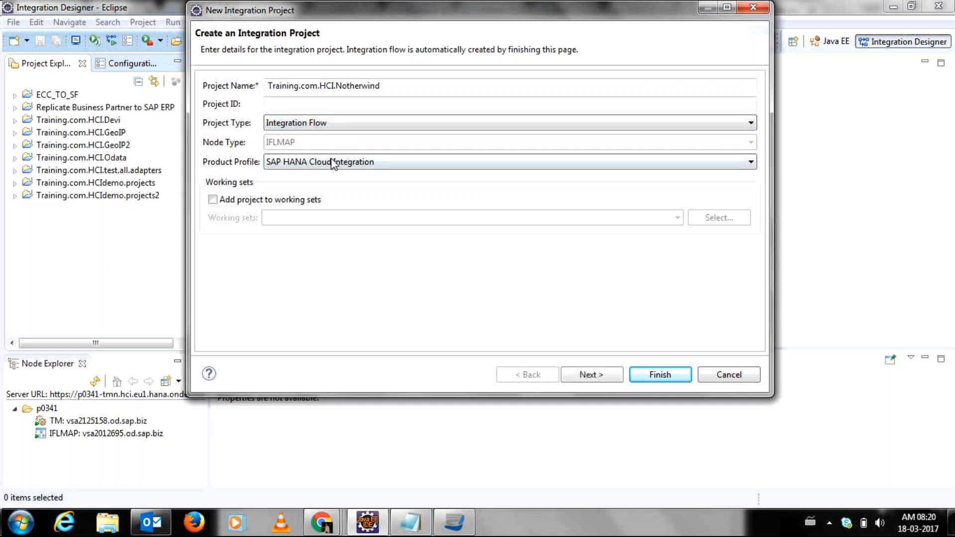
{"action": "left_click", "coordinate": [332, 164]}
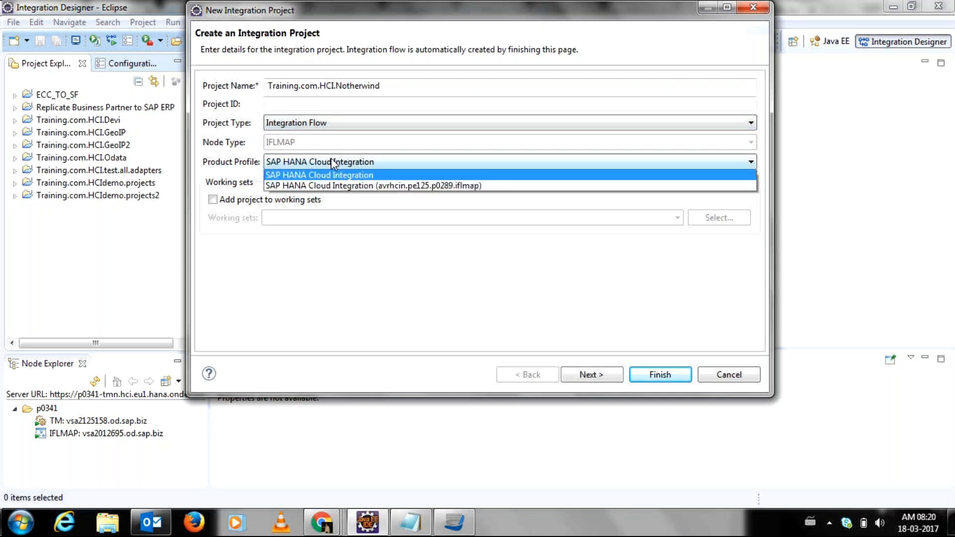
{"action": "left_click", "coordinate": [323, 196]}
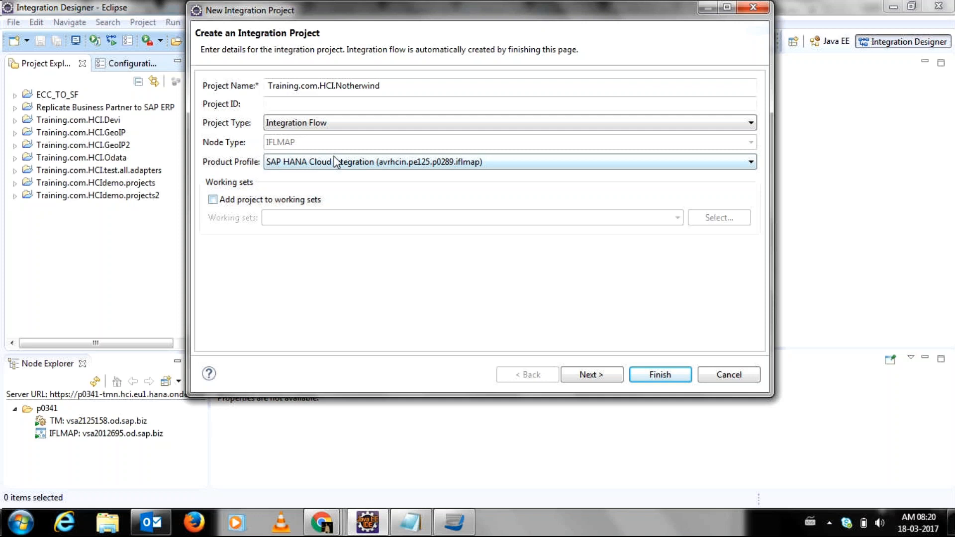
{"action": "key", "text": "Return"}
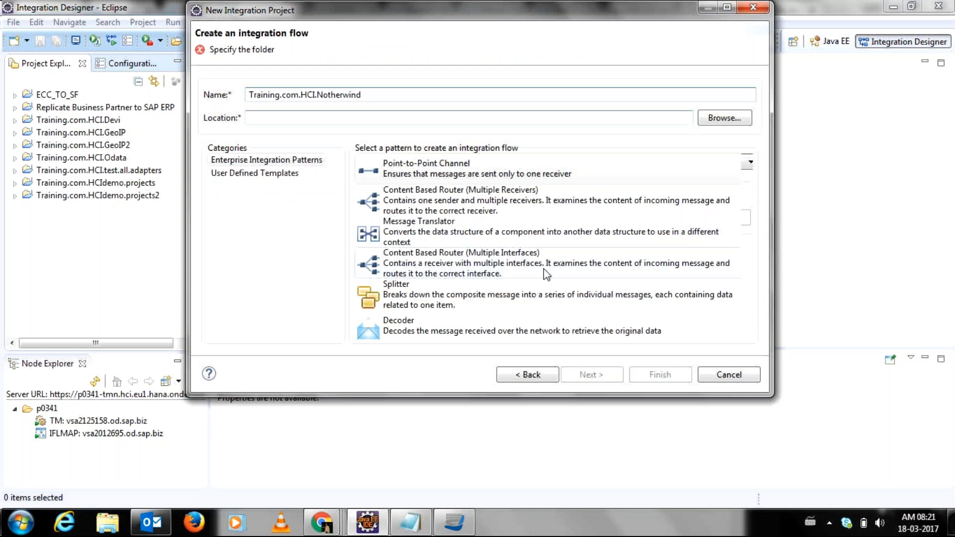
{"action": "left_click", "coordinate": [709, 119]}
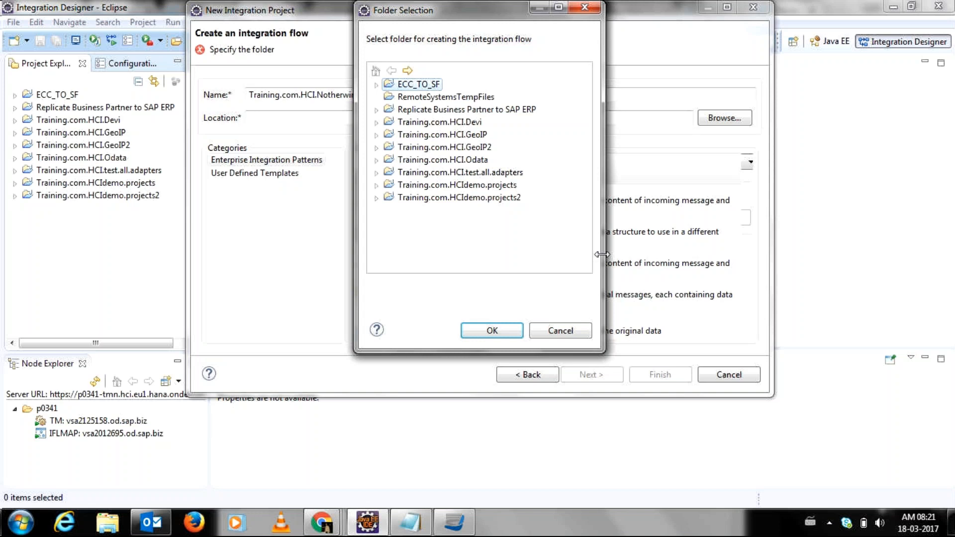
{"action": "key", "text": "Escape"}
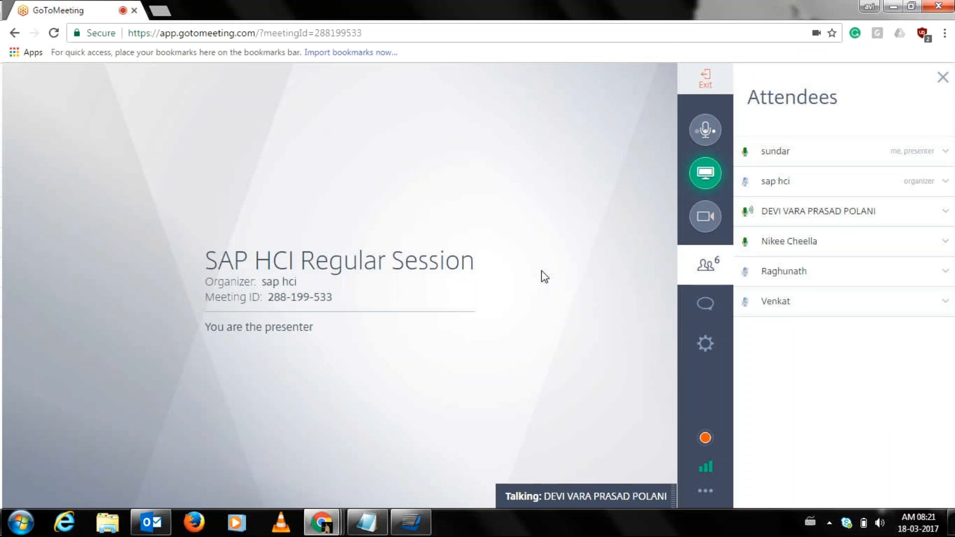
- Minimize the meeting window, relaunch Eclipse, and start a new Integration Flow project named Training.com.HCI.Notherwind
{"action": "left_click", "coordinate": [579, 294]}
{"action": "left_click", "coordinate": [891, 7]}
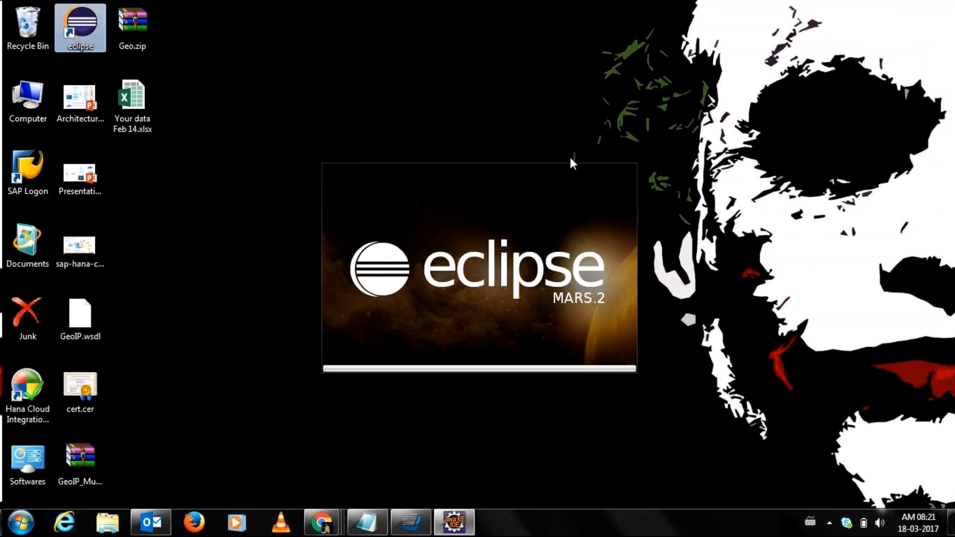
{"action": "left_click", "coordinate": [13, 21]}
{"action": "mouse_move", "coordinate": [18, 40]}
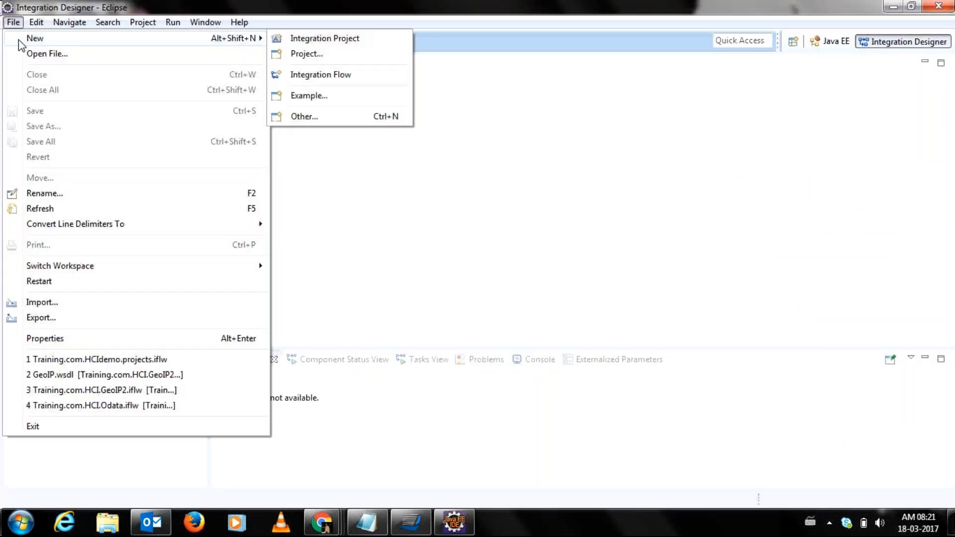
{"action": "left_click", "coordinate": [305, 41]}
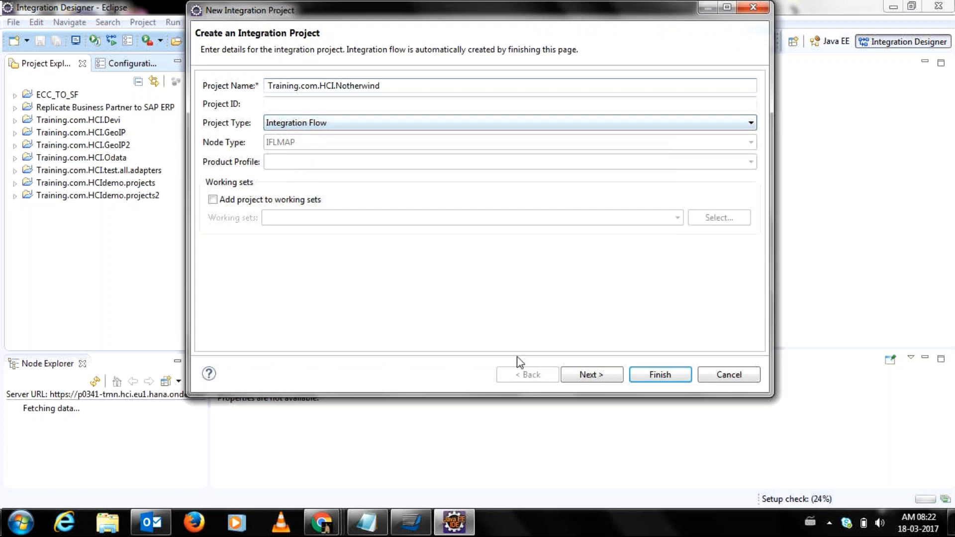
{"action": "left_click", "coordinate": [592, 384]}
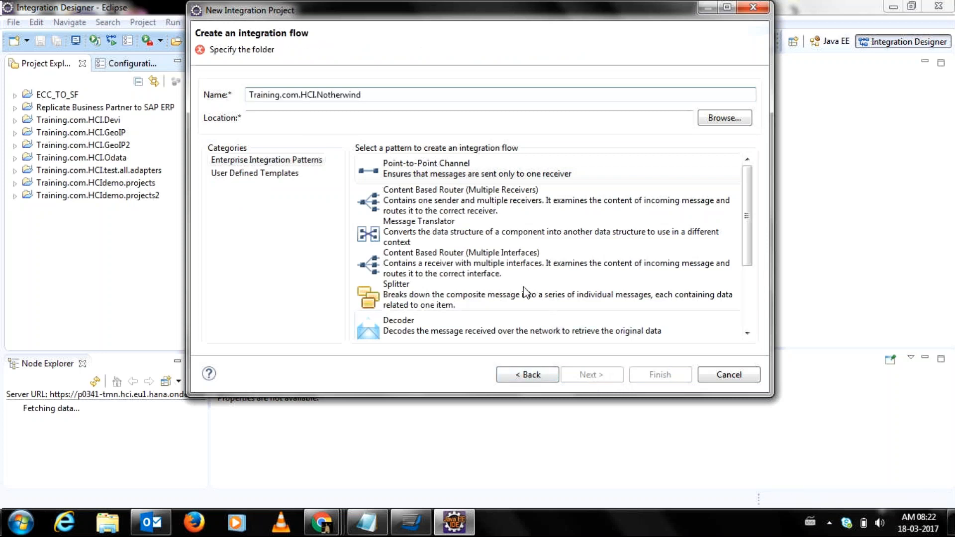
- Try placing the new flow in the ECC_TO_SF folder with the Point-to-Point Channel pattern, and abandon the project creation
{"action": "left_click", "coordinate": [492, 211]}
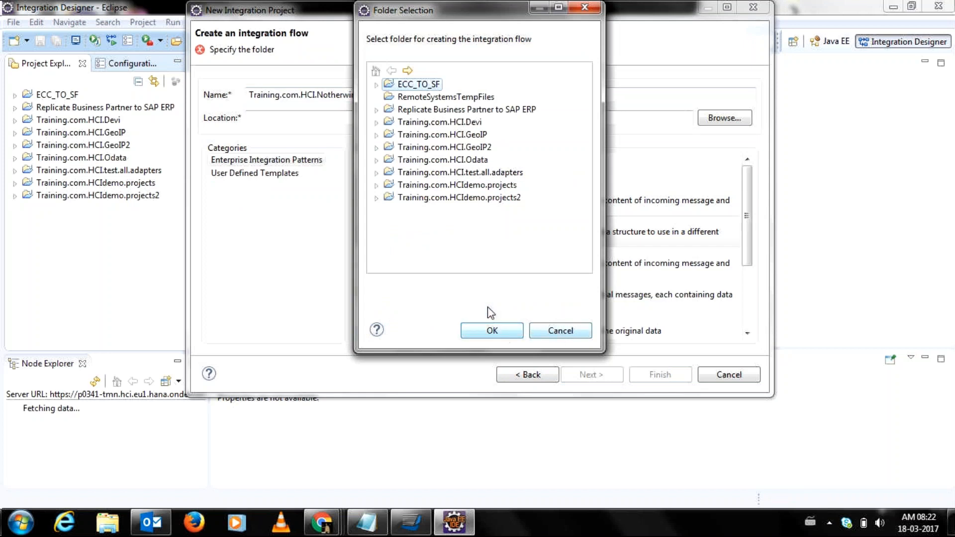
{"action": "left_click", "coordinate": [490, 329]}
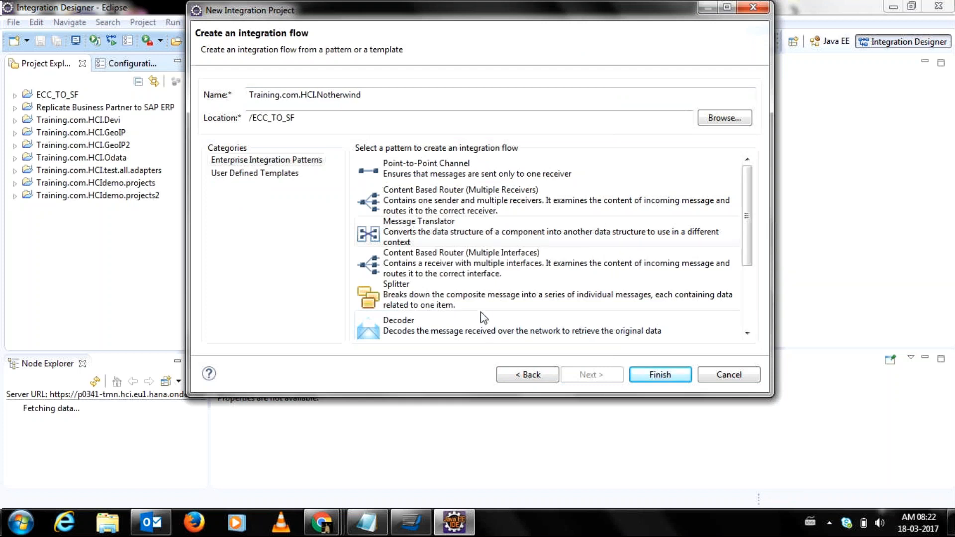
{"action": "left_click", "coordinate": [416, 164]}
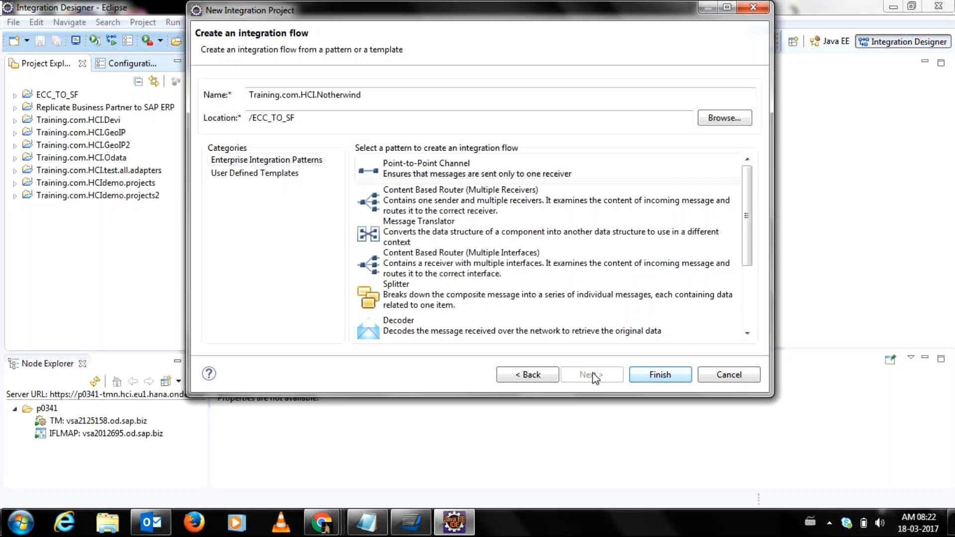
{"action": "left_click", "coordinate": [528, 374]}
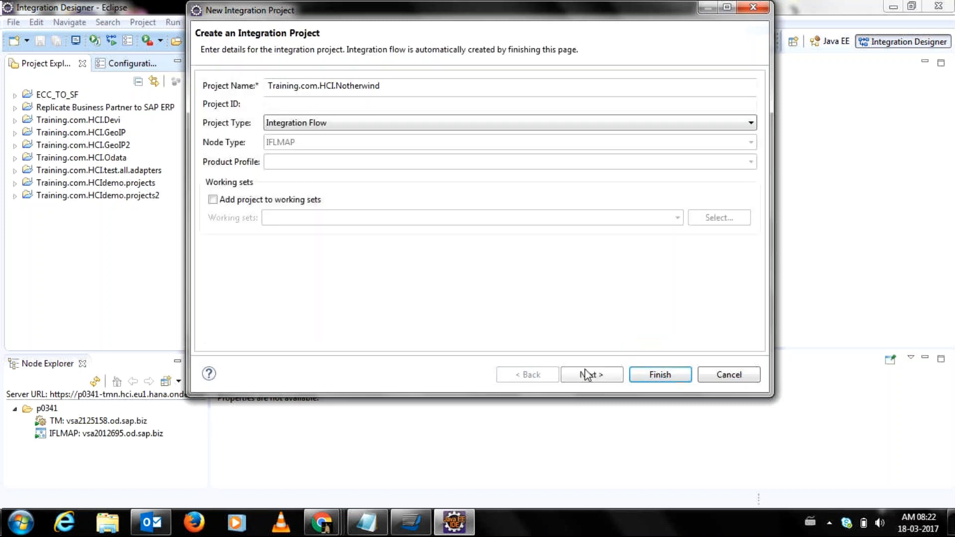
{"action": "left_click", "coordinate": [605, 368]}
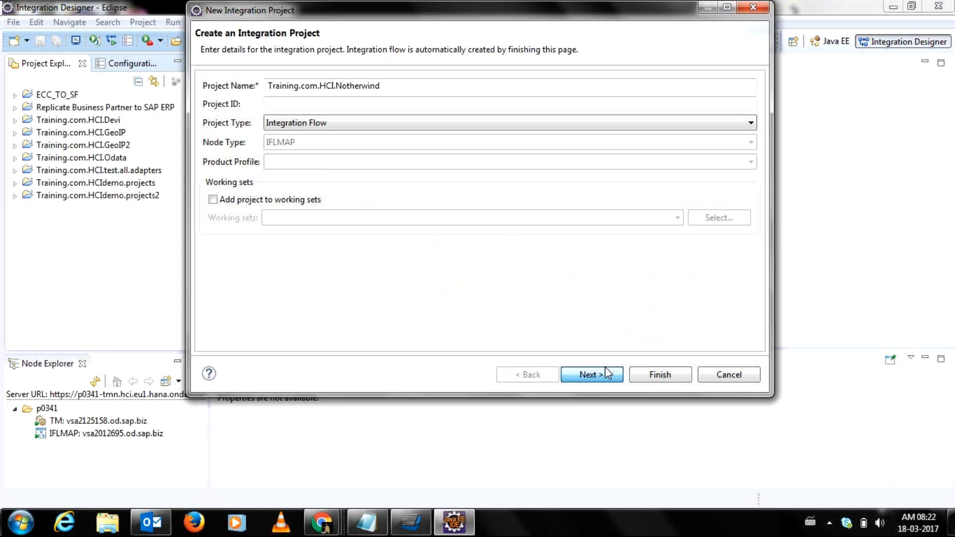
{"action": "left_click", "coordinate": [541, 376]}
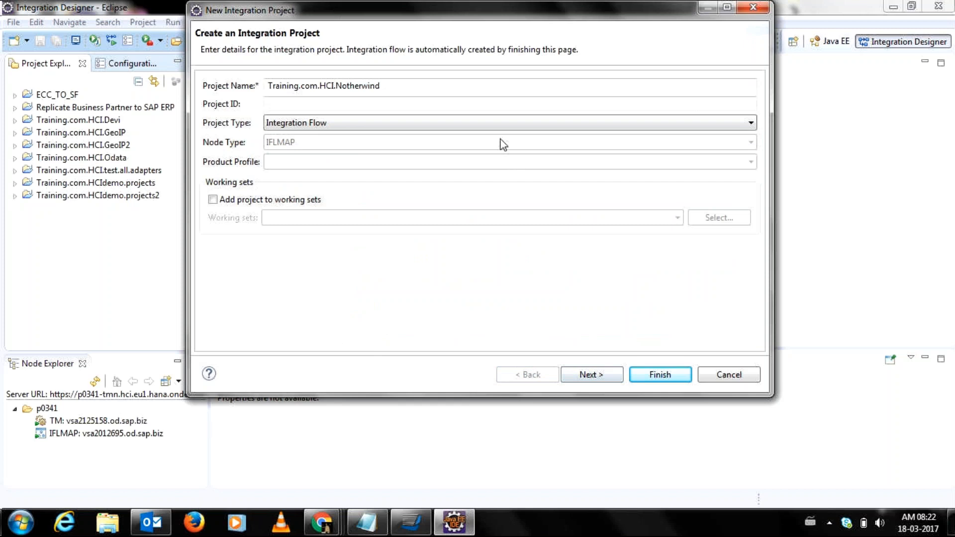
{"action": "key", "text": "Escape"}
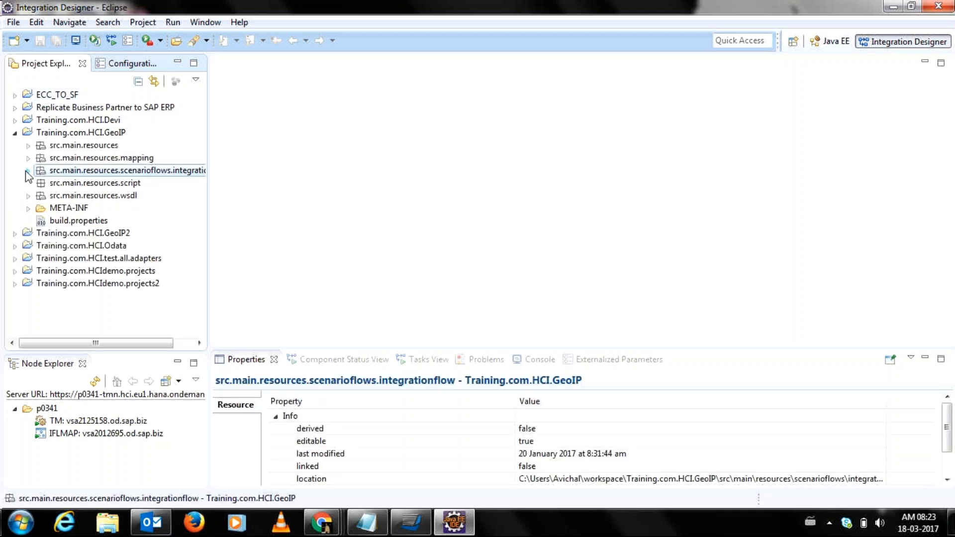
- Examine the resource folders of the Training.com.HCI.GeoIP project and the project listed above it, and collapse both
{"action": "left_click", "coordinate": [27, 171]}
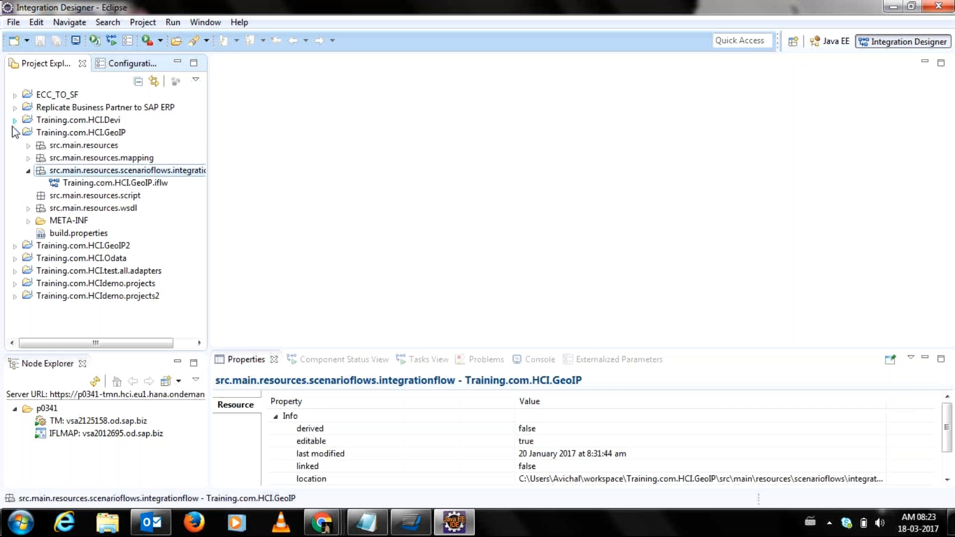
{"action": "left_click", "coordinate": [14, 122]}
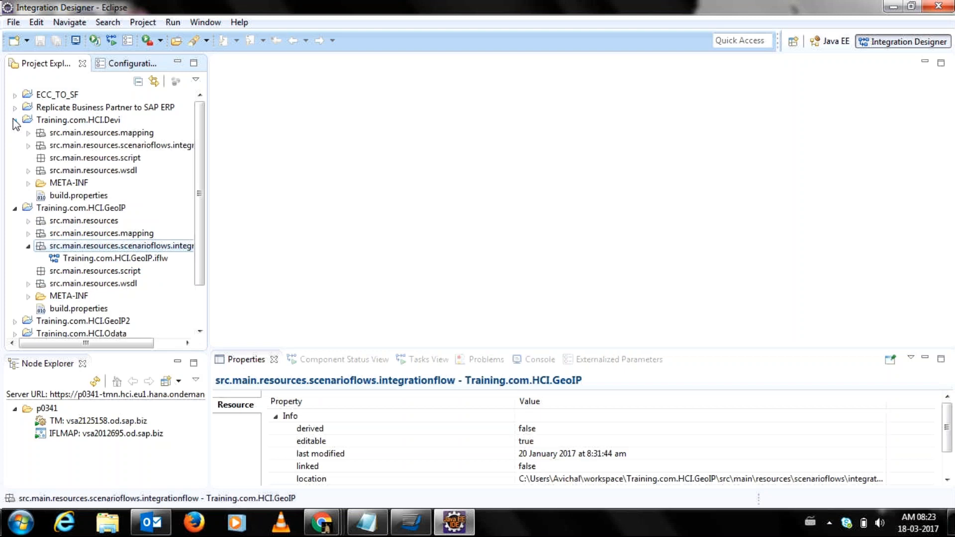
{"action": "left_click", "coordinate": [14, 120]}
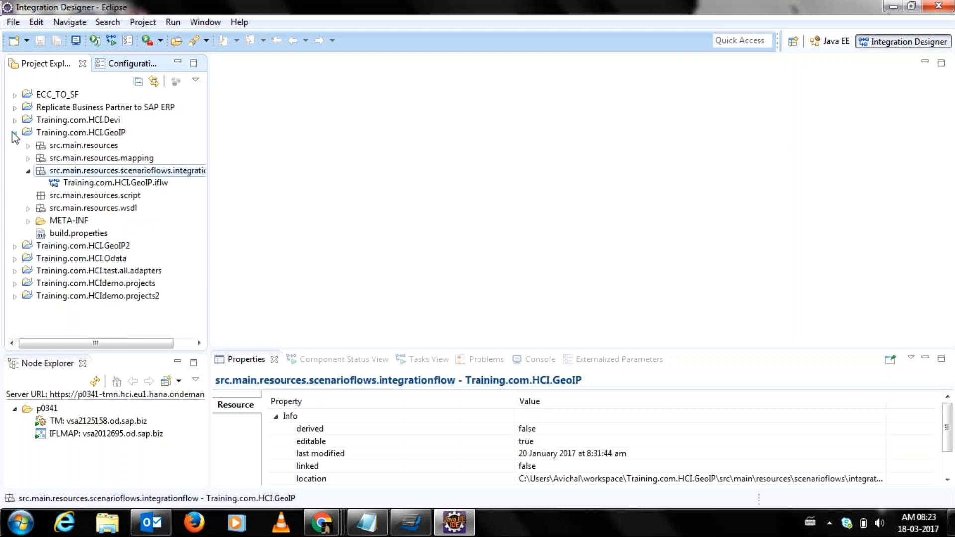
{"action": "left_click", "coordinate": [14, 133]}
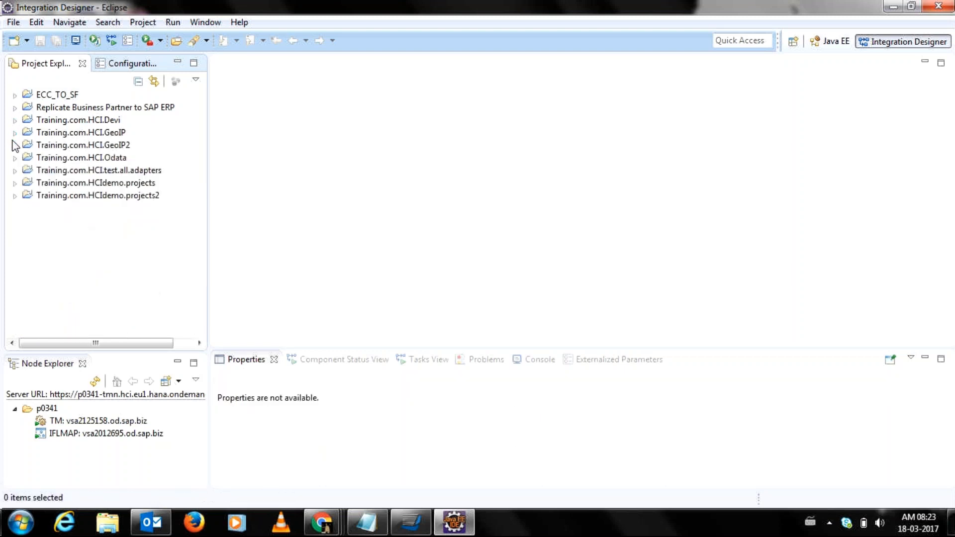
- Open the Training.com.HCI.GeoIP2.iflw integration flow from the Training.com.HCI.GeoIP2 project's integration flow resources
{"action": "left_click", "coordinate": [15, 146]}
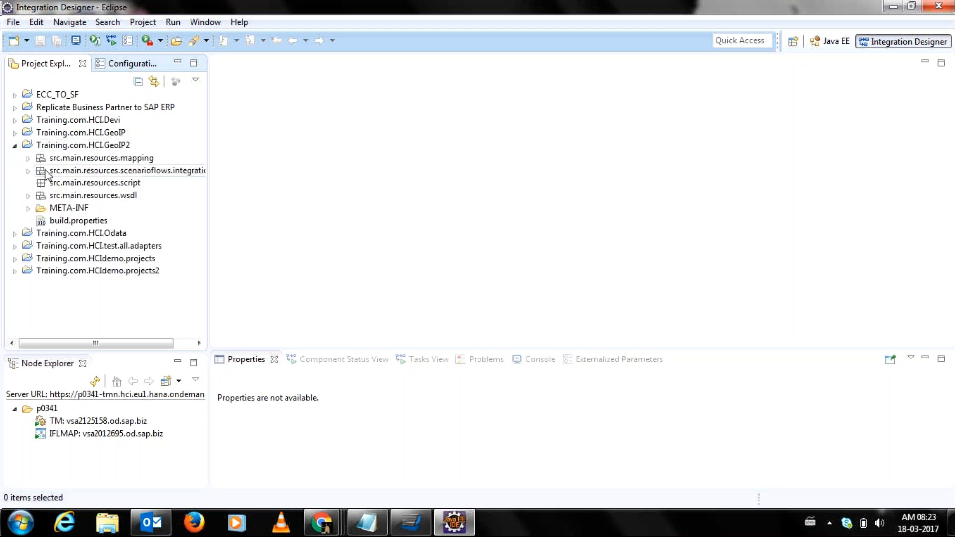
{"action": "left_click", "coordinate": [28, 171]}
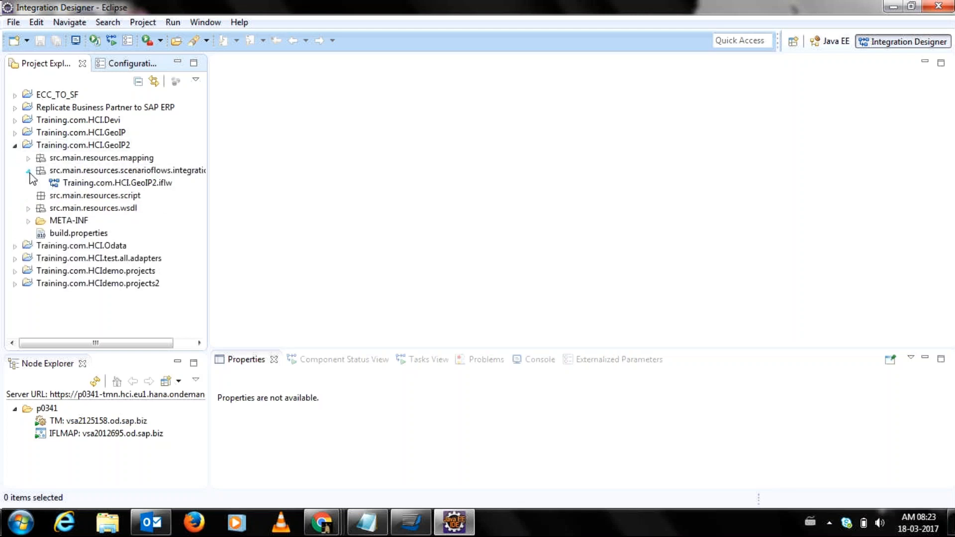
{"action": "double_click", "coordinate": [64, 182]}
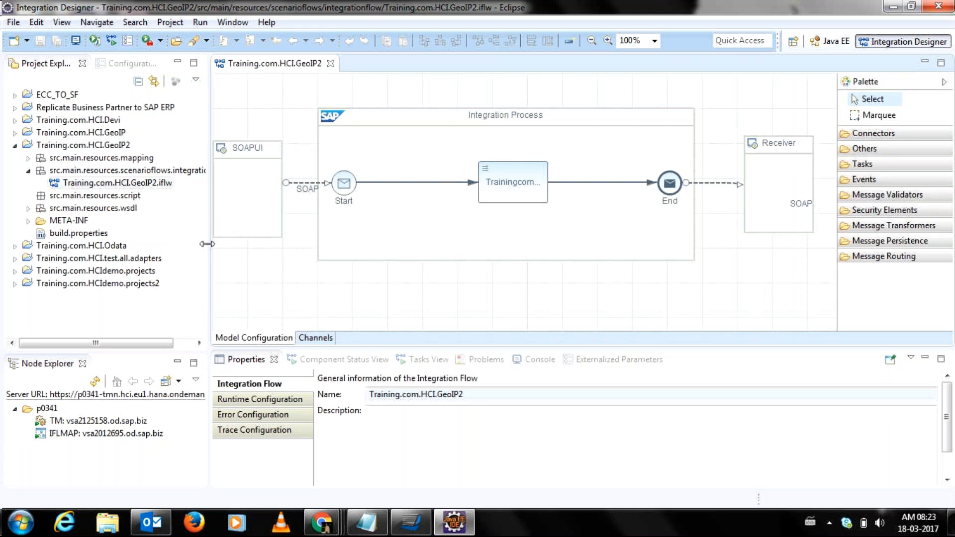
- Narrow the Project Explorer slightly to give the integration flow editor more room
{"action": "left_click_drag", "start_coordinate": [207, 244], "coordinate": [206, 244]}
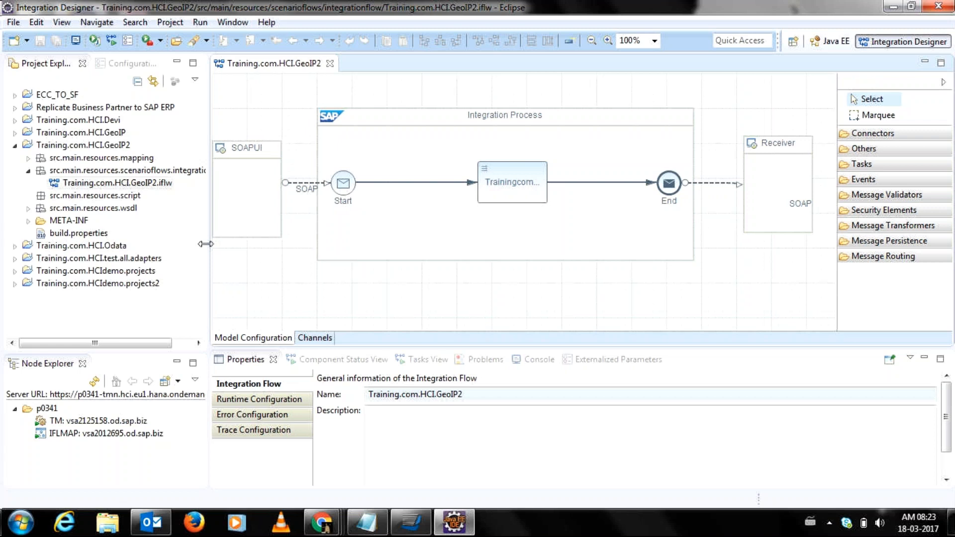
{"action": "left_click_drag", "start_coordinate": [205, 243], "coordinate": [200, 244]}
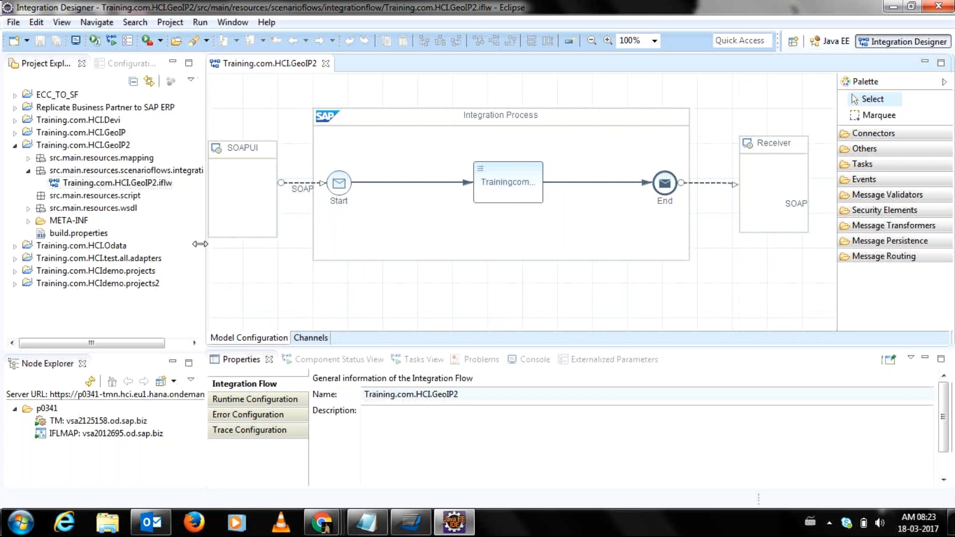
{"action": "left_click_drag", "start_coordinate": [200, 244], "coordinate": [196, 244]}
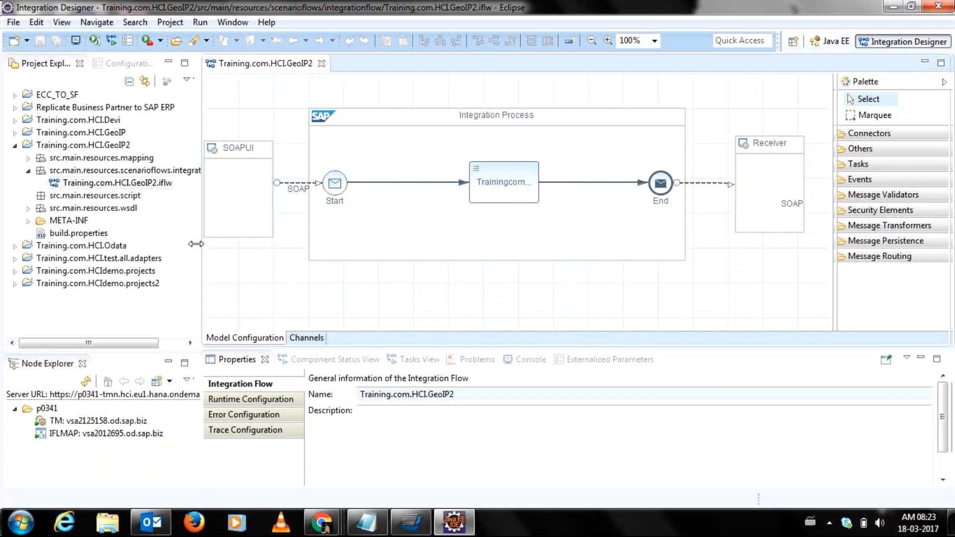
- Delete the message mapping and the sender and receiver SOAP channels from the flow, leaving Start linked directly to End
{"action": "left_click_drag", "start_coordinate": [196, 244], "coordinate": [186, 243]}
{"action": "mouse_move", "coordinate": [229, 160]}
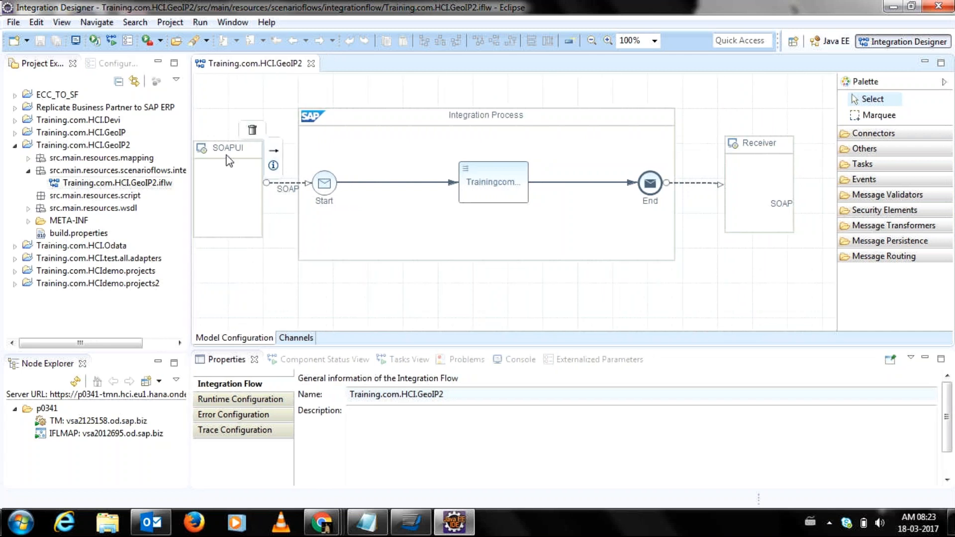
{"action": "left_click", "coordinate": [465, 194]}
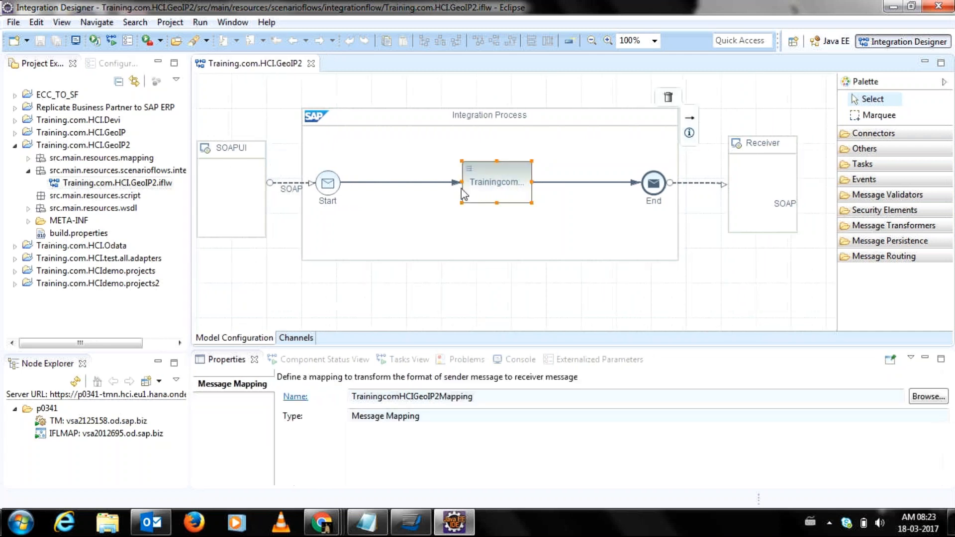
{"action": "key", "text": "Delete"}
{"action": "left_click", "coordinate": [655, 188]}
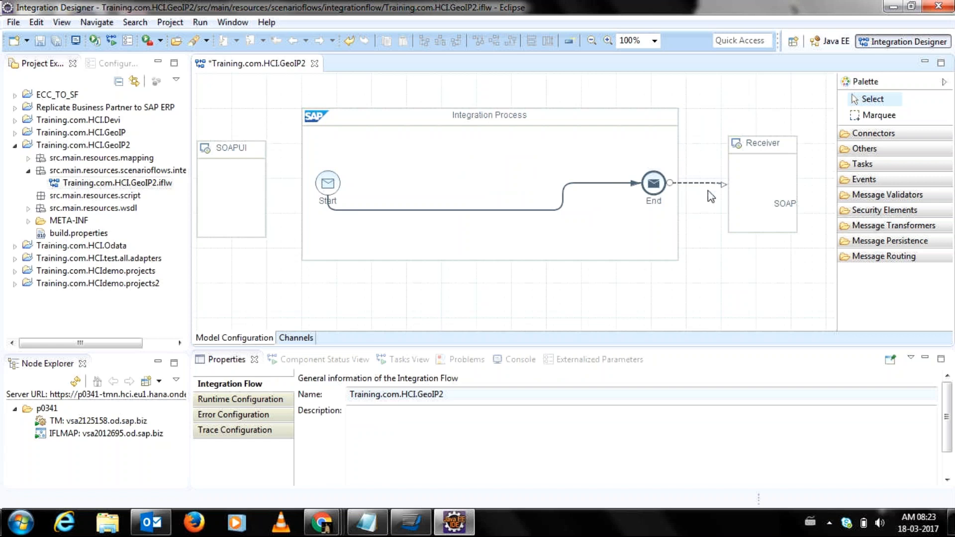
- Move the Integration Process and the Receiver further from the sender, and shift the SOAPUI participant slightly towards the process
{"action": "left_click", "coordinate": [605, 127]}
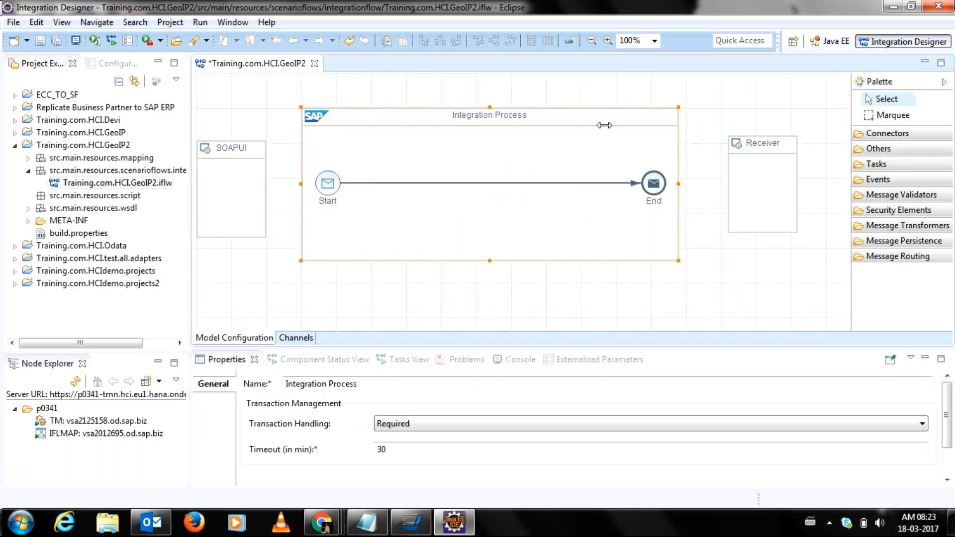
{"action": "left_click_drag", "start_coordinate": [605, 125], "coordinate": [628, 124]}
{"action": "left_click", "coordinate": [242, 152]}
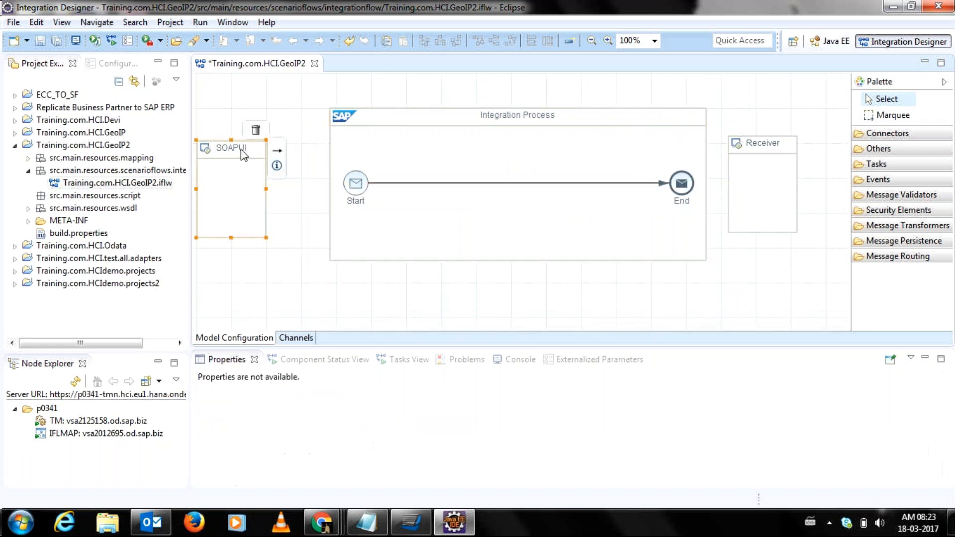
{"action": "mouse_move", "coordinate": [765, 156]}
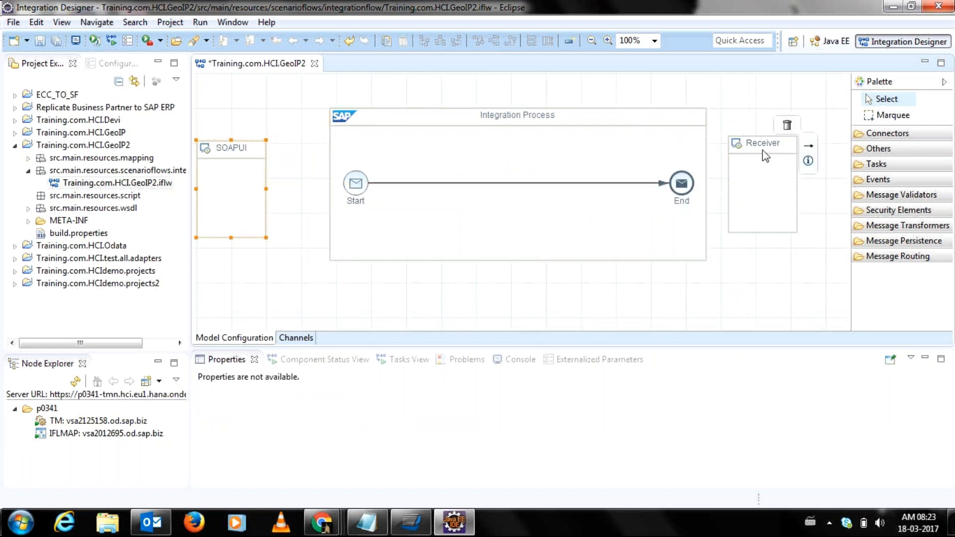
{"action": "left_click_drag", "start_coordinate": [765, 156], "coordinate": [796, 162]}
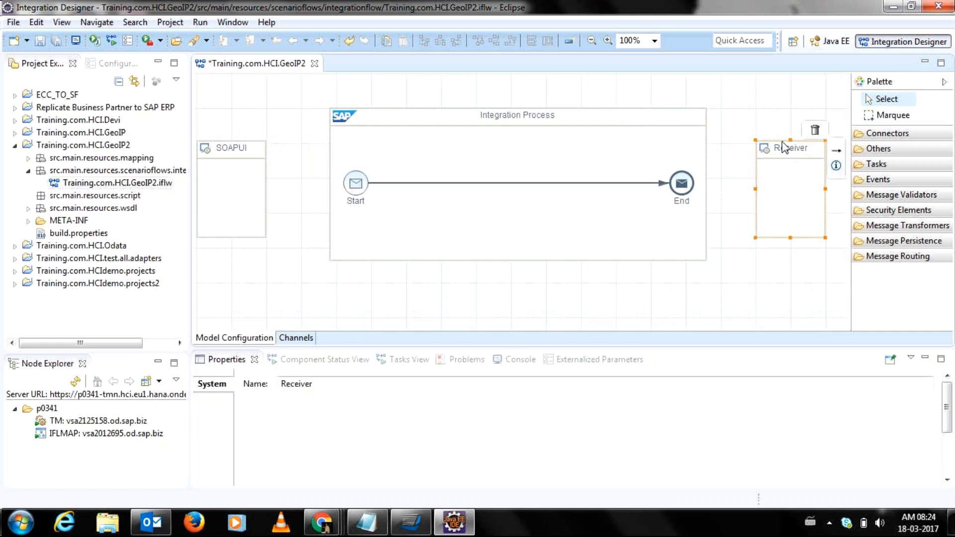
{"action": "left_click", "coordinate": [784, 148]}
{"action": "left_click", "coordinate": [234, 162]}
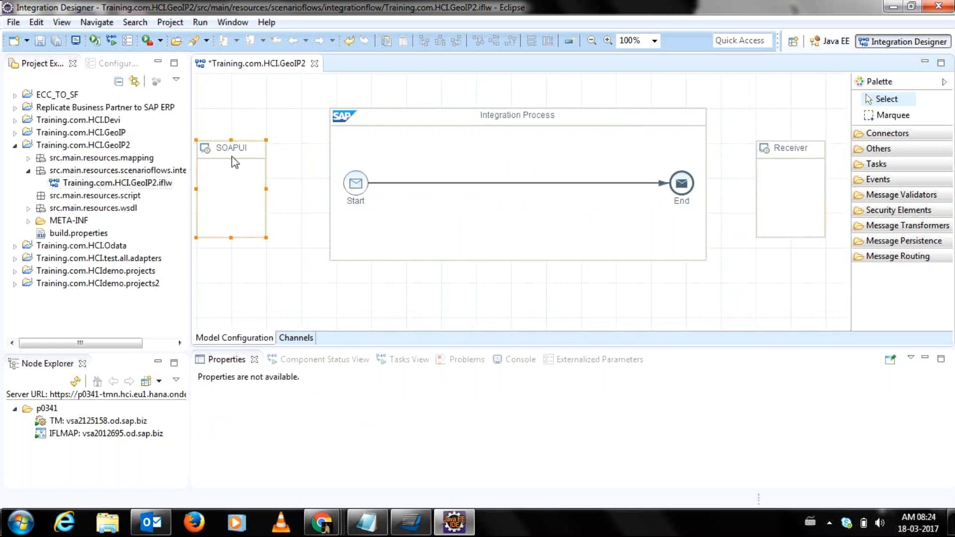
{"action": "left_click_drag", "start_coordinate": [232, 157], "coordinate": [243, 160]}
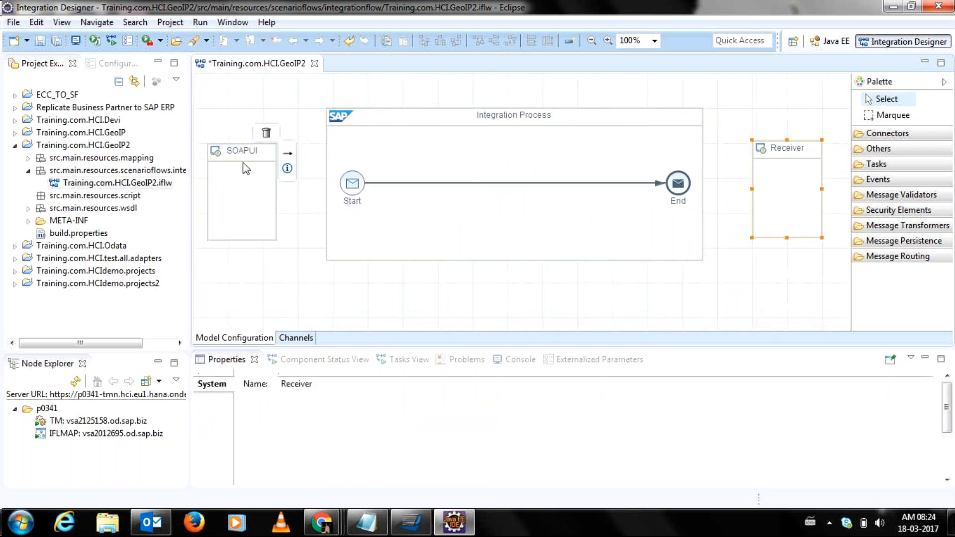
- Rename the SOAPUI sender participant as Boomerang
{"action": "left_click", "coordinate": [238, 160]}
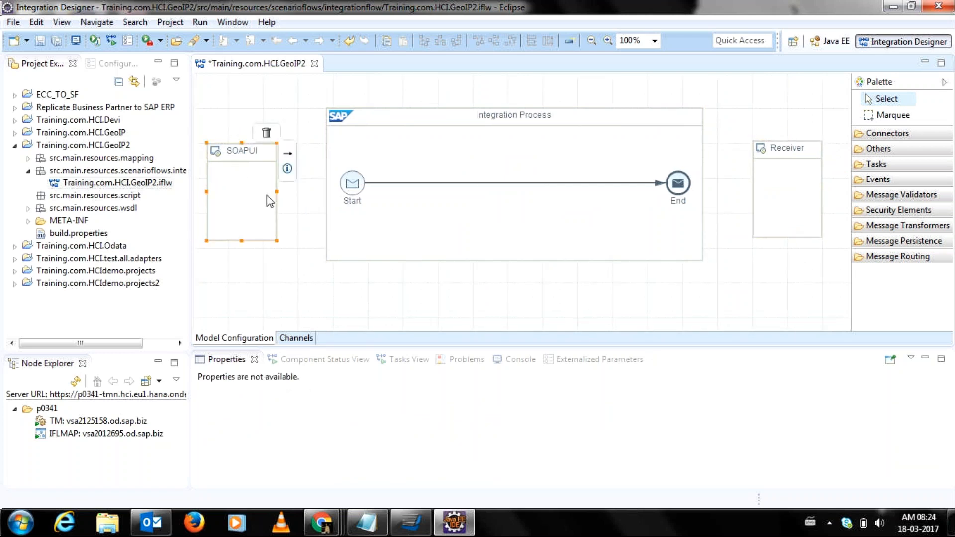
{"action": "key", "text": "F2"}
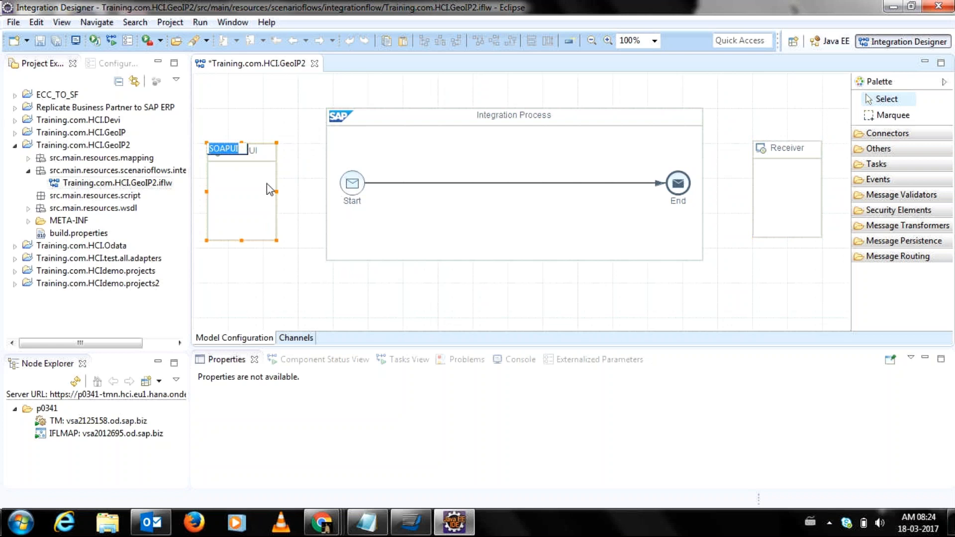
{"action": "key", "text": "Return"}
{"action": "mouse_move", "coordinate": [256, 152]}
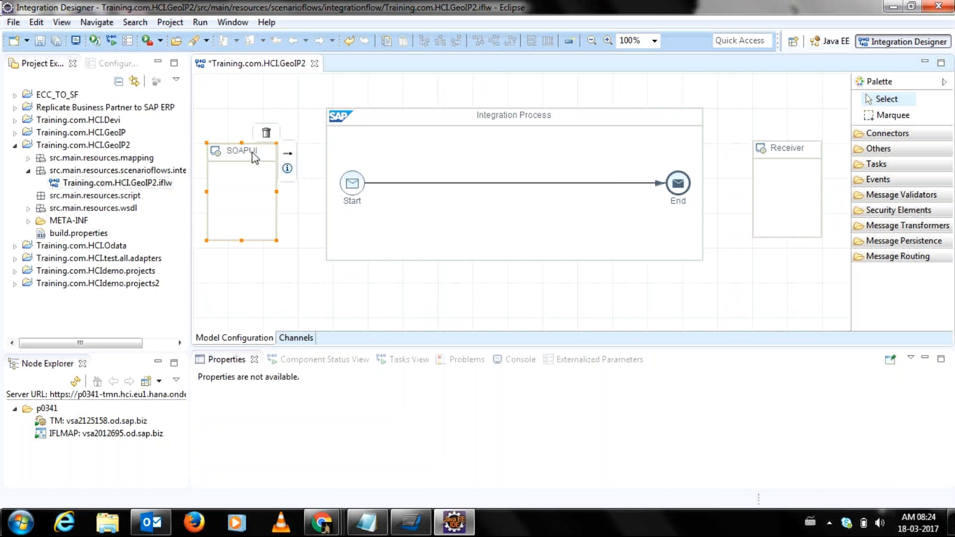
{"action": "left_click", "coordinate": [239, 156]}
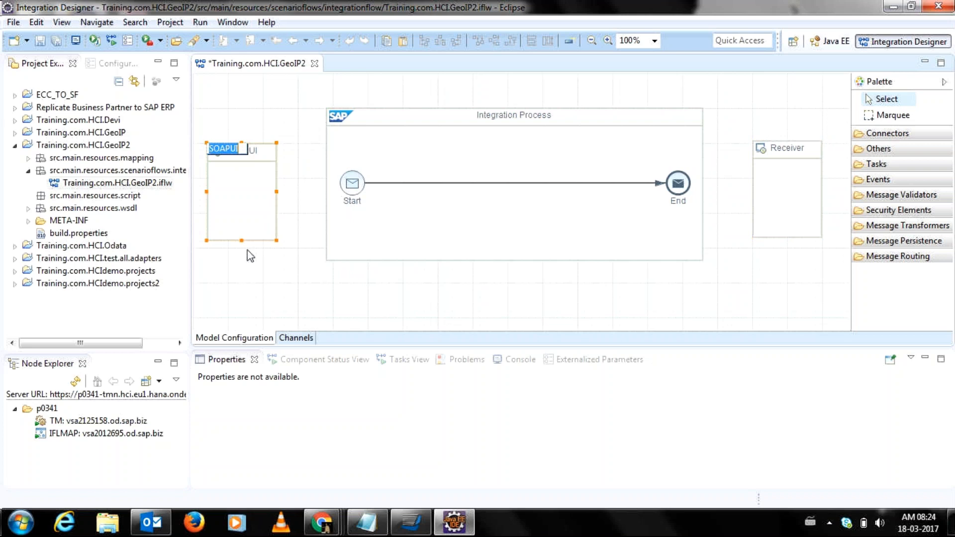
{"action": "type", "text": "Boomerang"}
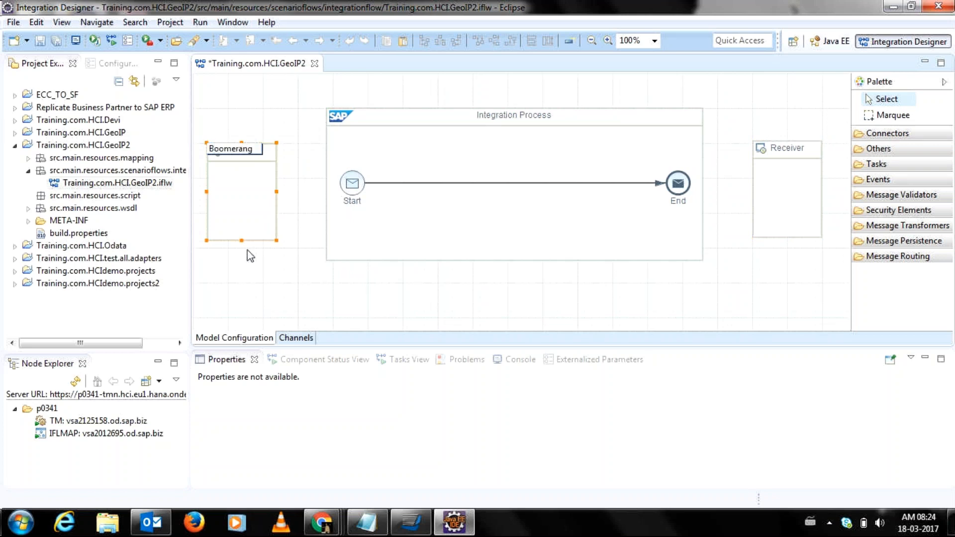
{"action": "key", "text": "Return"}
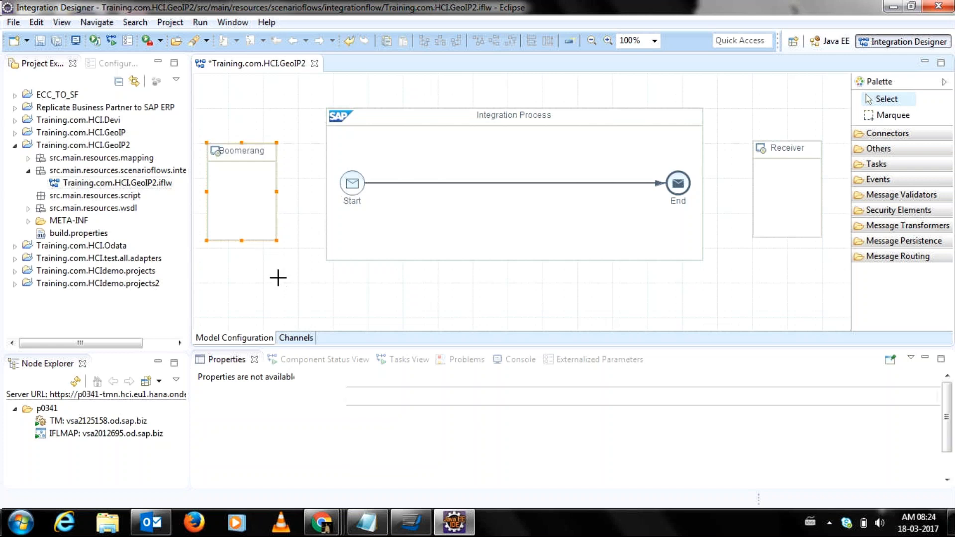
{"action": "left_click", "coordinate": [278, 277]}
{"action": "mouse_move", "coordinate": [260, 230]}
- Connect the Boomerang sender to the Start event with a new channel
{"action": "left_click", "coordinate": [241, 182]}
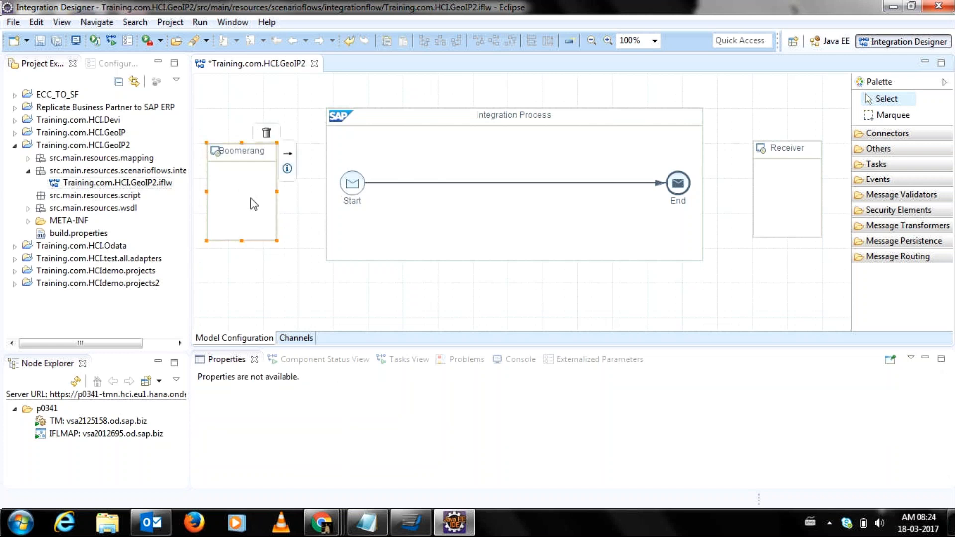
{"action": "left_click", "coordinate": [252, 200]}
{"action": "left_click", "coordinate": [289, 159]}
{"action": "mouse_move", "coordinate": [267, 171]}
{"action": "left_click_drag", "start_coordinate": [287, 153], "coordinate": [352, 183]}
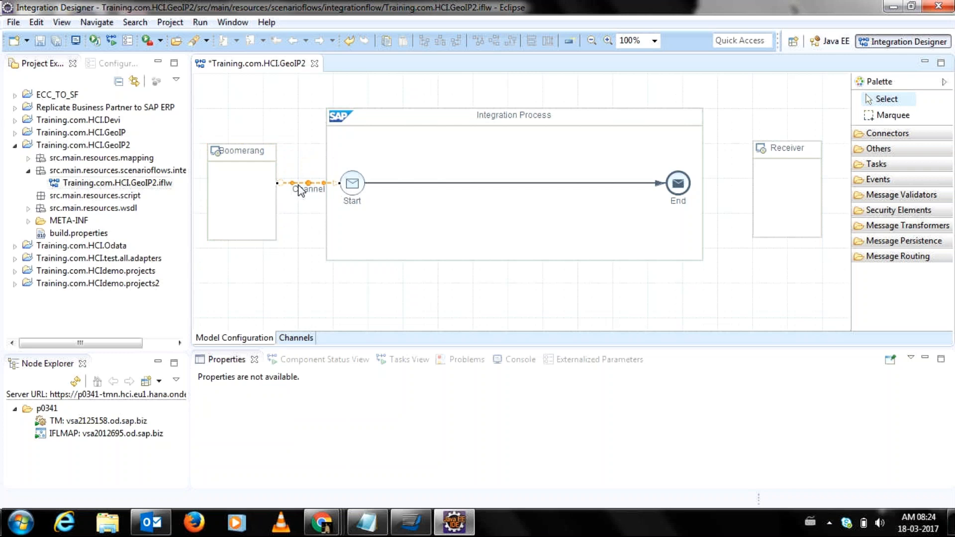
- Open the Boomerang sender channel and set its adapter type to SOAP
{"action": "double_click", "coordinate": [300, 189]}
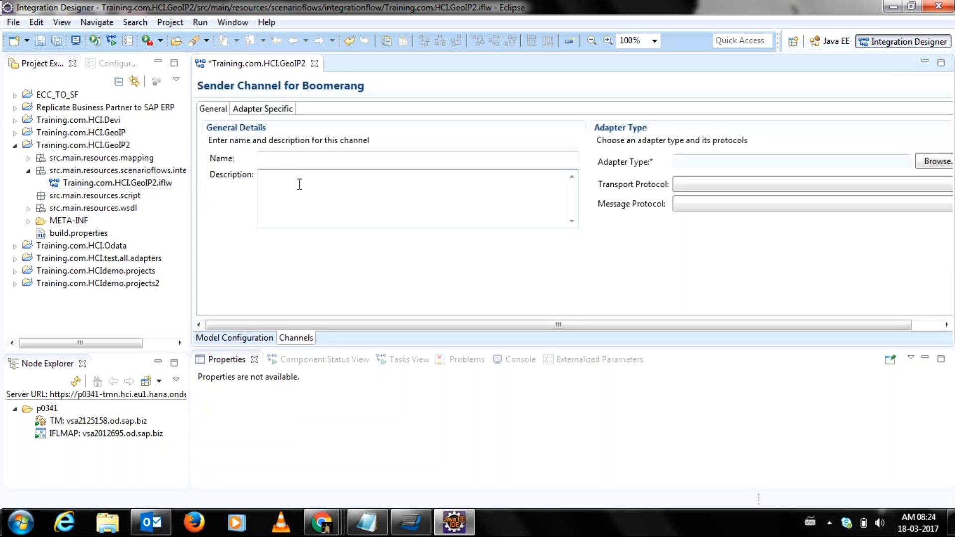
{"action": "left_click", "coordinate": [926, 164]}
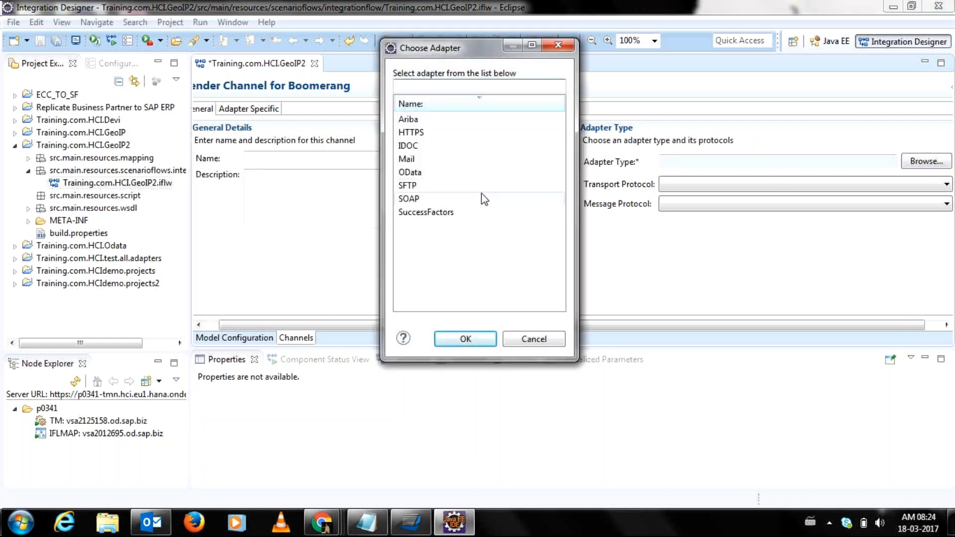
{"action": "left_click", "coordinate": [473, 199]}
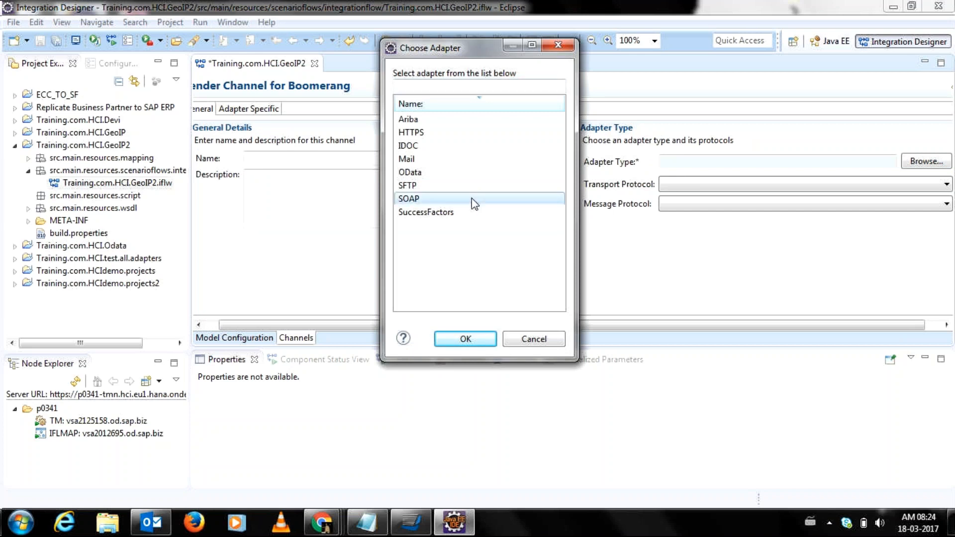
{"action": "double_click", "coordinate": [471, 198]}
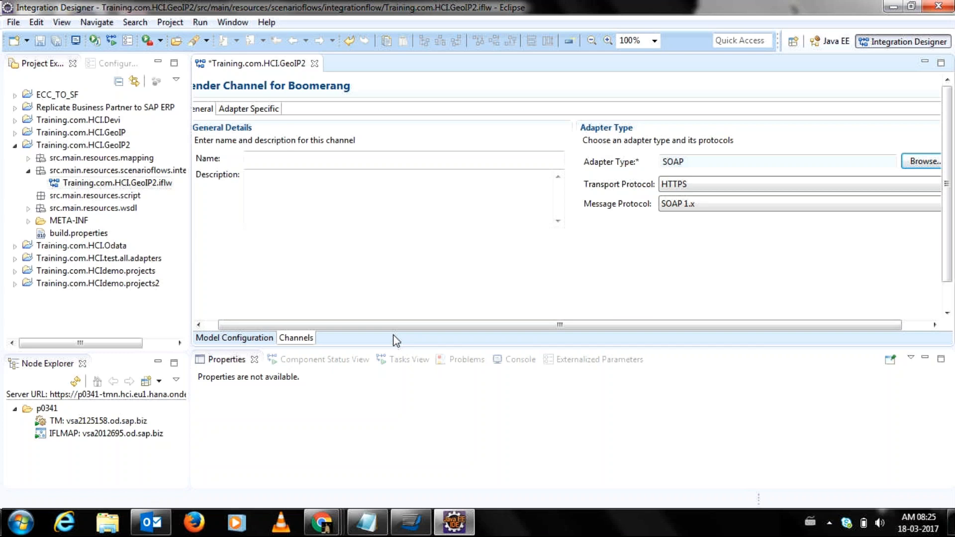
- Set the connection address in the sender channel's adapter-specific settings to /HCI/Northwind
{"action": "left_click_drag", "start_coordinate": [393, 340], "coordinate": [376, 338]}
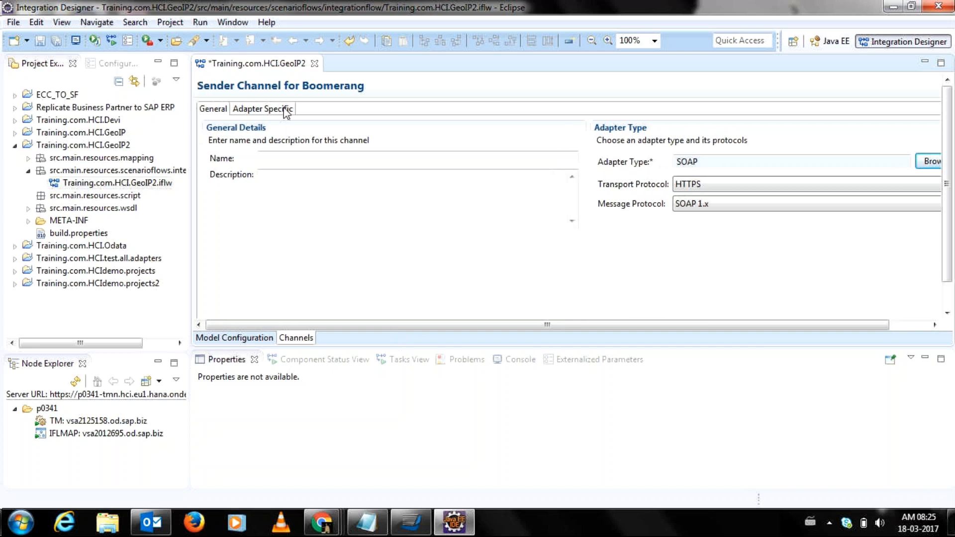
{"action": "left_click", "coordinate": [286, 109]}
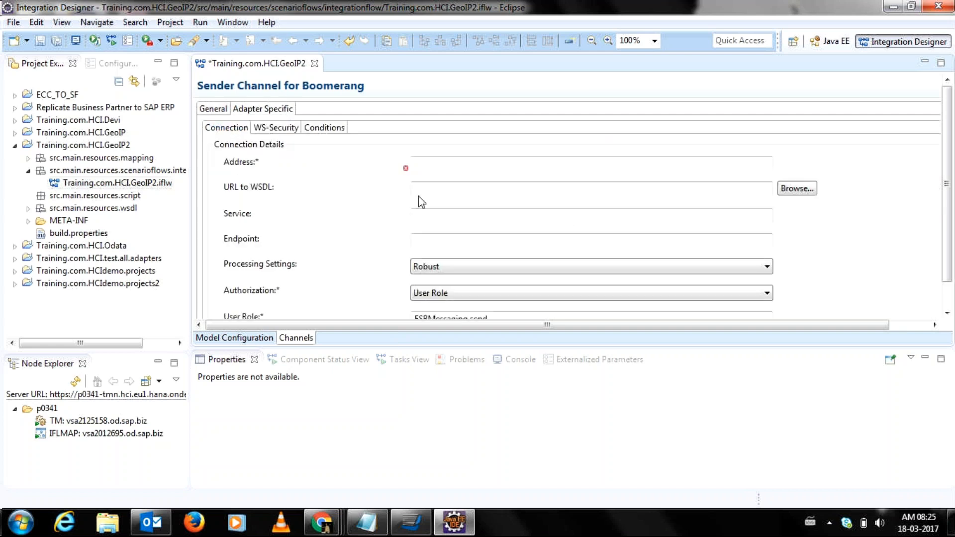
{"action": "left_click", "coordinate": [436, 169]}
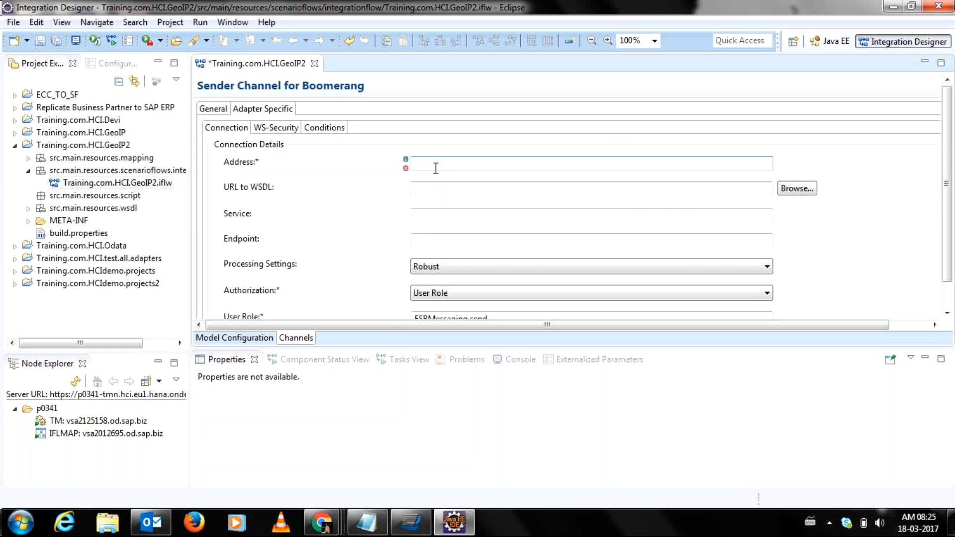
{"action": "type", "text": "/"}
{"action": "type", "text": "HCI/O"}
{"action": "type", "text": "data"}
{"action": "type", "text": "servic"}
{"action": "key", "text": "BackSpace"}
{"action": "key", "text": "BackSpace"}
{"action": "key", "text": "BackSpace"}
{"action": "key", "text": "BackSpace"}
{"action": "key", "text": "BackSpace"}
{"action": "key", "text": "BackSpace"}
{"action": "key", "text": "BackSpace"}
{"action": "key", "text": "BackSpace"}
{"action": "key", "text": "BackSpace"}
{"action": "key", "text": "BackSpace"}
{"action": "key", "text": "BackSpace"}
{"action": "type", "text": "Northwind"}
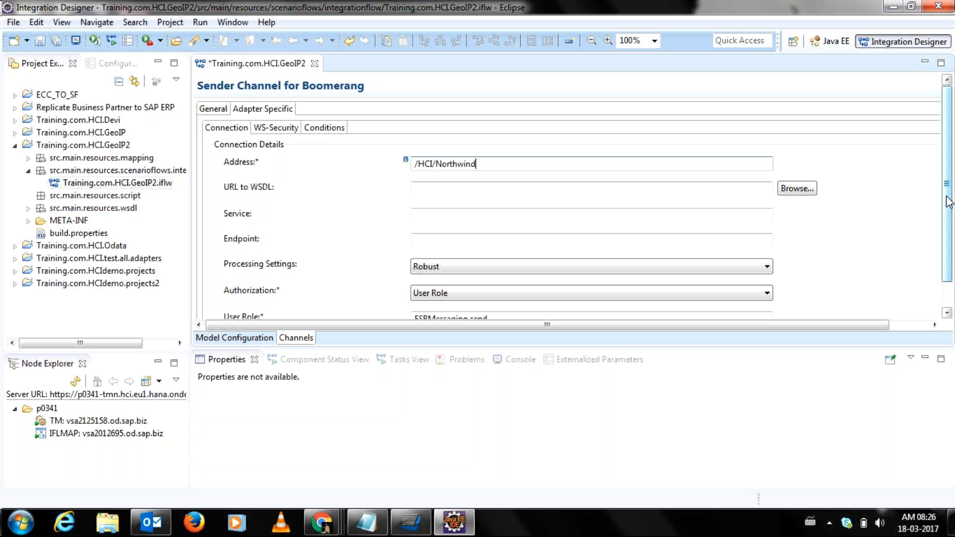
- Set the sender channel's authorization to Client Certificate, load a certificate file for it, and return to the flow model
{"action": "scroll", "coordinate": [947, 202], "scroll_direction": "down", "scroll_amount": 2}
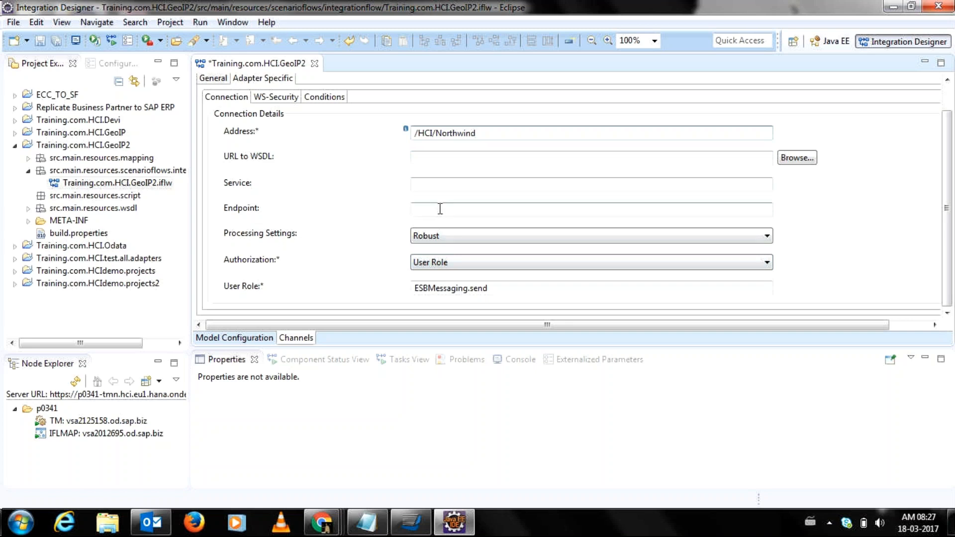
{"action": "left_click", "coordinate": [441, 264]}
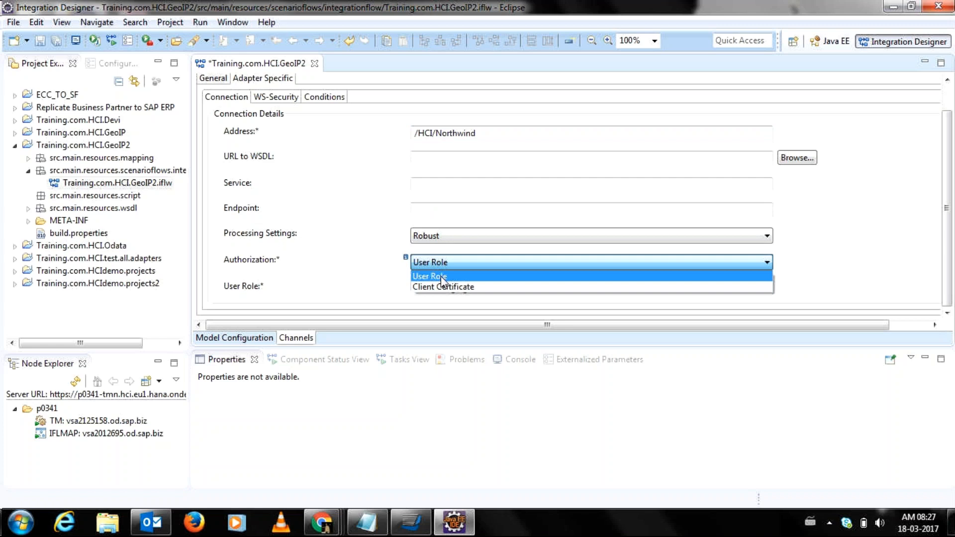
{"action": "left_click", "coordinate": [442, 287]}
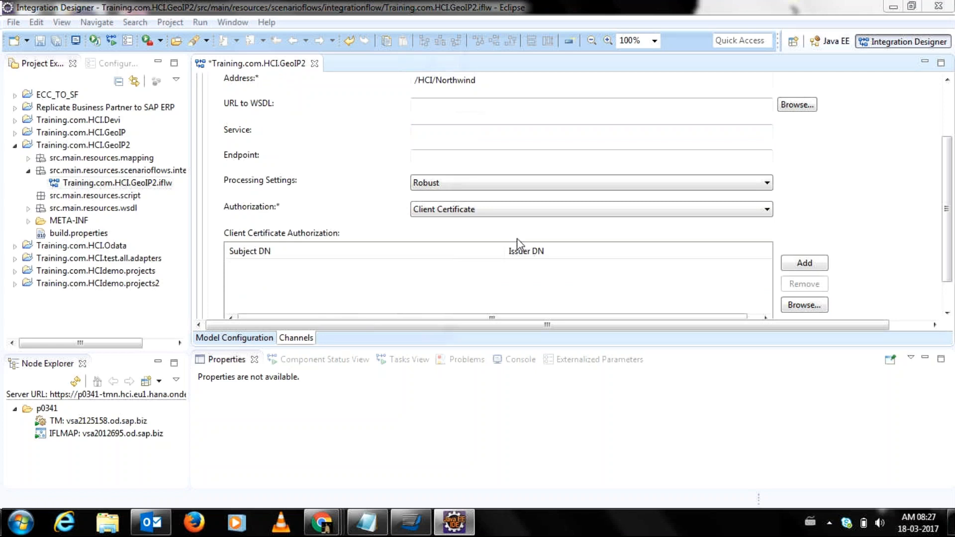
{"action": "double_click", "coordinate": [262, 240]}
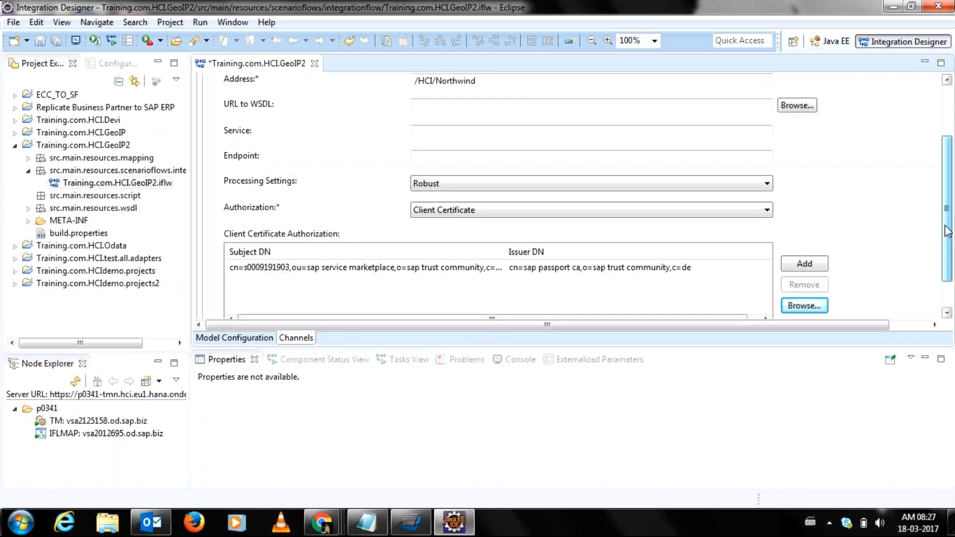
{"action": "left_click_drag", "start_coordinate": [947, 232], "coordinate": [943, 241]}
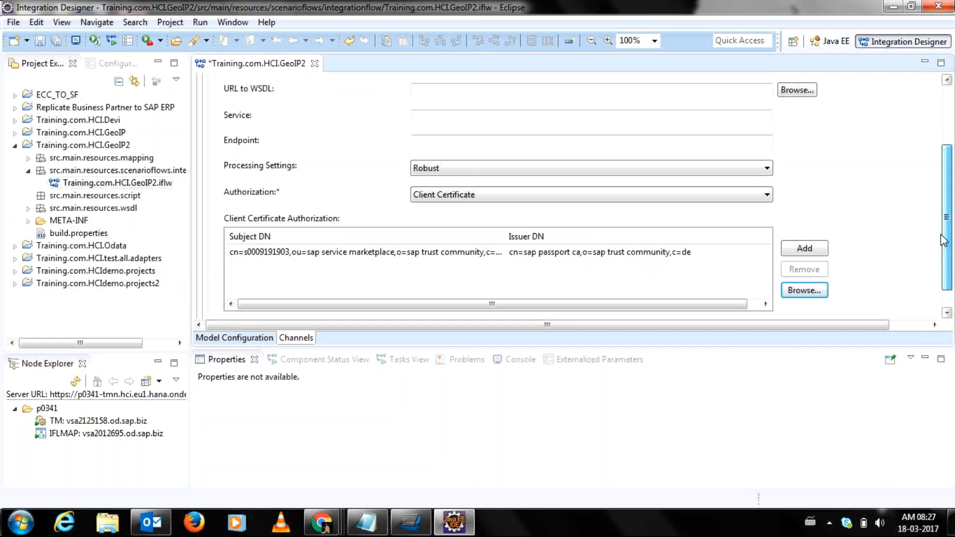
{"action": "mouse_move", "coordinate": [944, 241]}
{"action": "left_mouse_down"}
{"action": "mouse_move", "coordinate": [939, 273]}
{"action": "mouse_move", "coordinate": [938, 244]}
{"action": "left_mouse_up"}
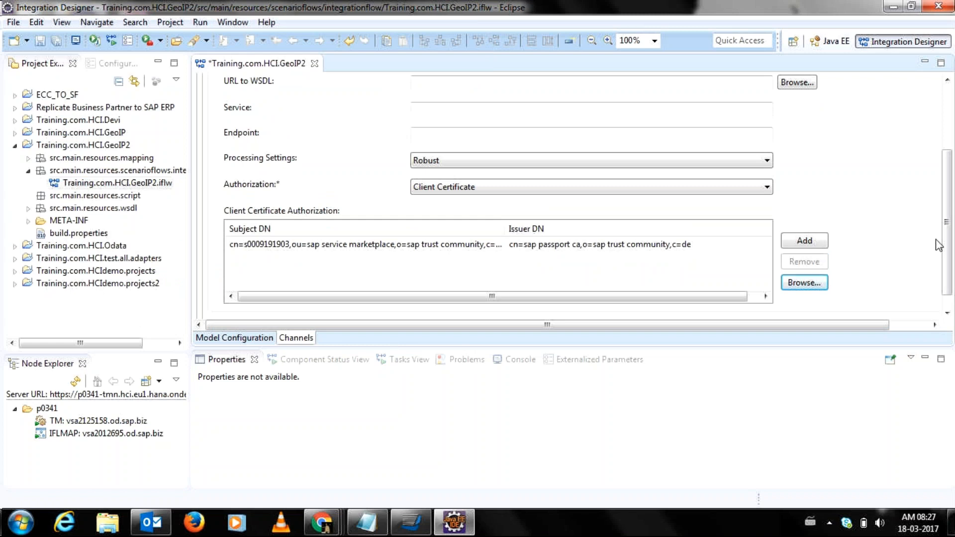
{"action": "left_click", "coordinate": [231, 340]}
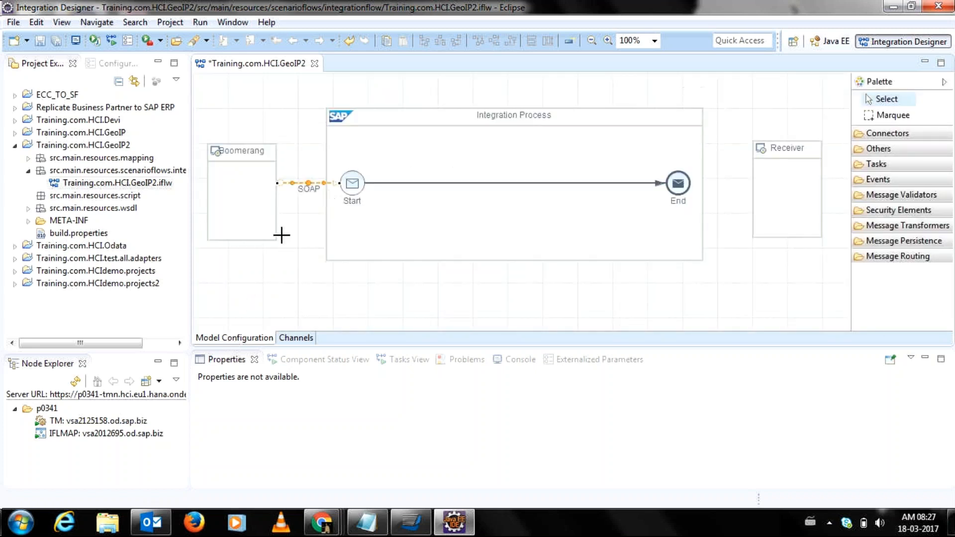
{"action": "left_click", "coordinate": [282, 236]}
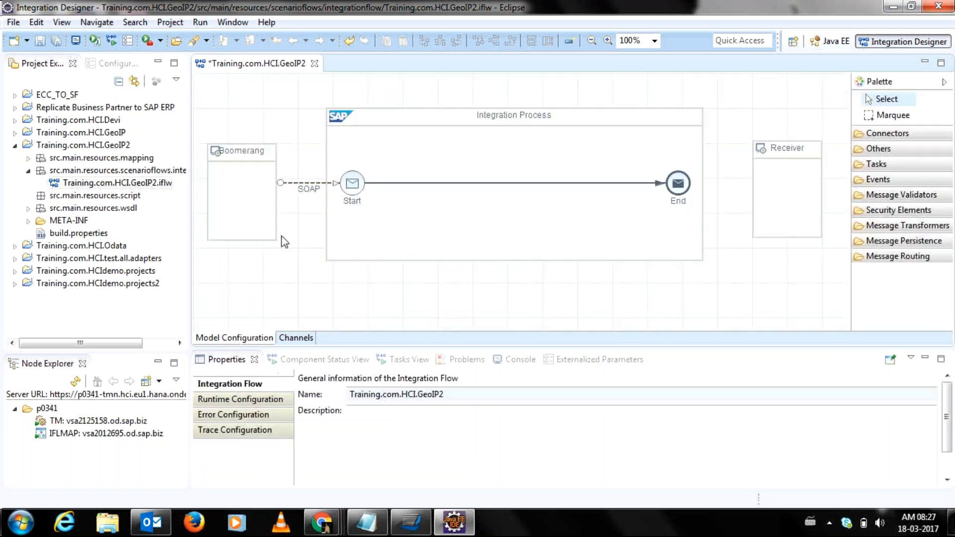
- Connect the End event to the Receiver participant with a new channel
{"action": "left_click", "coordinate": [291, 183]}
{"action": "mouse_move", "coordinate": [581, 193]}
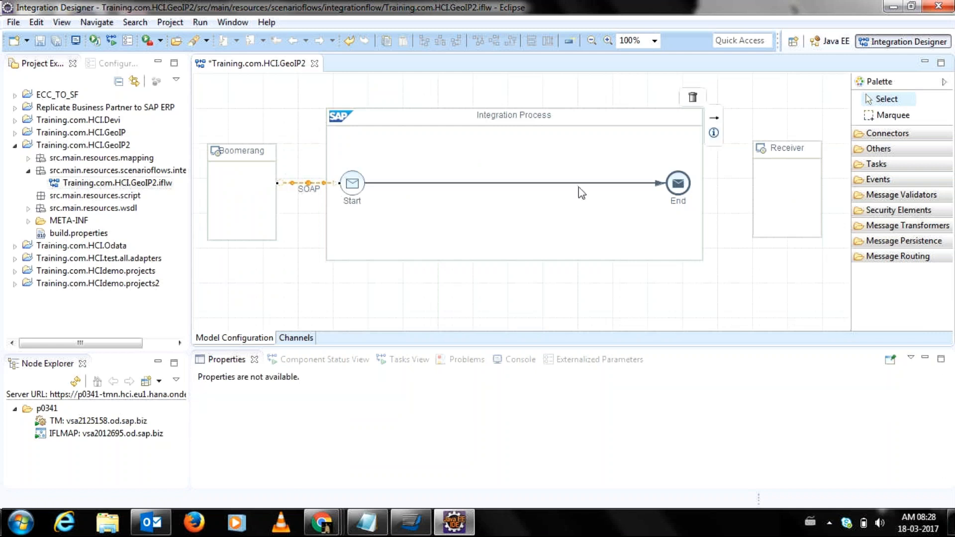
{"action": "mouse_move", "coordinate": [679, 188]}
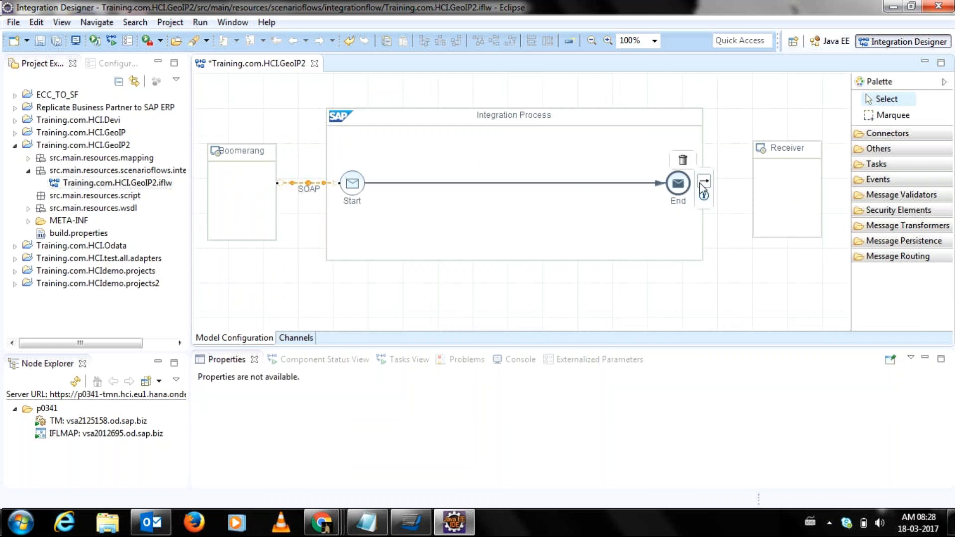
{"action": "left_click", "coordinate": [703, 182]}
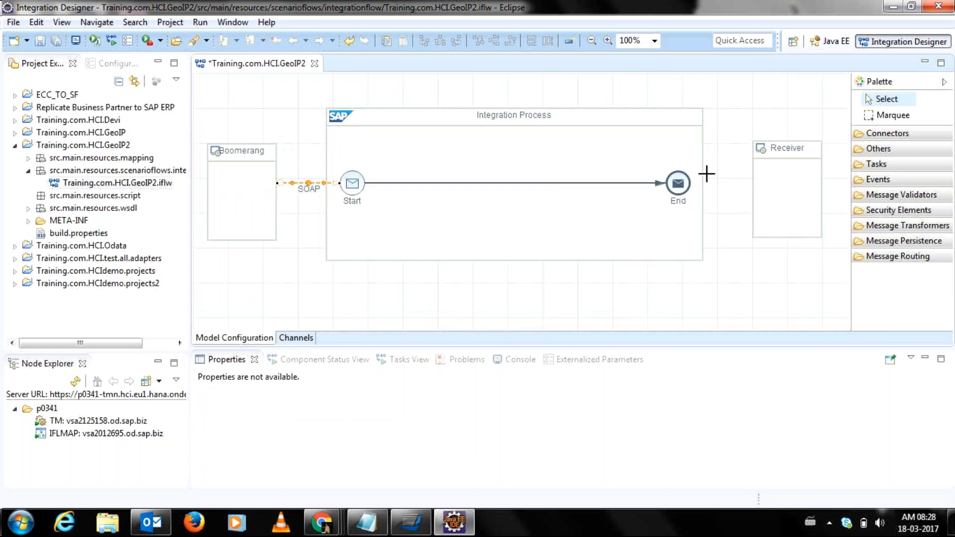
{"action": "left_click_drag", "start_coordinate": [707, 173], "coordinate": [736, 153]}
{"action": "mouse_move", "coordinate": [680, 191]}
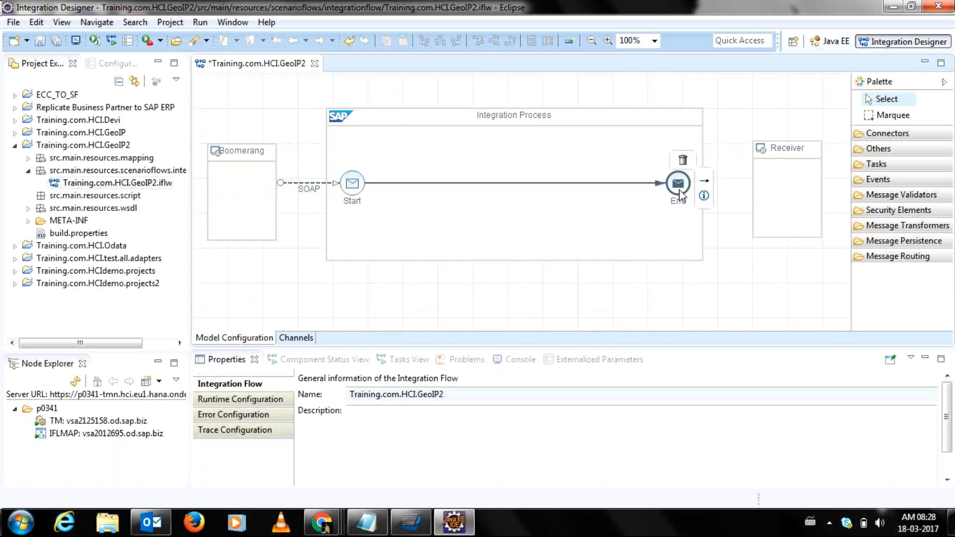
{"action": "left_click", "coordinate": [704, 180]}
{"action": "left_click_drag", "start_coordinate": [704, 177], "coordinate": [765, 158]}
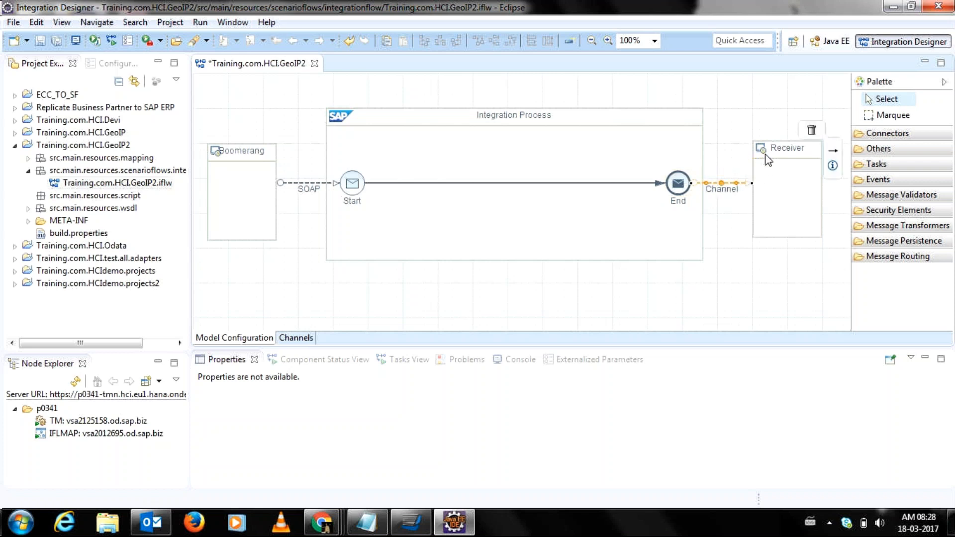
- Rename the Receiver participant as Northwind
{"action": "left_click", "coordinate": [768, 159]}
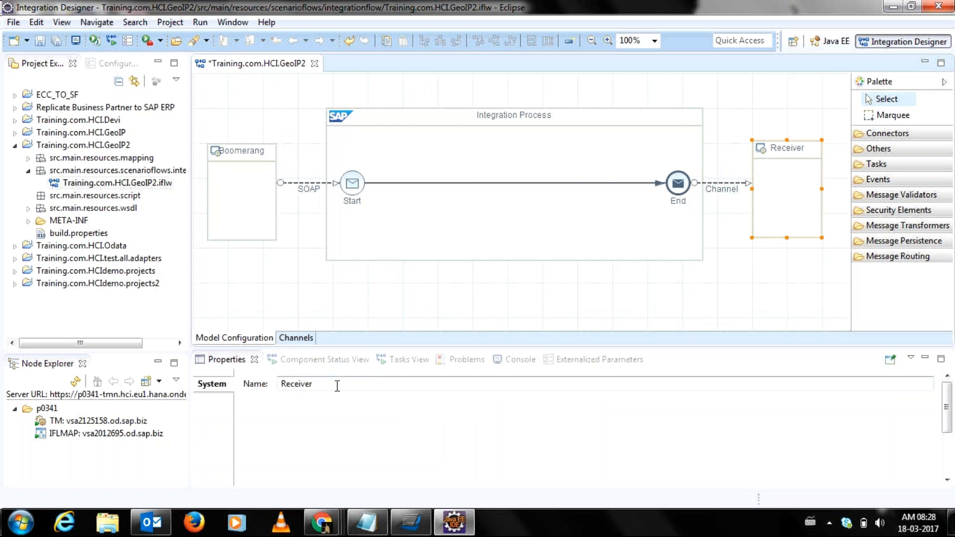
{"action": "left_click_drag", "start_coordinate": [337, 386], "coordinate": [295, 384]}
{"action": "key", "text": "ctrl+a"}
{"action": "type", "text": "Nort"}
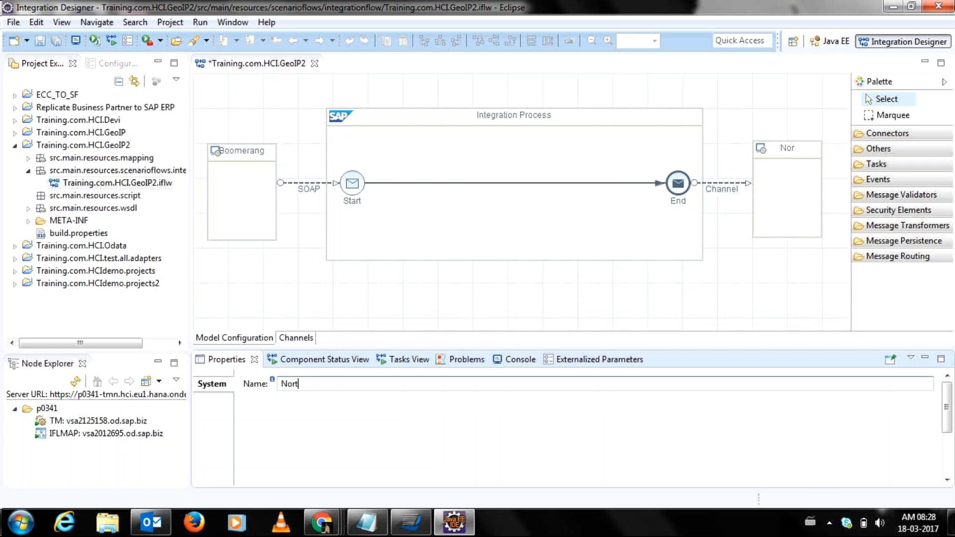
{"action": "type", "text": "hwind"}
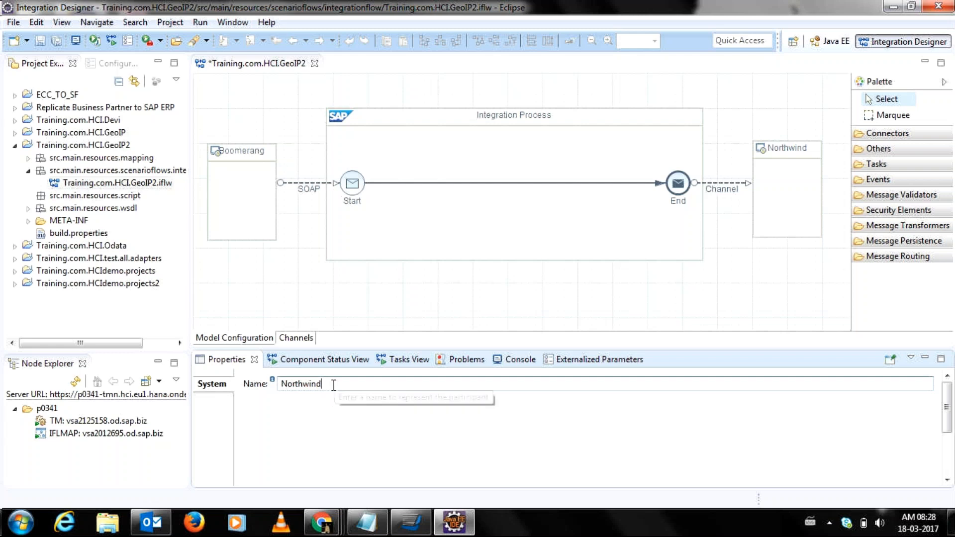
- Open the channel between the End event and Northwind and set its adapter type to OData
{"action": "left_click", "coordinate": [735, 189]}
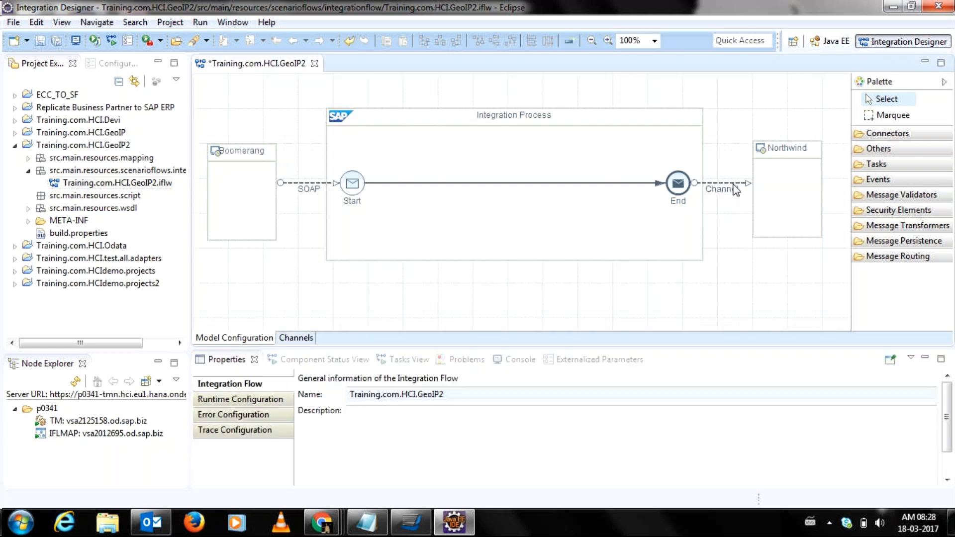
{"action": "left_click", "coordinate": [726, 188]}
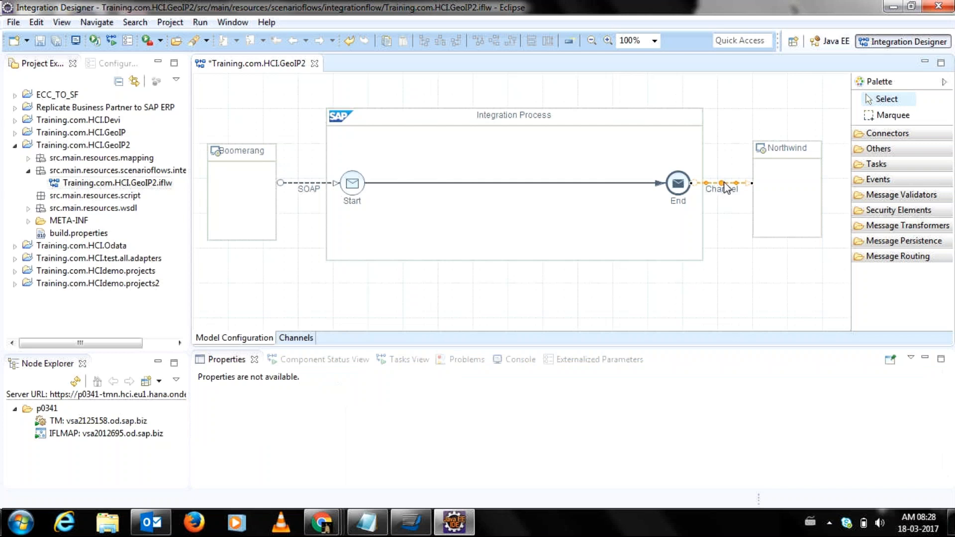
{"action": "double_click", "coordinate": [726, 188]}
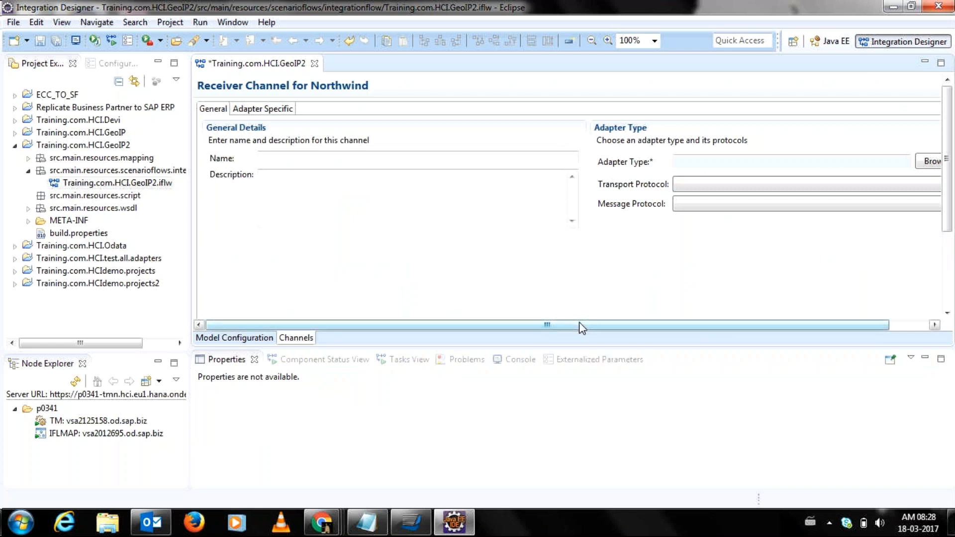
{"action": "left_click_drag", "start_coordinate": [579, 325], "coordinate": [626, 319]}
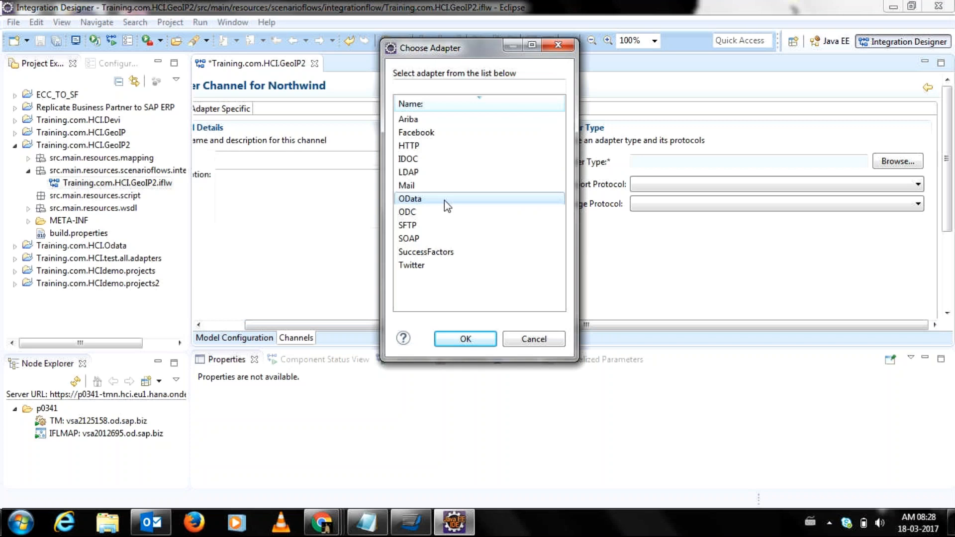
{"action": "double_click", "coordinate": [444, 200]}
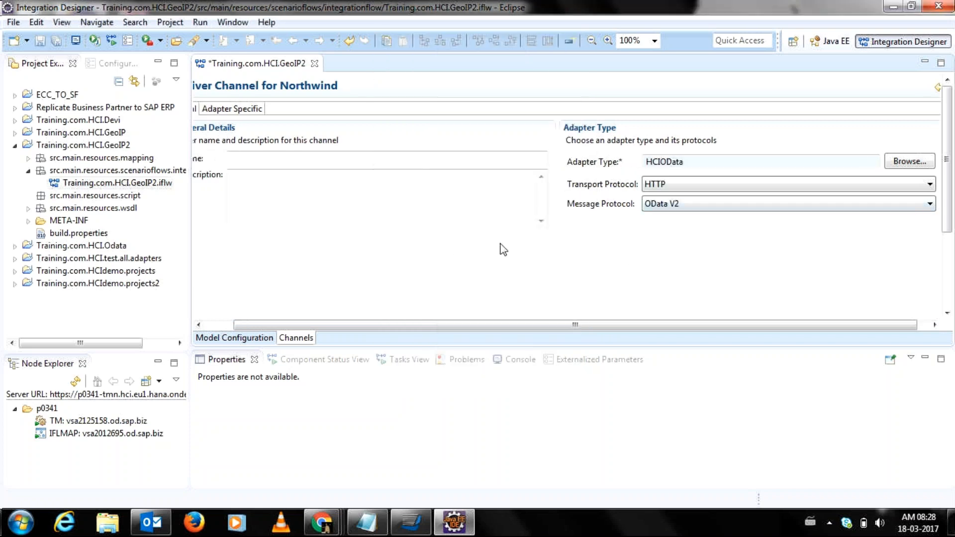
{"action": "left_click", "coordinate": [213, 325]}
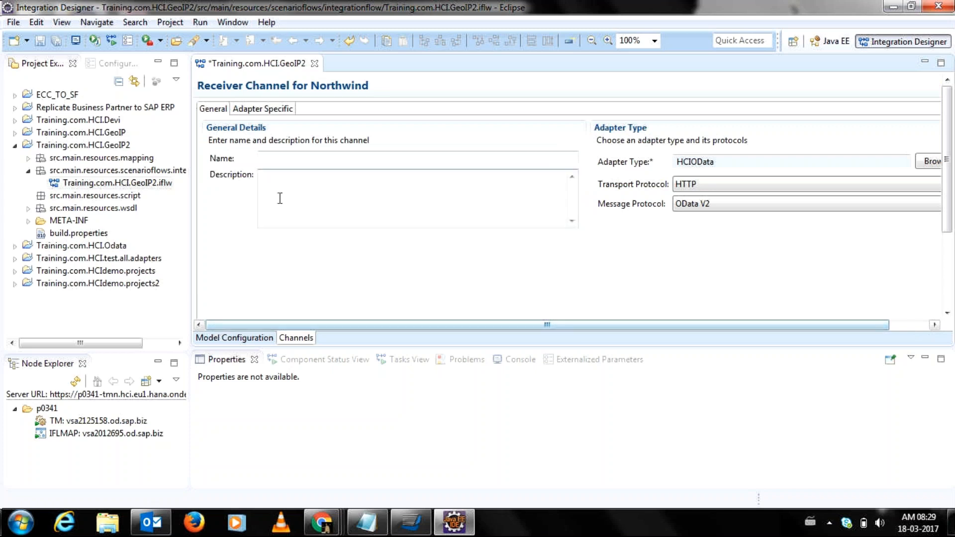
{"action": "left_click", "coordinate": [285, 109]}
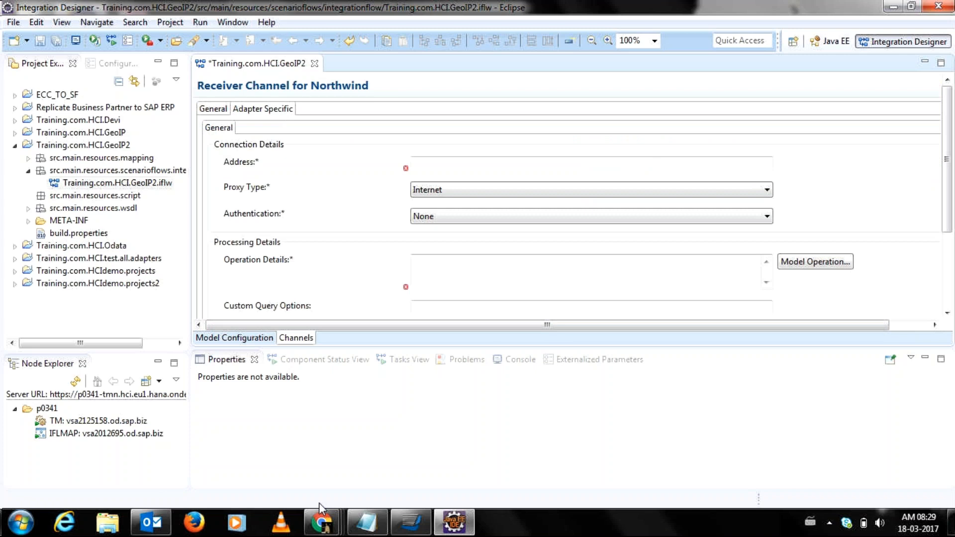
{"action": "left_click", "coordinate": [367, 531]}
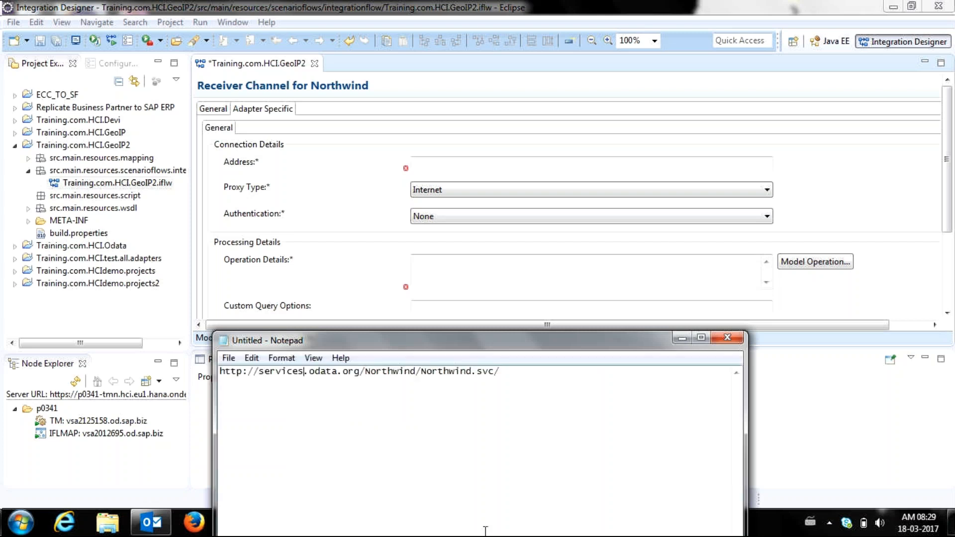
{"action": "left_click_drag", "start_coordinate": [524, 375], "coordinate": [206, 379]}
{"action": "key", "text": "ctrl+c"}
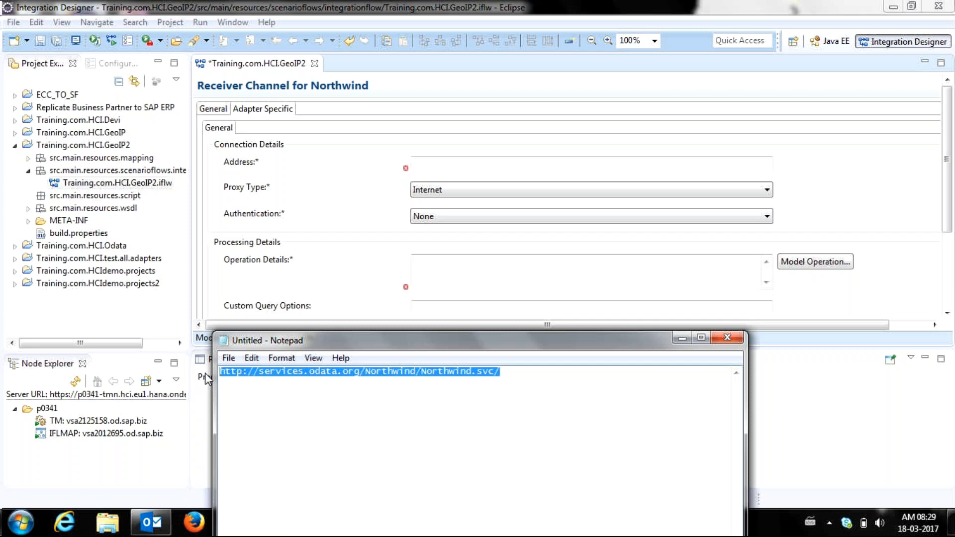
{"action": "left_click", "coordinate": [444, 165]}
{"action": "key", "text": "ctrl+v"}
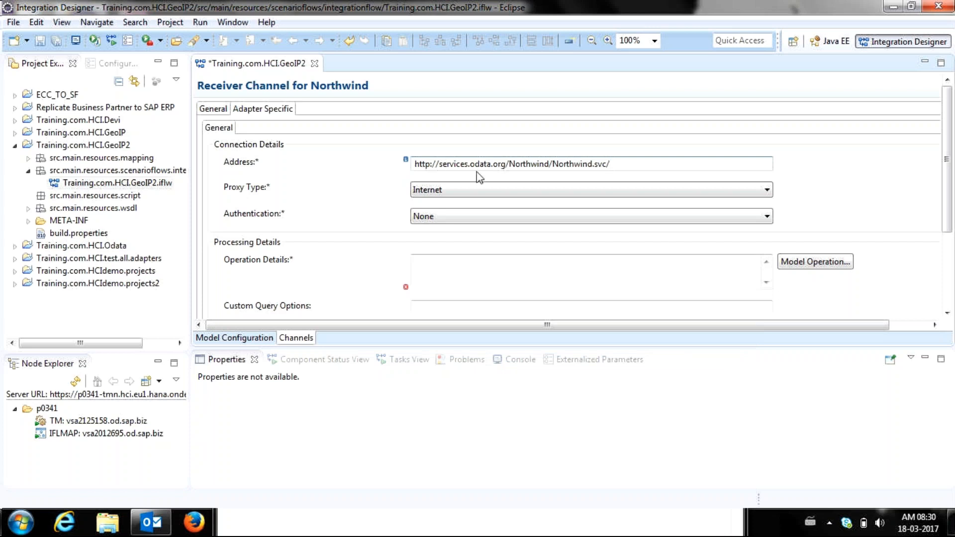
- Examine the receiver channel's proxy type and authentication options and its processing details
{"action": "left_click", "coordinate": [431, 189]}
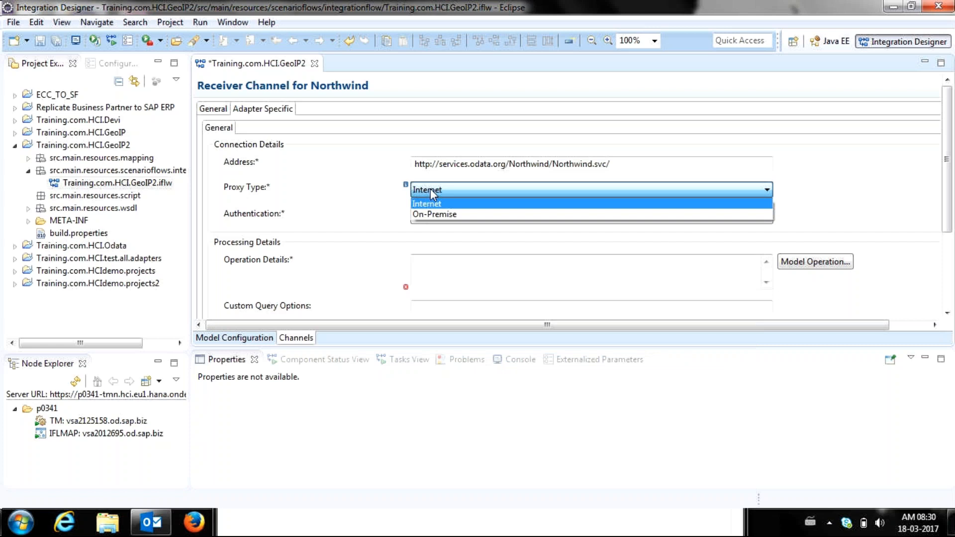
{"action": "left_click", "coordinate": [373, 213]}
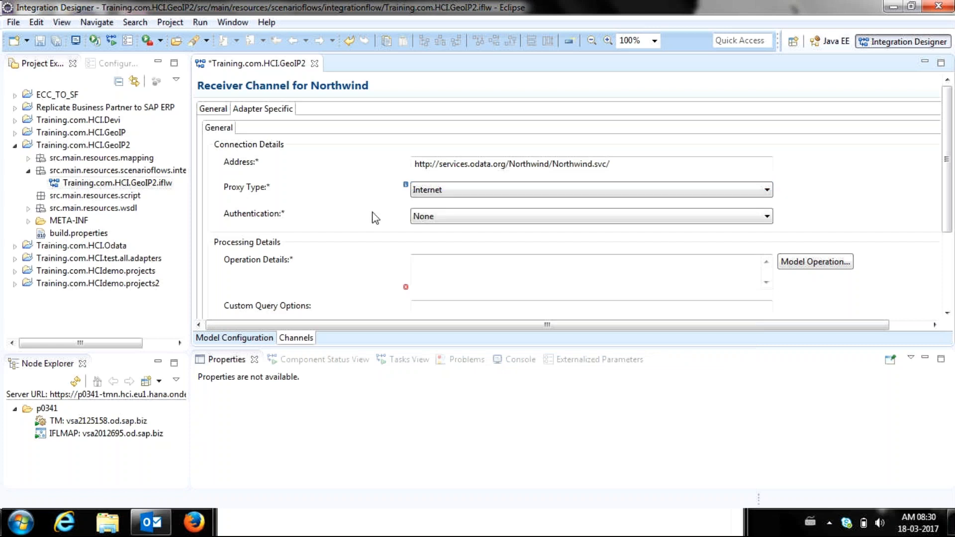
{"action": "left_click", "coordinate": [431, 221]}
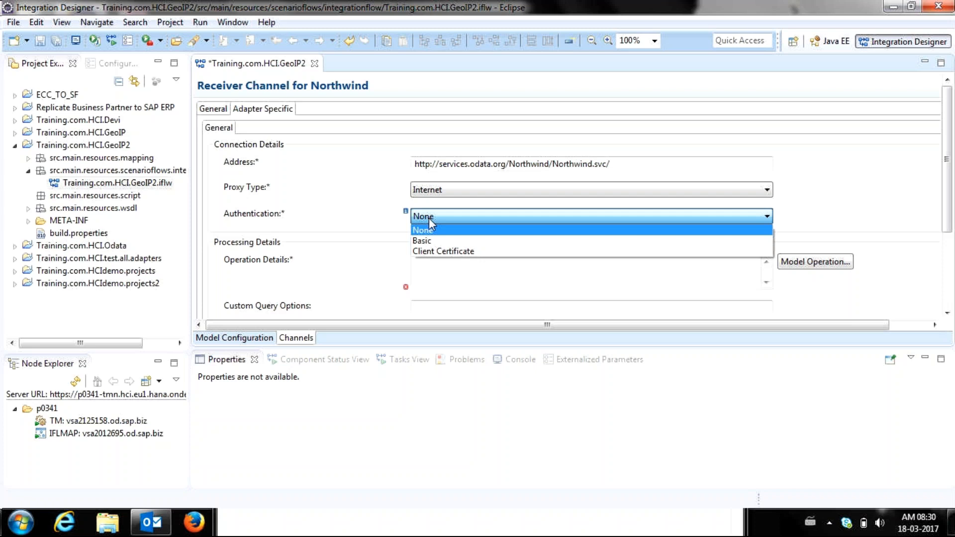
{"action": "left_click", "coordinate": [428, 218]}
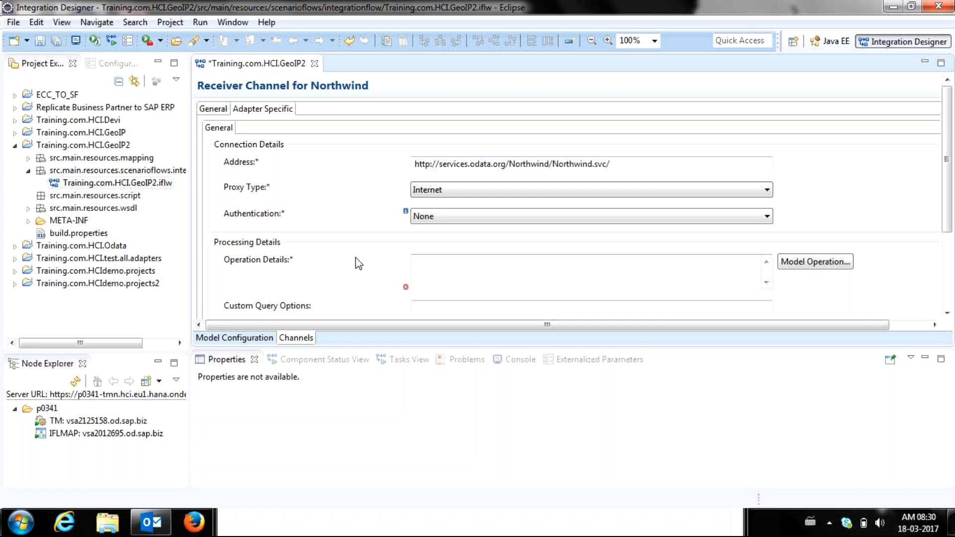
{"action": "left_click", "coordinate": [459, 277]}
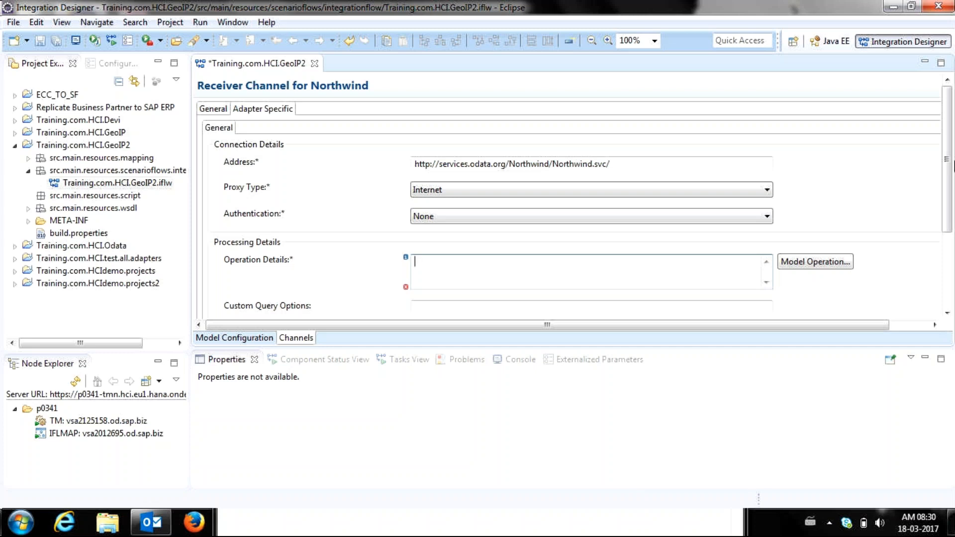
{"action": "scroll", "coordinate": [918, 259], "scroll_direction": "down", "scroll_amount": 5}
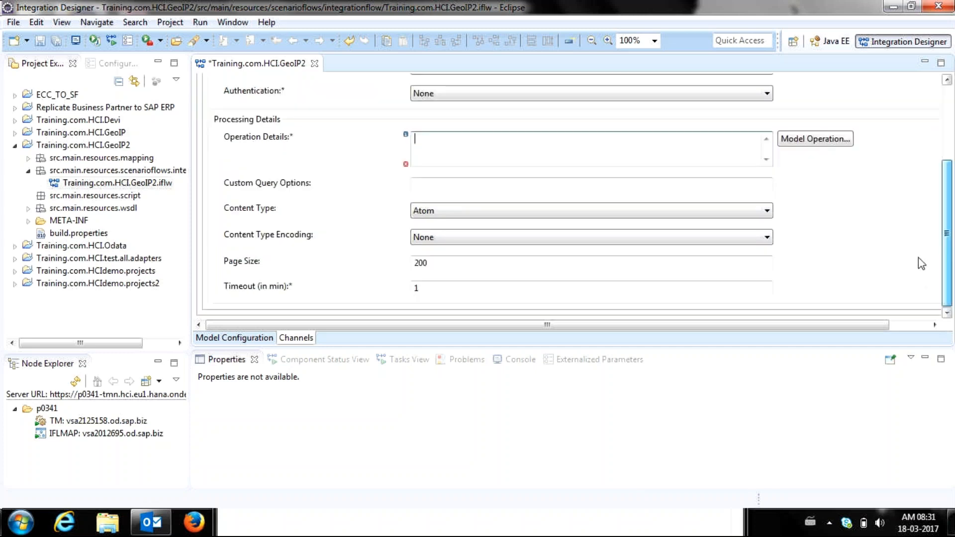
{"action": "scroll", "coordinate": [918, 258], "scroll_direction": "up", "scroll_amount": 3}
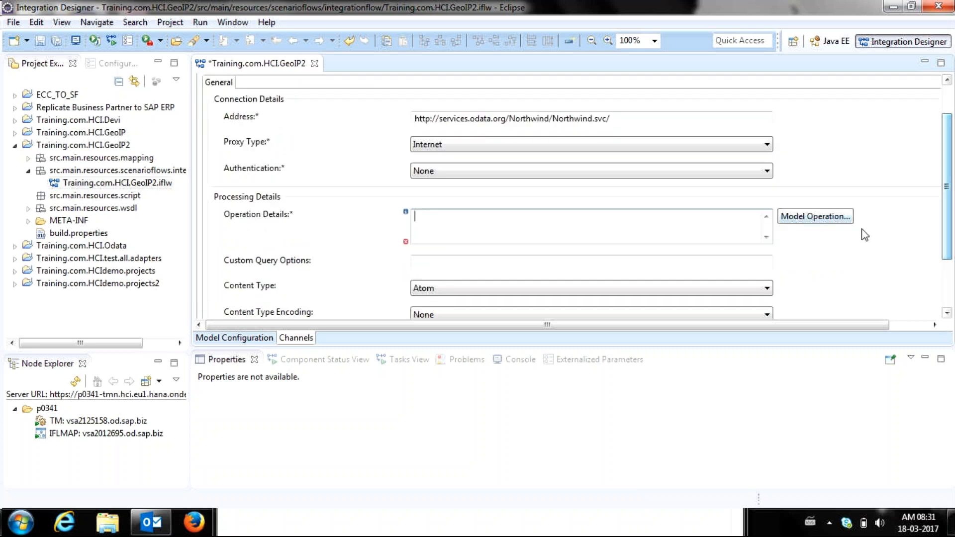
{"action": "left_click", "coordinate": [828, 221]}
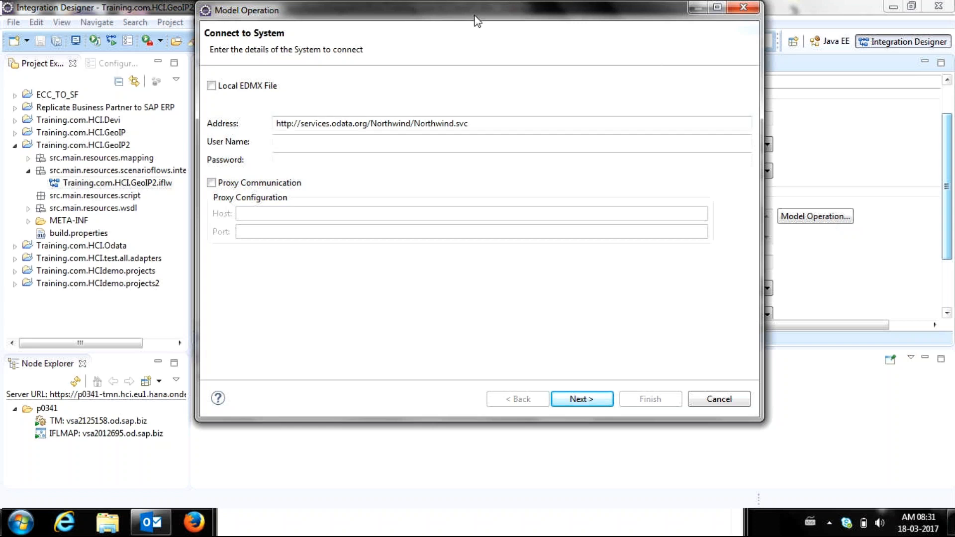
{"action": "left_click_drag", "start_coordinate": [475, 16], "coordinate": [502, 91]}
{"action": "left_click_drag", "start_coordinate": [490, 201], "coordinate": [413, 77]}
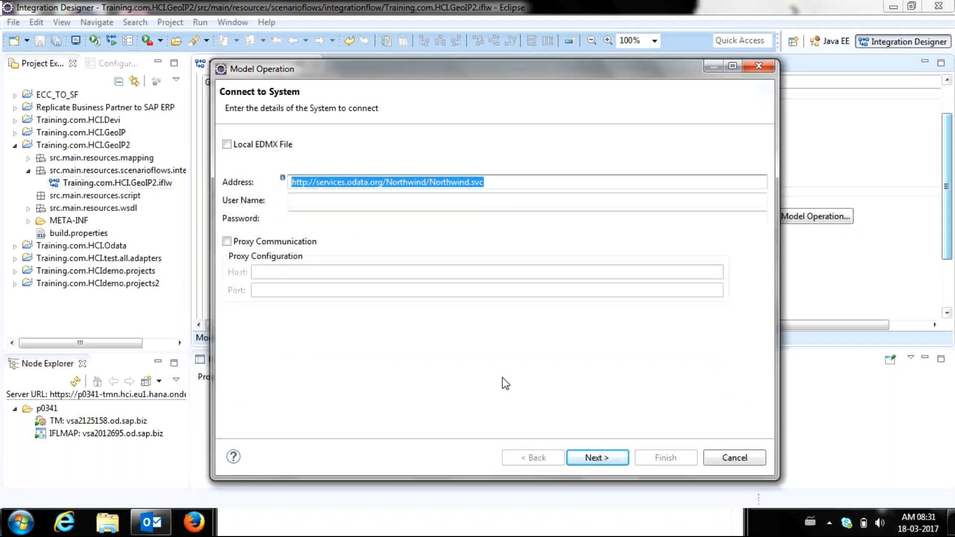
{"action": "left_click", "coordinate": [579, 460]}
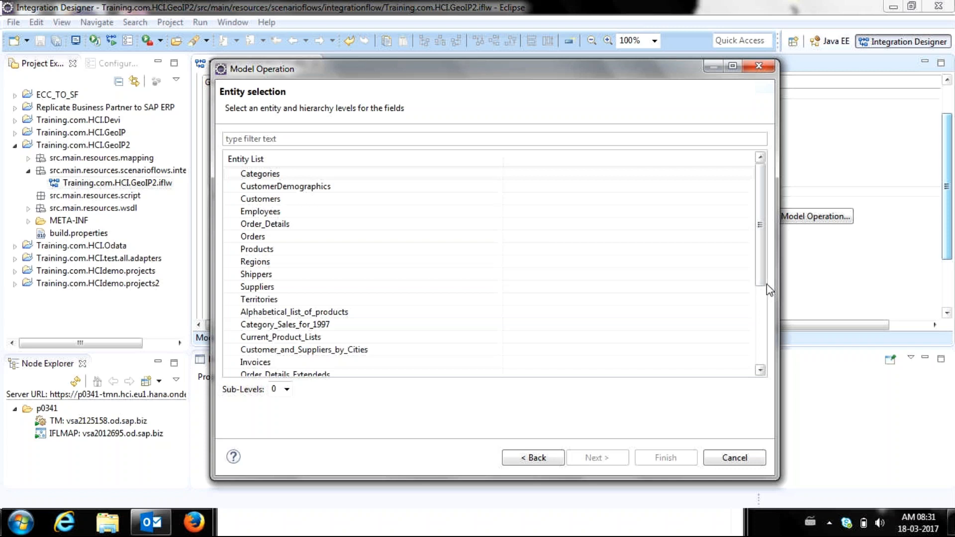
- Choose the Orders entity for the modelled operation and continue to its operation and field selection
{"action": "scroll", "coordinate": [764, 284], "scroll_direction": "down", "scroll_amount": 1}
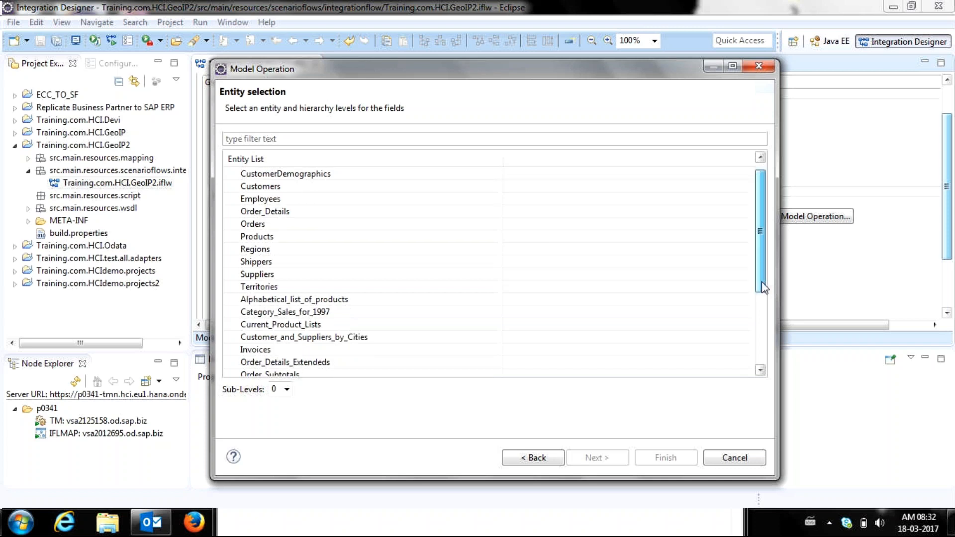
{"action": "scroll", "coordinate": [764, 287], "scroll_direction": "down", "scroll_amount": 4}
{"action": "scroll", "coordinate": [749, 290], "scroll_direction": "up", "scroll_amount": 4}
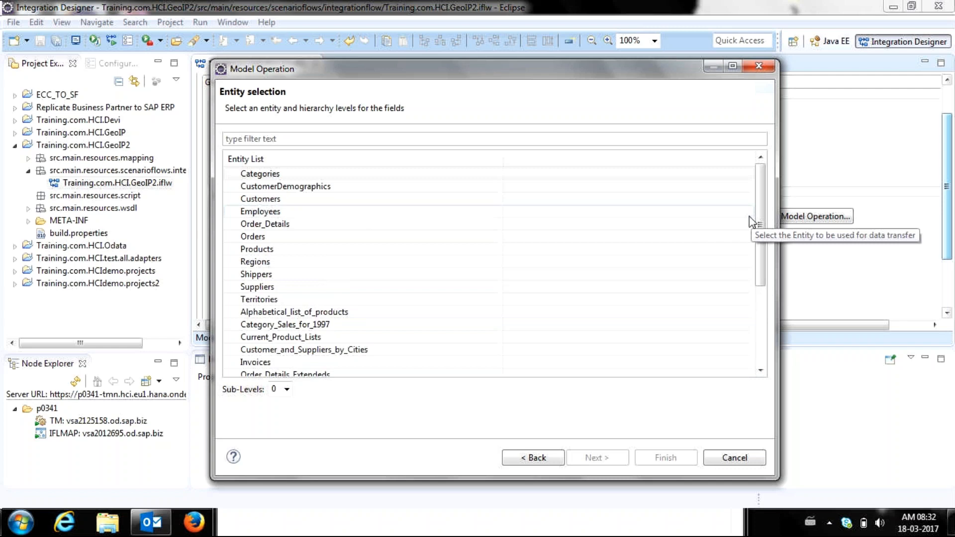
{"action": "left_click", "coordinate": [380, 246]}
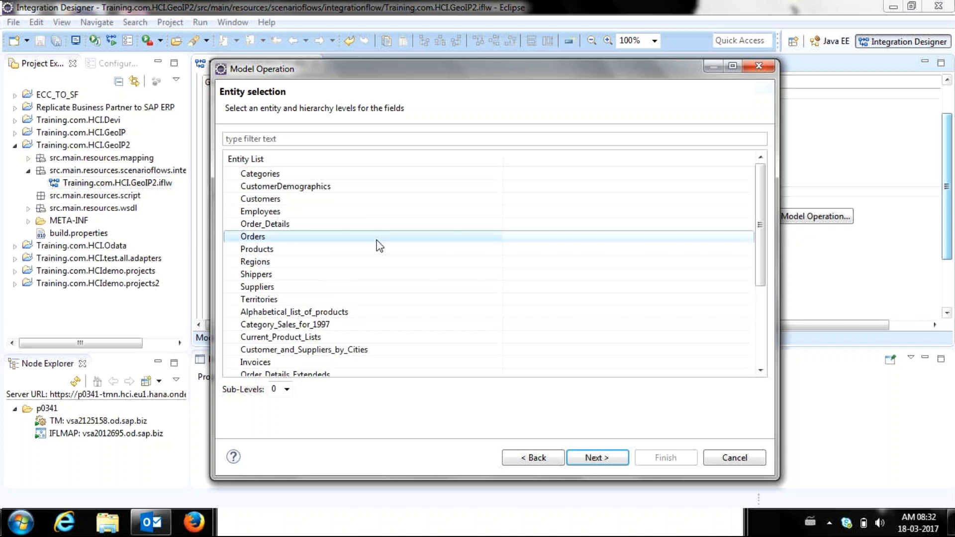
{"action": "left_click", "coordinate": [589, 463]}
{"action": "left_click", "coordinate": [518, 458]}
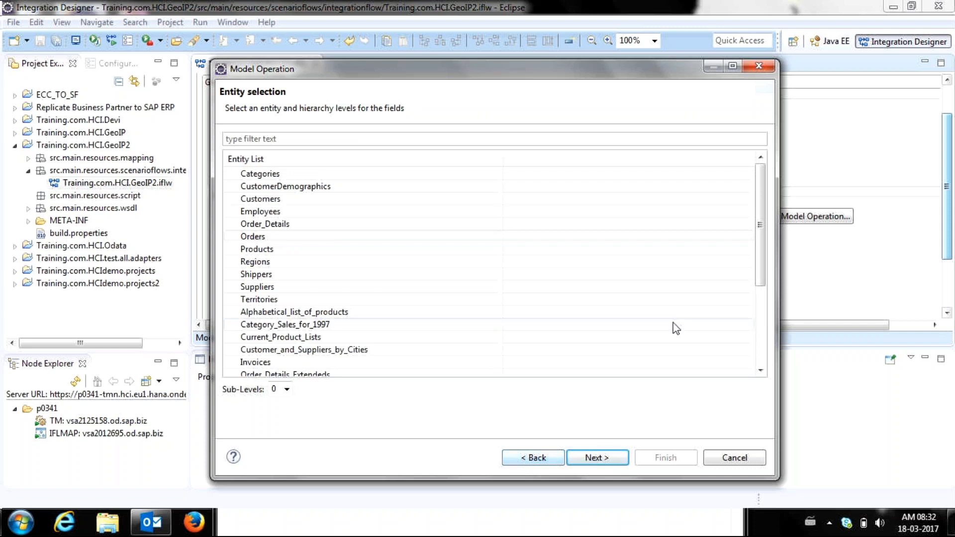
{"action": "left_click", "coordinate": [571, 200]}
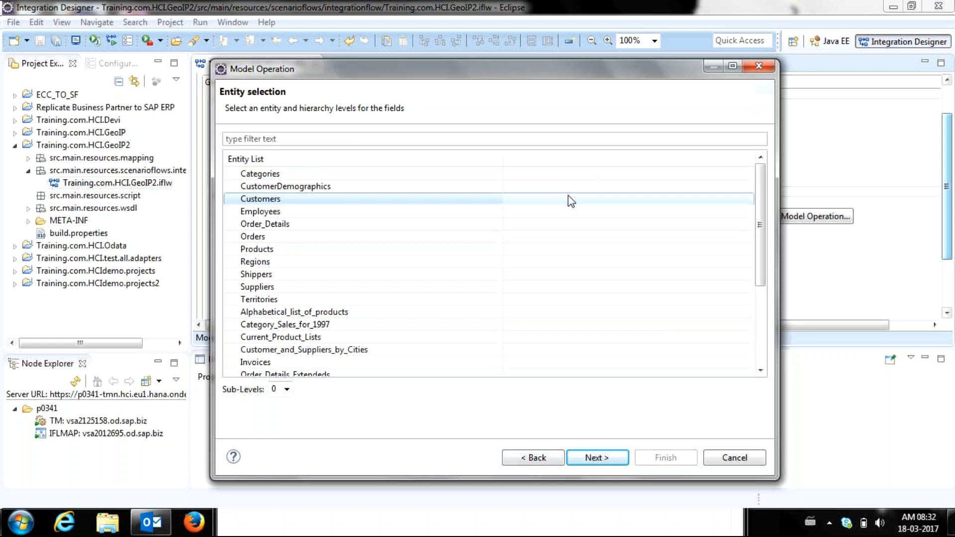
{"action": "left_click", "coordinate": [537, 237]}
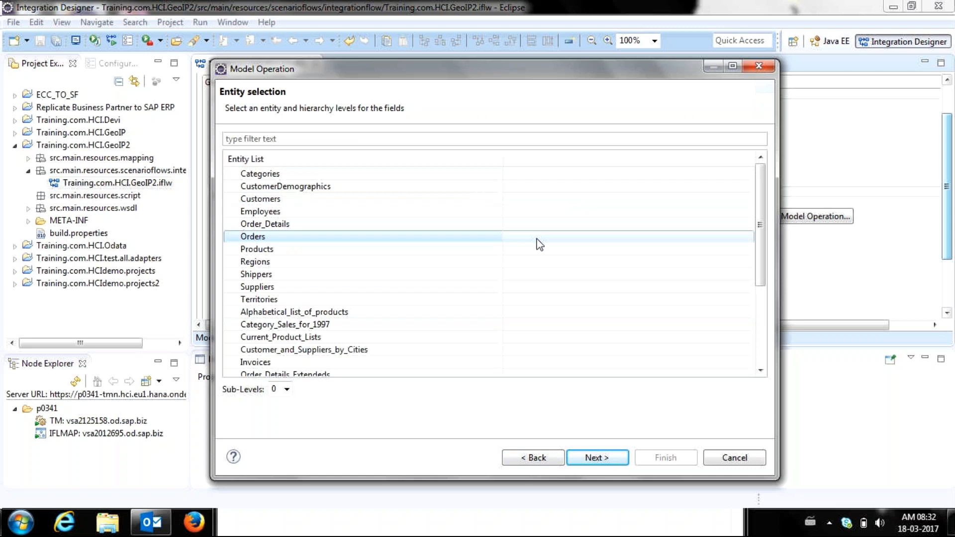
{"action": "left_click", "coordinate": [604, 459]}
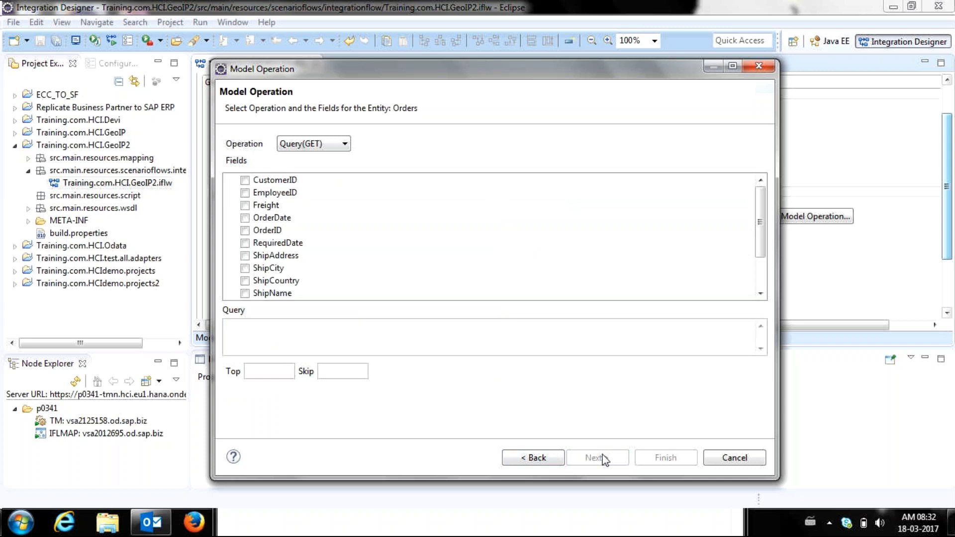
- Review the operations available for the Orders entity and keep Query(GET)
{"action": "left_click", "coordinate": [345, 145]}
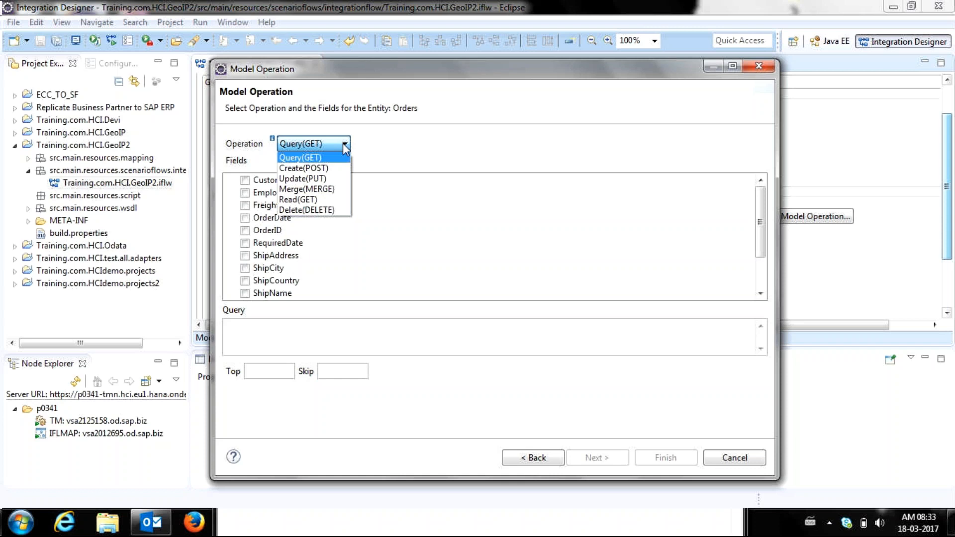
{"action": "left_click", "coordinate": [433, 185]}
{"action": "left_click", "coordinate": [237, 187]}
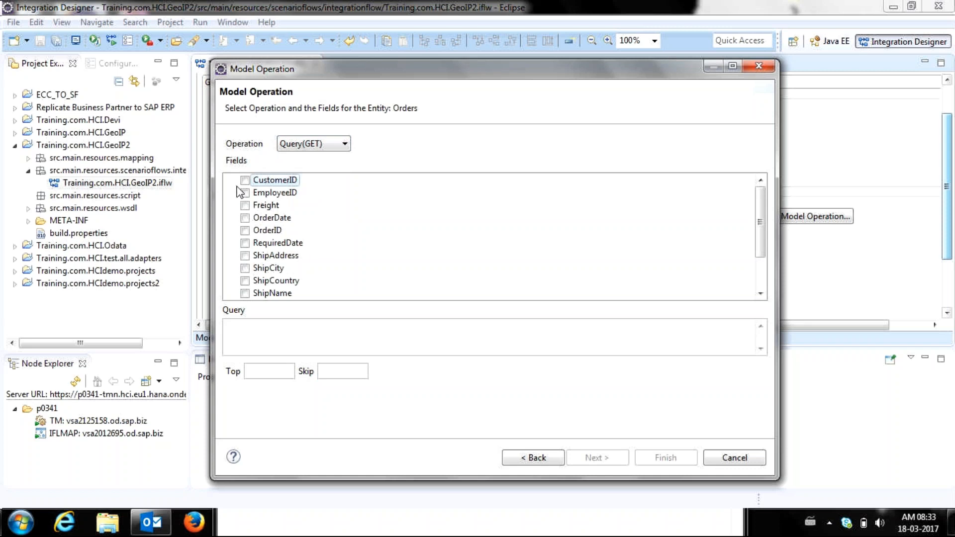
- Try selecting CustomerID, EmployeeID, Freight and OrderDate as query fields, and clear them all again
{"action": "left_click", "coordinate": [245, 180]}
{"action": "left_click", "coordinate": [245, 192]}
{"action": "left_click", "coordinate": [245, 218]}
{"action": "left_click", "coordinate": [244, 205]}
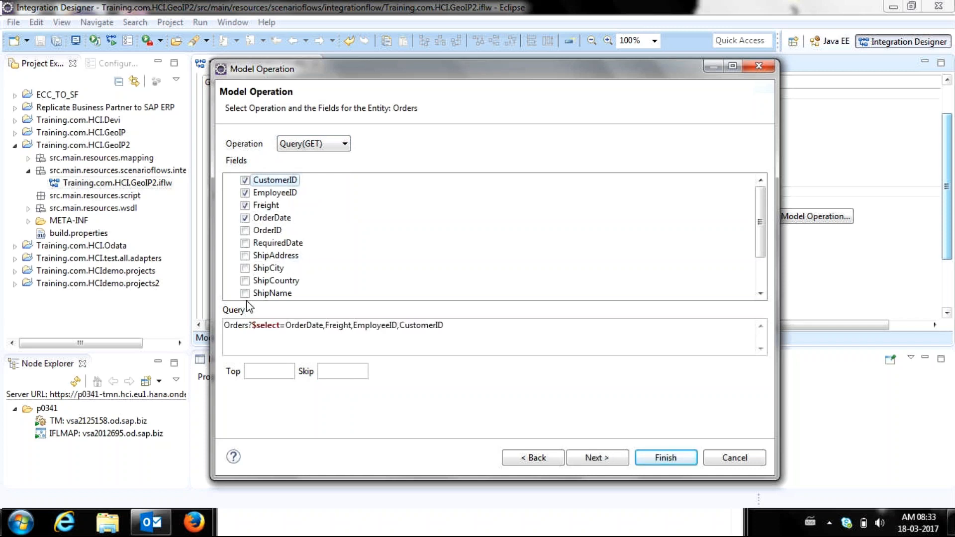
{"action": "left_click", "coordinate": [245, 181]}
{"action": "left_click", "coordinate": [245, 193]}
{"action": "left_click", "coordinate": [243, 204]}
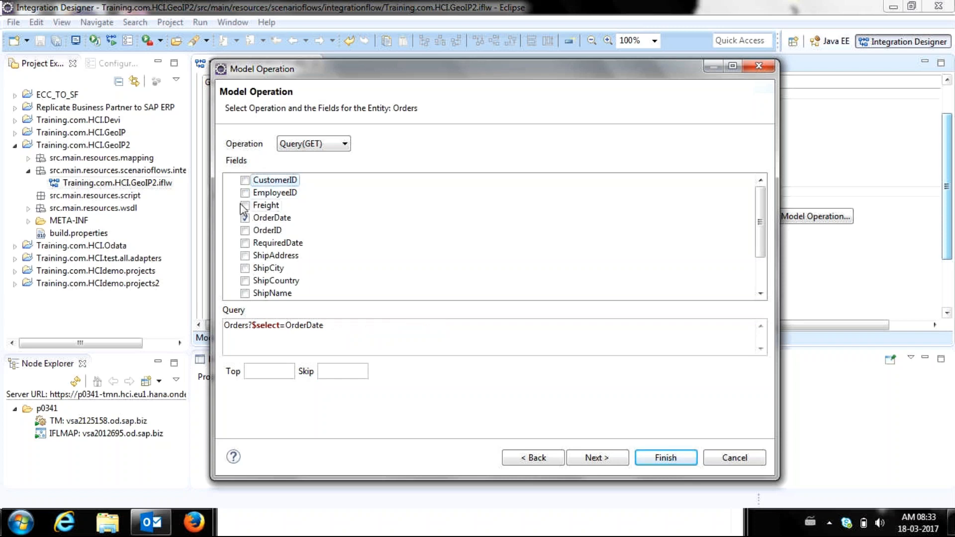
{"action": "left_click", "coordinate": [244, 217]}
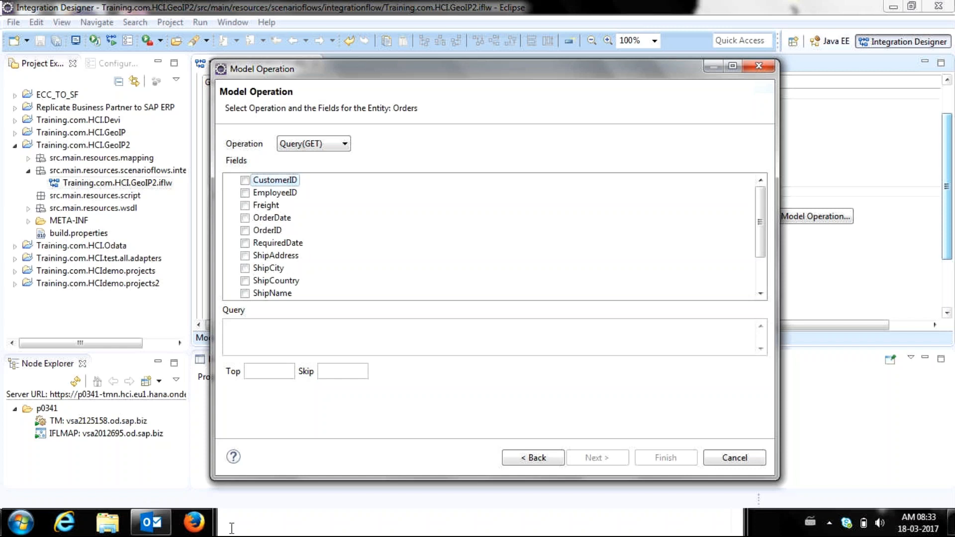
{"action": "key", "text": "alt+Tab"}
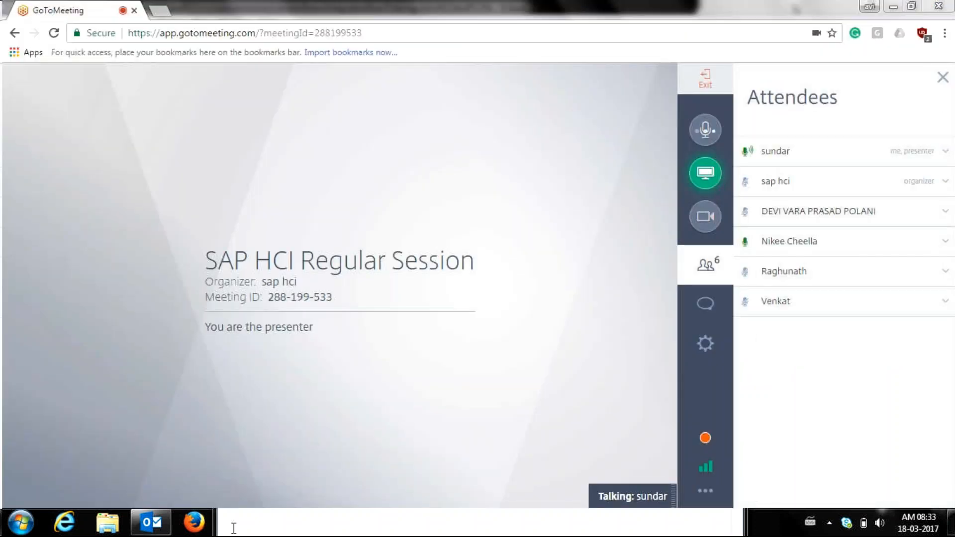
{"action": "key", "text": "alt+Tab"}
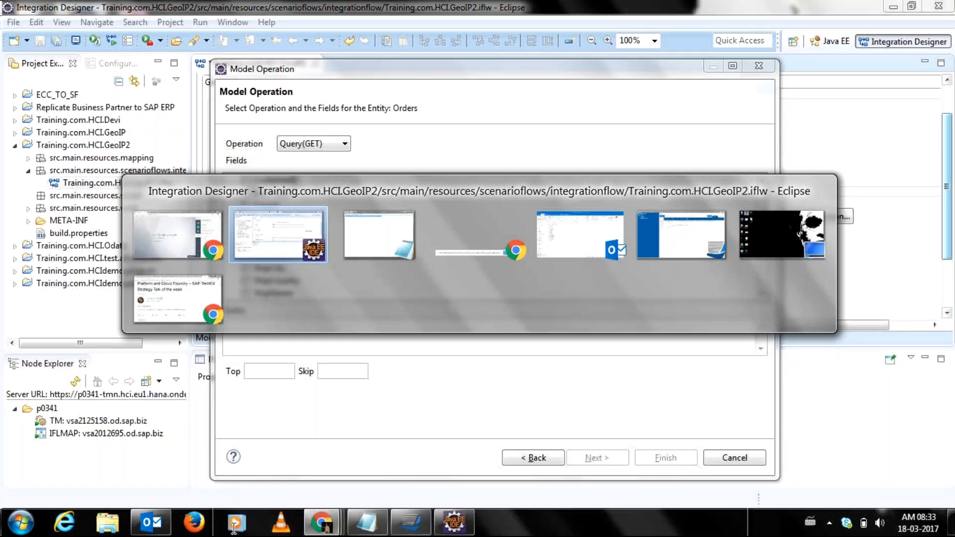
{"action": "key", "text": "alt+Tab"}
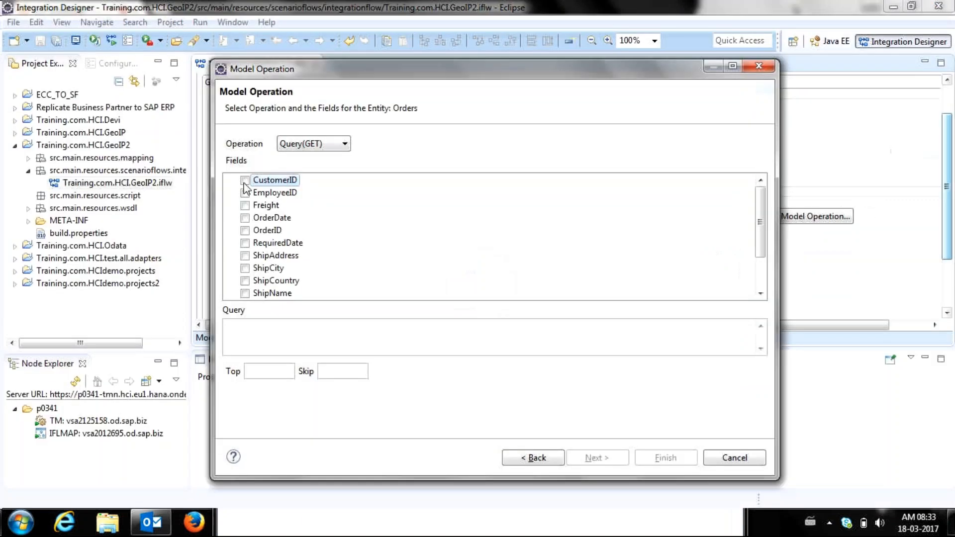
- Select every field of the Orders entity for the query, from CustomerID through ShippedDate
{"action": "left_click", "coordinate": [245, 180]}
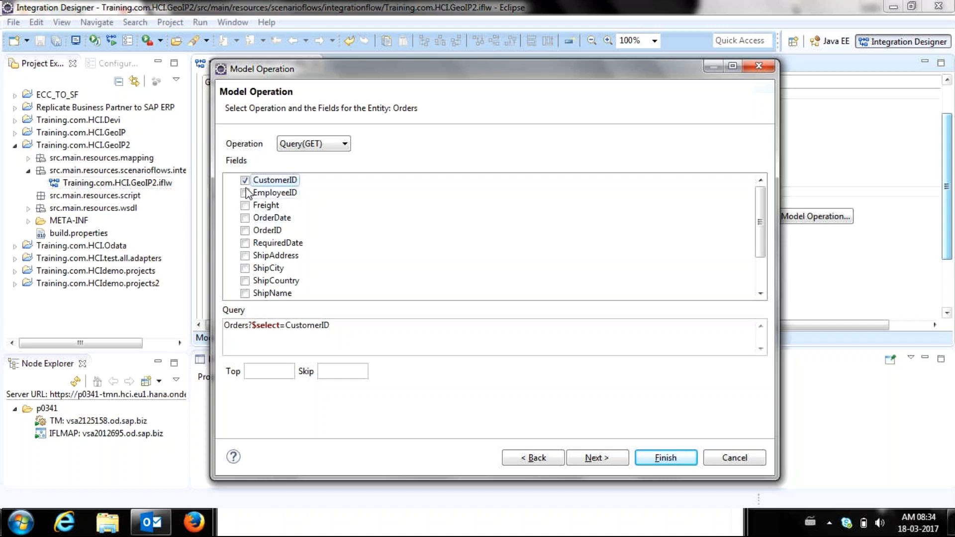
{"action": "left_click", "coordinate": [245, 194]}
{"action": "left_click", "coordinate": [245, 205]}
{"action": "left_click", "coordinate": [244, 218]}
{"action": "left_click", "coordinate": [245, 231]}
{"action": "left_click", "coordinate": [245, 243]}
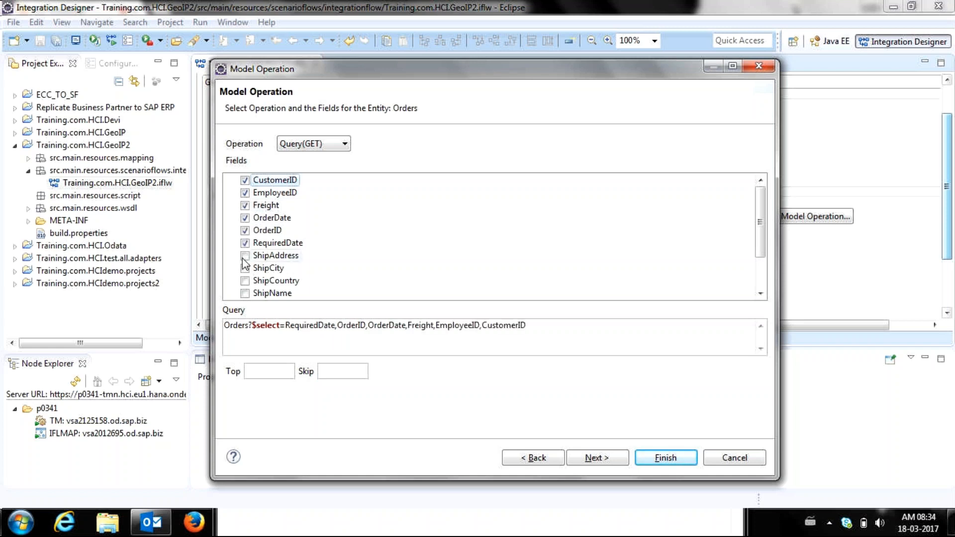
{"action": "left_click", "coordinate": [245, 255]}
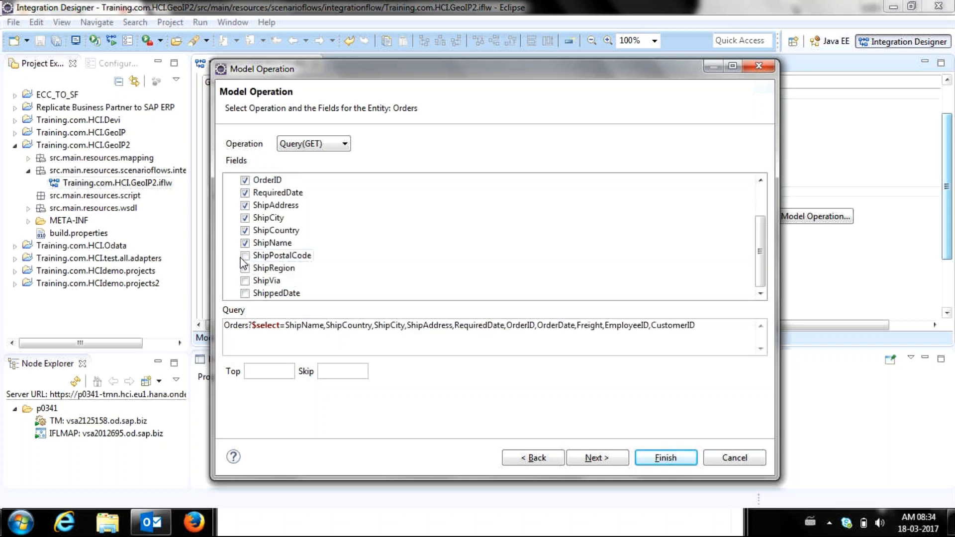
{"action": "left_click", "coordinate": [244, 257]}
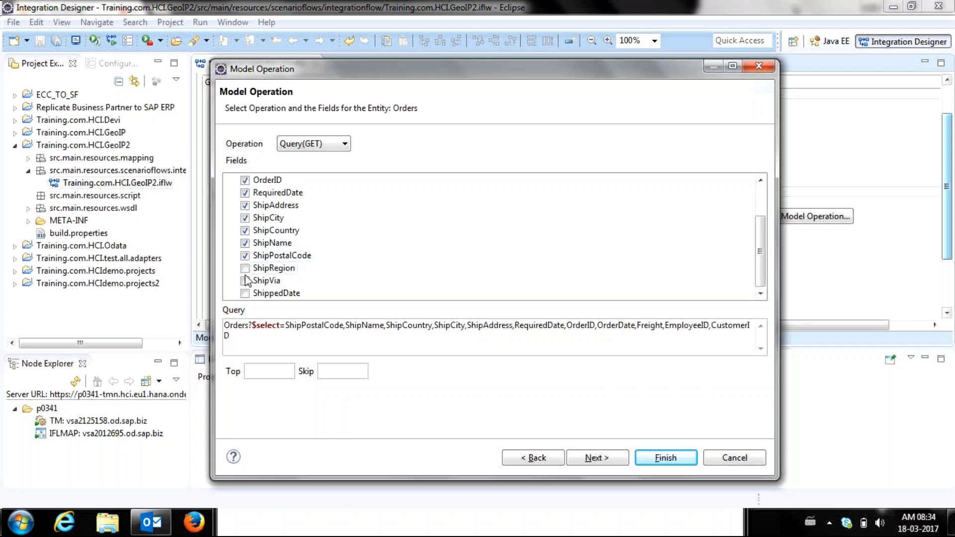
{"action": "left_click", "coordinate": [246, 280]}
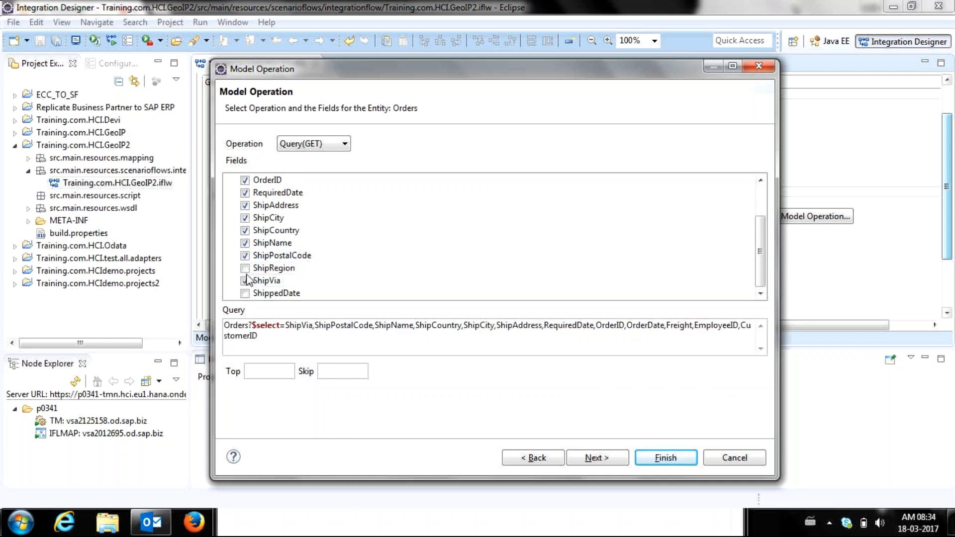
{"action": "left_click", "coordinate": [244, 268]}
{"action": "left_click", "coordinate": [245, 293]}
{"action": "left_click", "coordinate": [359, 346]}
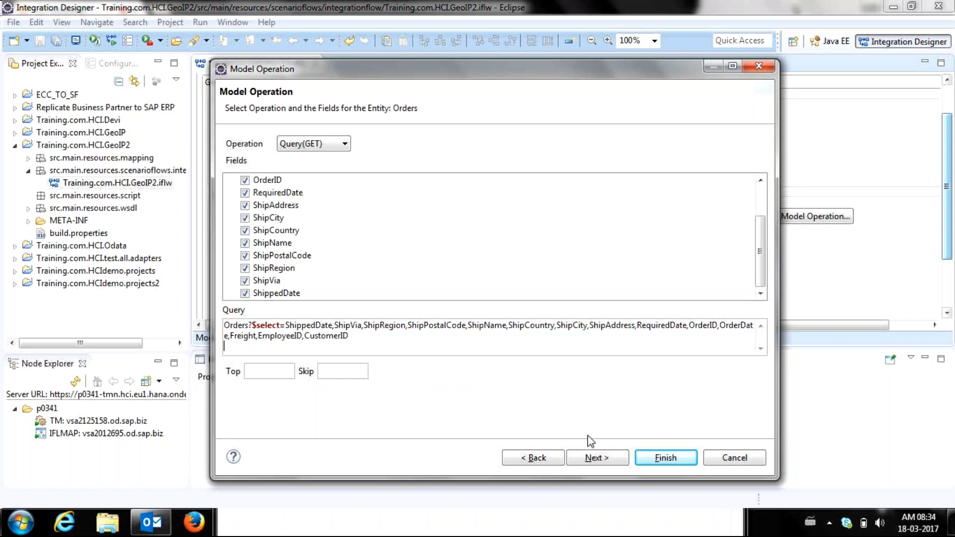
- Check the Top option of the Orders query and continue to the filter condition configuration
{"action": "left_click", "coordinate": [597, 456]}
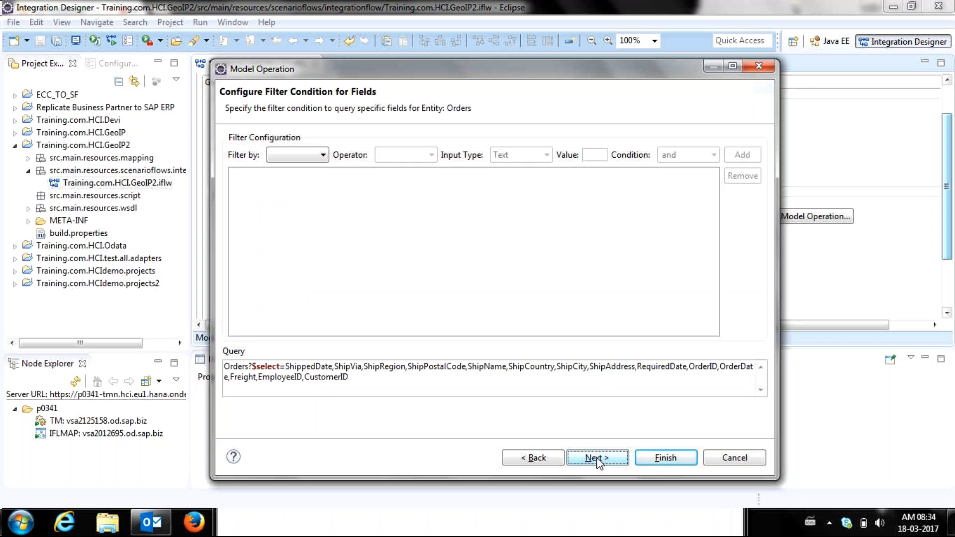
{"action": "left_click", "coordinate": [596, 456]}
{"action": "left_click", "coordinate": [279, 373]}
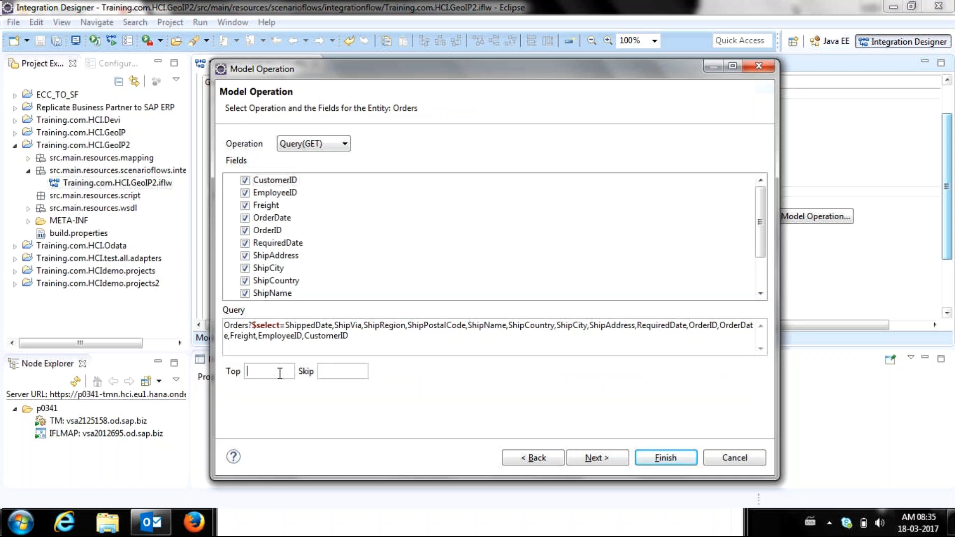
{"action": "left_click", "coordinate": [593, 458]}
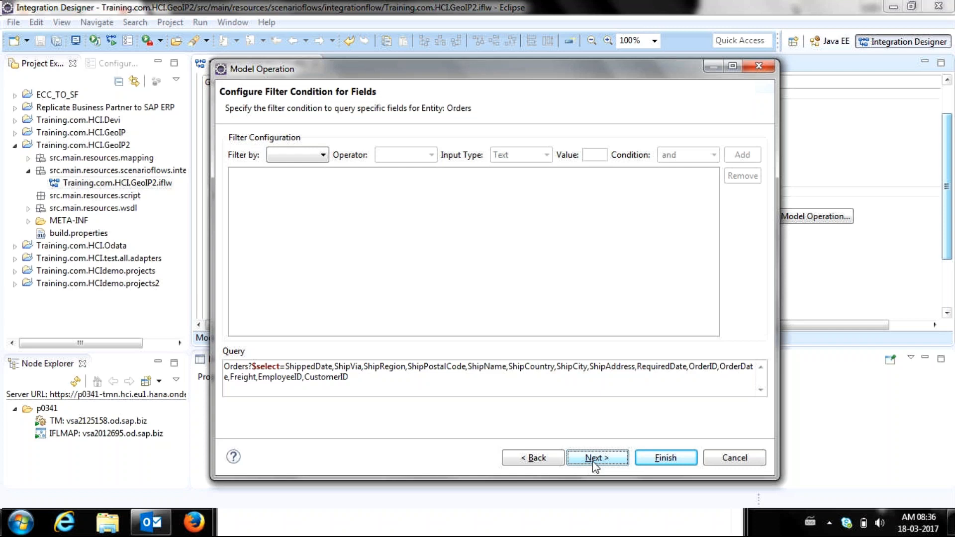
- Fill in a filter condition on OrderID with operator eq, input type Text and value 10249
{"action": "left_click", "coordinate": [323, 162]}
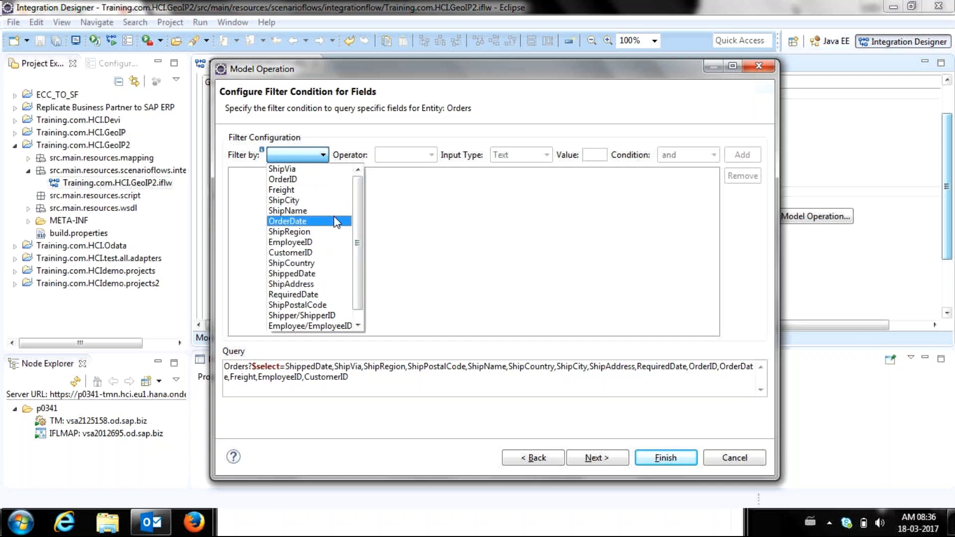
{"action": "left_click", "coordinate": [337, 180]}
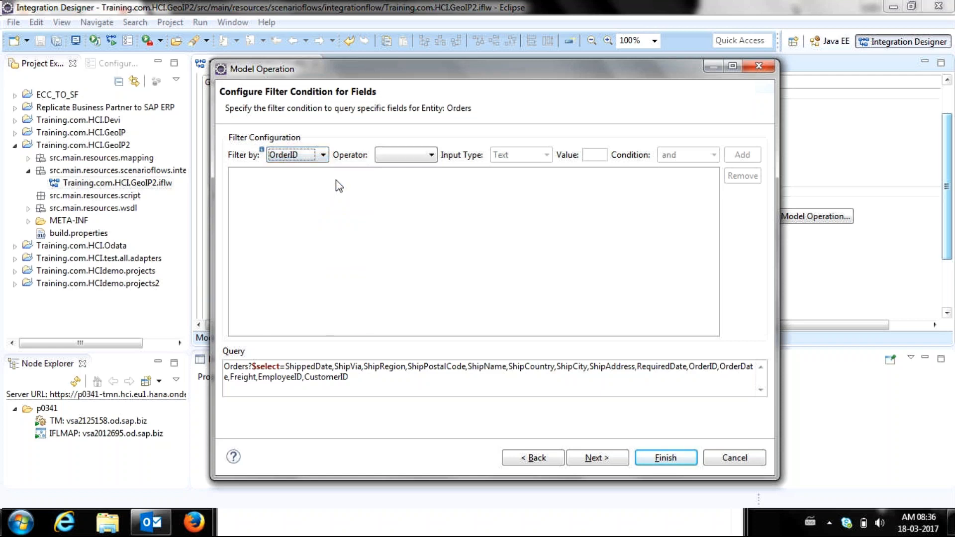
{"action": "left_click", "coordinate": [388, 158]}
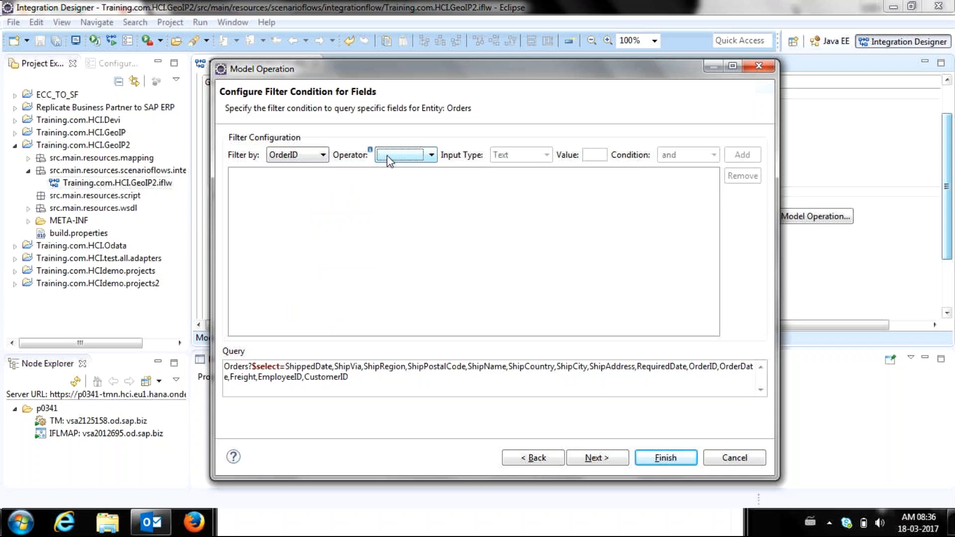
{"action": "left_click", "coordinate": [387, 157]}
{"action": "left_click", "coordinate": [385, 168]}
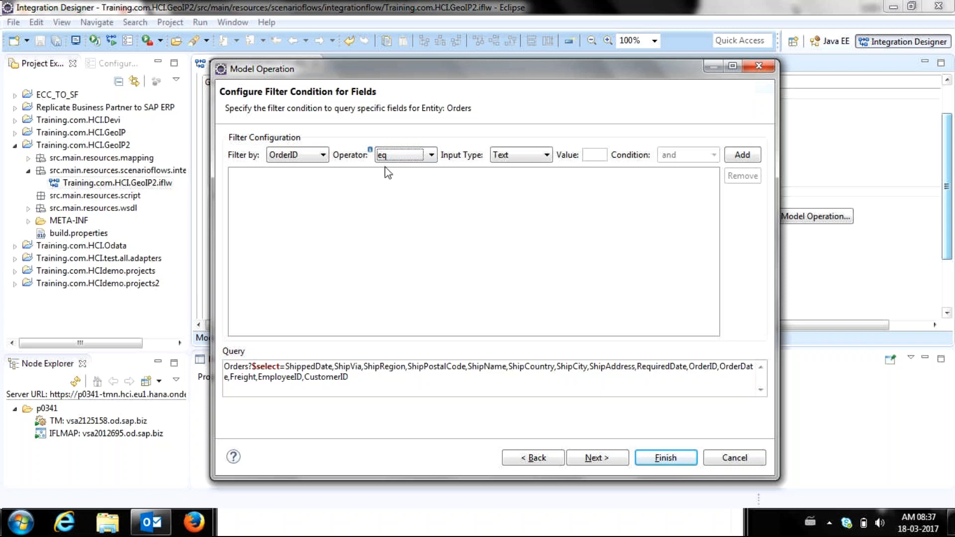
{"action": "left_click", "coordinate": [507, 158]}
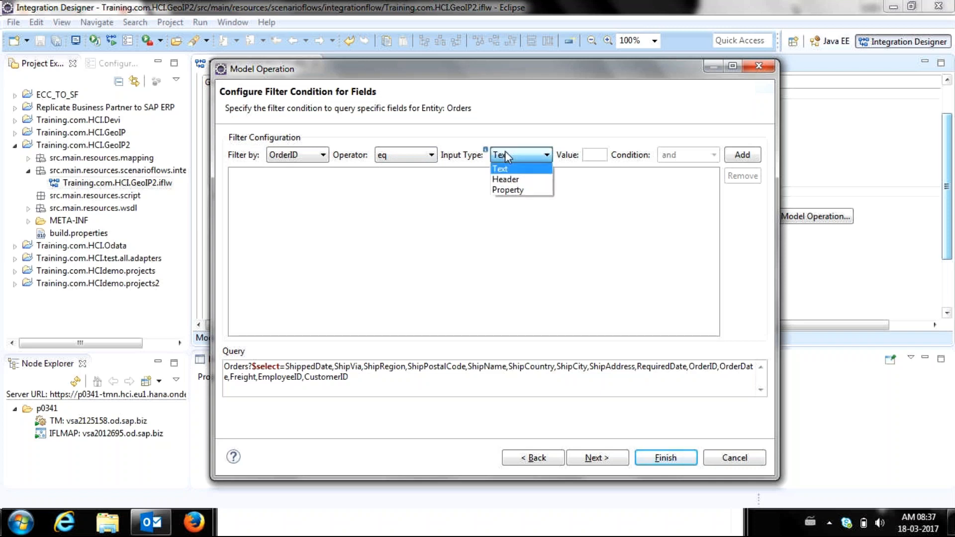
{"action": "left_click", "coordinate": [505, 152]}
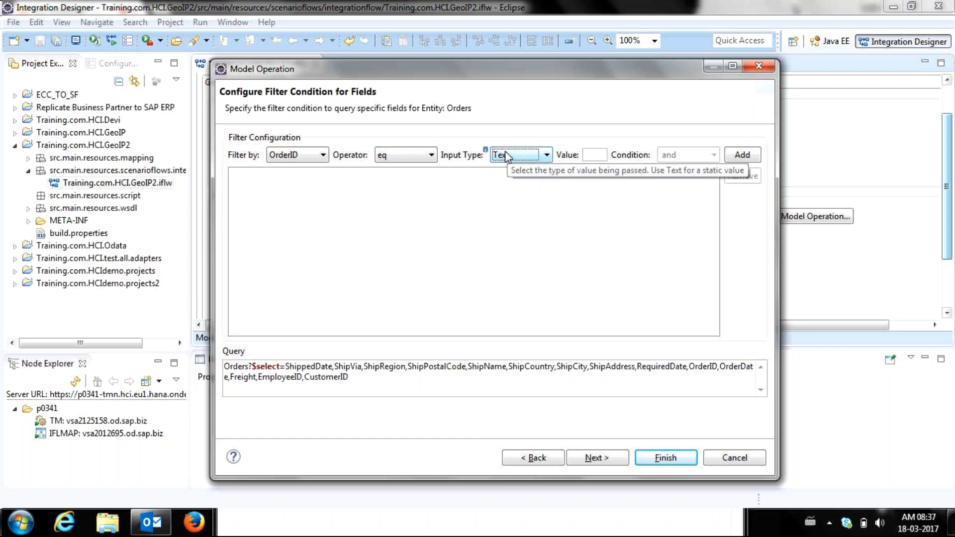
{"action": "left_click", "coordinate": [598, 153]}
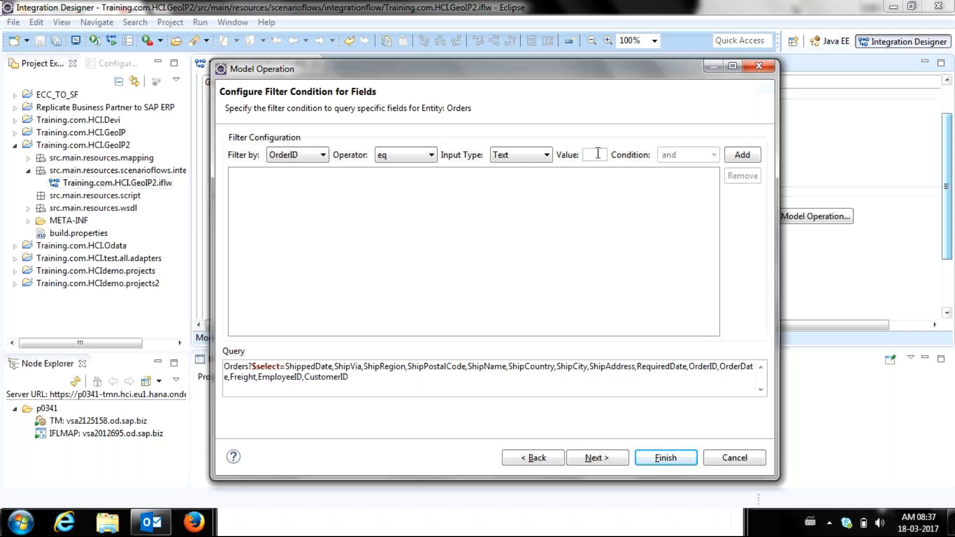
{"action": "type", "text": "10249"}
{"action": "left_click", "coordinate": [583, 234]}
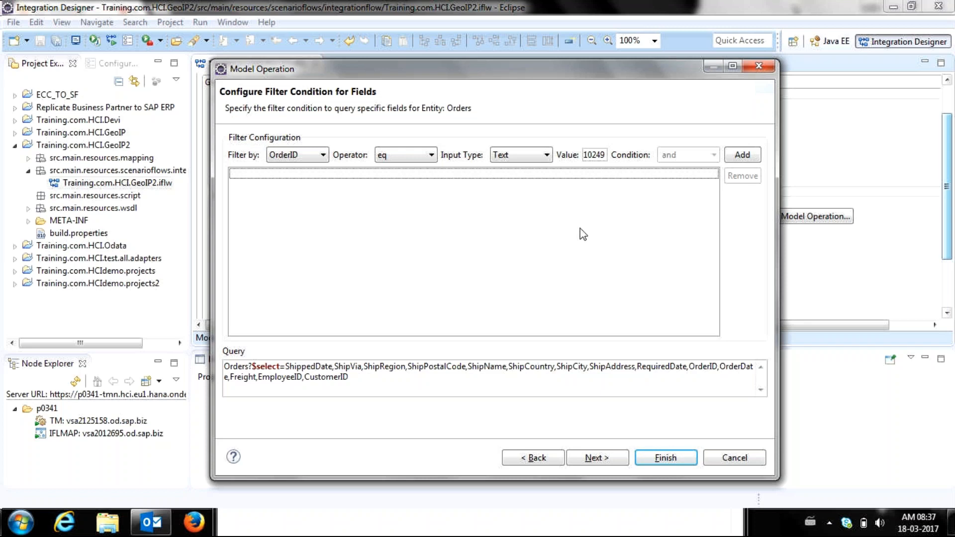
- Continue to the sorting criteria without adding any, and finish the modelled operation so that its EDMX and XSD files are created
{"action": "left_click", "coordinate": [597, 458]}
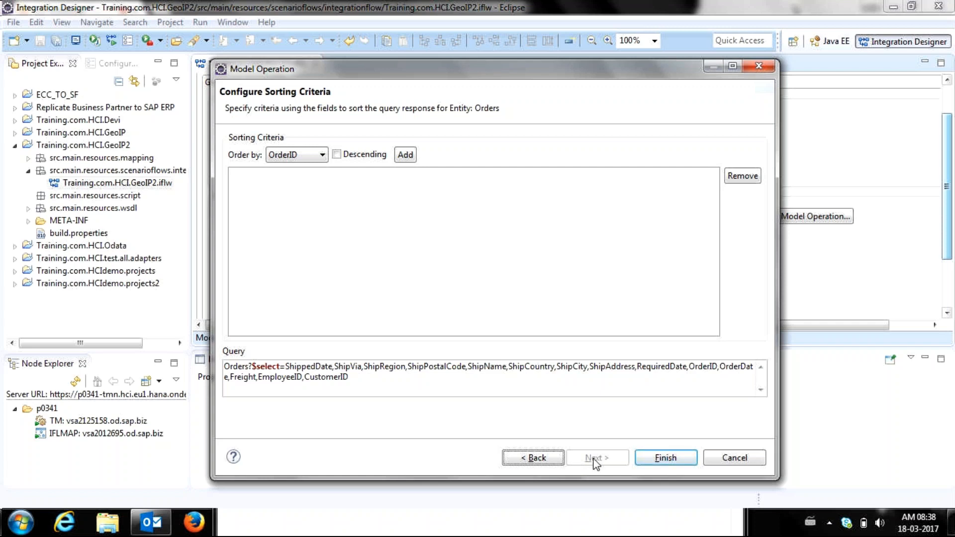
{"action": "left_click", "coordinate": [536, 460]}
{"action": "left_click", "coordinate": [536, 460]}
{"action": "left_click", "coordinate": [552, 459]}
{"action": "left_click", "coordinate": [590, 460]}
{"action": "left_click", "coordinate": [666, 466]}
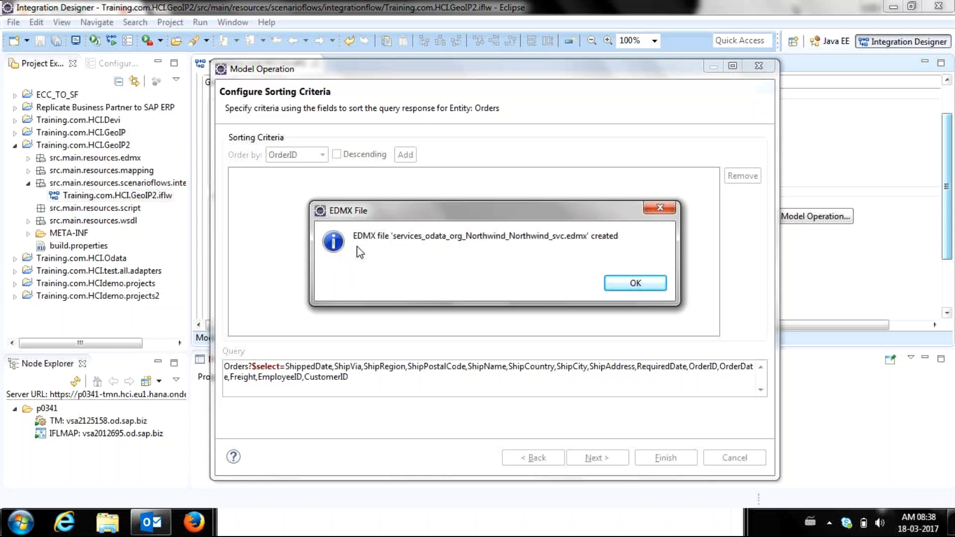
{"action": "left_click", "coordinate": [620, 284]}
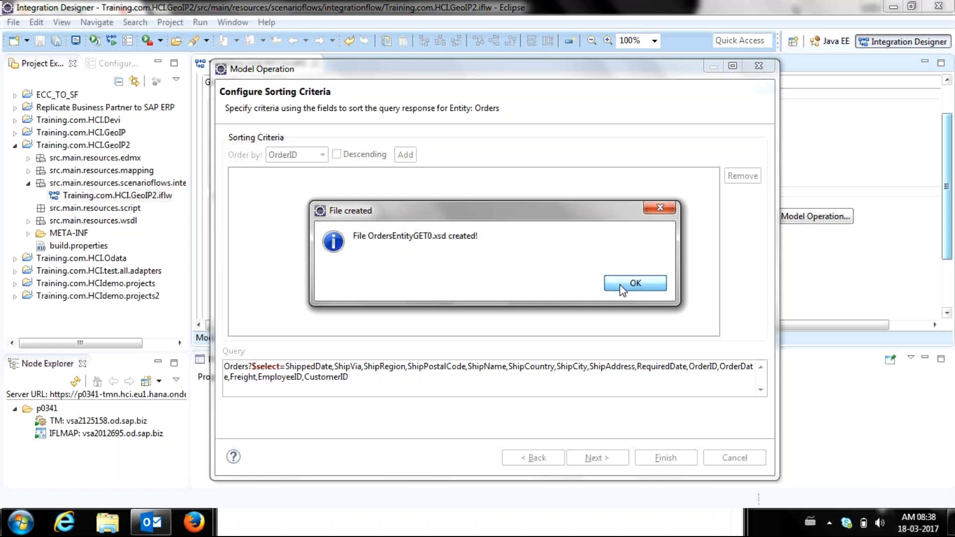
{"action": "left_click", "coordinate": [621, 288]}
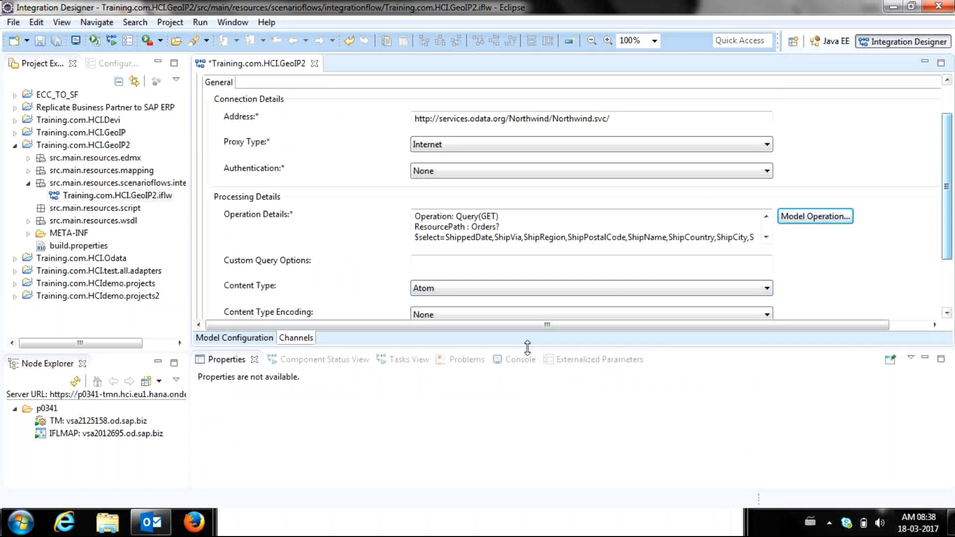
- Examine the Order element in OrdersEntityGET0.xsd from the GeoIP2 project's wsdl folder, and locate the Northwind file in the edmx folder
{"action": "left_click_drag", "start_coordinate": [527, 347], "coordinate": [527, 384]}
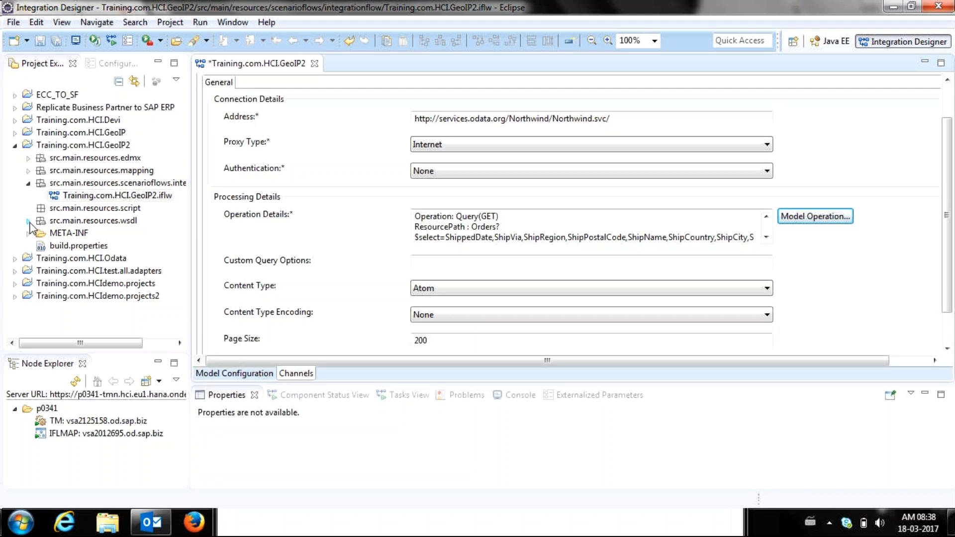
{"action": "left_click", "coordinate": [28, 221]}
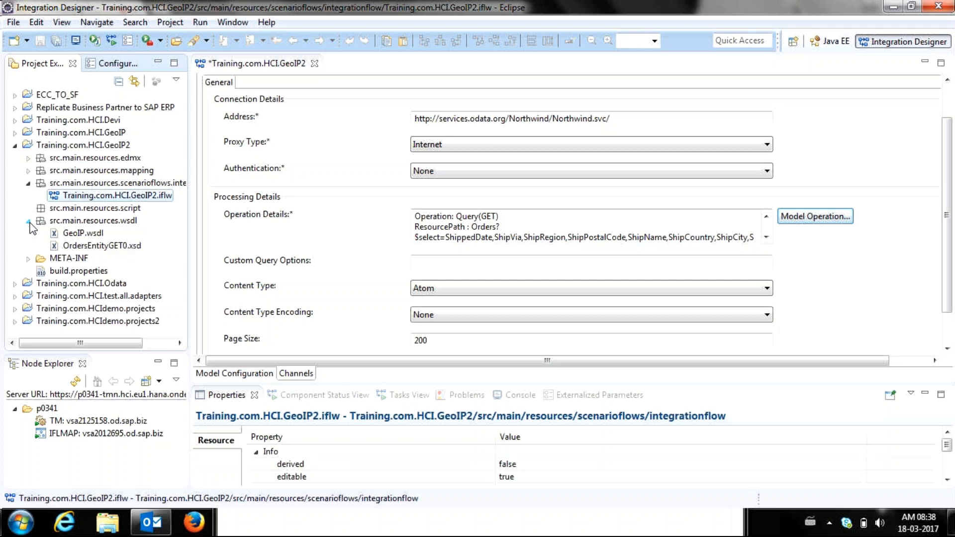
{"action": "double_click", "coordinate": [102, 246]}
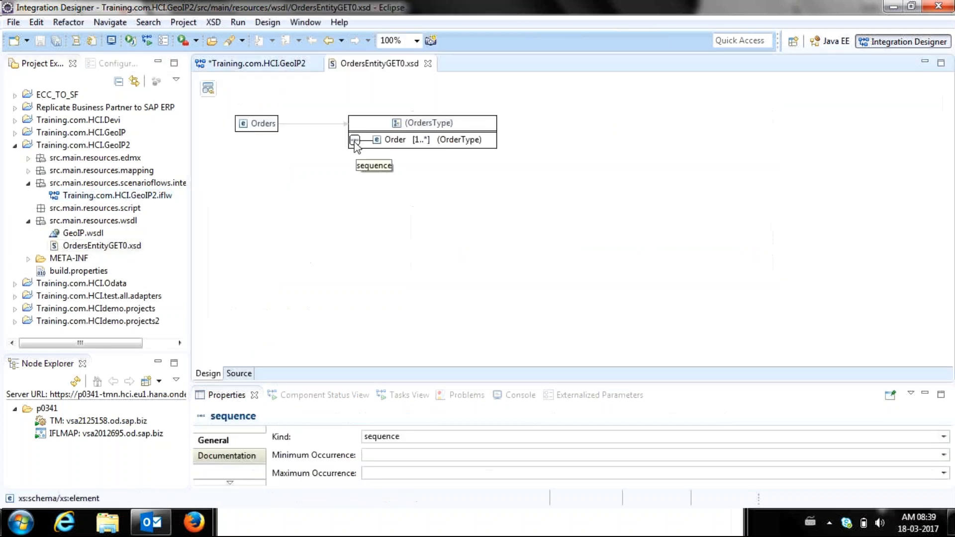
{"action": "left_click", "coordinate": [392, 140]}
{"action": "left_click", "coordinate": [393, 140]}
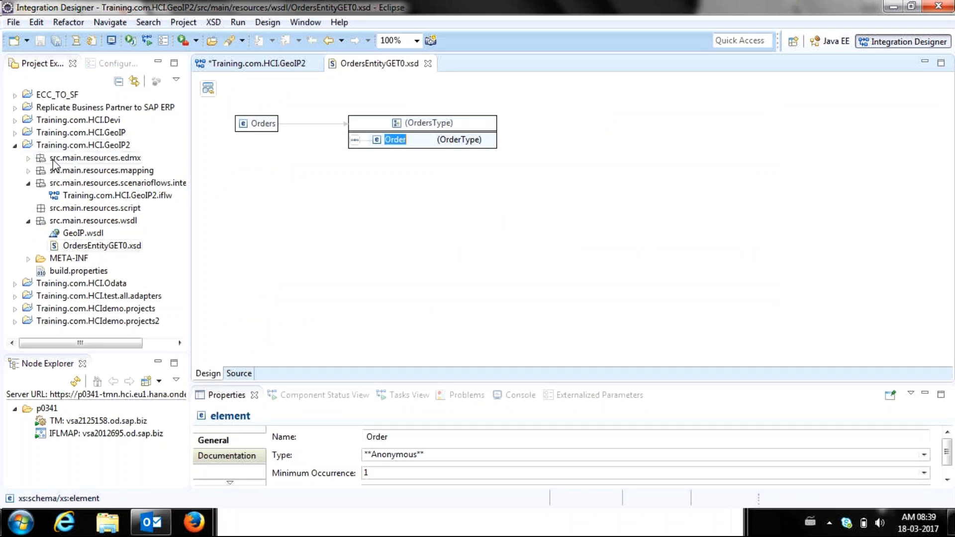
{"action": "left_click", "coordinate": [26, 158]}
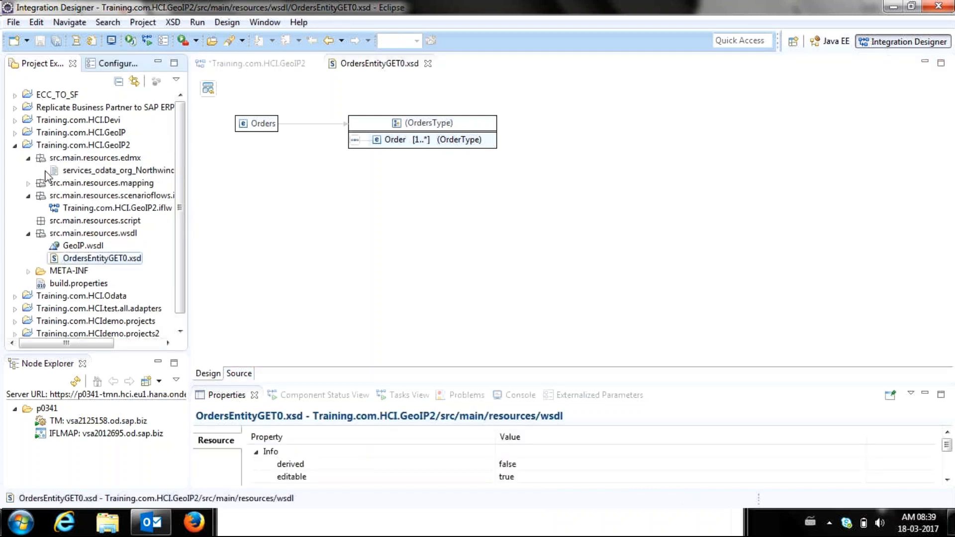
{"action": "left_click", "coordinate": [55, 172]}
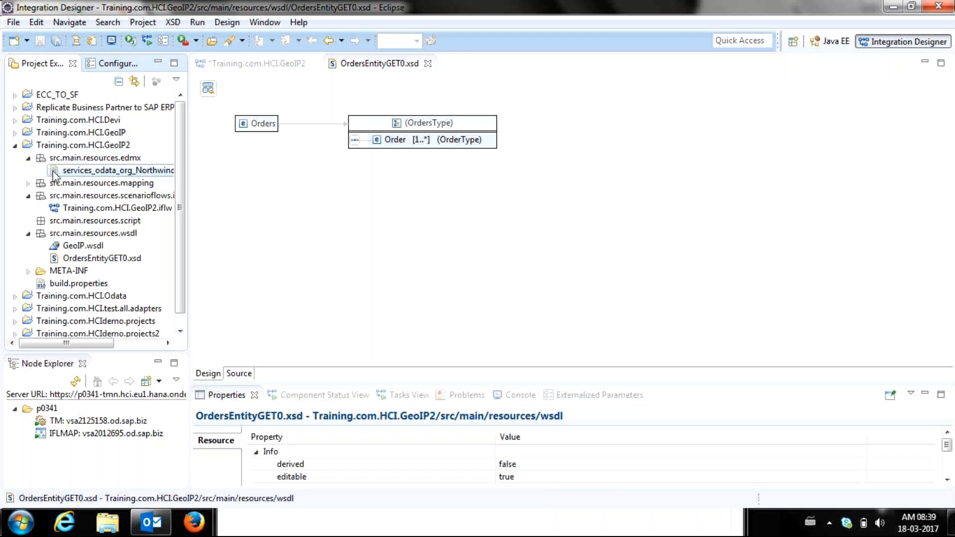
- Open the Northwind EDMX file from the GeoIP2 project's edmx folder and select its entire content
{"action": "double_click", "coordinate": [53, 171]}
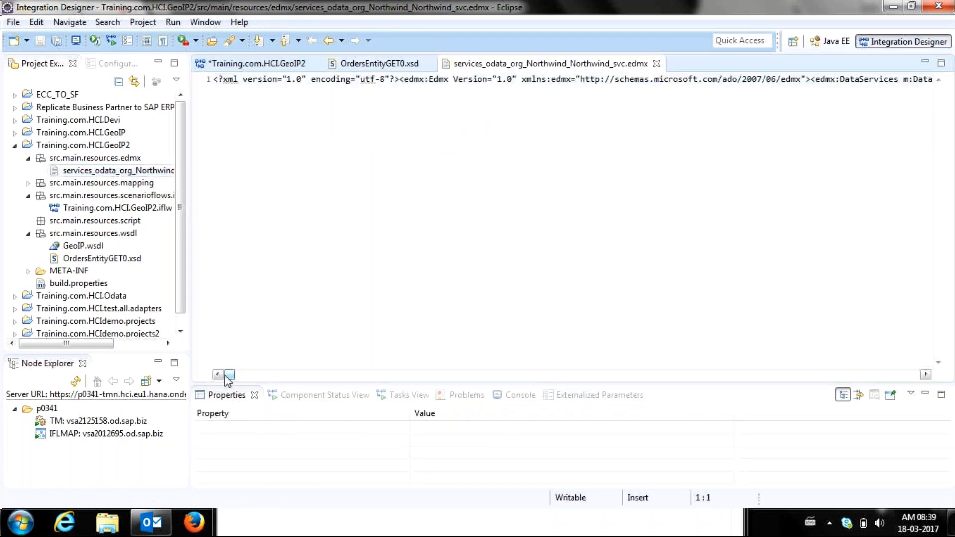
{"action": "left_click_drag", "start_coordinate": [225, 377], "coordinate": [344, 377]}
{"action": "key", "text": "ctrl+a"}
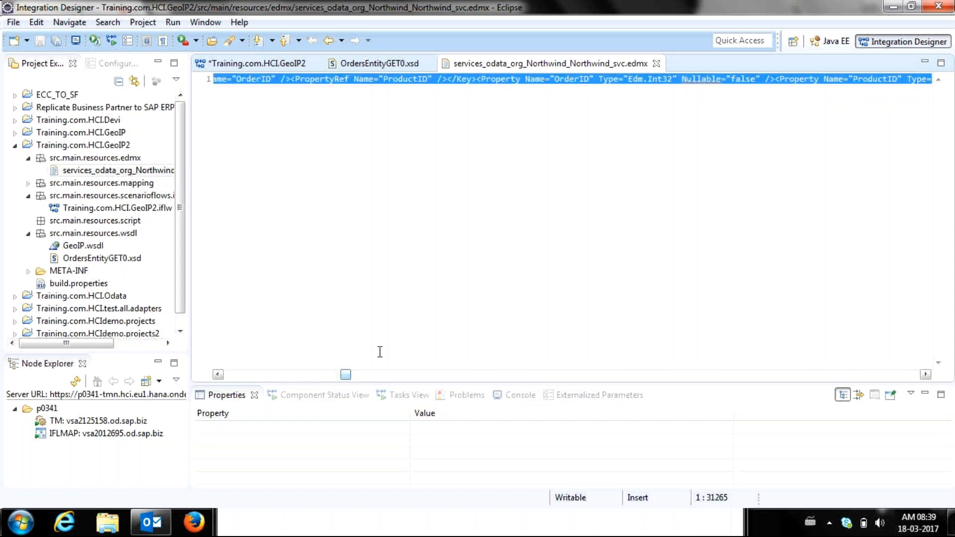
- Create a new text document on the desktop and paste the full content of the Northwind EDMX file into it
{"action": "key", "text": "super+d"}
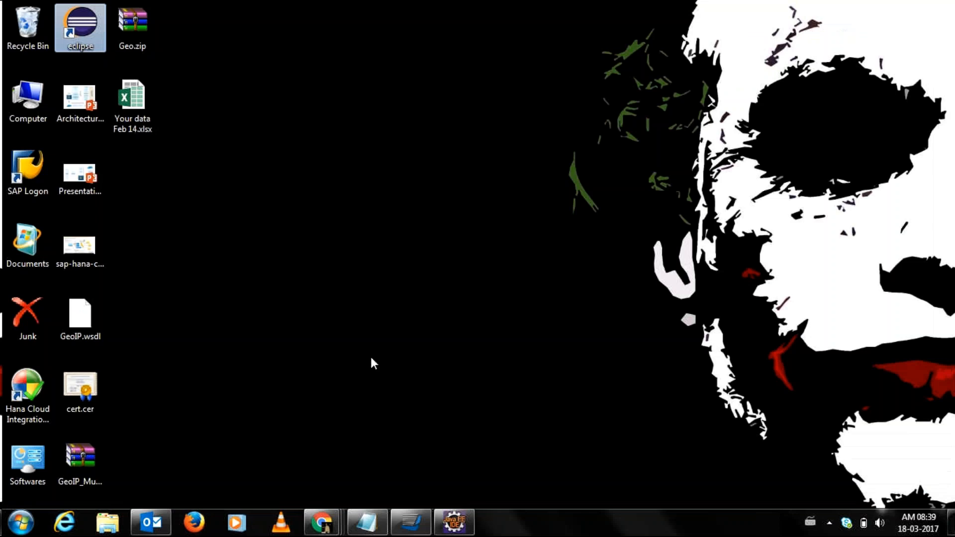
{"action": "right_click", "coordinate": [221, 107]}
{"action": "mouse_move", "coordinate": [298, 256]}
{"action": "left_click", "coordinate": [432, 461]}
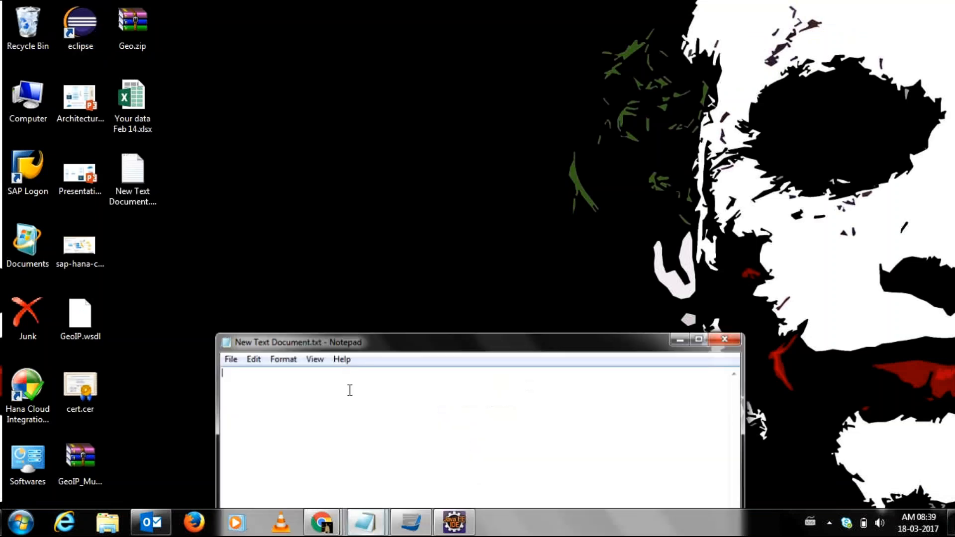
{"action": "type", "text": "http://services.odata.org/Northwind/Northwind.svc/"}
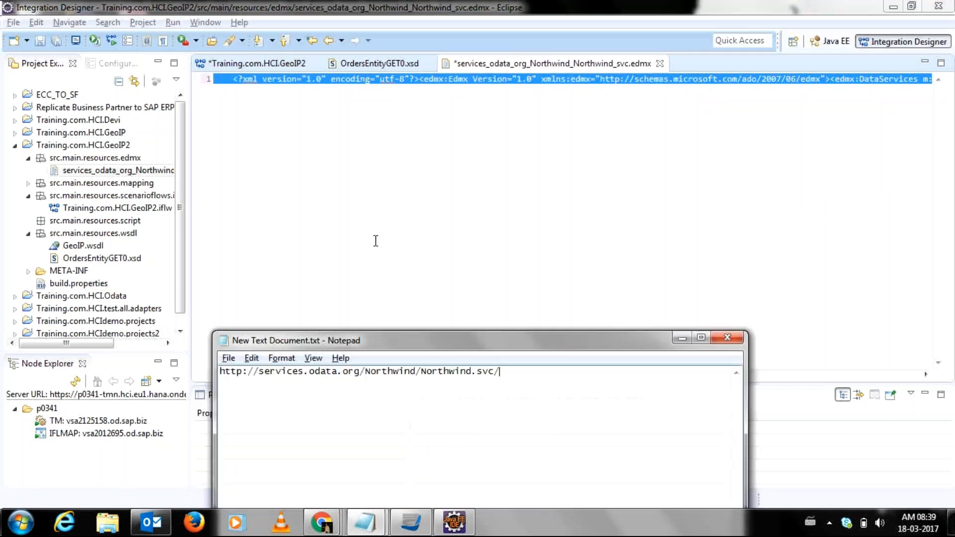
{"action": "key", "text": "ctrl+a"}
{"action": "key", "text": "ctrl+v"}
- Change the extension of the new text document on the desktop to xml and open the file in Firefox
{"action": "key", "text": "super+d"}
{"action": "key", "text": "F2"}
{"action": "left_click", "coordinate": [146, 212]}
{"action": "key", "text": "BackSpace"}
{"action": "key", "text": "BackSpace"}
{"action": "key", "text": "BackSpace"}
{"action": "type", "text": "xml"}
{"action": "key", "text": "Return"}
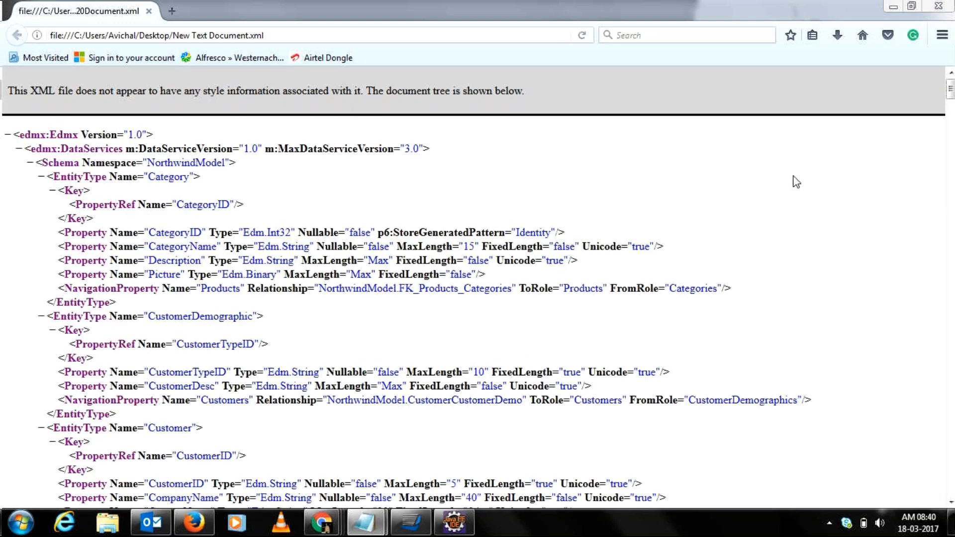
- Examine the keys, properties and navigation properties of the entity types from Category through Order in the XML document
{"action": "left_click", "coordinate": [950, 89]}
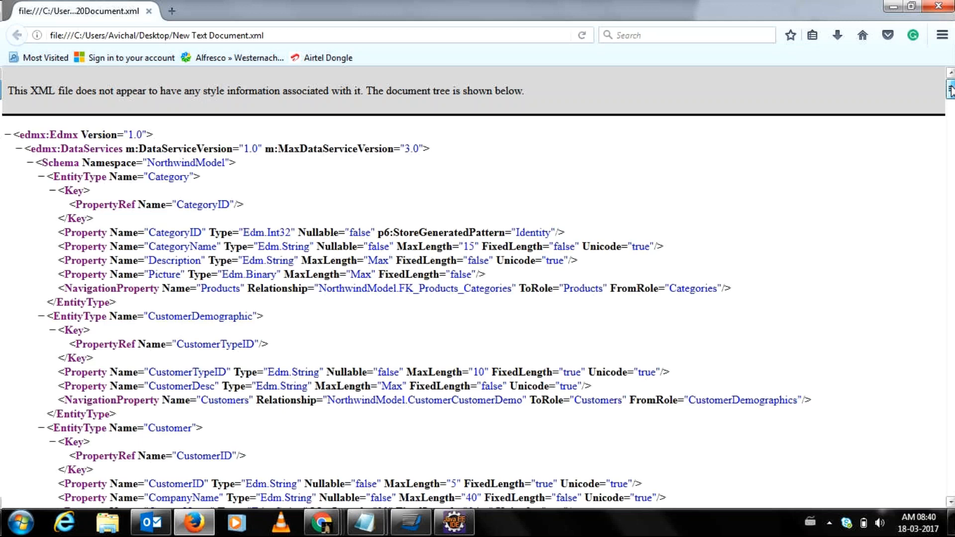
{"action": "left_click_drag", "start_coordinate": [950, 89], "coordinate": [950, 98]}
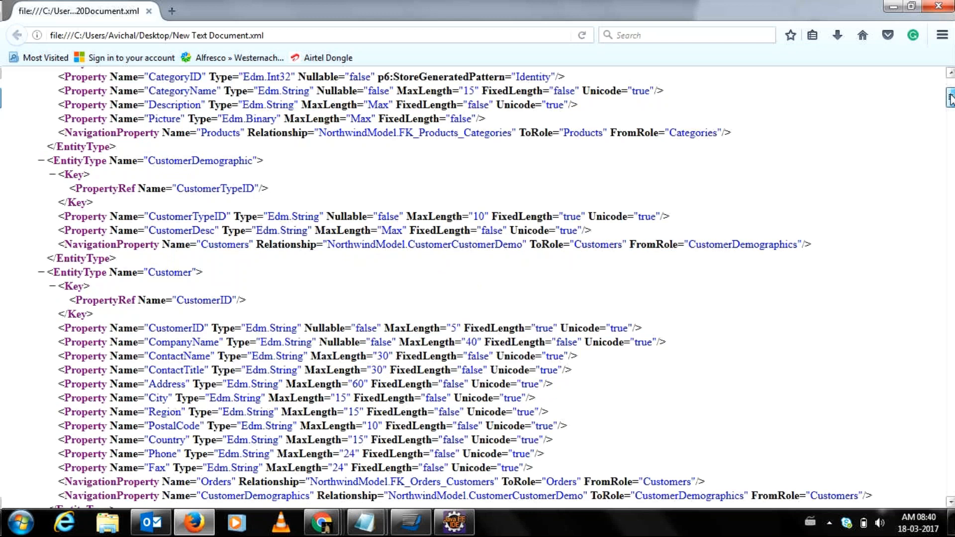
{"action": "left_click_drag", "start_coordinate": [950, 98], "coordinate": [951, 103]}
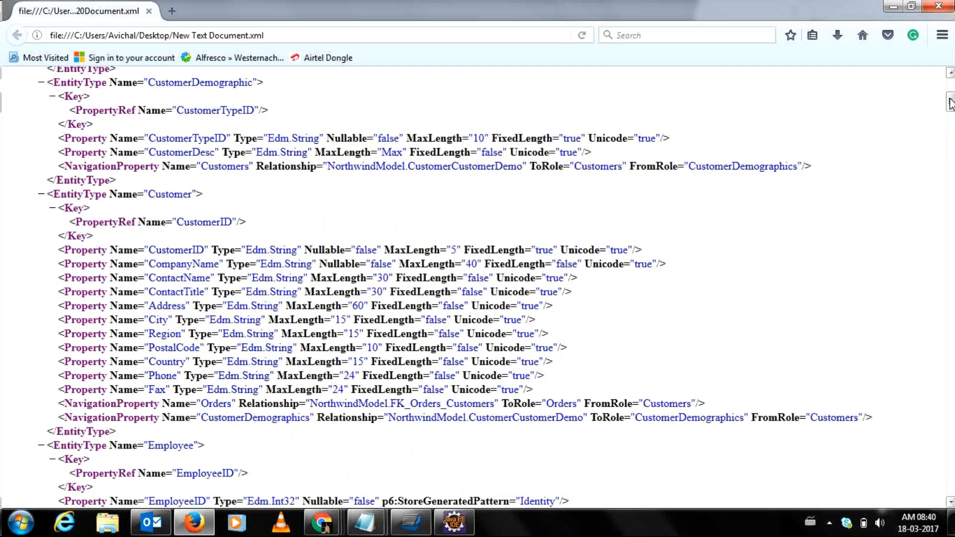
{"action": "left_click_drag", "start_coordinate": [951, 103], "coordinate": [951, 101]}
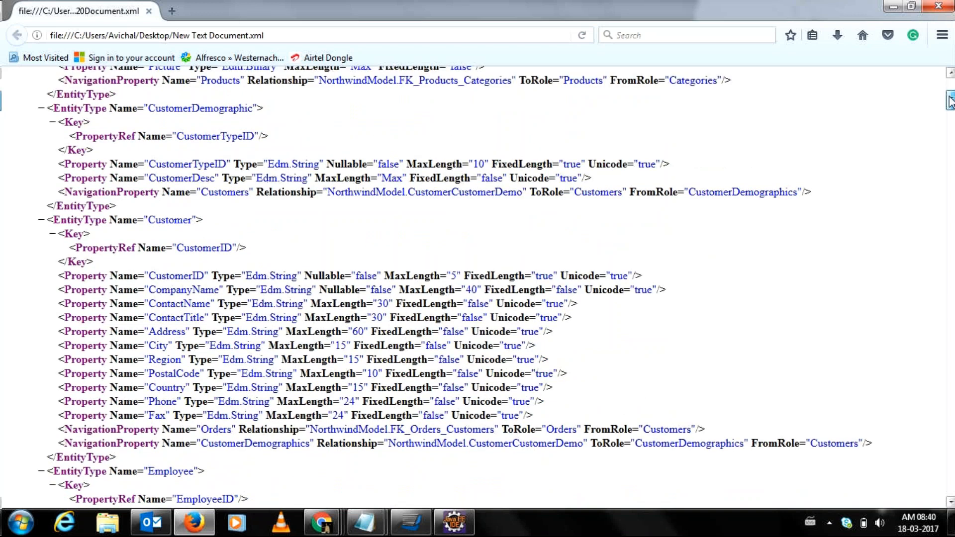
{"action": "left_click_drag", "start_coordinate": [950, 102], "coordinate": [948, 124]}
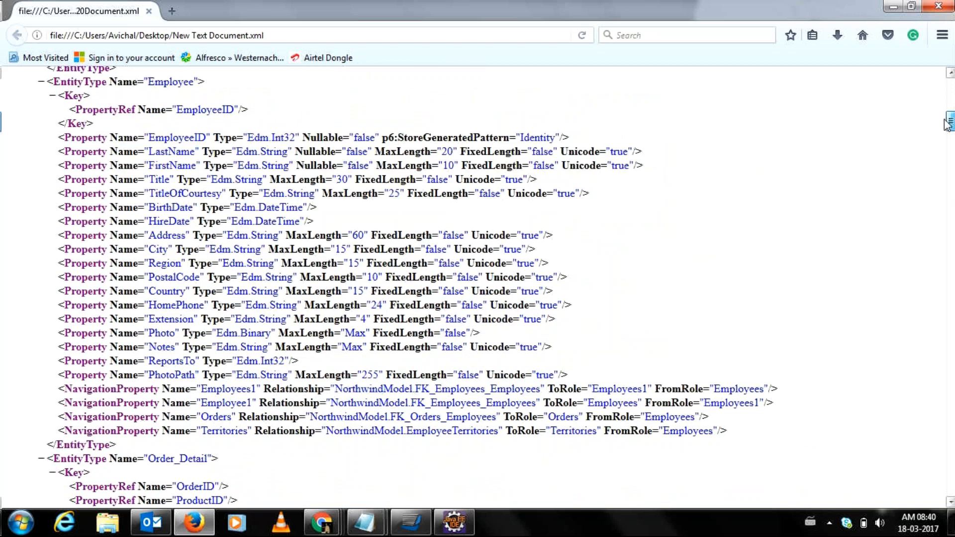
{"action": "left_click_drag", "start_coordinate": [947, 124], "coordinate": [947, 146]}
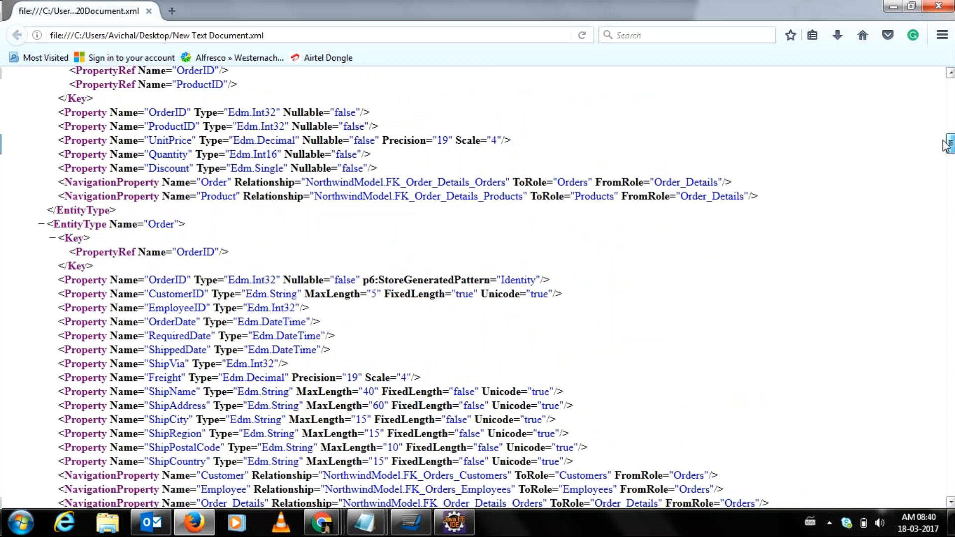
{"action": "left_click_drag", "start_coordinate": [946, 146], "coordinate": [945, 151]}
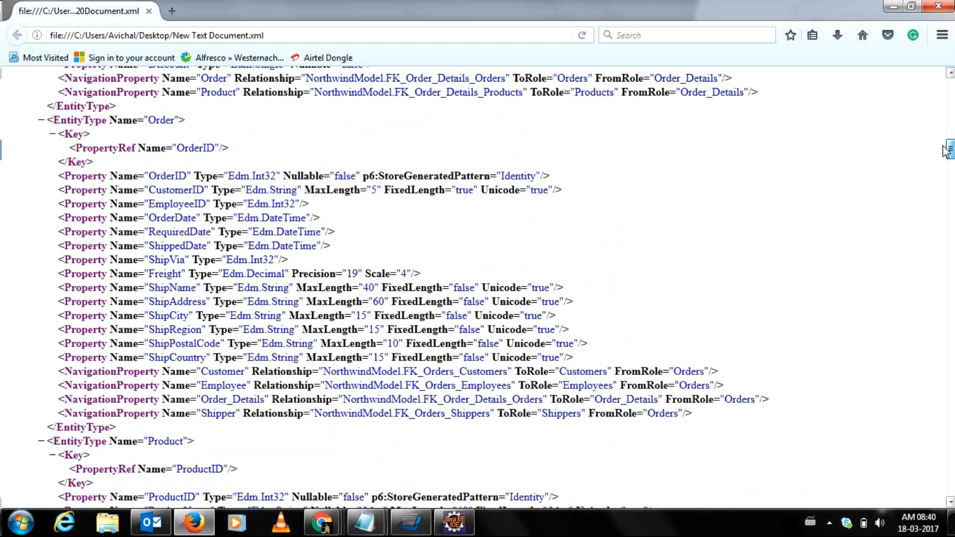
- Examine the entity sets and association sets near the end of the XML document, highlighting the Orders entity set
{"action": "left_click_drag", "start_coordinate": [946, 151], "coordinate": [944, 245]}
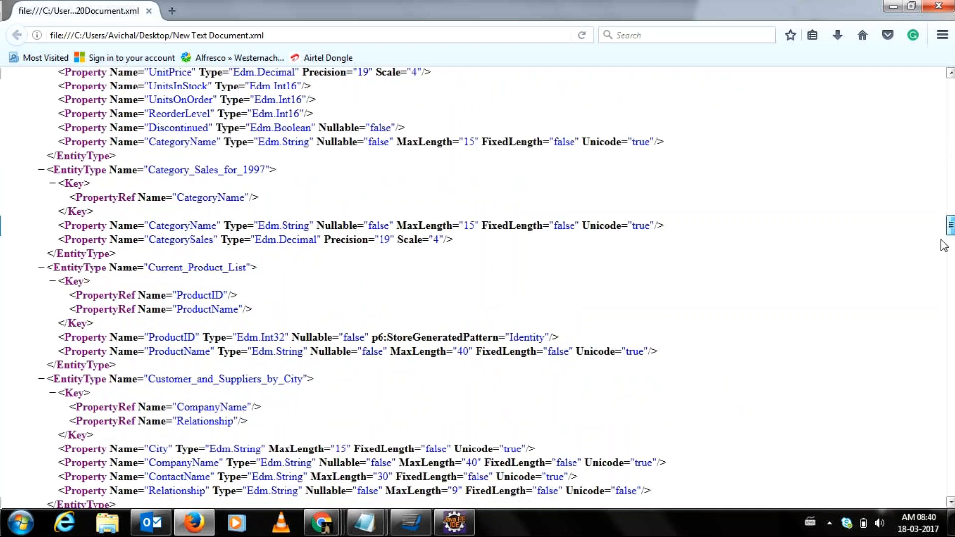
{"action": "left_click_drag", "start_coordinate": [944, 245], "coordinate": [938, 493]}
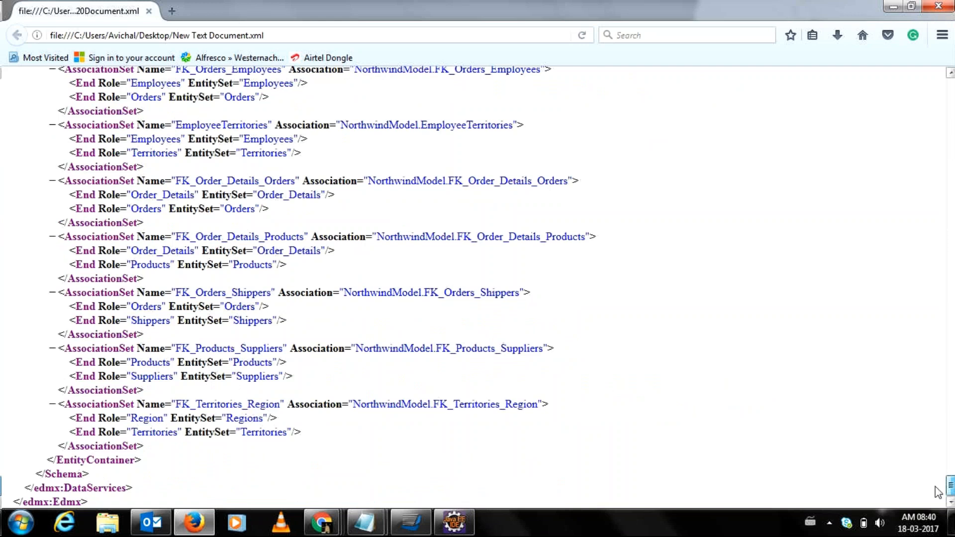
{"action": "left_click_drag", "start_coordinate": [938, 493], "coordinate": [939, 486]}
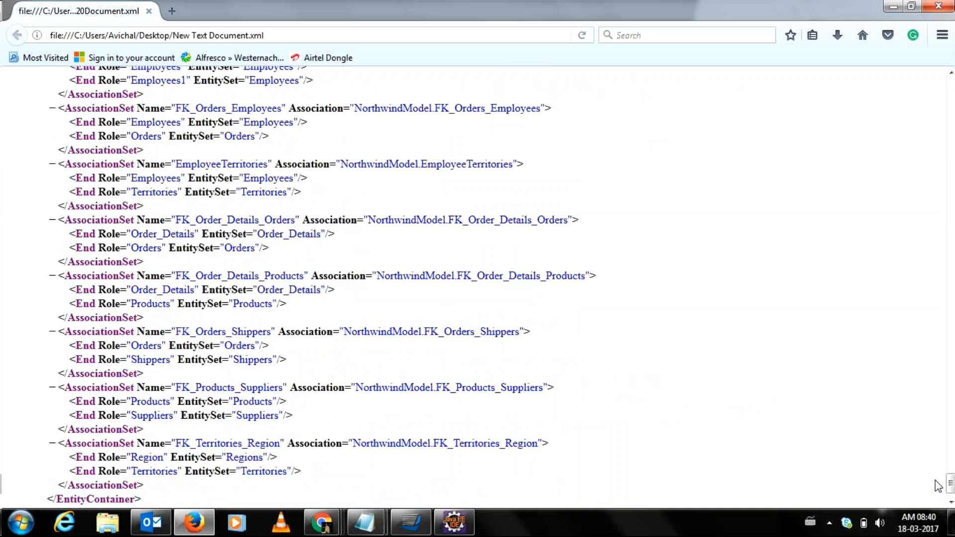
{"action": "left_click_drag", "start_coordinate": [938, 486], "coordinate": [938, 461]}
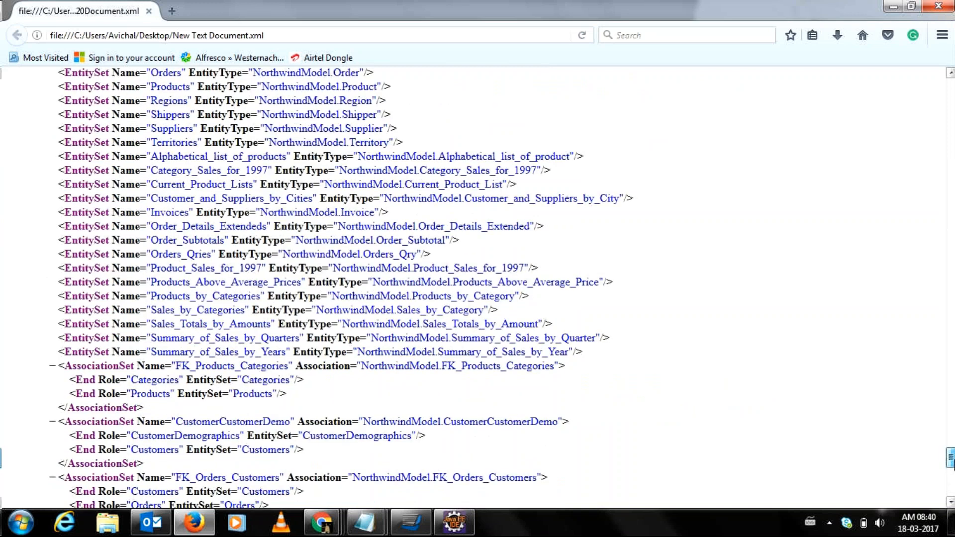
{"action": "scroll", "coordinate": [478, 288], "scroll_direction": "up", "scroll_amount": 2}
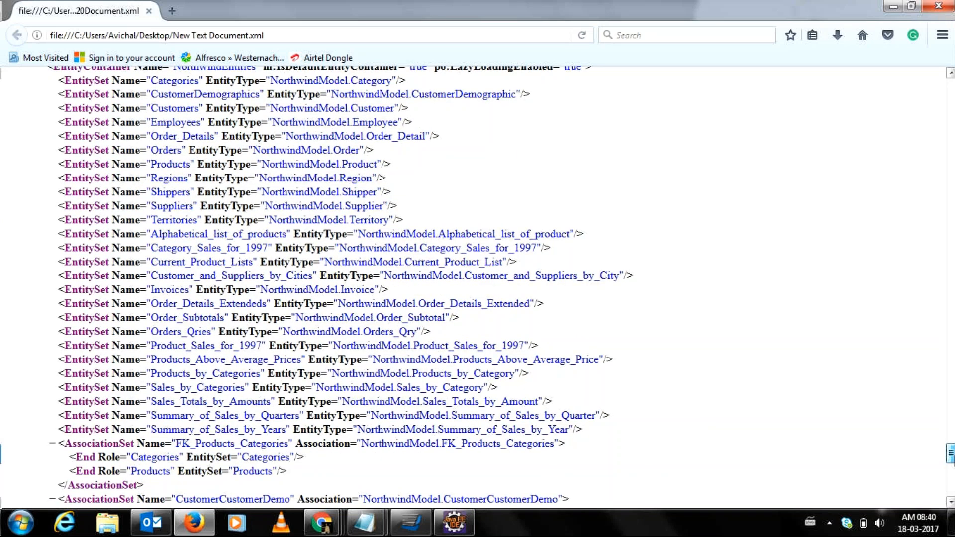
{"action": "left_click_drag", "start_coordinate": [950, 454], "coordinate": [951, 444]}
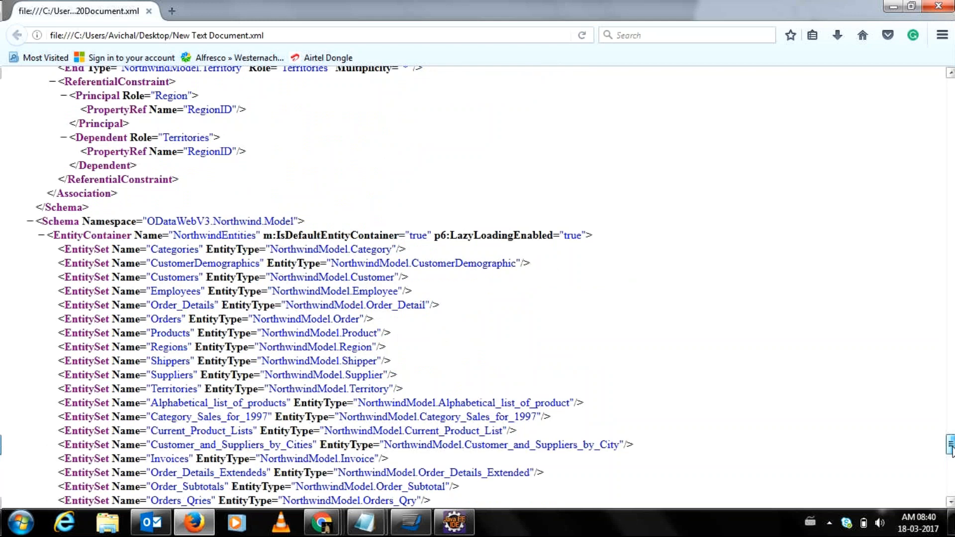
{"action": "left_click_drag", "start_coordinate": [951, 446], "coordinate": [951, 448]}
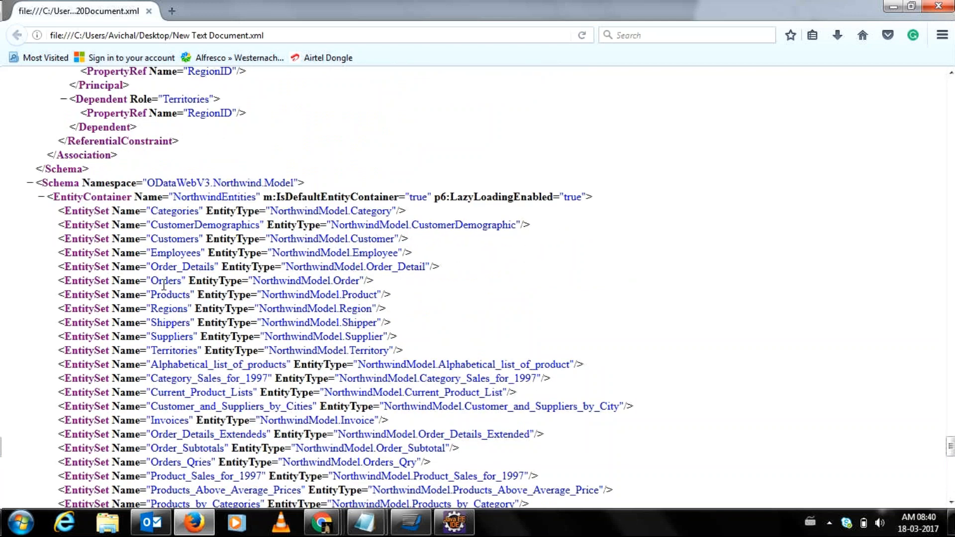
{"action": "triple_click", "coordinate": [164, 284]}
{"action": "left_click_drag", "start_coordinate": [950, 446], "coordinate": [951, 397]}
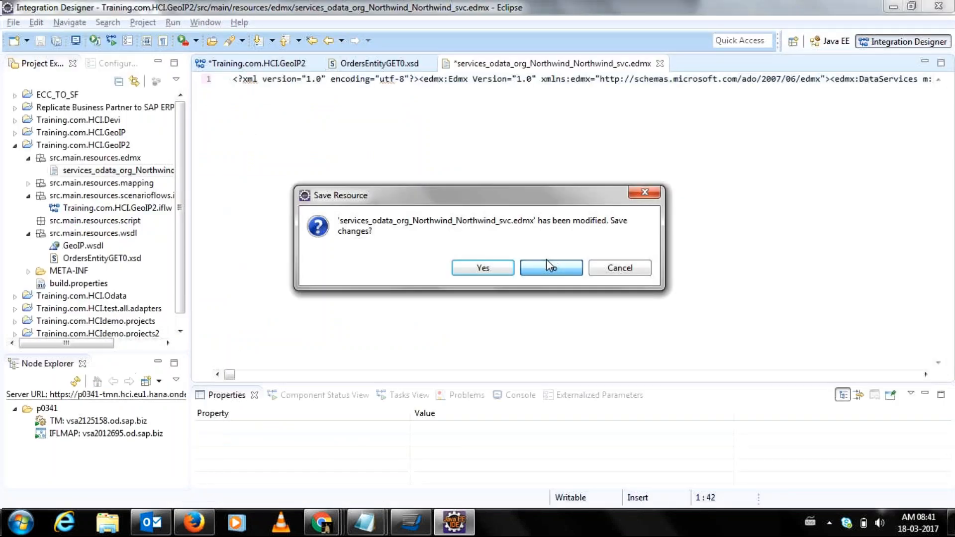
- Close the Northwind EDMX file without saving its changes, and close OrdersEntityGET0.xsd
{"action": "left_click", "coordinate": [547, 261]}
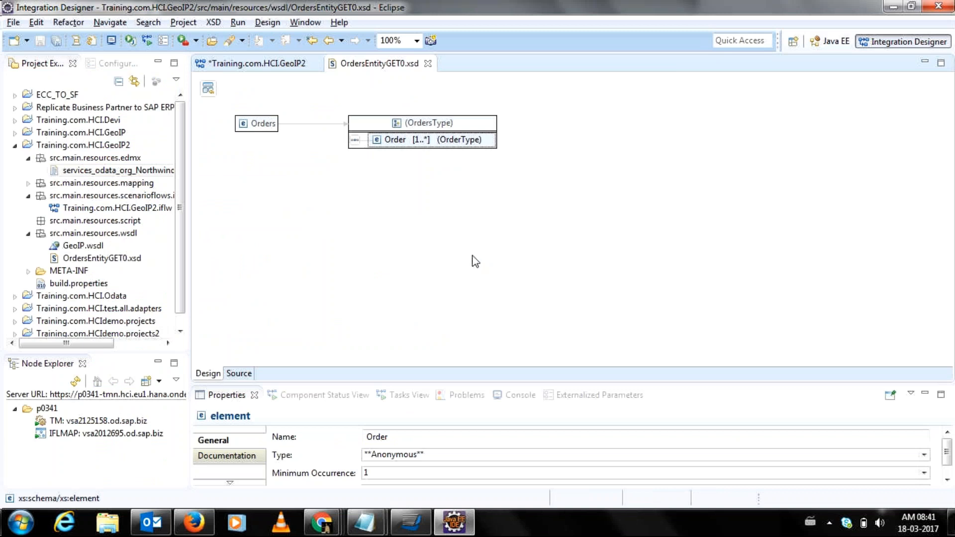
{"action": "left_click", "coordinate": [428, 64]}
- Review the Northwind receiver channel's connection and processing details, including the Custom Query Options hint and the available Content Type choices
{"action": "scroll", "coordinate": [467, 196], "scroll_direction": "down", "scroll_amount": 2}
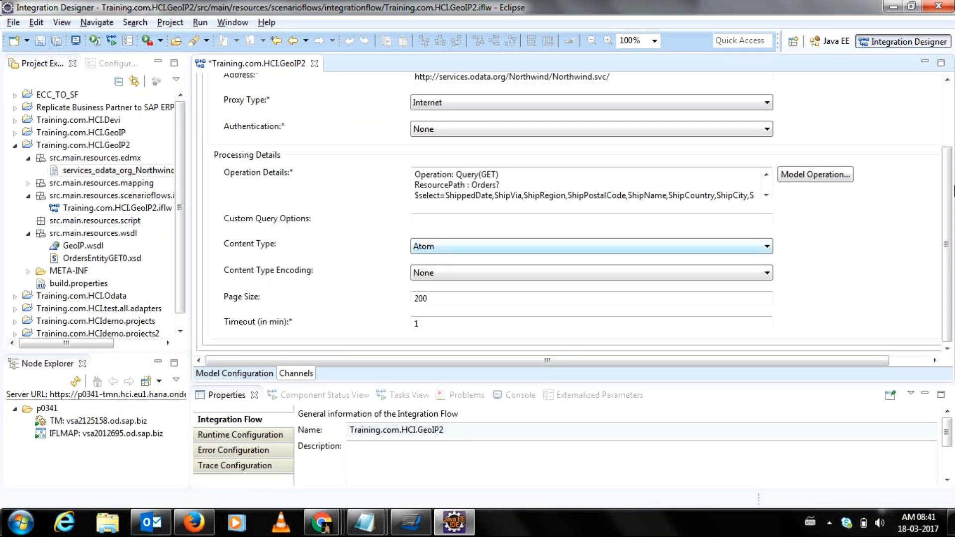
{"action": "scroll", "coordinate": [942, 156], "scroll_direction": "up", "scroll_amount": 3}
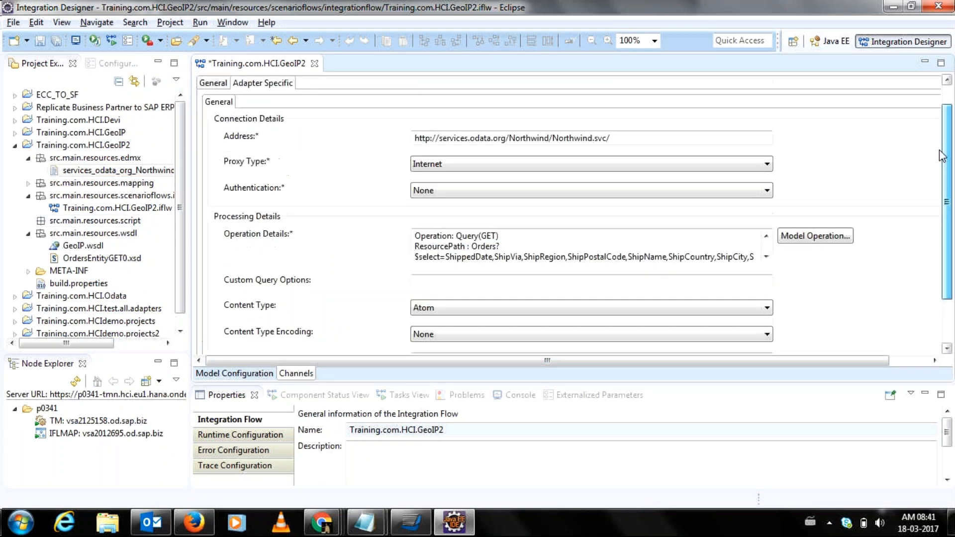
{"action": "scroll", "coordinate": [941, 156], "scroll_direction": "up", "scroll_amount": 1}
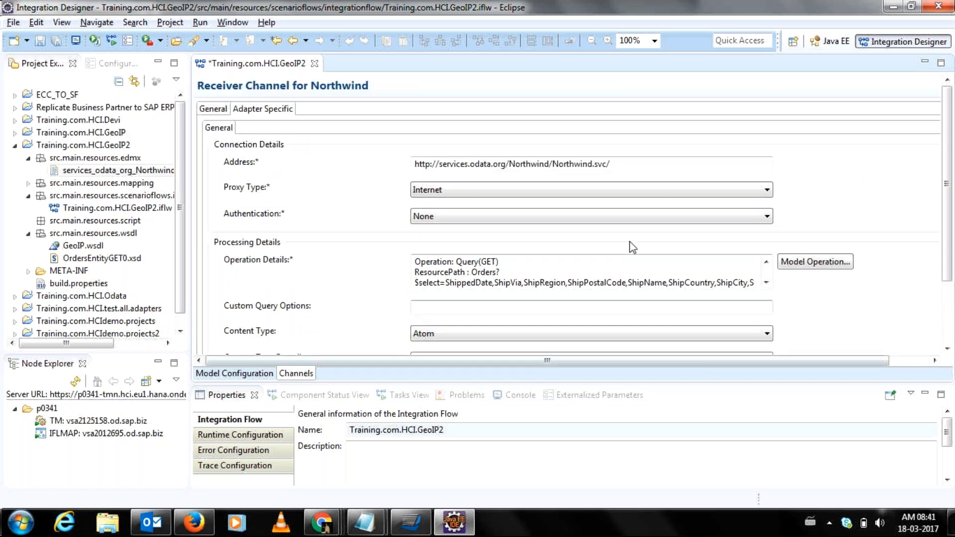
{"action": "scroll", "coordinate": [441, 219], "scroll_direction": "down", "scroll_amount": 3}
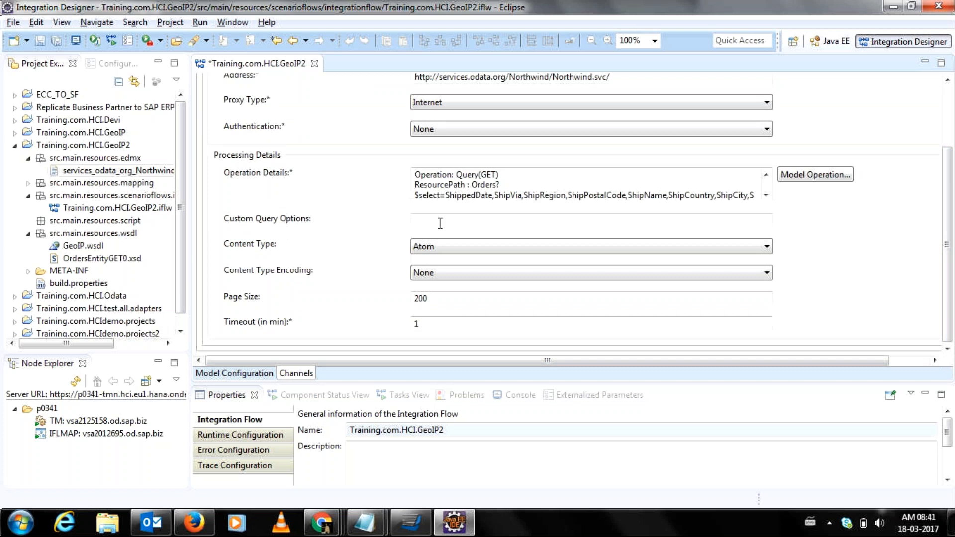
{"action": "left_click", "coordinate": [421, 221]}
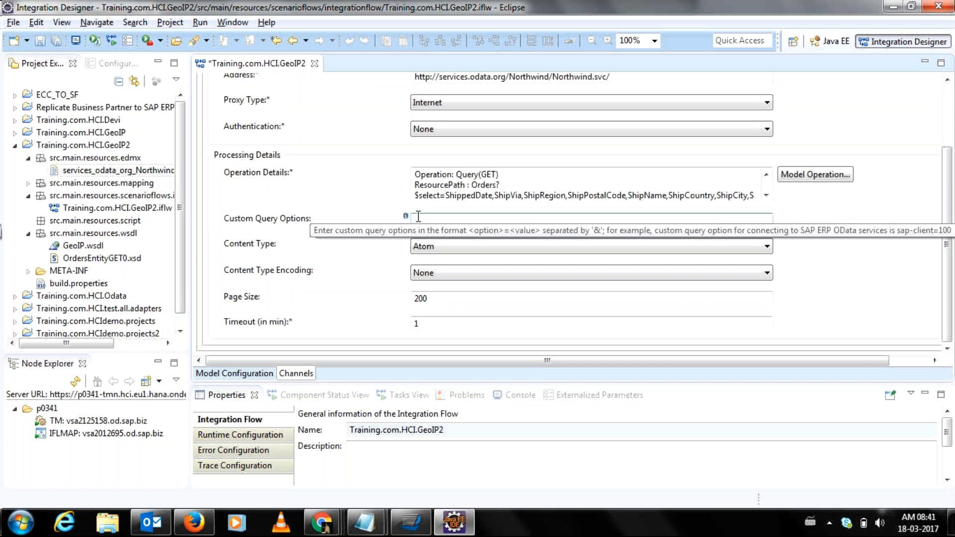
{"action": "left_click", "coordinate": [419, 248]}
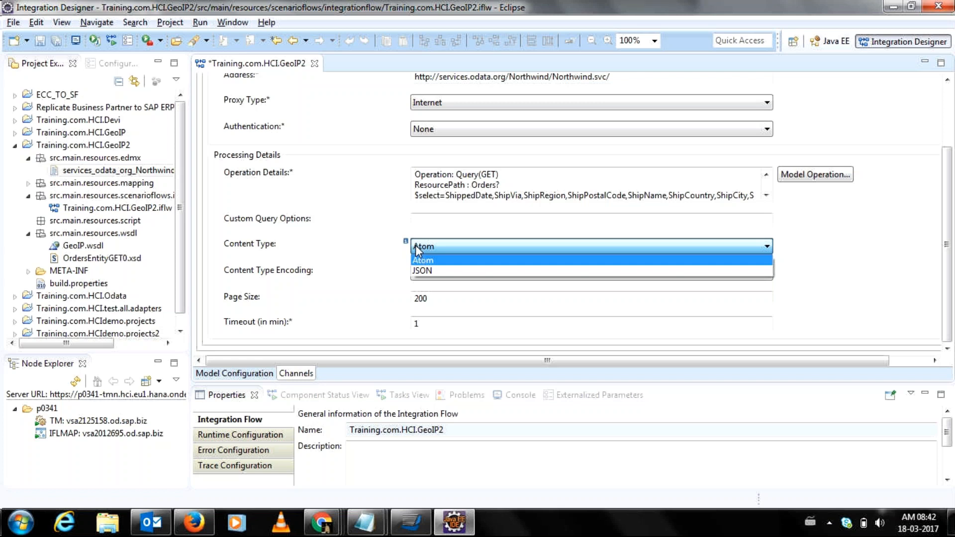
{"action": "left_click", "coordinate": [896, 233]}
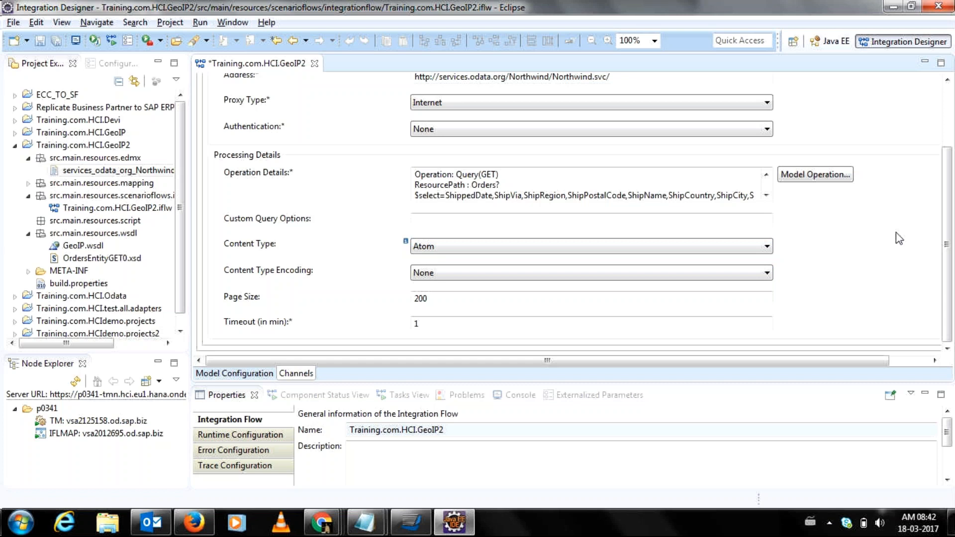
- Review the Content Type Encoding, Page Size and Timeout settings of the Northwind receiver channel
{"action": "left_click", "coordinate": [594, 278]}
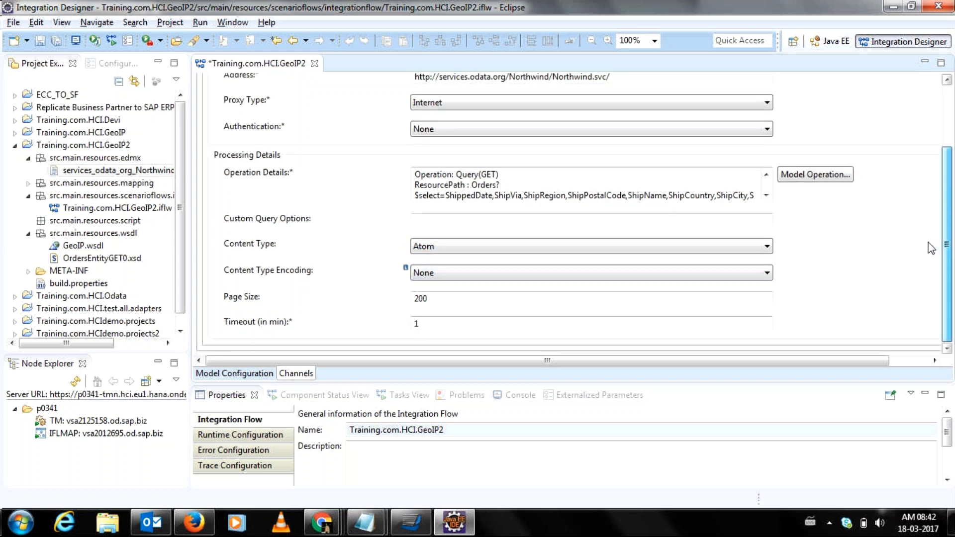
{"action": "scroll", "coordinate": [932, 248], "scroll_direction": "up", "scroll_amount": 1}
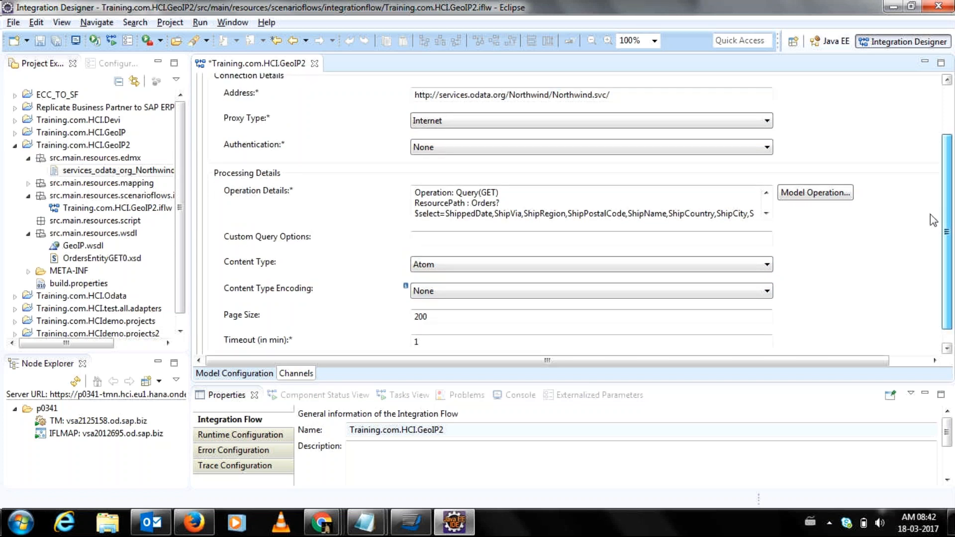
{"action": "scroll", "coordinate": [932, 219], "scroll_direction": "up", "scroll_amount": 1}
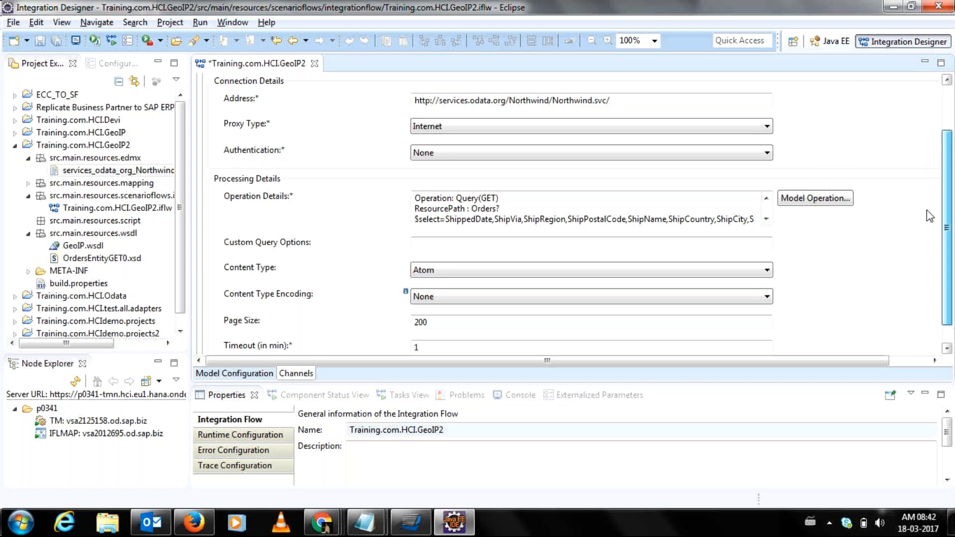
{"action": "scroll", "coordinate": [926, 211], "scroll_direction": "up", "scroll_amount": 1}
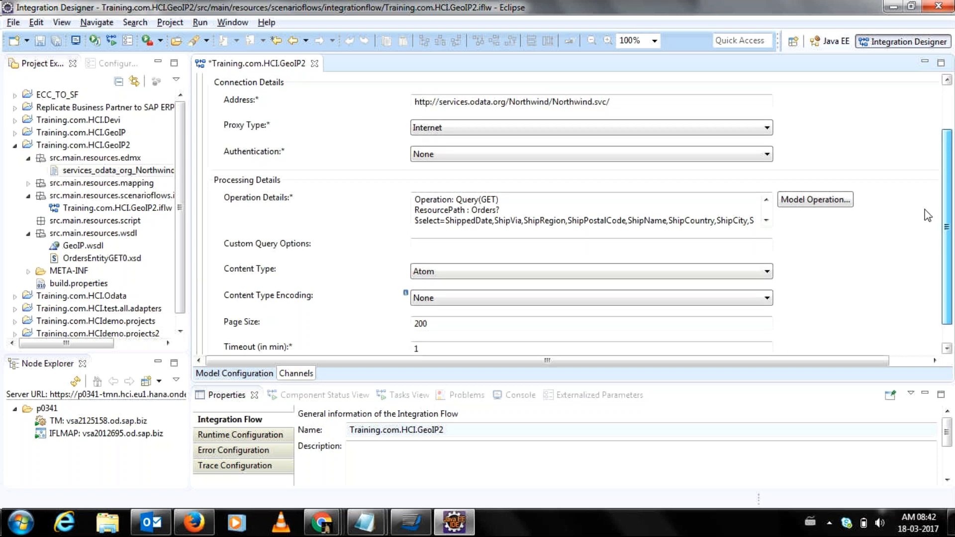
{"action": "scroll", "coordinate": [926, 222], "scroll_direction": "down", "scroll_amount": 1}
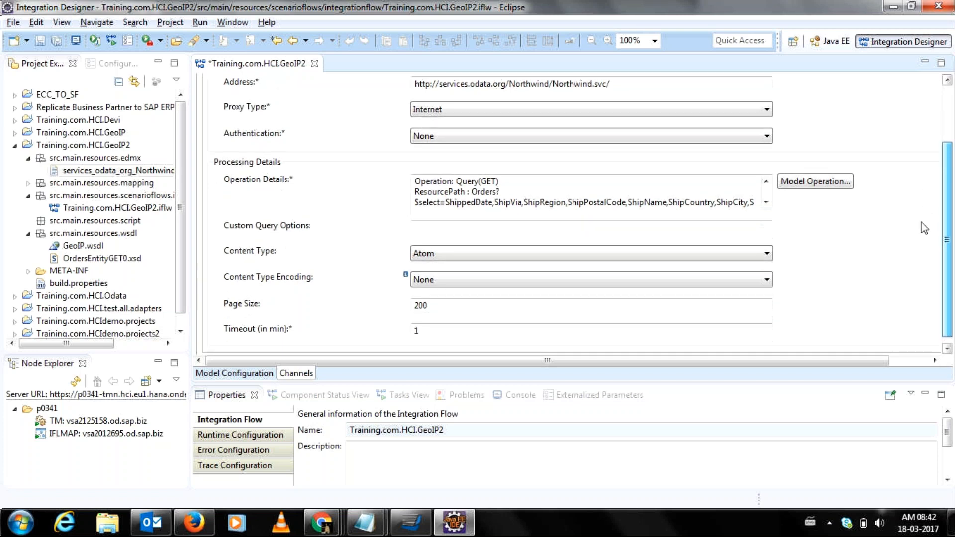
{"action": "left_click_drag", "start_coordinate": [948, 222], "coordinate": [928, 216]}
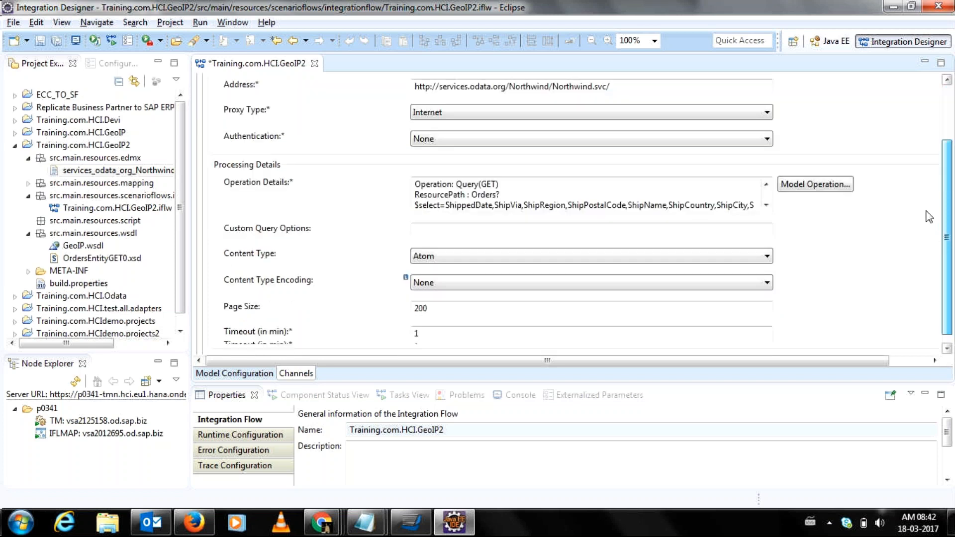
- Widen the Project Explorer enough to show the full Northwind EDMX file name, and select that file
{"action": "scroll", "coordinate": [568, 297], "scroll_direction": "down", "scroll_amount": 1}
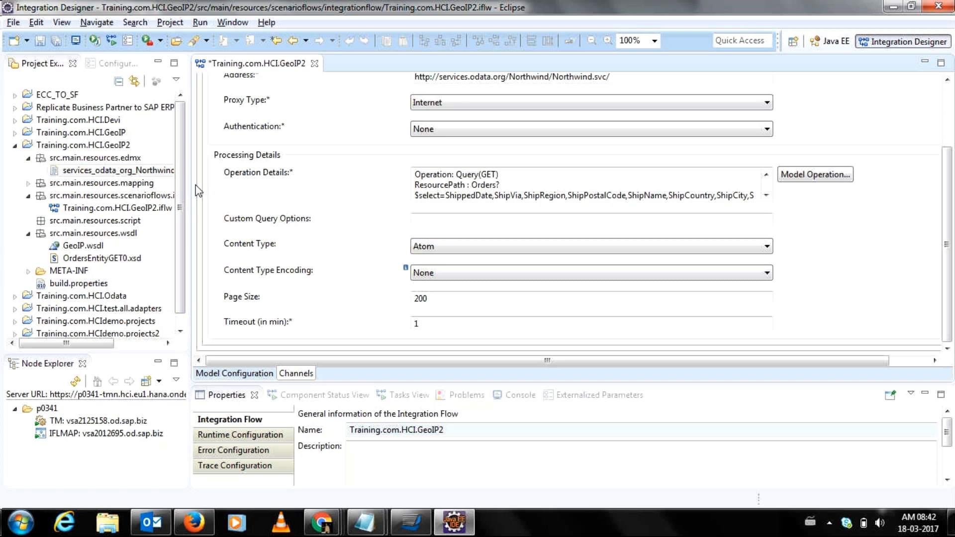
{"action": "left_click_drag", "start_coordinate": [194, 186], "coordinate": [248, 182]}
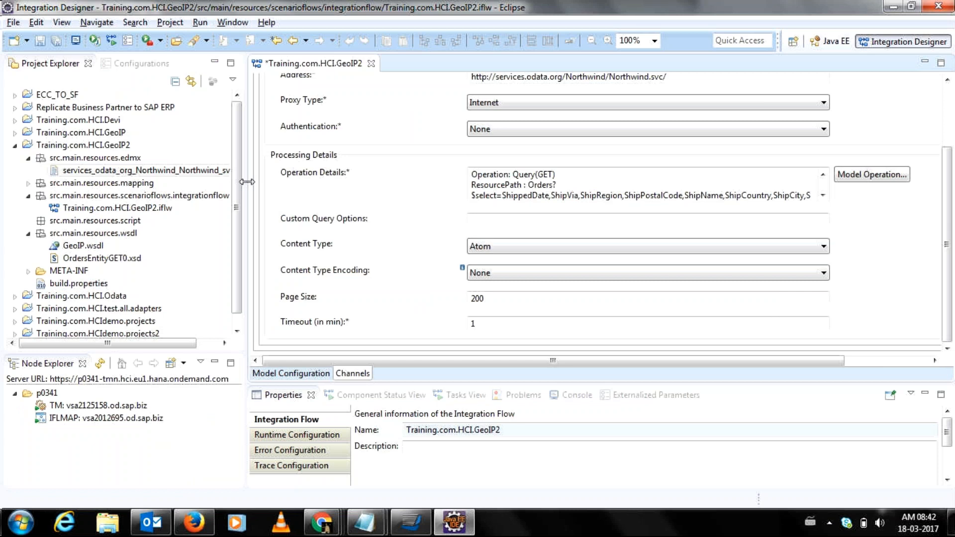
{"action": "left_click_drag", "start_coordinate": [247, 182], "coordinate": [298, 178]}
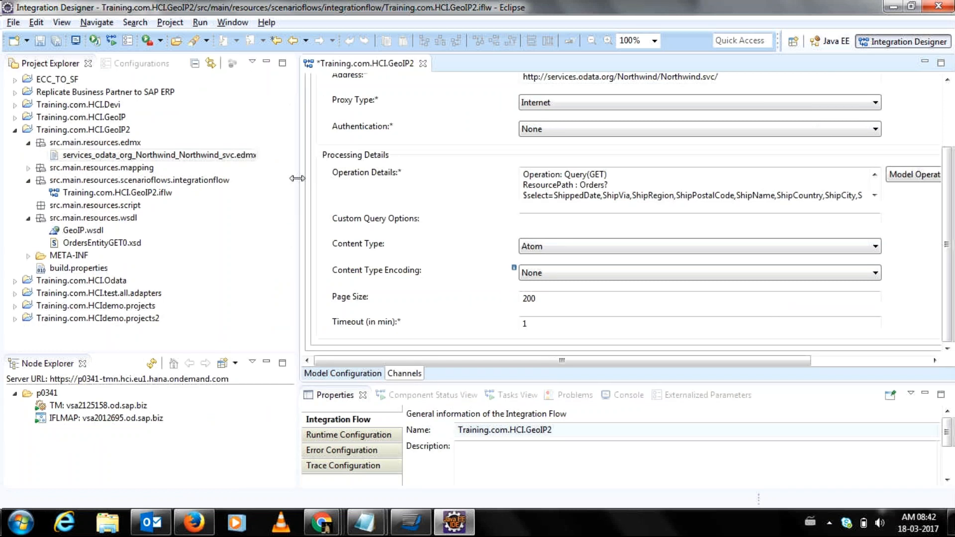
{"action": "left_click_drag", "start_coordinate": [297, 178], "coordinate": [305, 178]}
{"action": "left_click", "coordinate": [204, 156]}
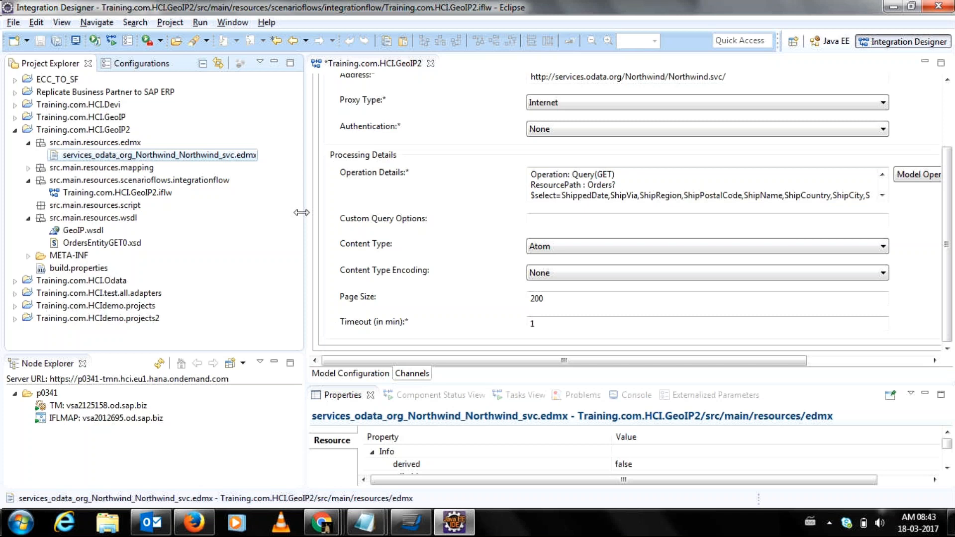
- Narrow the Project Explorer slightly, keeping the full Northwind EDMX file name in view
{"action": "left_click_drag", "start_coordinate": [301, 212], "coordinate": [293, 212]}
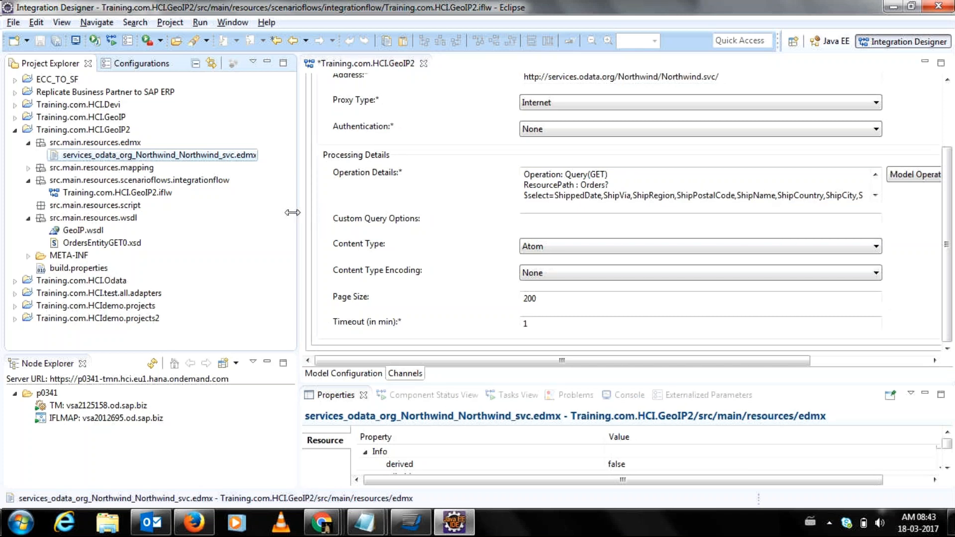
{"action": "left_click_drag", "start_coordinate": [293, 213], "coordinate": [281, 212]}
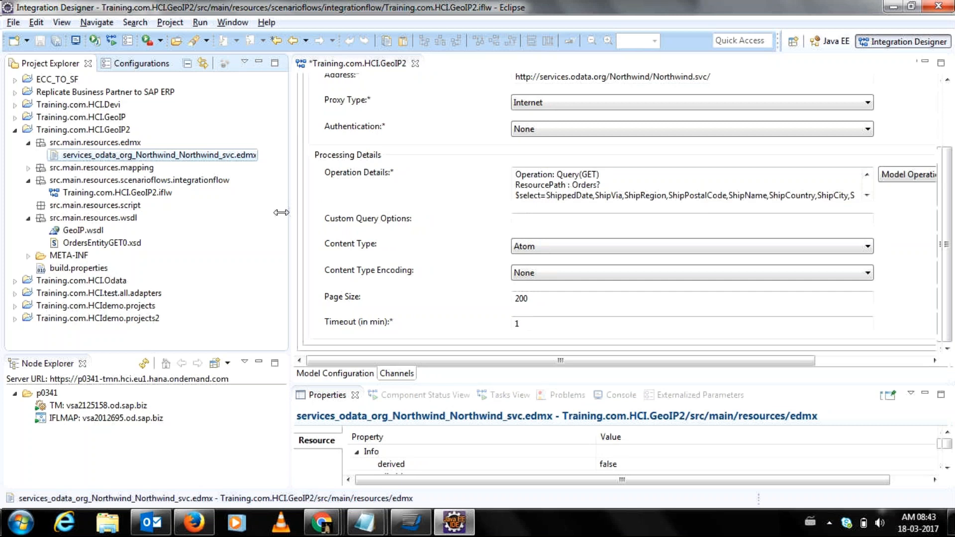
{"action": "left_click_drag", "start_coordinate": [281, 213], "coordinate": [279, 213]}
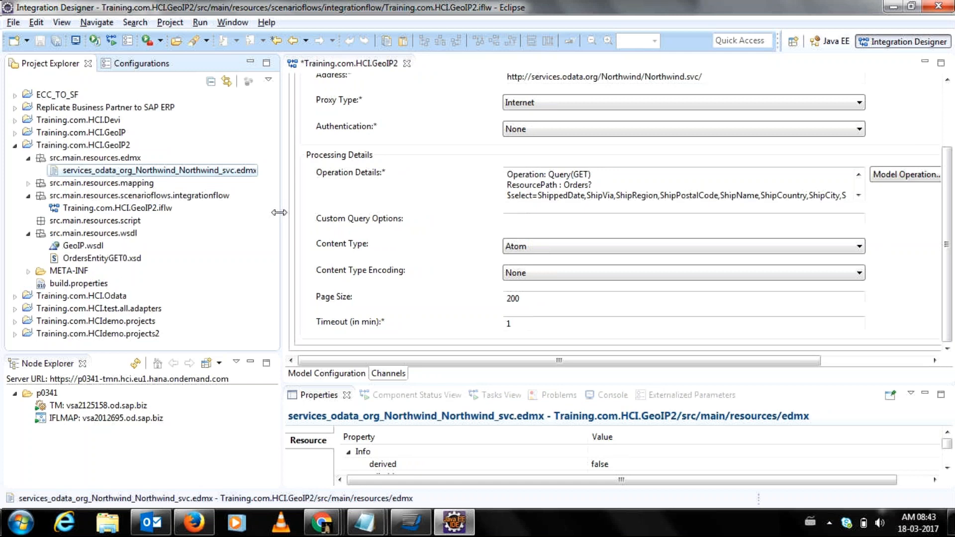
{"action": "left_click_drag", "start_coordinate": [279, 213], "coordinate": [274, 212]}
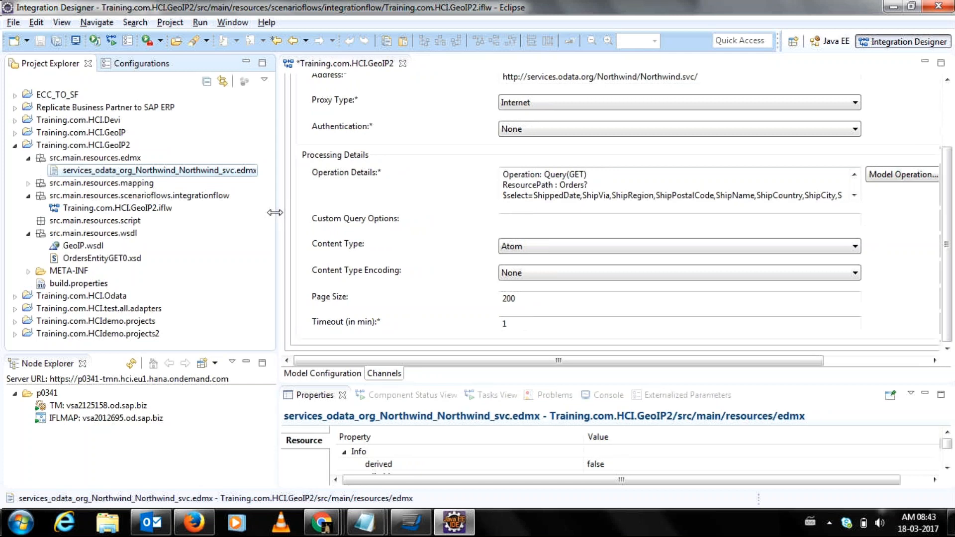
{"action": "left_click_drag", "start_coordinate": [275, 212], "coordinate": [271, 213]}
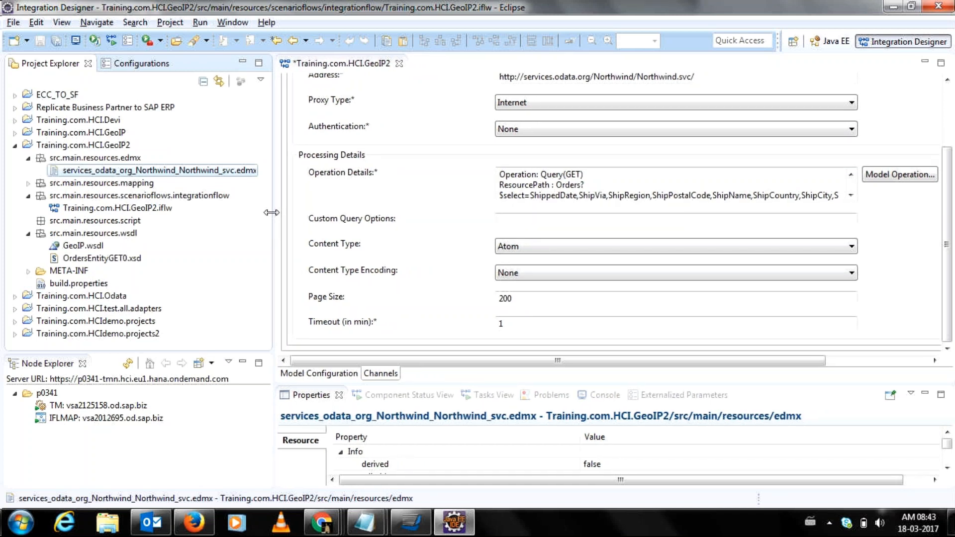
{"action": "left_click_drag", "start_coordinate": [271, 212], "coordinate": [270, 213]}
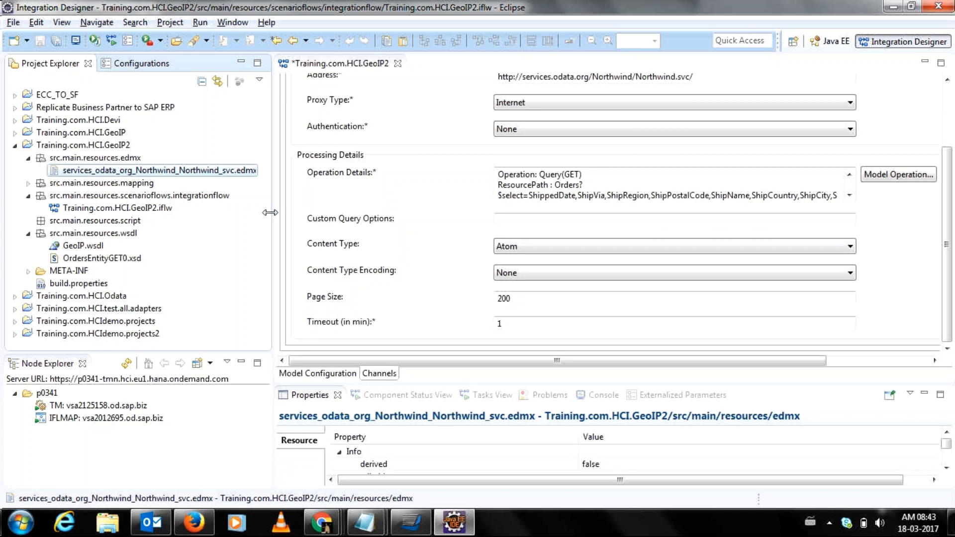
{"action": "left_click_drag", "start_coordinate": [270, 212], "coordinate": [269, 212]}
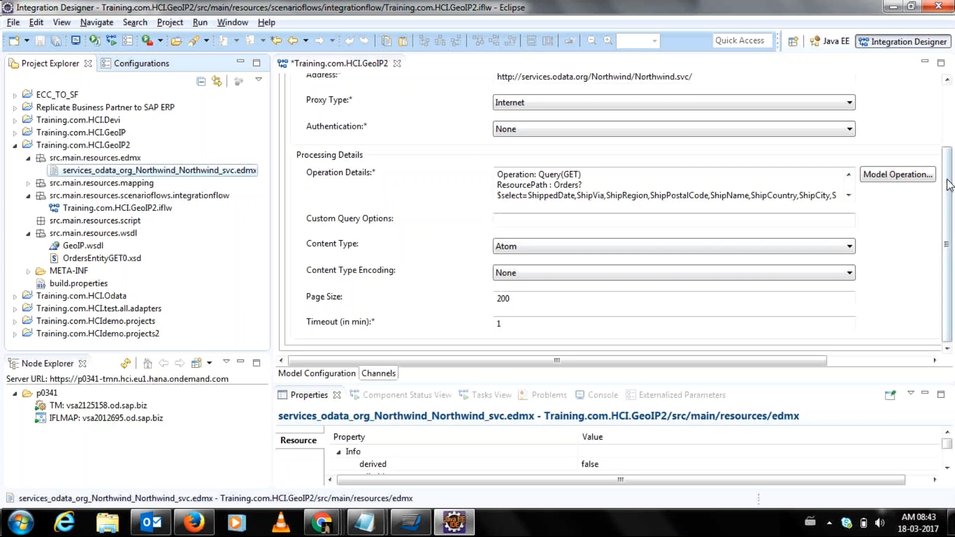
- Save the GeoIP2 integration flow from its model diagram and enlarge the console area to read the check log
{"action": "mouse_move", "coordinate": [949, 185]}
{"action": "left_mouse_down"}
{"action": "mouse_move", "coordinate": [947, 110]}
{"action": "mouse_move", "coordinate": [945, 179]}
{"action": "left_mouse_up"}
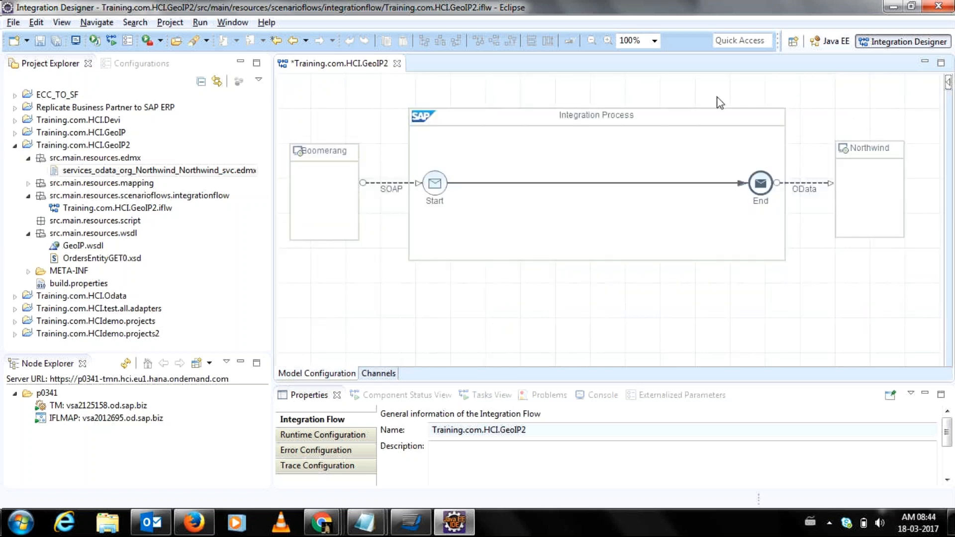
{"action": "right_click", "coordinate": [327, 98]}
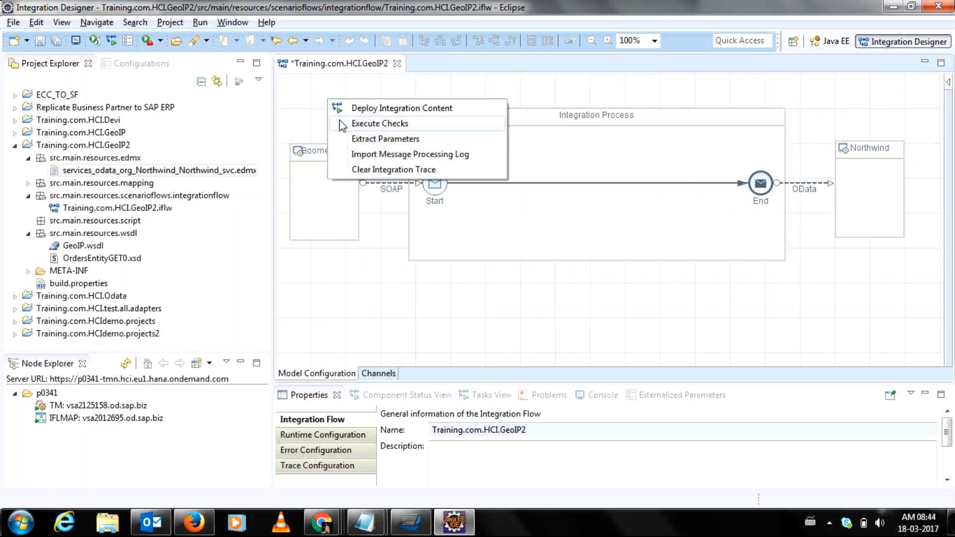
{"action": "left_click", "coordinate": [290, 103]}
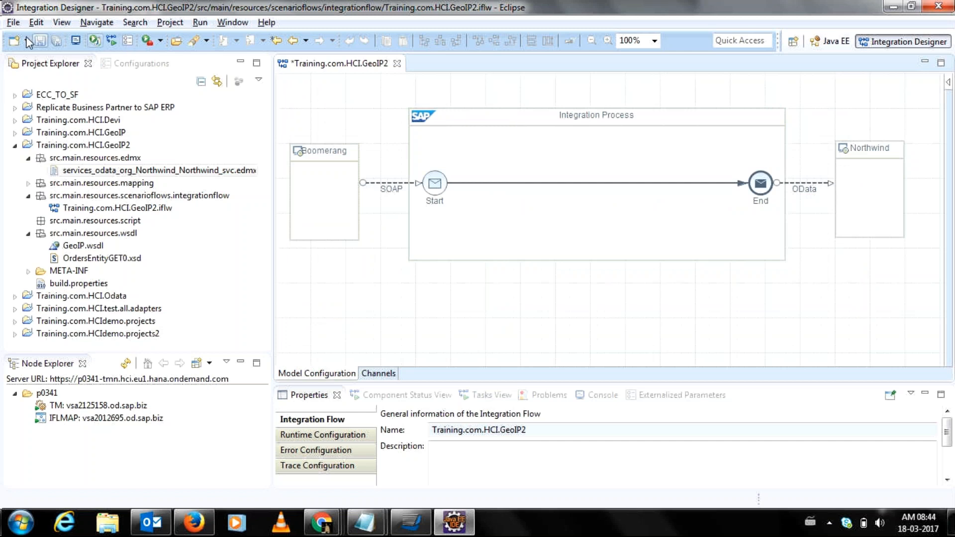
{"action": "left_click", "coordinate": [39, 48]}
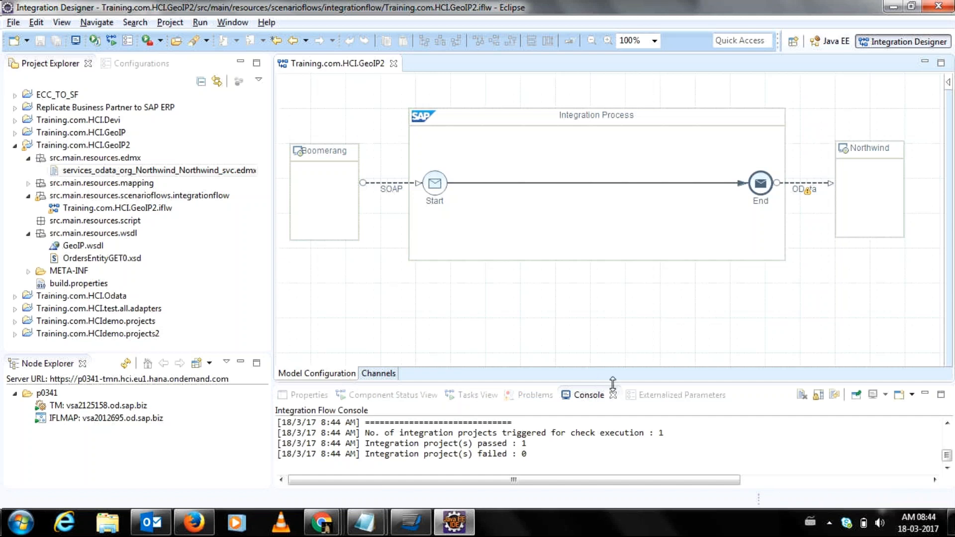
{"action": "left_click_drag", "start_coordinate": [612, 381], "coordinate": [610, 376]}
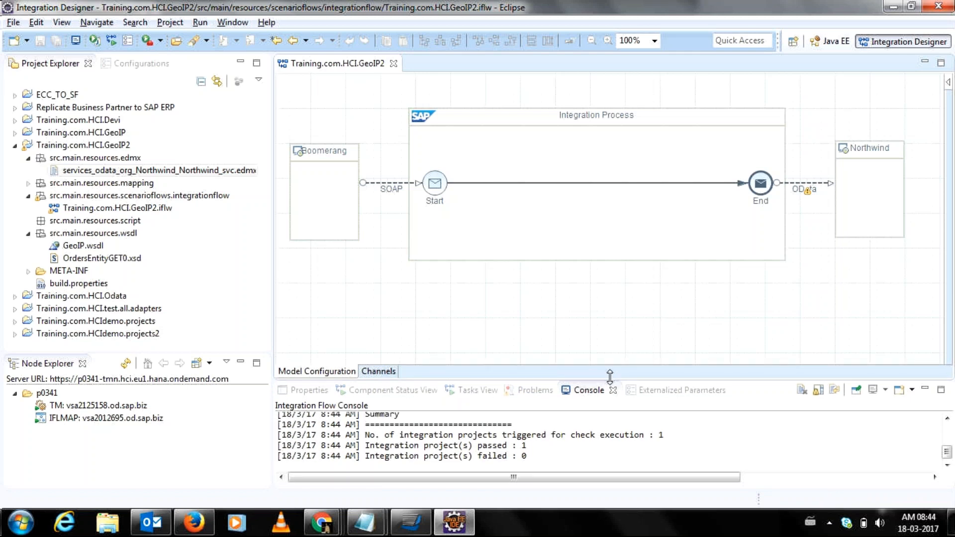
{"action": "left_click_drag", "start_coordinate": [610, 377], "coordinate": [597, 303]}
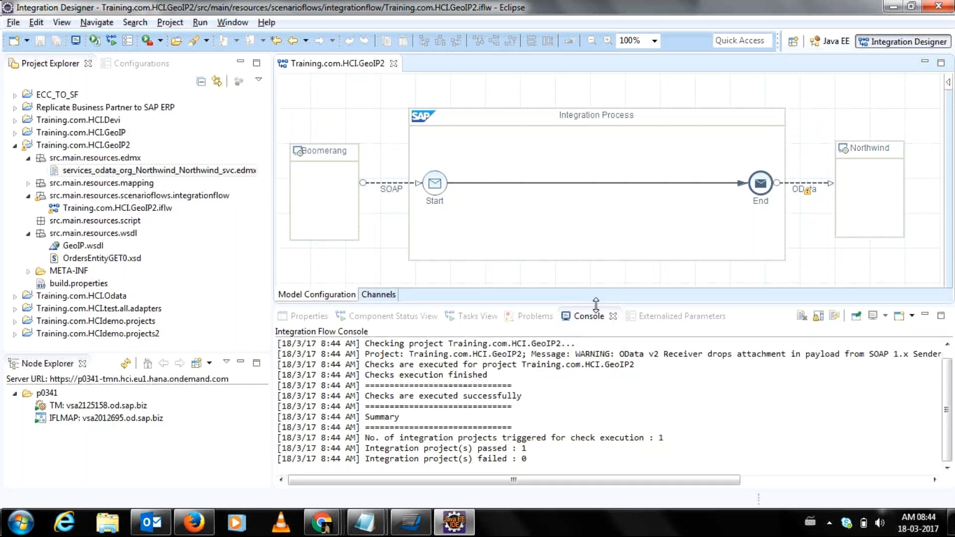
- Try twice to deploy the GeoIP2 integration flow, cancelling the tenant selection each time
{"action": "right_click", "coordinate": [346, 112]}
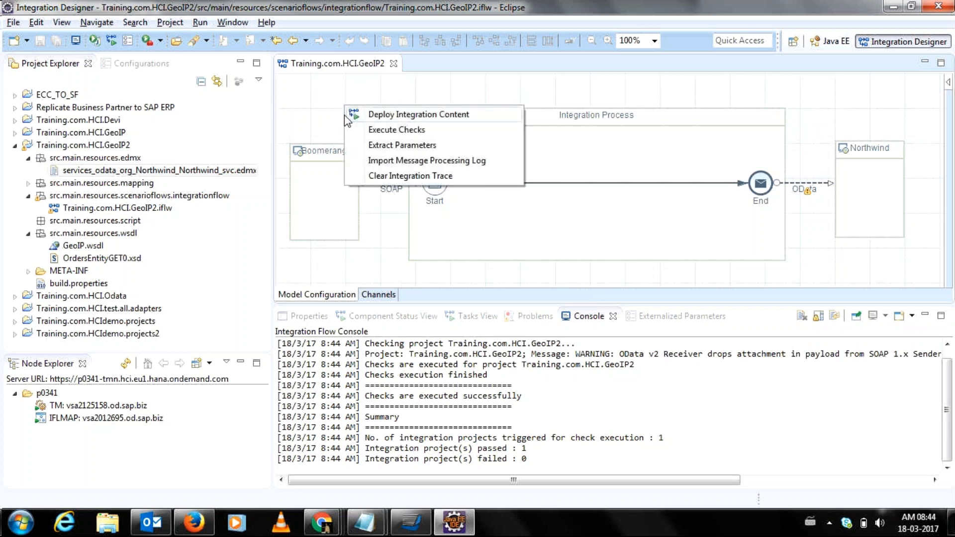
{"action": "left_click", "coordinate": [344, 116]}
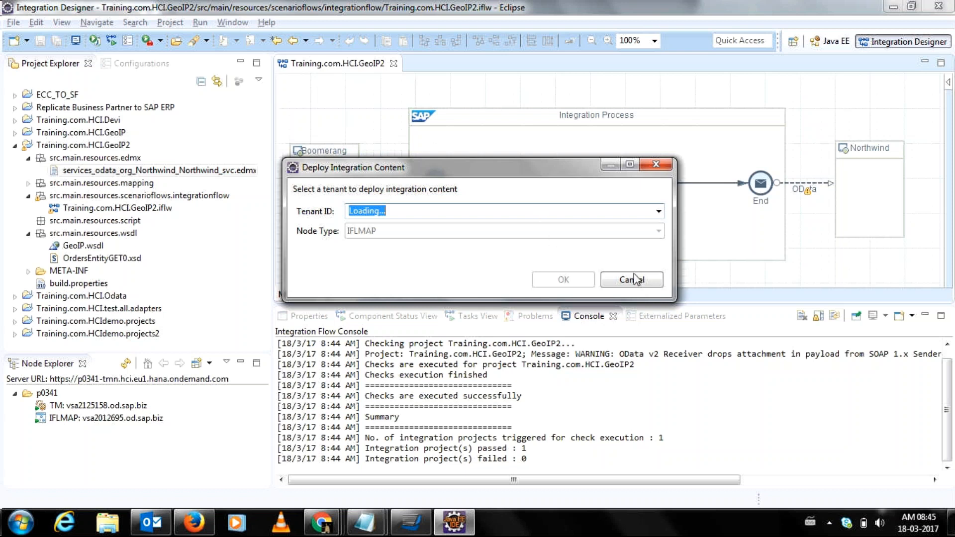
{"action": "left_click", "coordinate": [651, 281]}
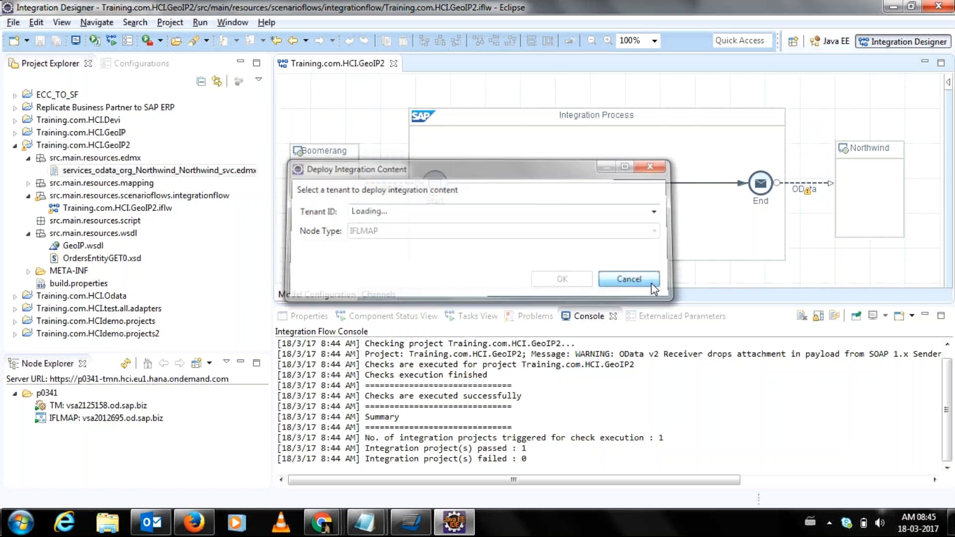
{"action": "right_click", "coordinate": [350, 129]}
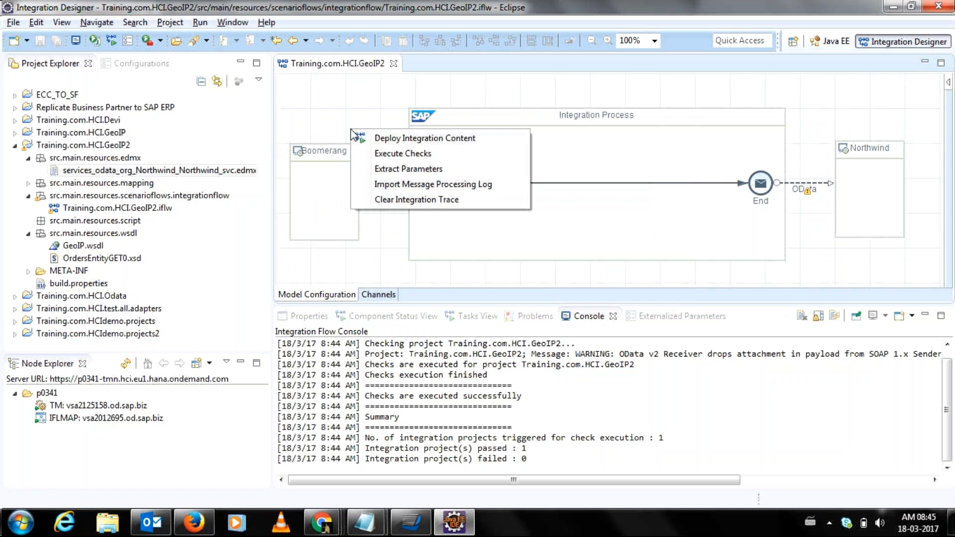
{"action": "left_click", "coordinate": [365, 139]}
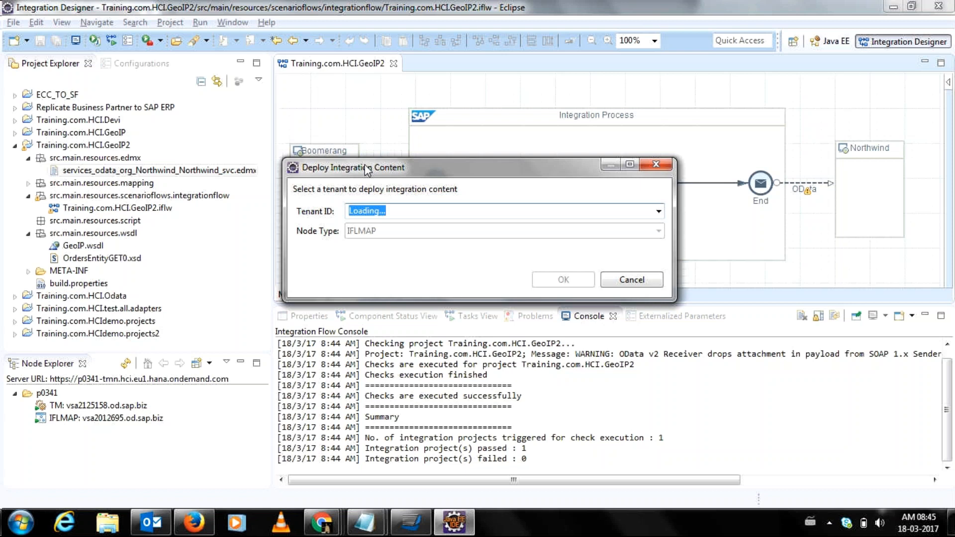
{"action": "left_click", "coordinate": [623, 281]}
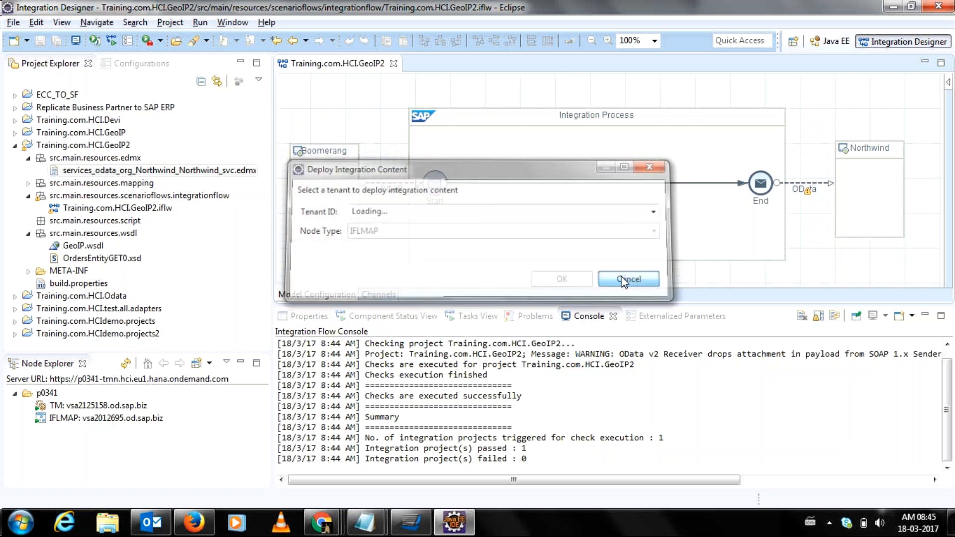
- Rerun the checks on the GeoIP2 integration flow and try deploying it again, opening the Tenant ID choices
{"action": "right_click", "coordinate": [319, 100]}
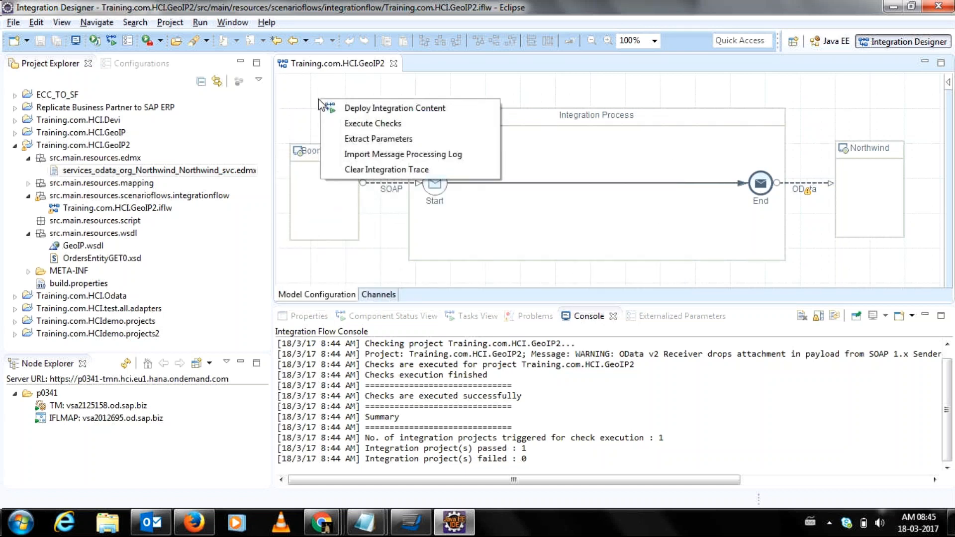
{"action": "left_click", "coordinate": [343, 122]}
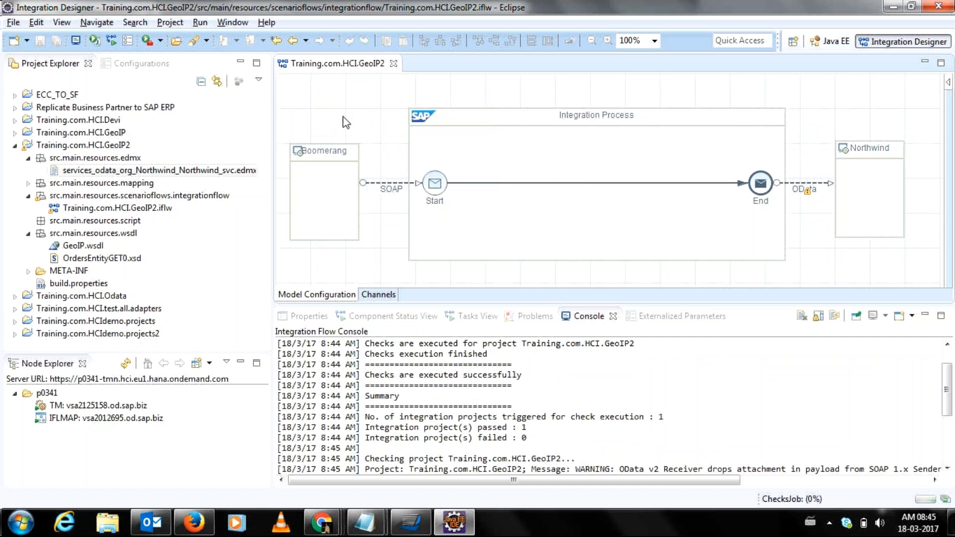
{"action": "right_click", "coordinate": [321, 103]}
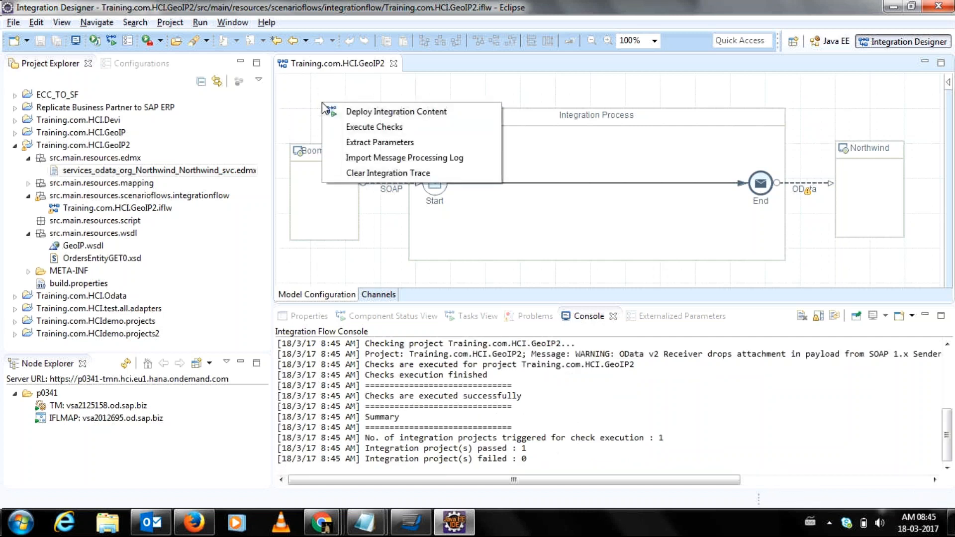
{"action": "left_click", "coordinate": [332, 113]}
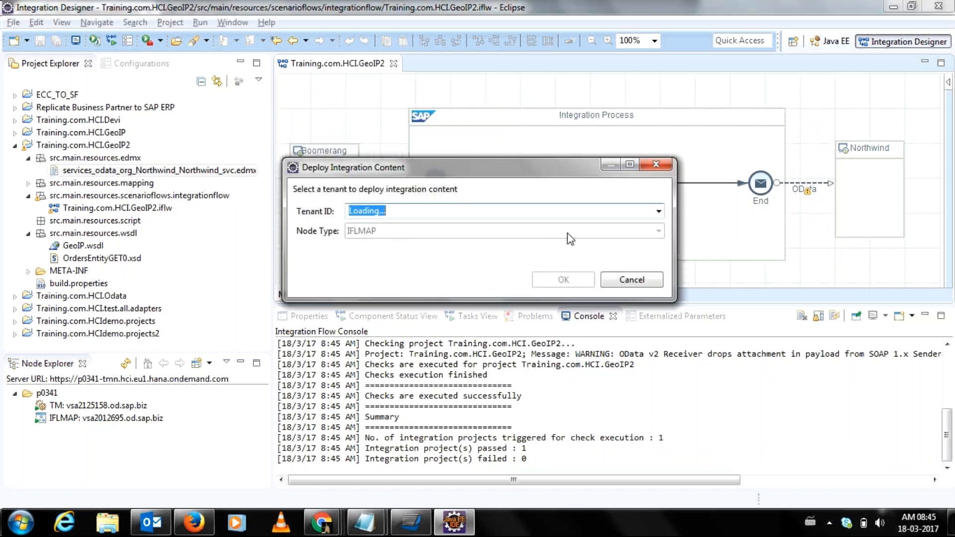
{"action": "left_click", "coordinate": [658, 212]}
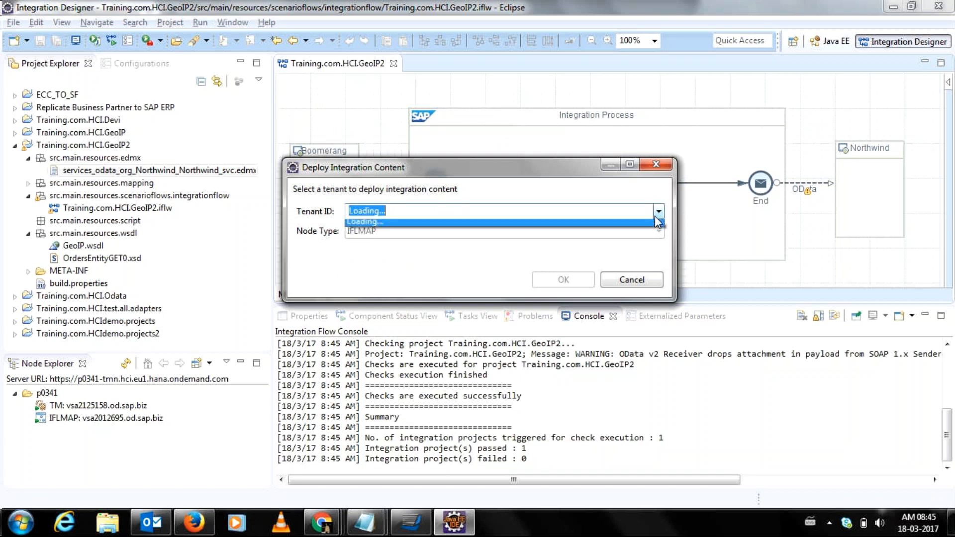
{"action": "left_click", "coordinate": [657, 221]}
{"action": "left_click", "coordinate": [657, 219]}
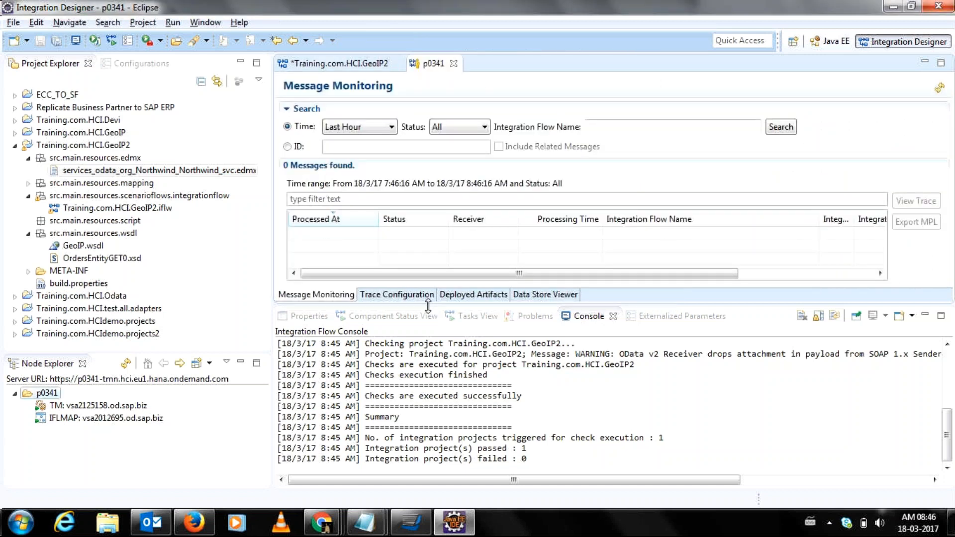
- Enlarge the tenant's monitoring editor and view its Trace Configuration and Deployed Artifacts
{"action": "left_click_drag", "start_coordinate": [427, 305], "coordinate": [424, 360]}
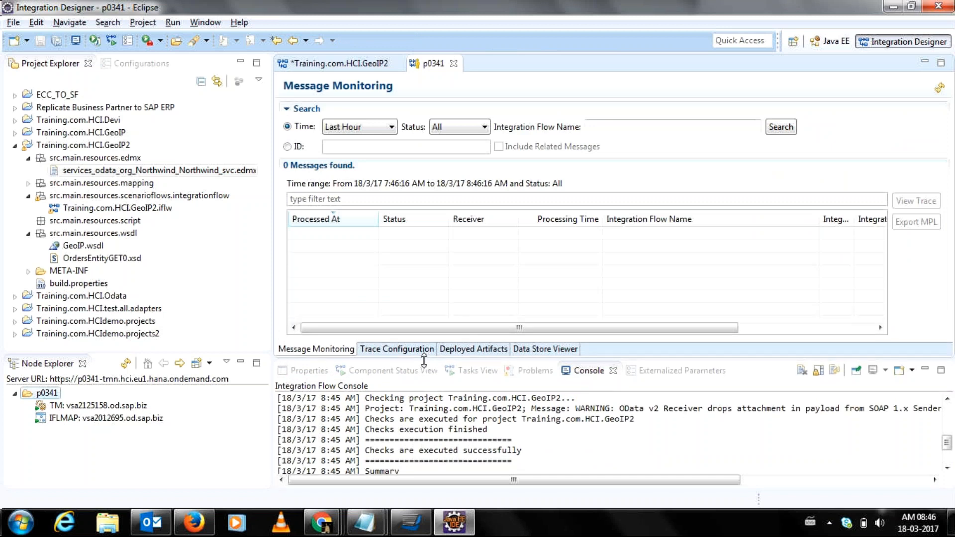
{"action": "left_click", "coordinate": [389, 348]}
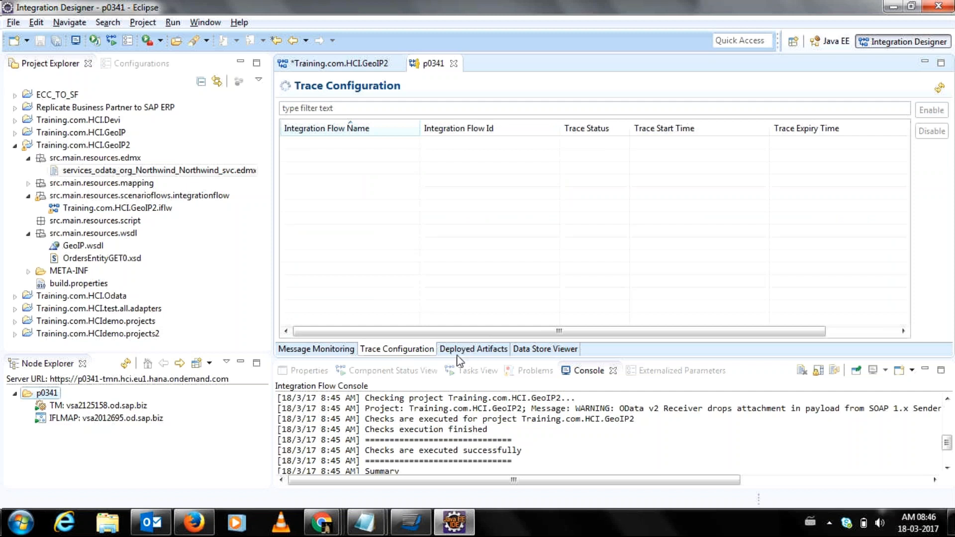
{"action": "left_click", "coordinate": [458, 355]}
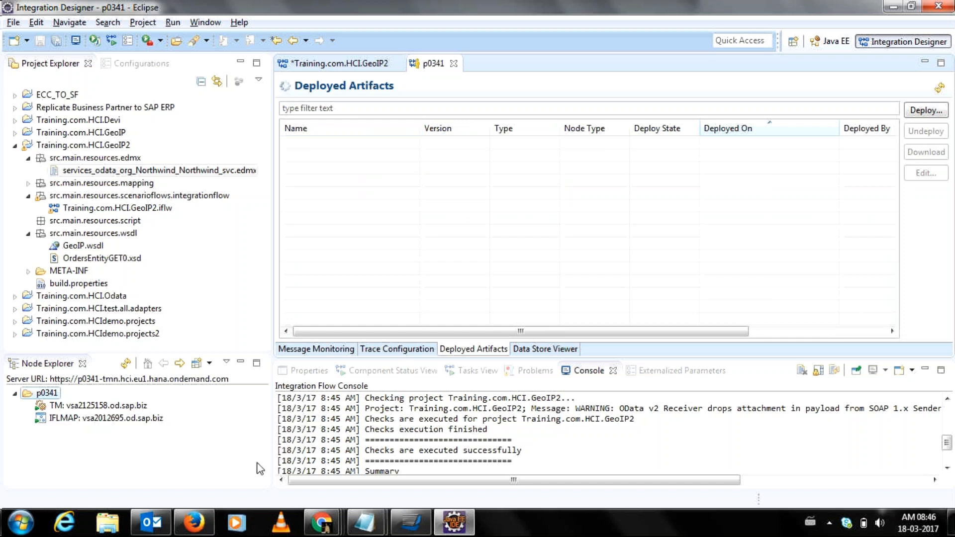
- Switch to Chrome and open the p0341 tenant's itspaces web page in a new tab, authenticating with the SAP Passport certificate
{"action": "left_click", "coordinate": [331, 528]}
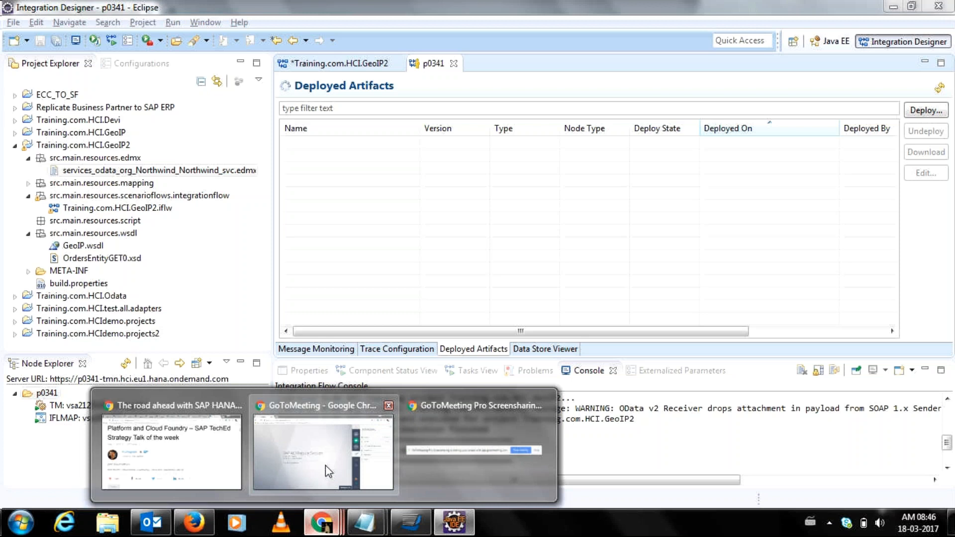
{"action": "mouse_move", "coordinate": [325, 465]}
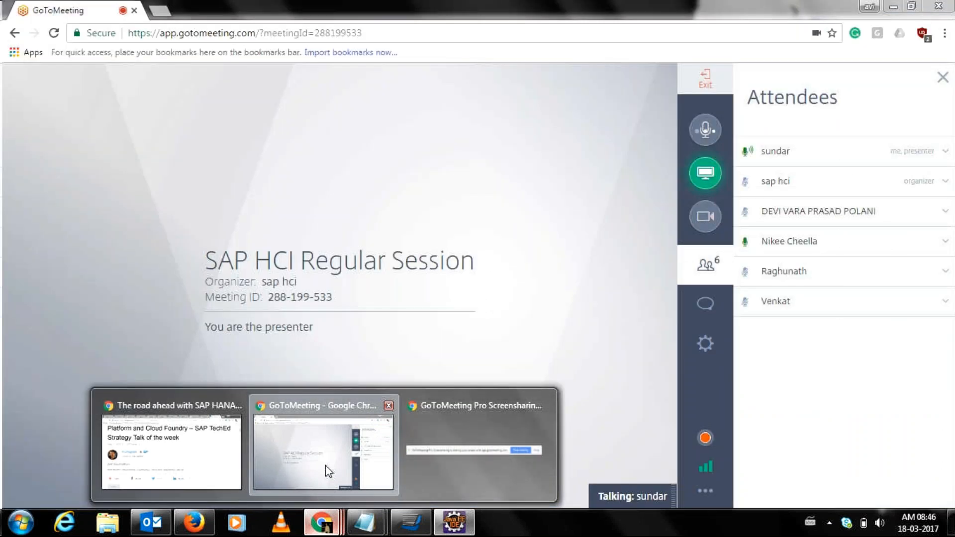
{"action": "left_click", "coordinate": [326, 464]}
{"action": "left_click", "coordinate": [160, 14]}
{"action": "type", "text": "p"}
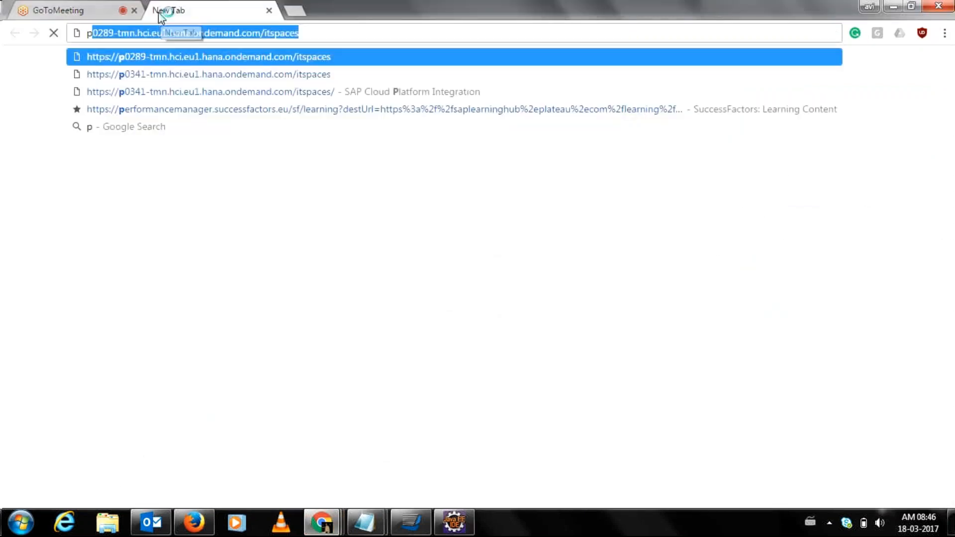
{"action": "key", "text": "Down"}
{"action": "key", "text": "Return"}
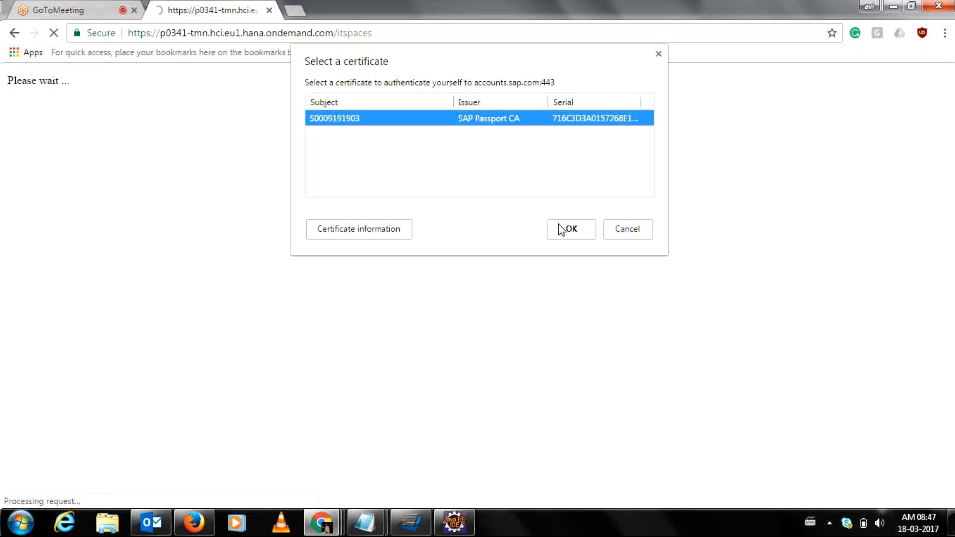
{"action": "left_click", "coordinate": [561, 230]}
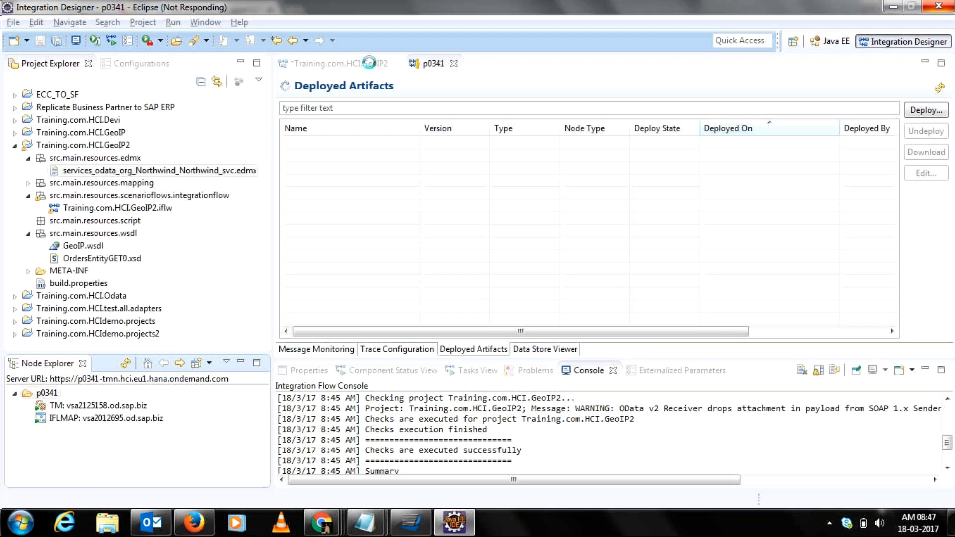
- Look at the deployment dialog in Eclipse, dismiss the error on the tenant's web page, and return to Eclipse
{"action": "key", "text": "alt+Tab"}
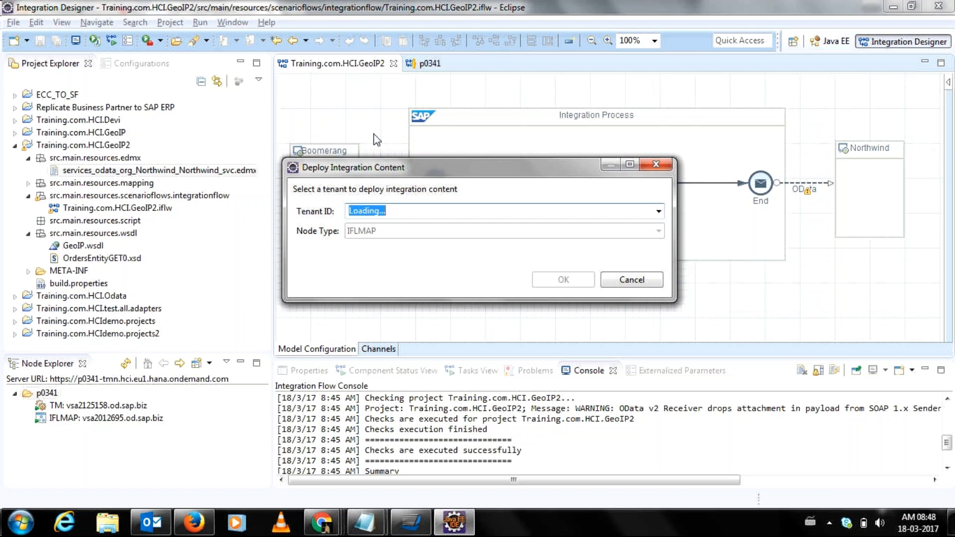
{"action": "key", "text": "alt+Tab"}
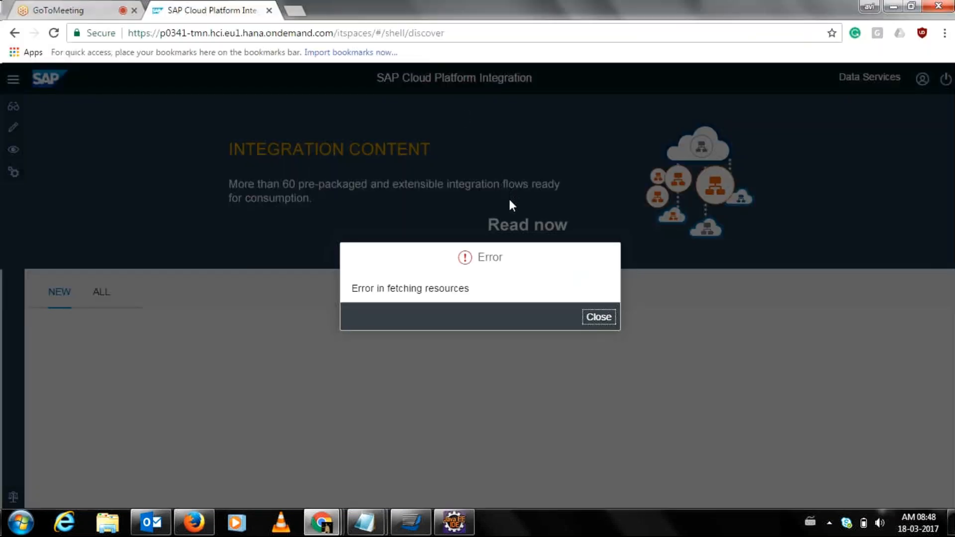
{"action": "left_click", "coordinate": [597, 319]}
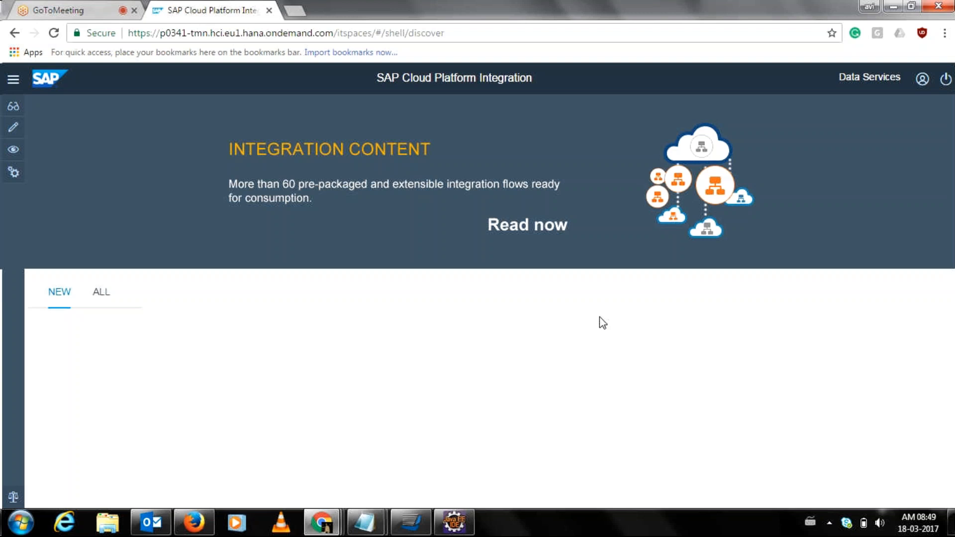
{"action": "key", "text": "alt+Tab"}
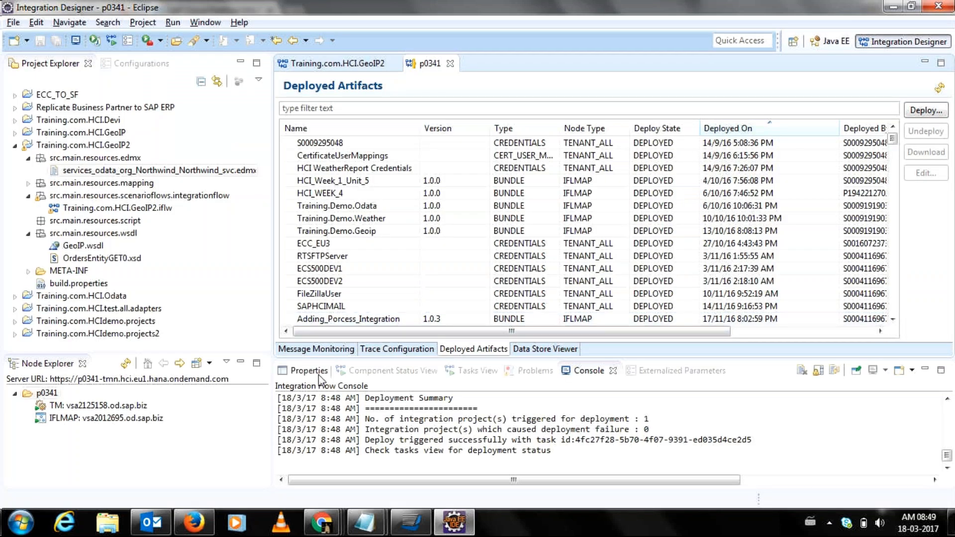
- Refresh the tenant's Deployed Artifacts, sort them by newest deployment date, and select the Training.com.HCI.GeoIP2 bundle
{"action": "left_click", "coordinate": [940, 88]}
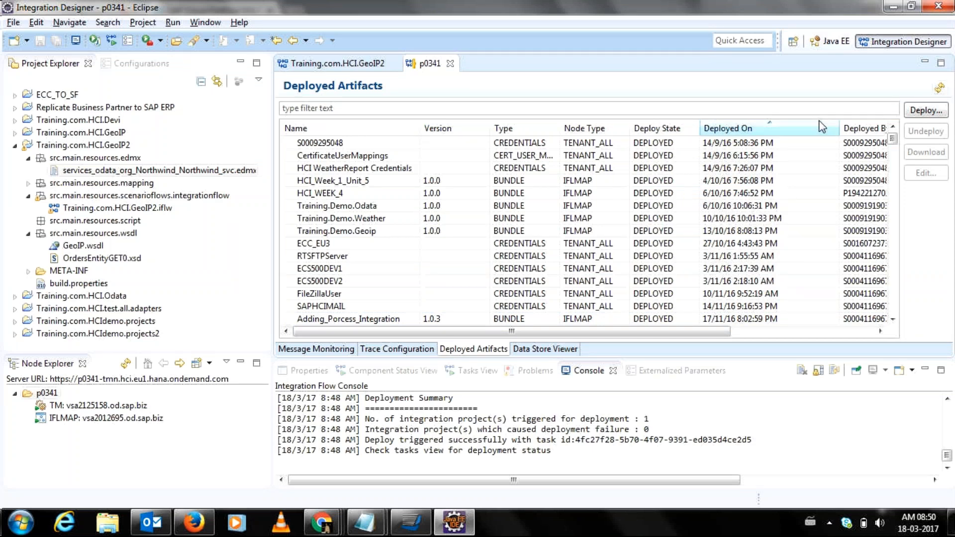
{"action": "left_click", "coordinate": [789, 129]}
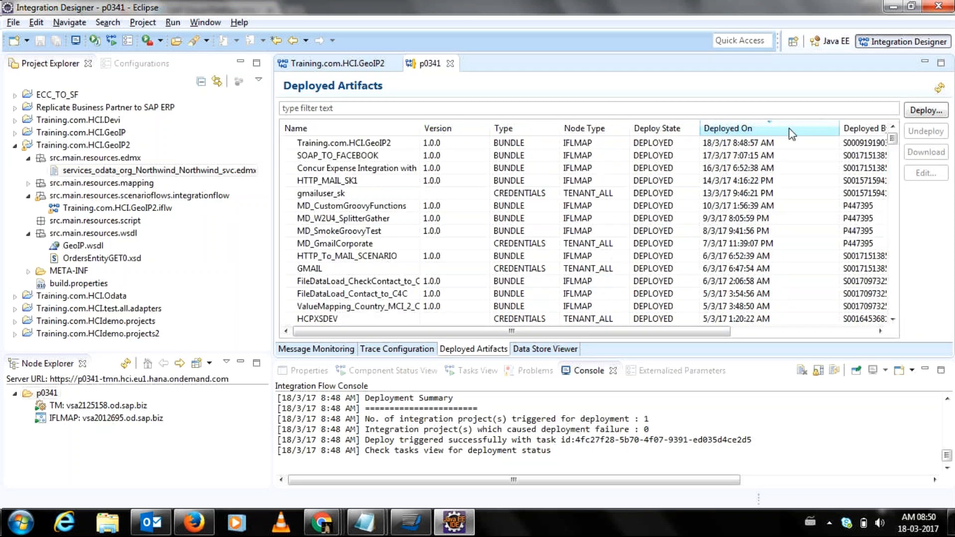
{"action": "left_click", "coordinate": [385, 145]}
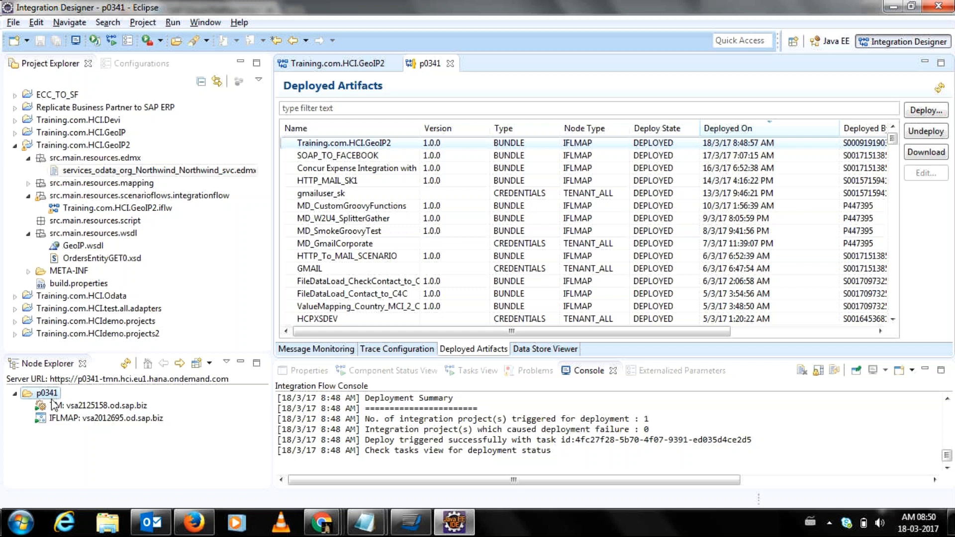
- Show the Services properties of the tenant's IFLMAP node in an enlarged properties area
{"action": "left_click", "coordinate": [114, 423]}
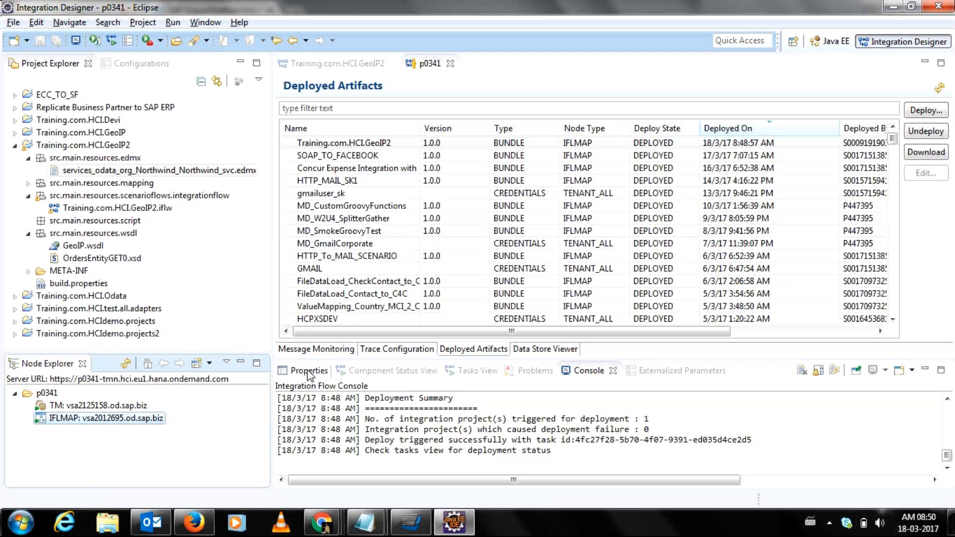
{"action": "left_click", "coordinate": [310, 375]}
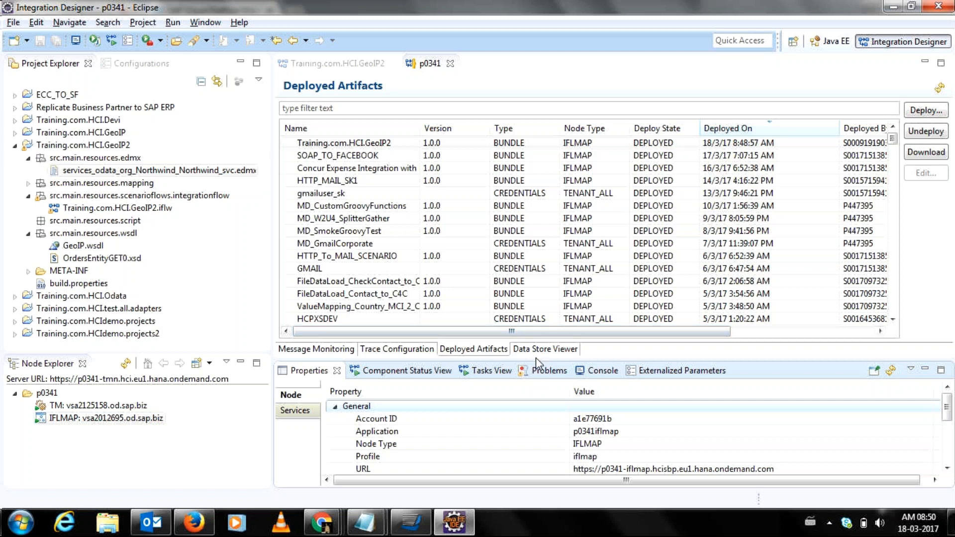
{"action": "left_click_drag", "start_coordinate": [536, 357], "coordinate": [542, 257]}
{"action": "left_click", "coordinate": [306, 312]}
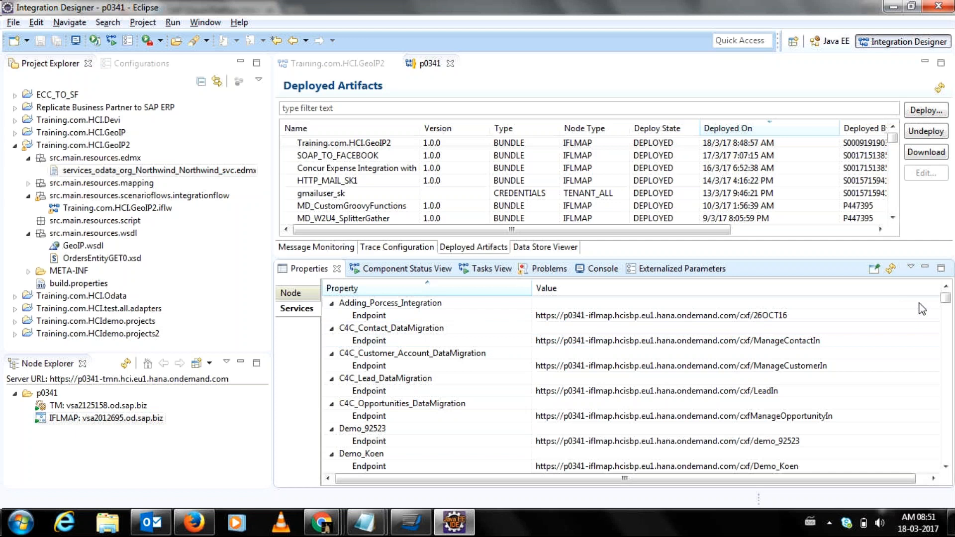
- Copy the endpoint URL of Training.com.HCI.GeoIP2 from the IFLMAP node's service list
{"action": "left_click_drag", "start_coordinate": [945, 301], "coordinate": [949, 372]}
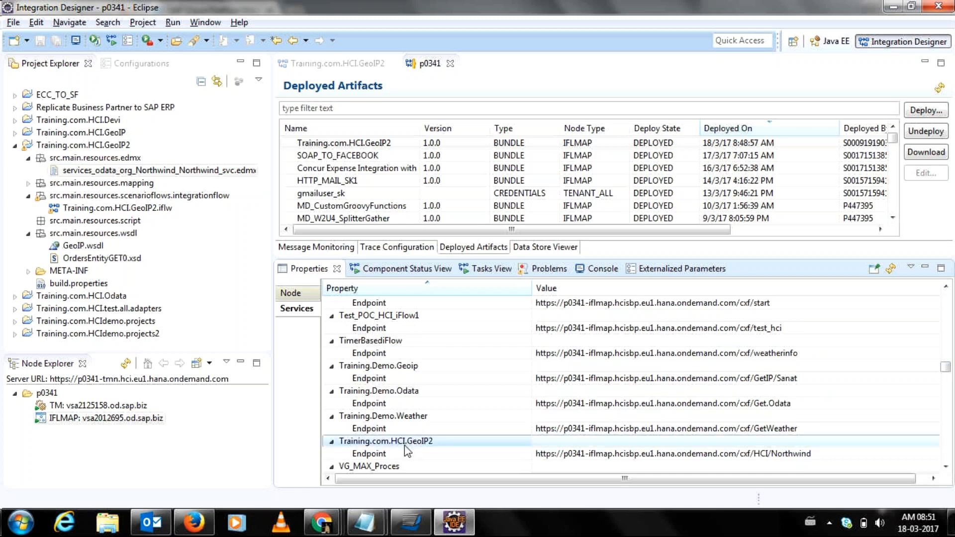
{"action": "left_click", "coordinate": [565, 457]}
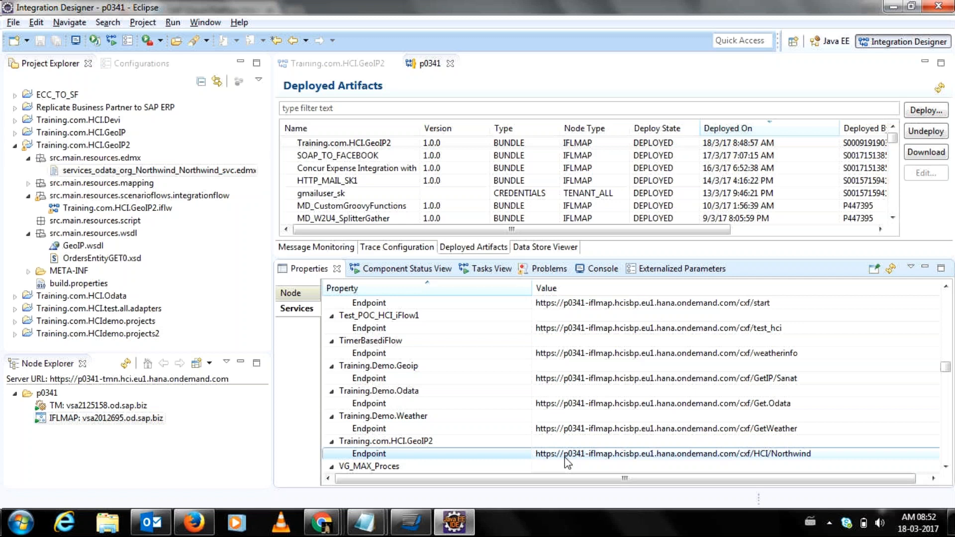
{"action": "right_click", "coordinate": [566, 462]}
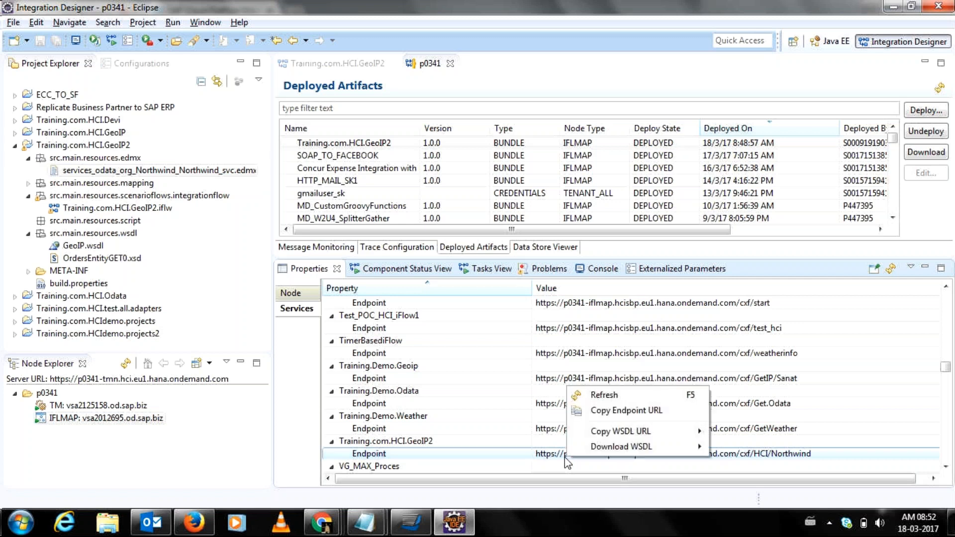
{"action": "left_click", "coordinate": [588, 411]}
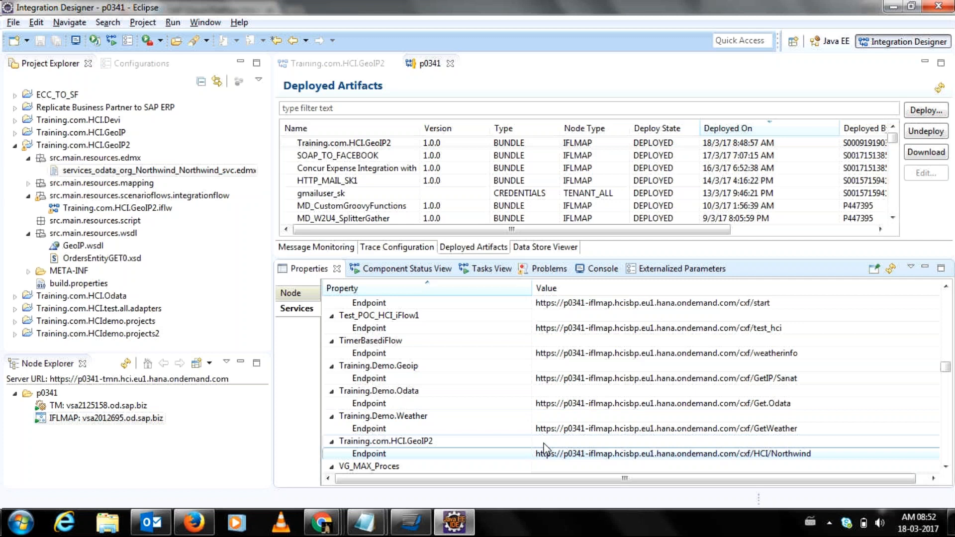
{"action": "mouse_move", "coordinate": [421, 534]}
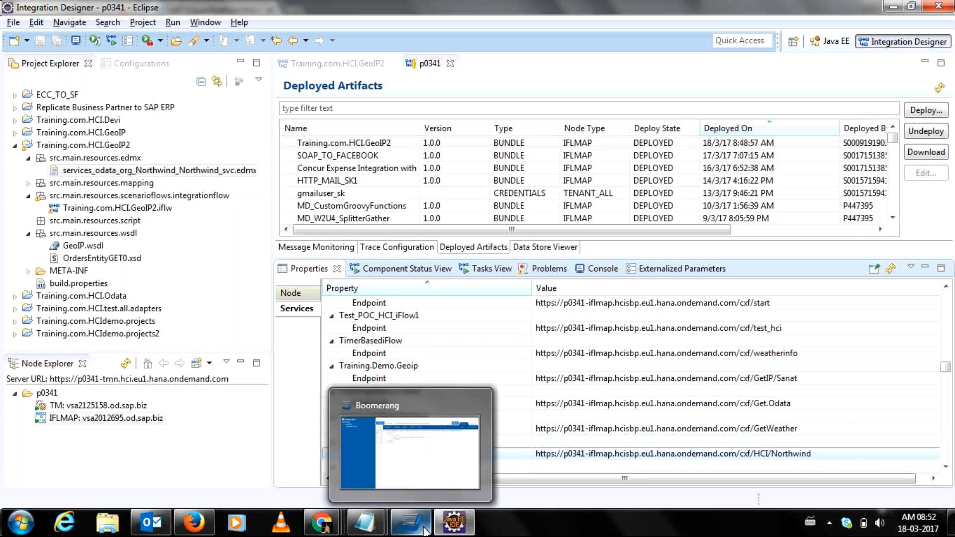
{"action": "left_click", "coordinate": [440, 473]}
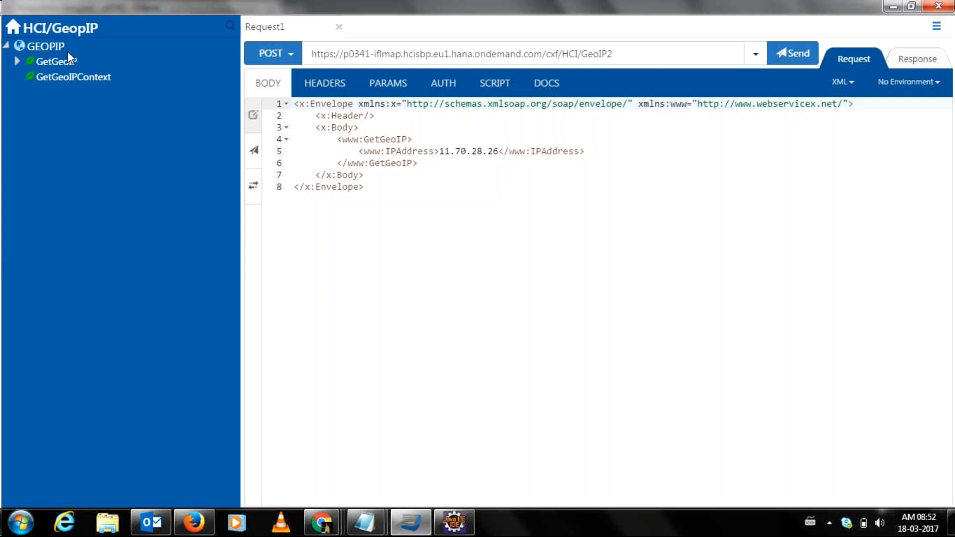
{"action": "left_click", "coordinate": [10, 27]}
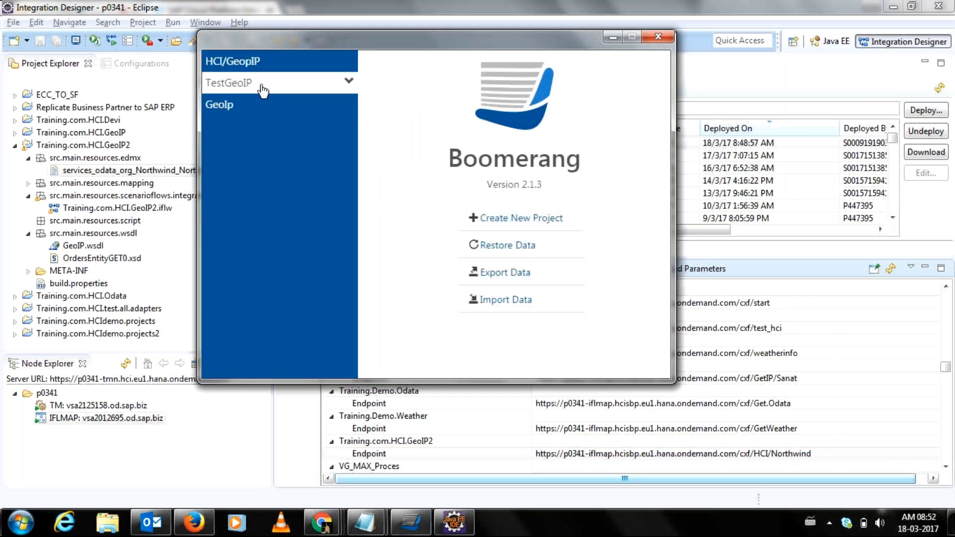
{"action": "left_click", "coordinate": [262, 86]}
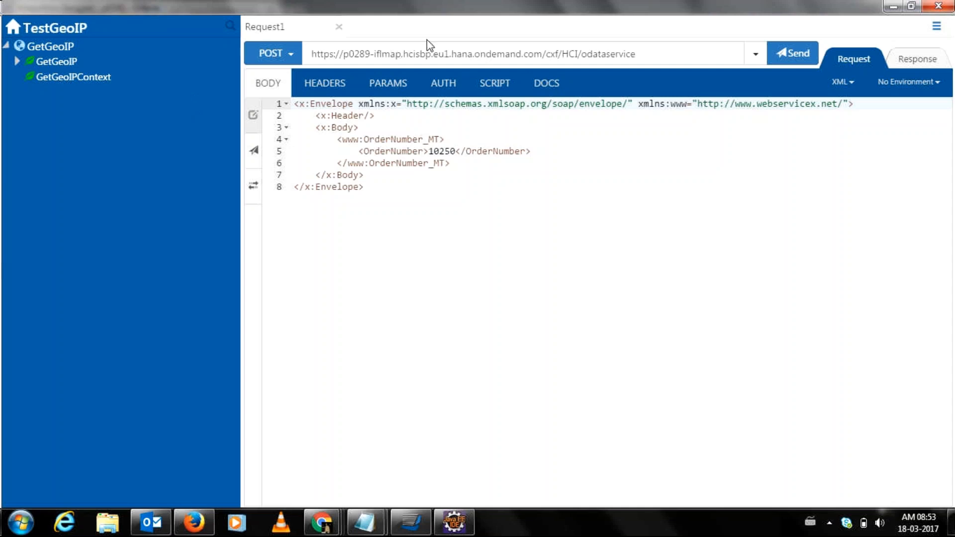
{"action": "triple_click", "coordinate": [427, 52]}
{"action": "key", "text": "ctrl+v"}
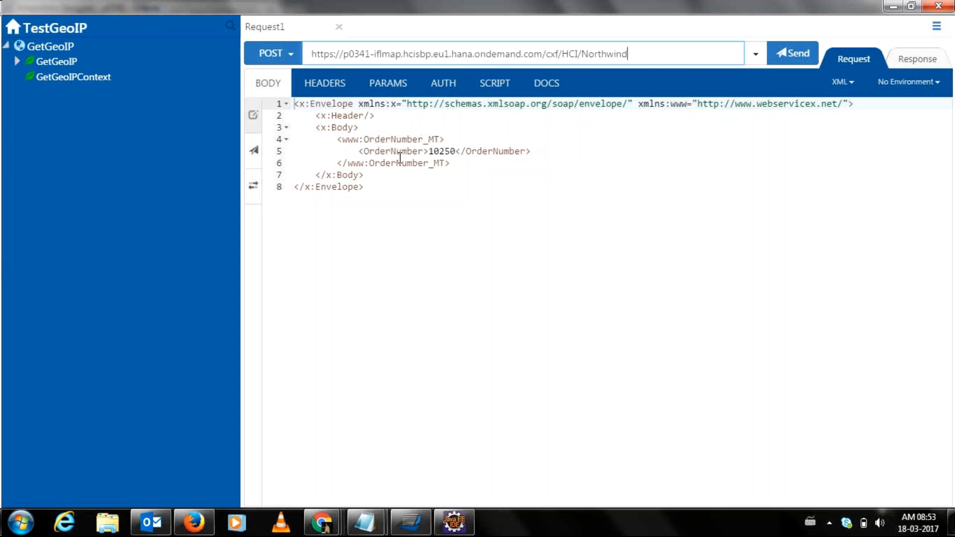
{"action": "left_click", "coordinate": [456, 151]}
{"action": "key", "text": "BackSpace"}
{"action": "key", "text": "BackSpace"}
{"action": "key", "text": "BackSpace"}
{"action": "key", "text": "BackSpace"}
{"action": "key", "text": "BackSpace"}
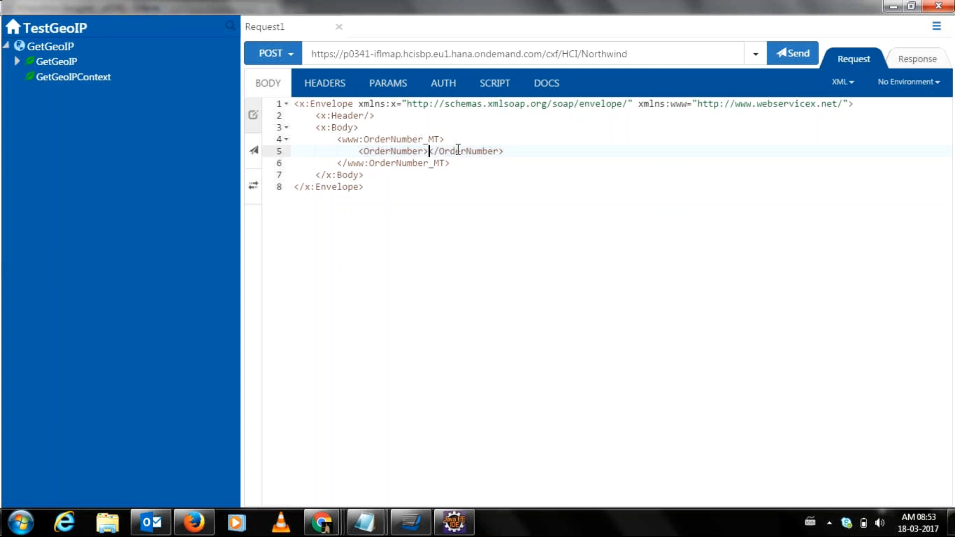
{"action": "key", "text": "ctrl+v"}
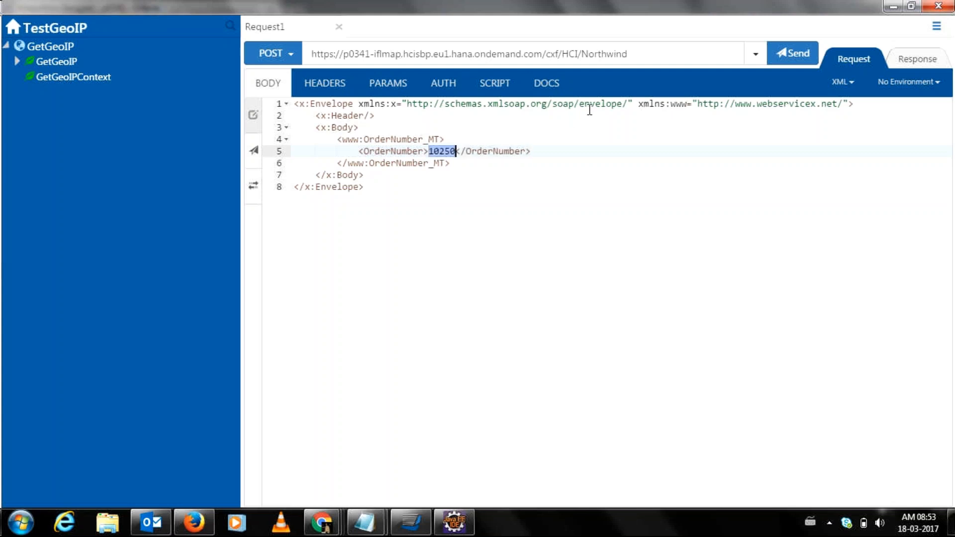
- Send the POST request with an empty OrderNumber, authenticating with the SAP Passport CA certificate, and review the response through to its end
{"action": "key", "text": "BackSpace"}
{"action": "left_click", "coordinate": [558, 201]}
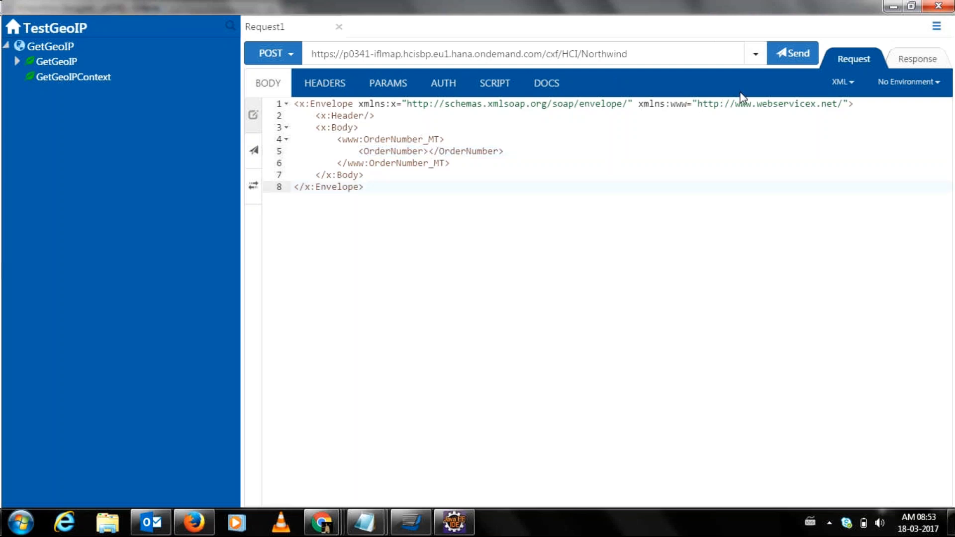
{"action": "left_click", "coordinate": [799, 60]}
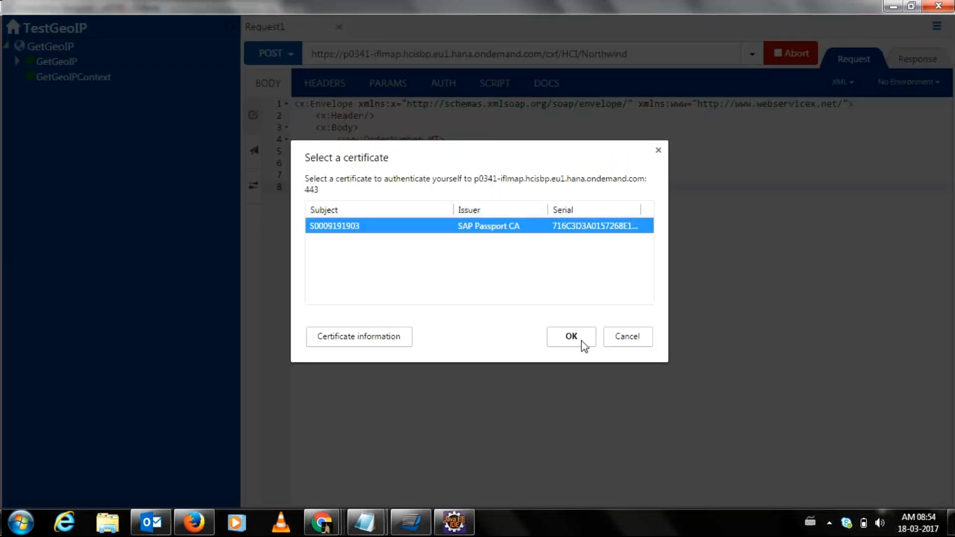
{"action": "left_click", "coordinate": [582, 341]}
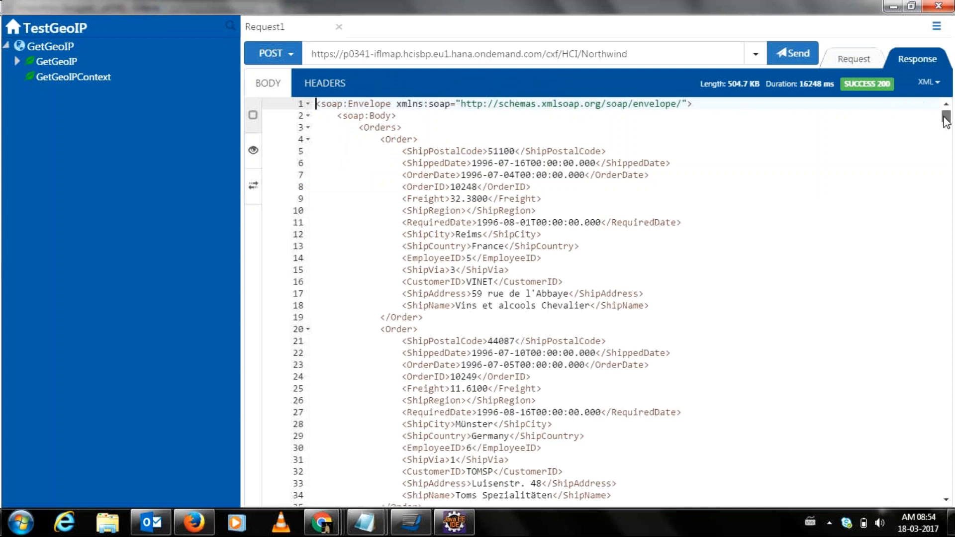
{"action": "left_click_drag", "start_coordinate": [946, 120], "coordinate": [949, 333]}
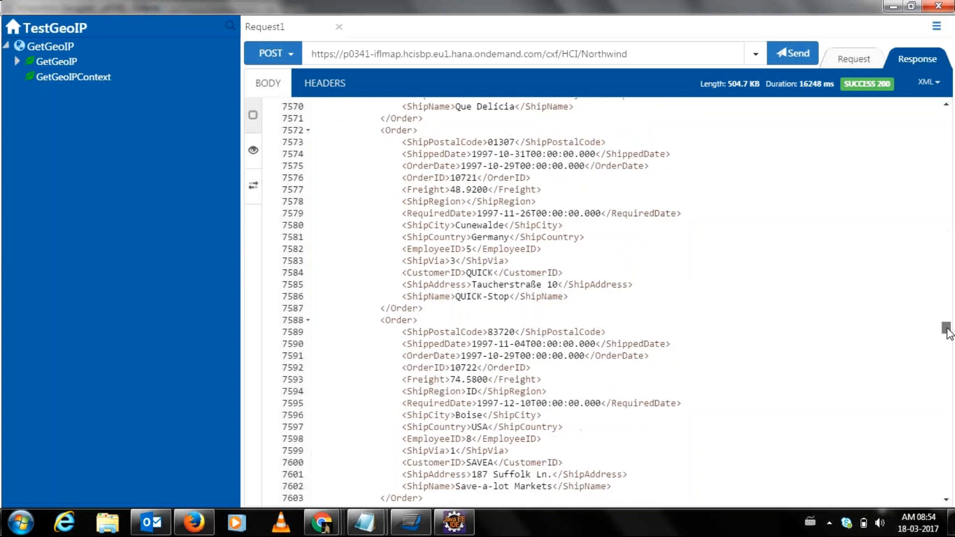
{"action": "scroll", "coordinate": [949, 333], "scroll_direction": "down", "scroll_amount": 8}
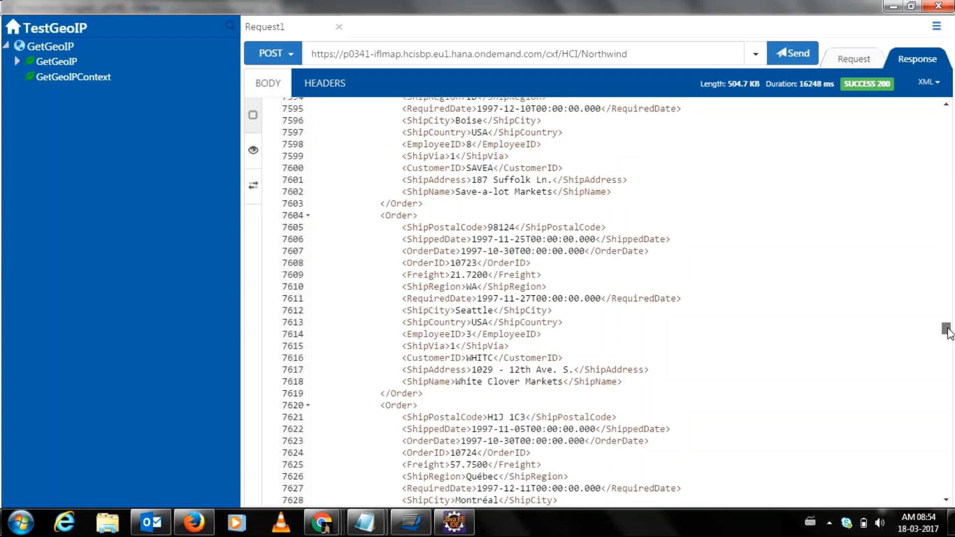
{"action": "scroll", "coordinate": [948, 330], "scroll_direction": "down", "scroll_amount": 16}
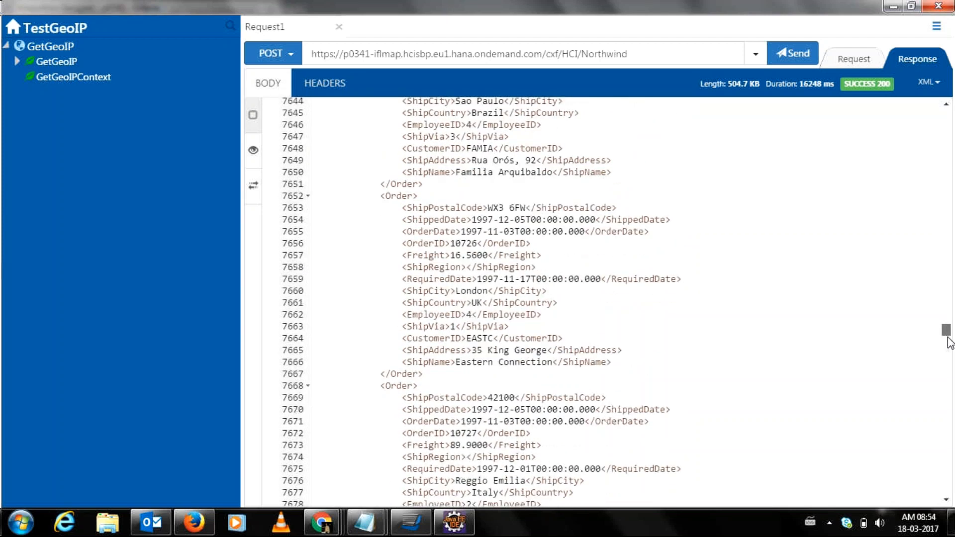
{"action": "left_click_drag", "start_coordinate": [948, 338], "coordinate": [948, 499]}
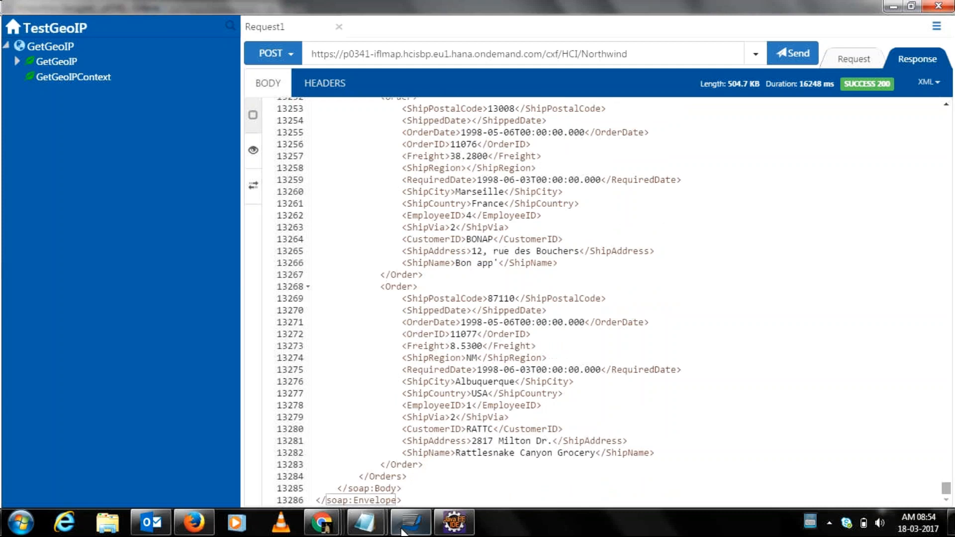
- Switch to Eclipse and start modelling the Northwind OData receiver channel's operation, connecting to the Northwind.svc service address
{"action": "left_click", "coordinate": [454, 522]}
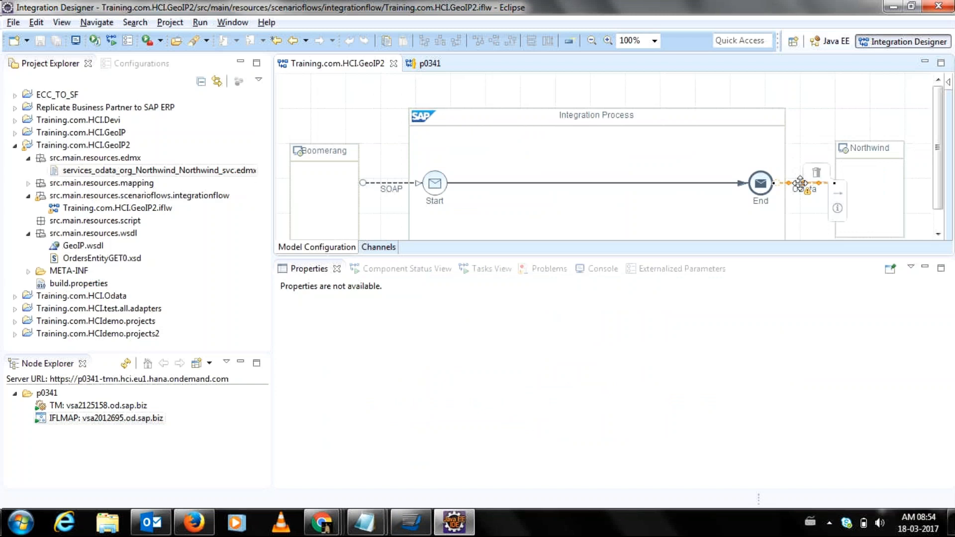
{"action": "double_click", "coordinate": [800, 184]}
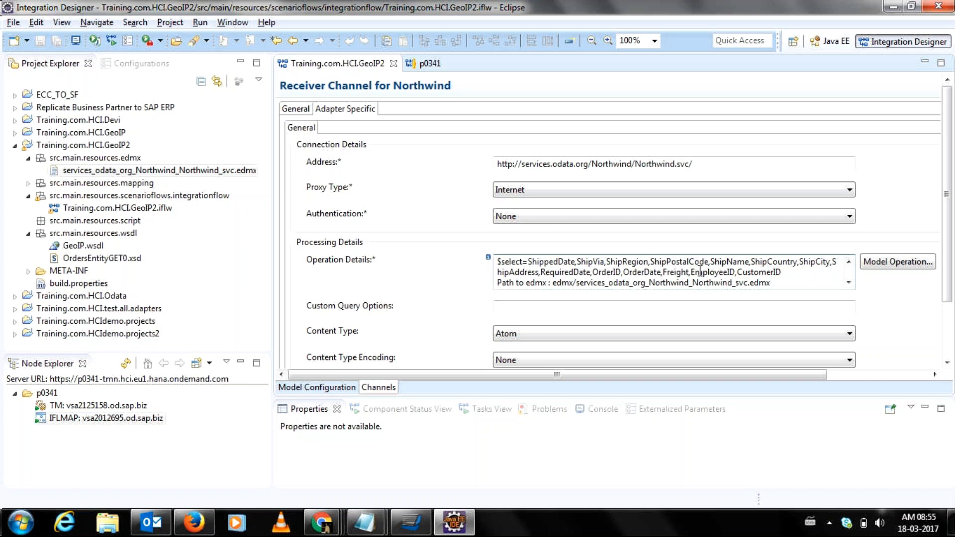
{"action": "left_click", "coordinate": [886, 273]}
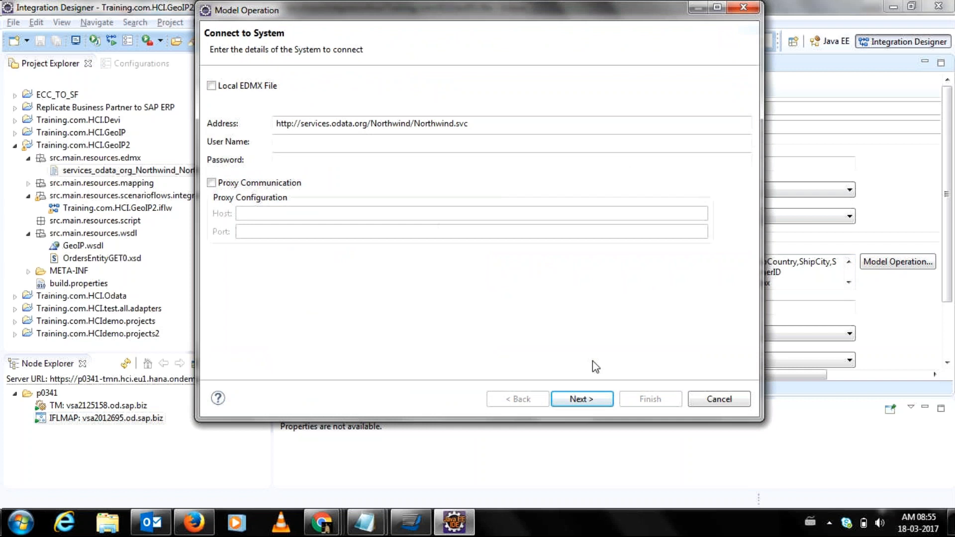
{"action": "left_click", "coordinate": [582, 399]}
- Select all fields of the Orders entity, from CustomerID through ShippedDate, for the Query(GET) operation
{"action": "left_click", "coordinate": [230, 122]}
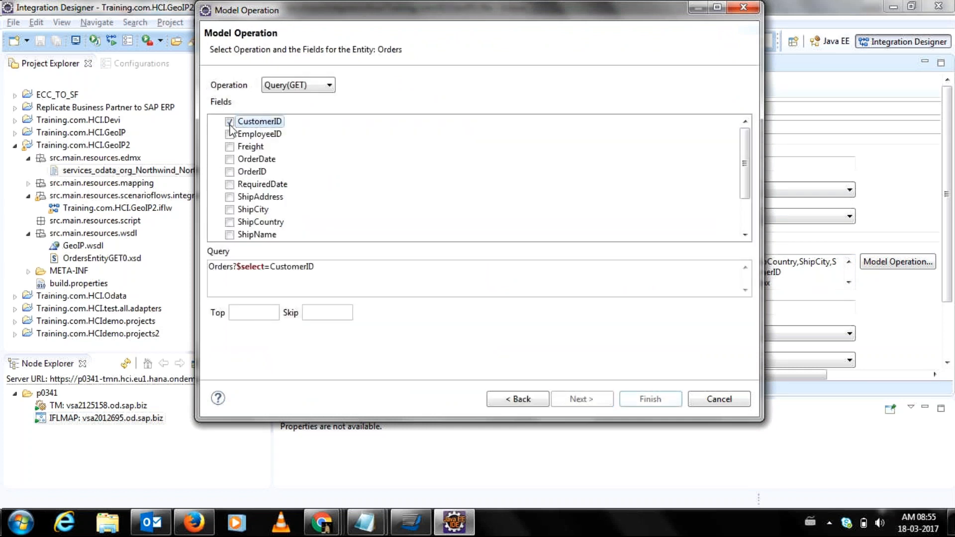
{"action": "left_click", "coordinate": [229, 134]}
{"action": "left_click", "coordinate": [229, 160]}
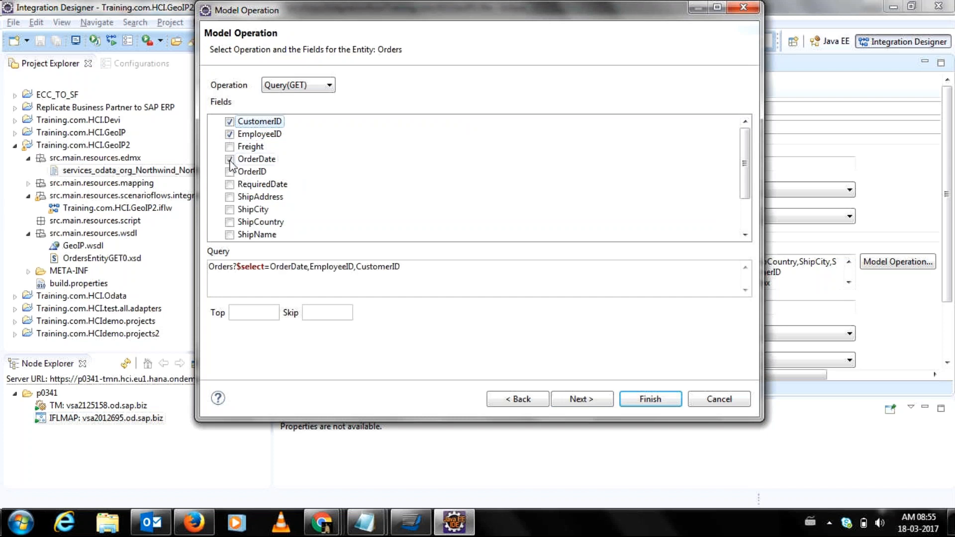
{"action": "left_click", "coordinate": [229, 147]}
{"action": "left_click", "coordinate": [229, 172]}
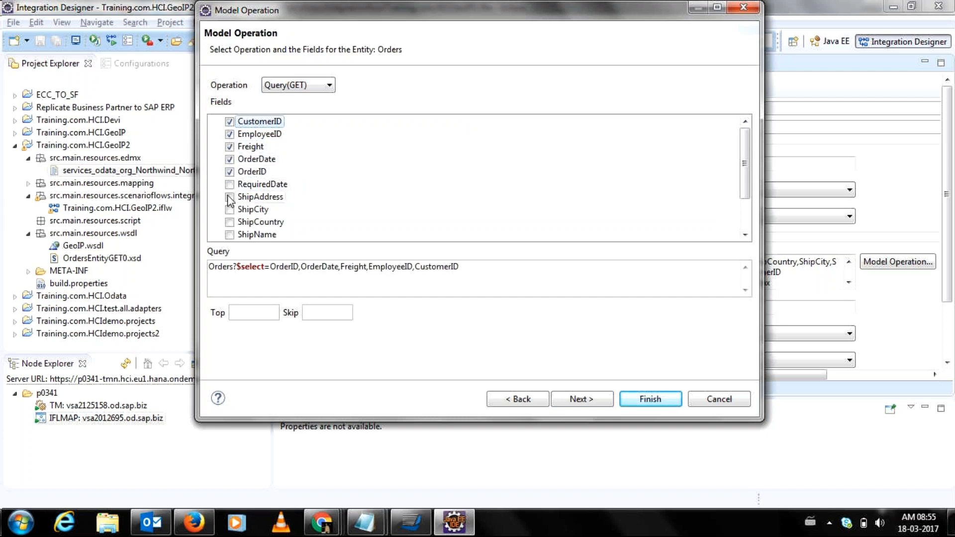
{"action": "left_click", "coordinate": [230, 197]}
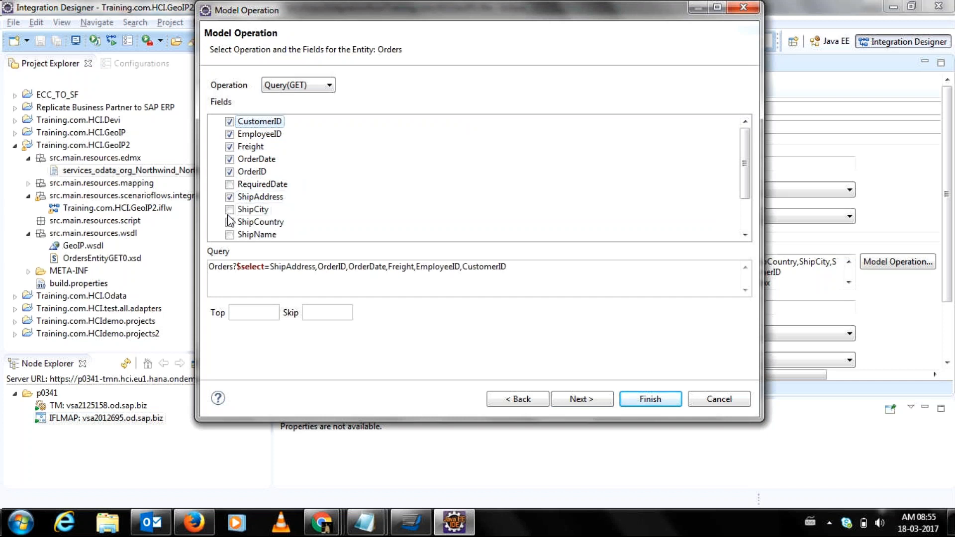
{"action": "left_click", "coordinate": [229, 210]}
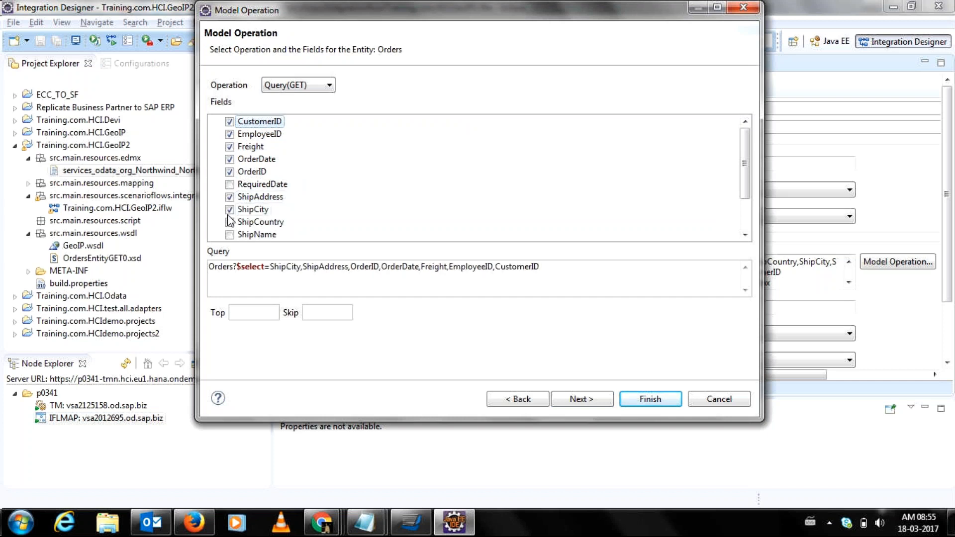
{"action": "left_click", "coordinate": [231, 188]}
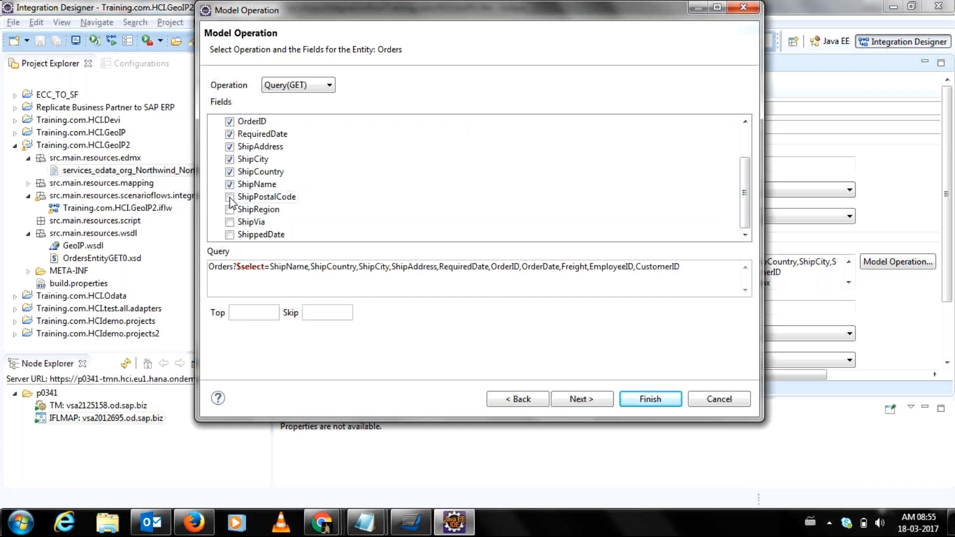
{"action": "left_click", "coordinate": [230, 198]}
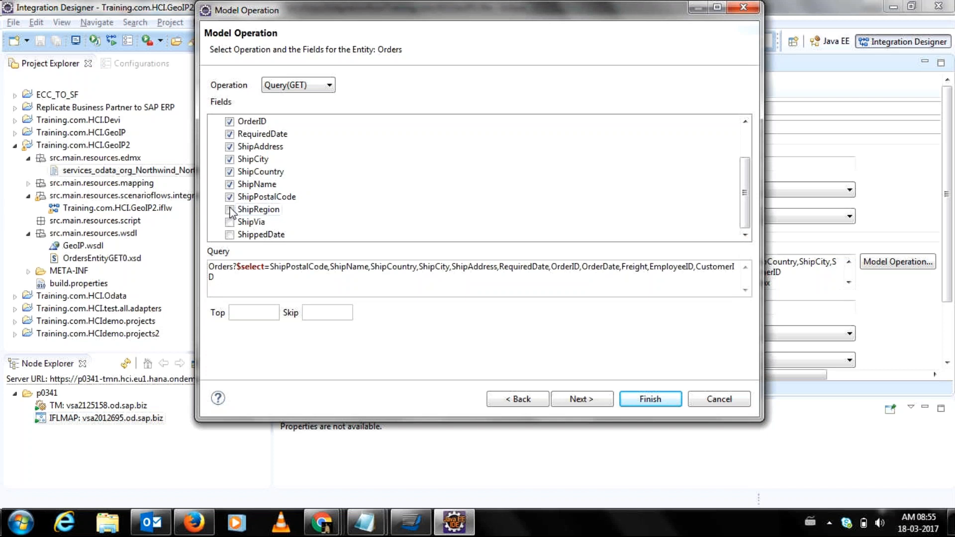
{"action": "left_click", "coordinate": [229, 210]}
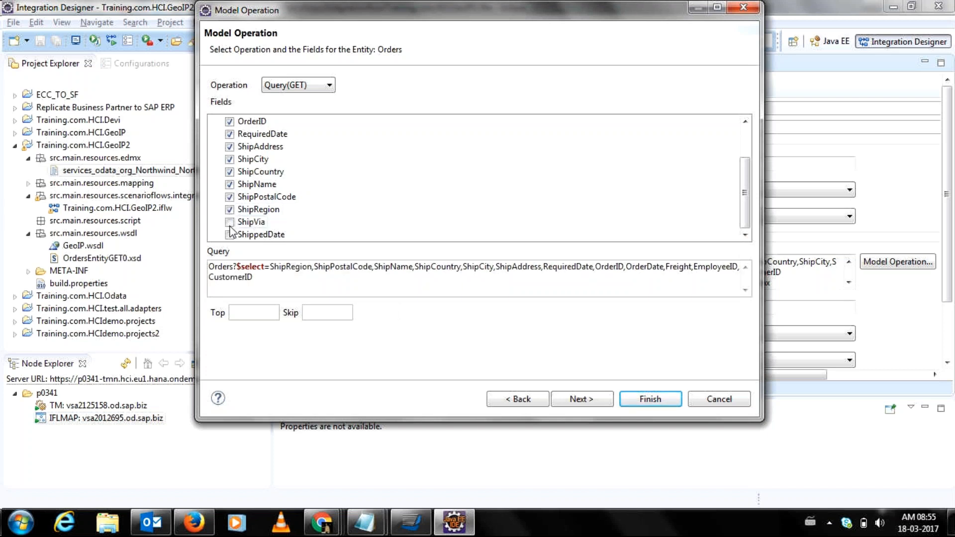
- Add a filter condition on OrderID using the eq operator, input type Text and the wanted order number as value
{"action": "left_click", "coordinate": [294, 102]}
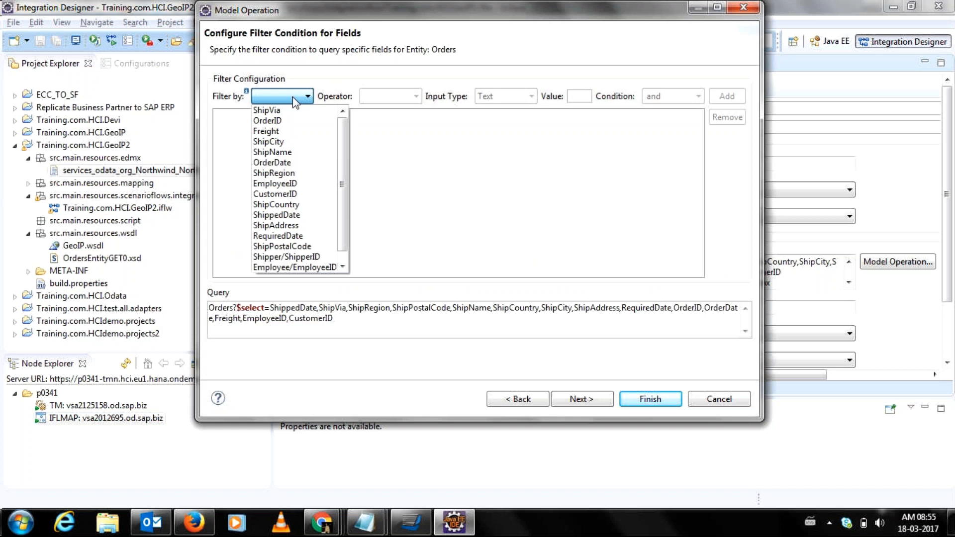
{"action": "left_click", "coordinate": [288, 124]}
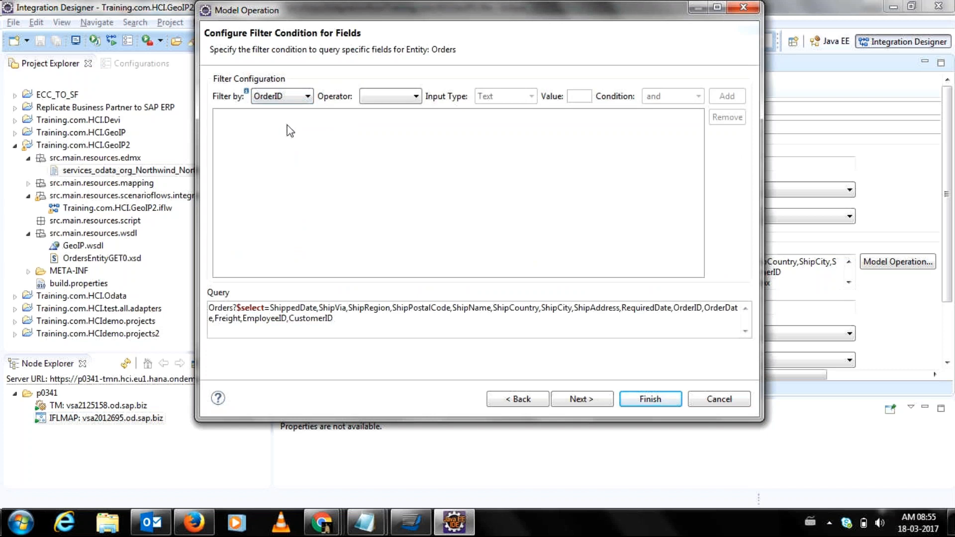
{"action": "left_click", "coordinate": [580, 97]}
{"action": "type", "text": "10"}
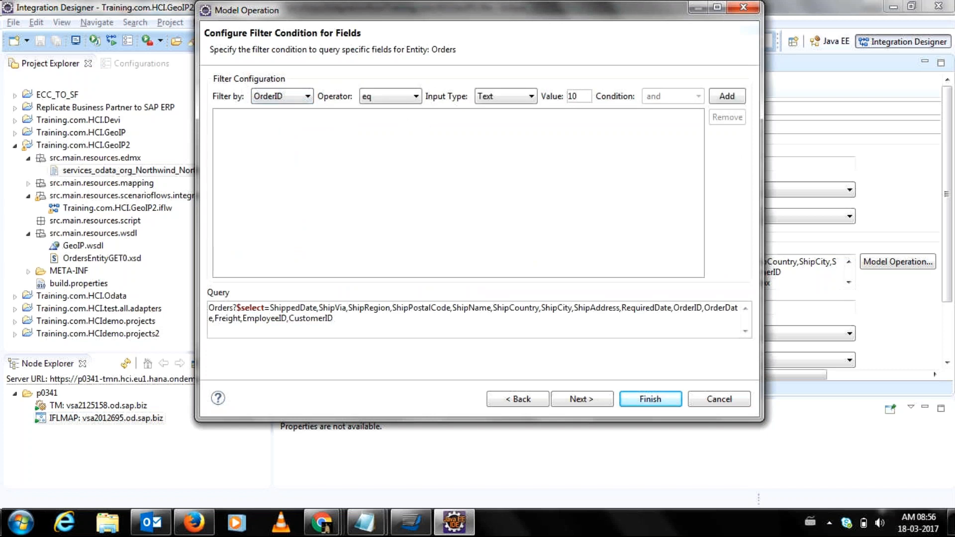
{"action": "type", "text": "249"}
{"action": "left_click", "coordinate": [727, 98]}
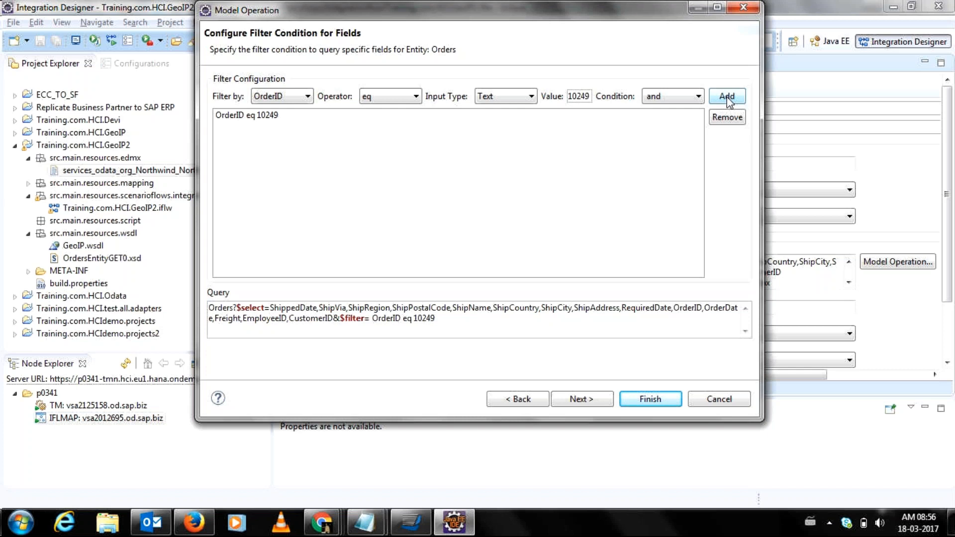
- Finish the operation model with the OrderID filter and save the generated Orders schema as a new XSD file
{"action": "left_click", "coordinate": [690, 101]}
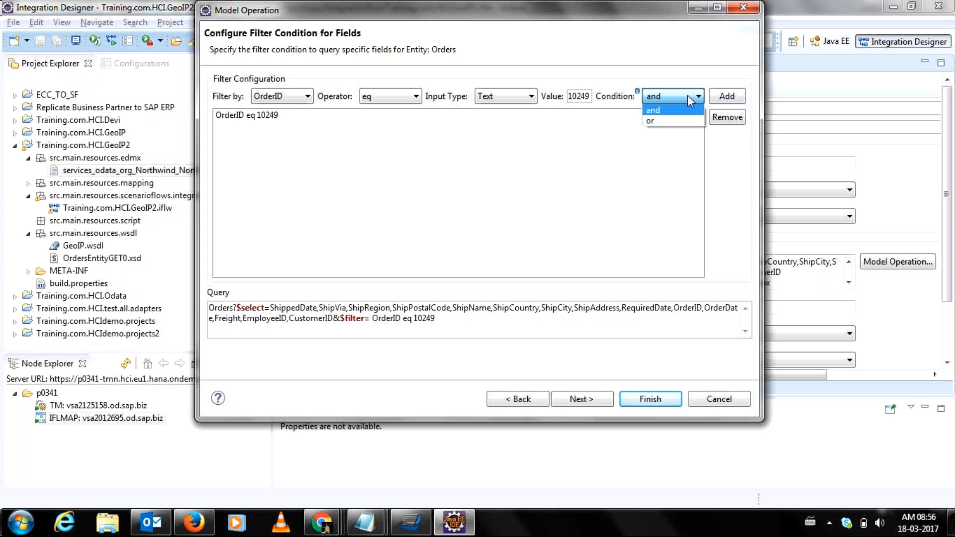
{"action": "left_click", "coordinate": [690, 101]}
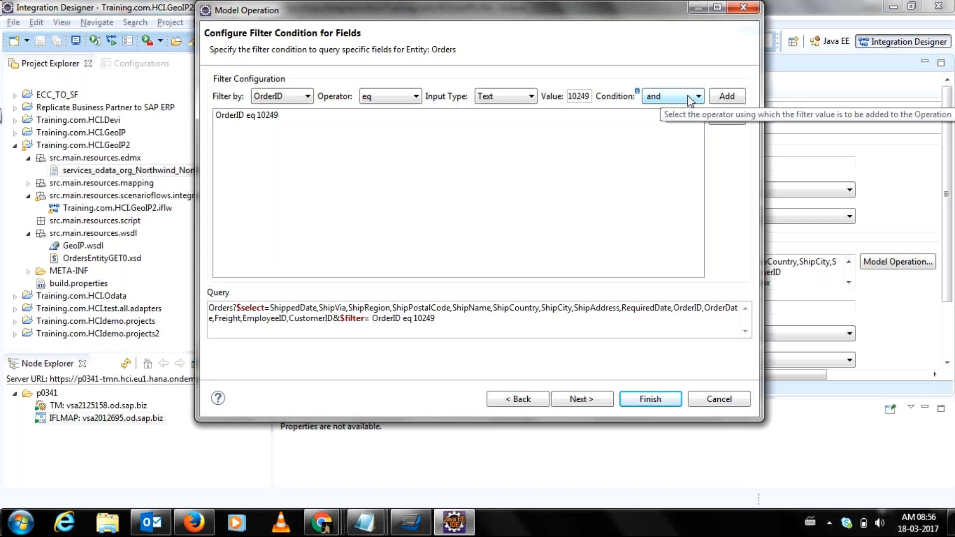
{"action": "left_click", "coordinate": [348, 211]}
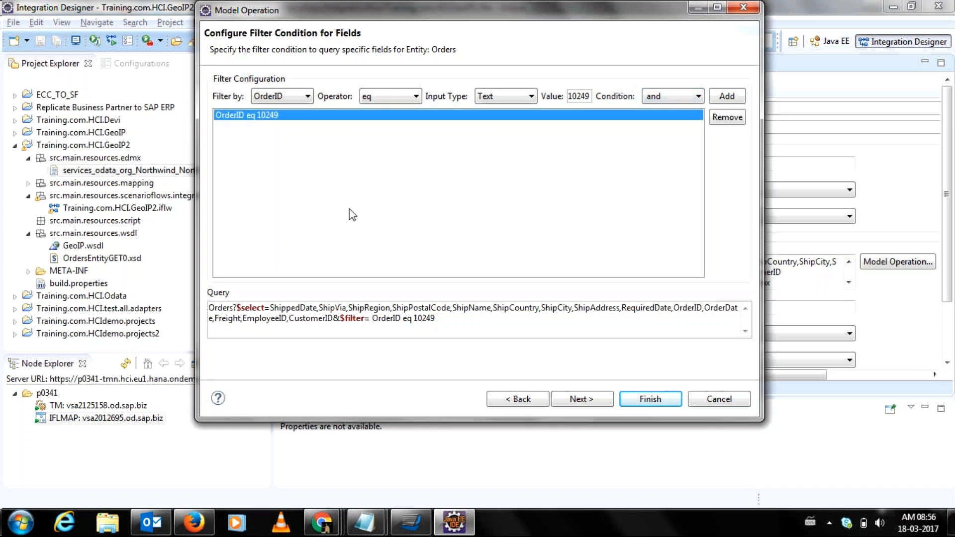
{"action": "left_click", "coordinate": [645, 403]}
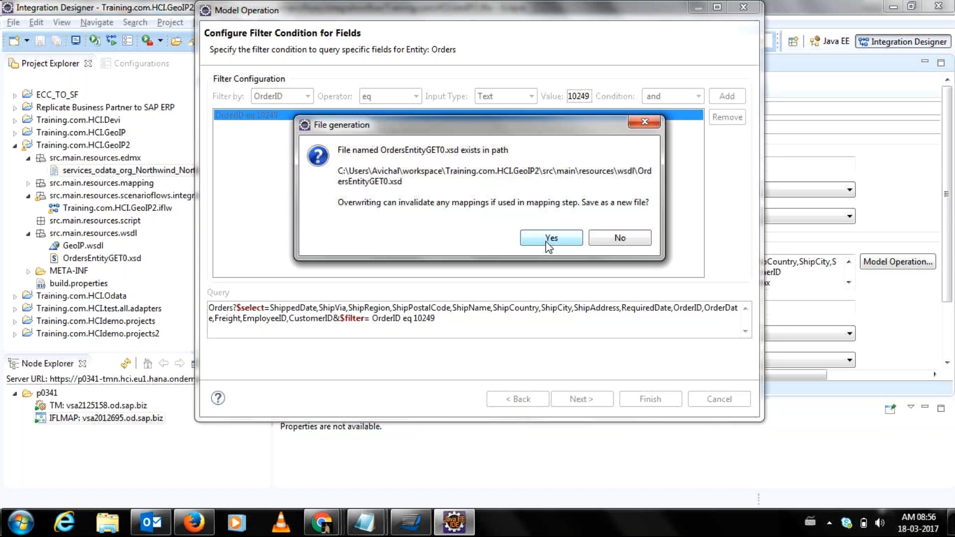
{"action": "left_click", "coordinate": [550, 239]}
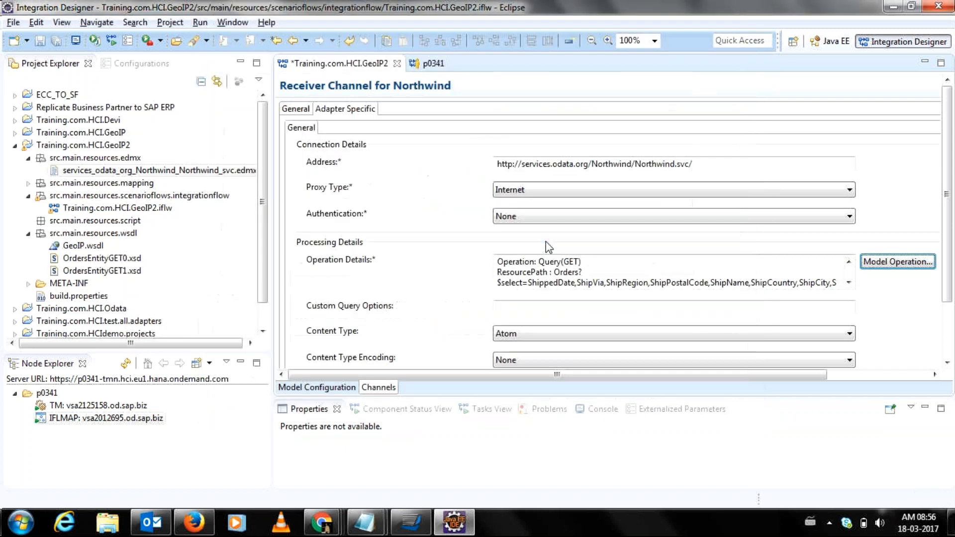
{"action": "left_click", "coordinate": [131, 274]}
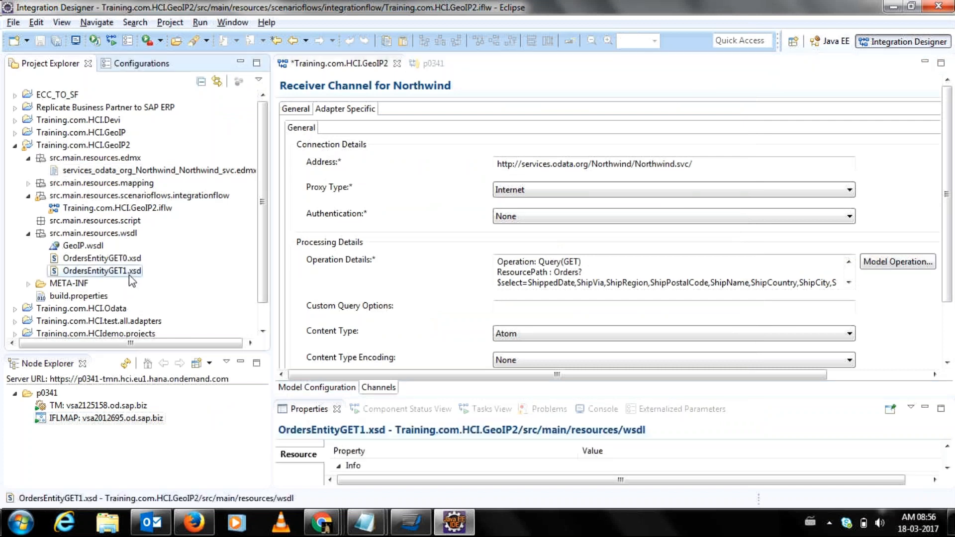
- Return to the integration flow's model view, save the flow and execute the checks on it
{"action": "left_click", "coordinate": [293, 388]}
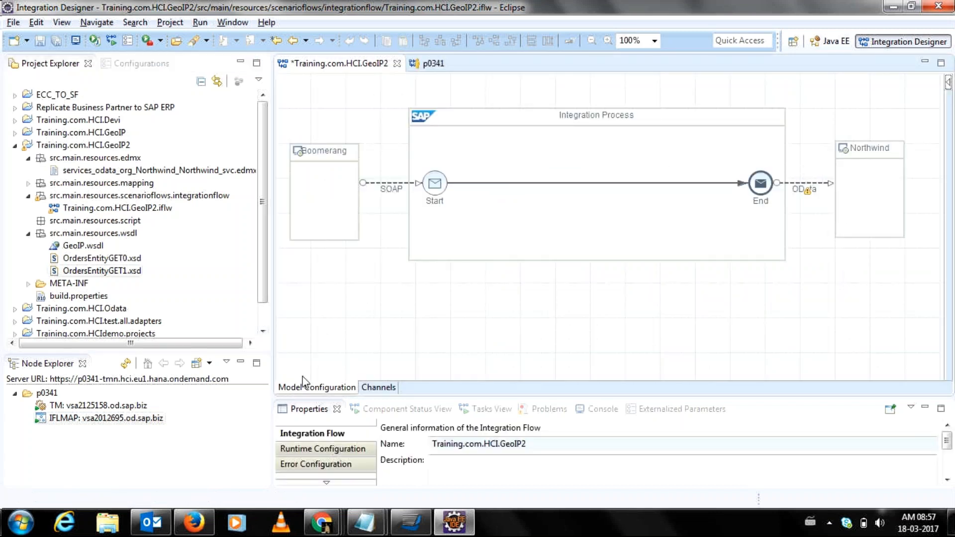
{"action": "key", "text": "ctrl+s"}
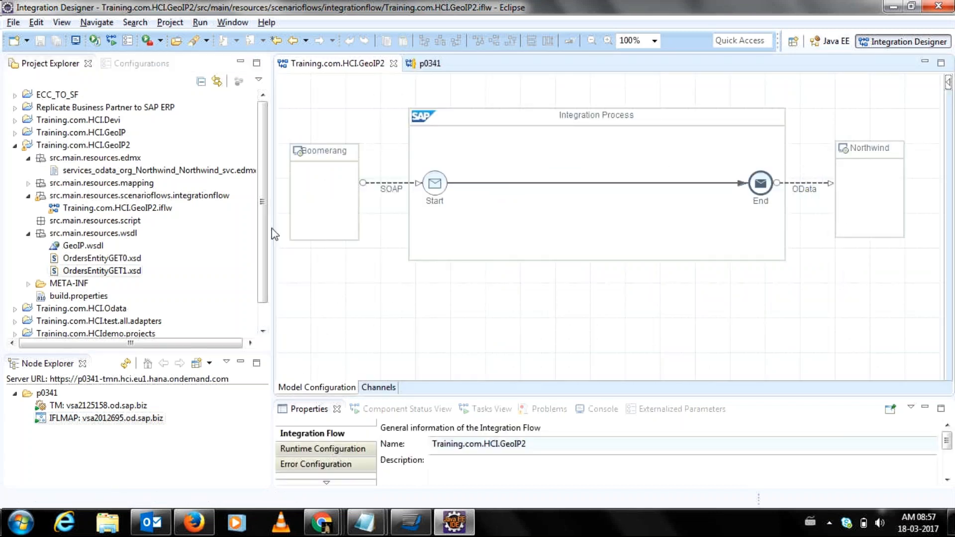
{"action": "right_click", "coordinate": [399, 260]}
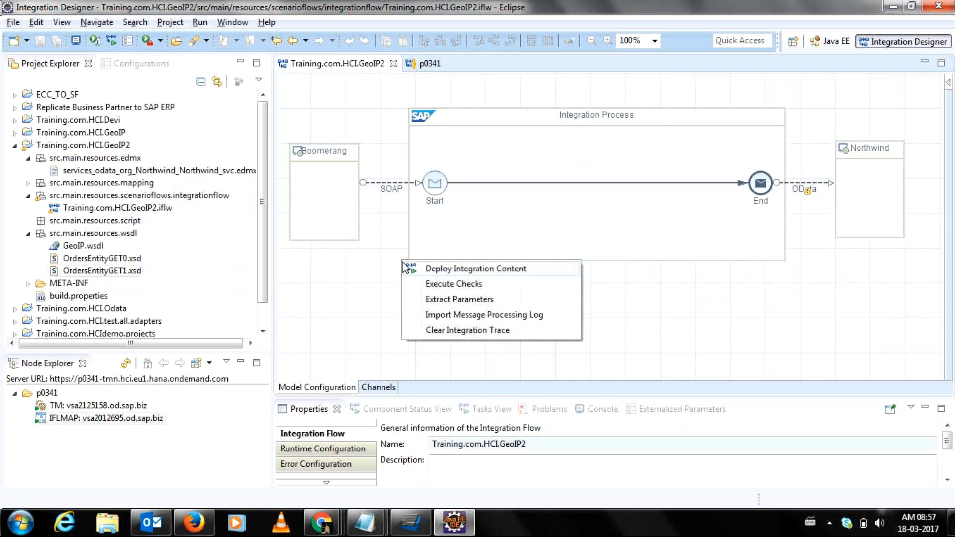
{"action": "left_click", "coordinate": [415, 288]}
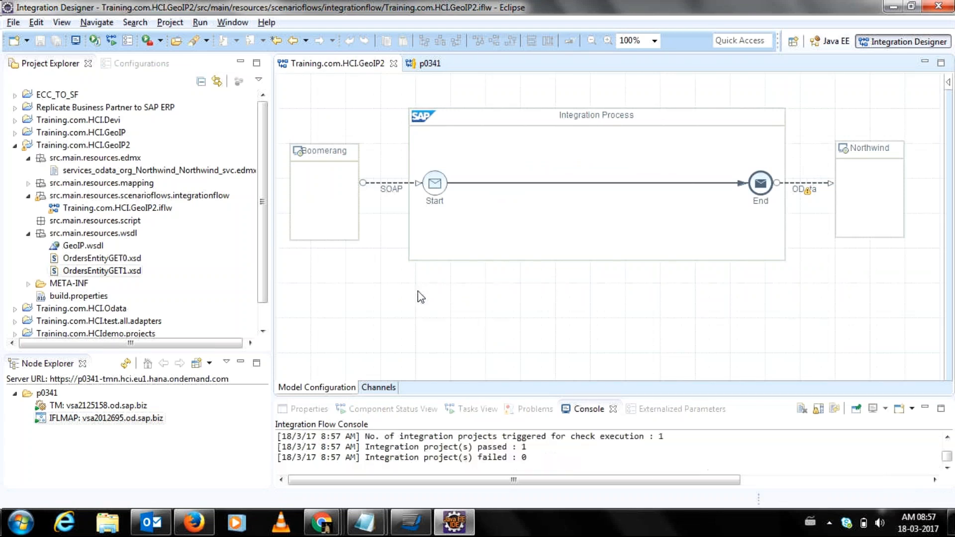
- Deploy the Training.com.HCI.GeoIP2 integration content to the tenant with node type IFLMAP
{"action": "right_click", "coordinate": [376, 283]}
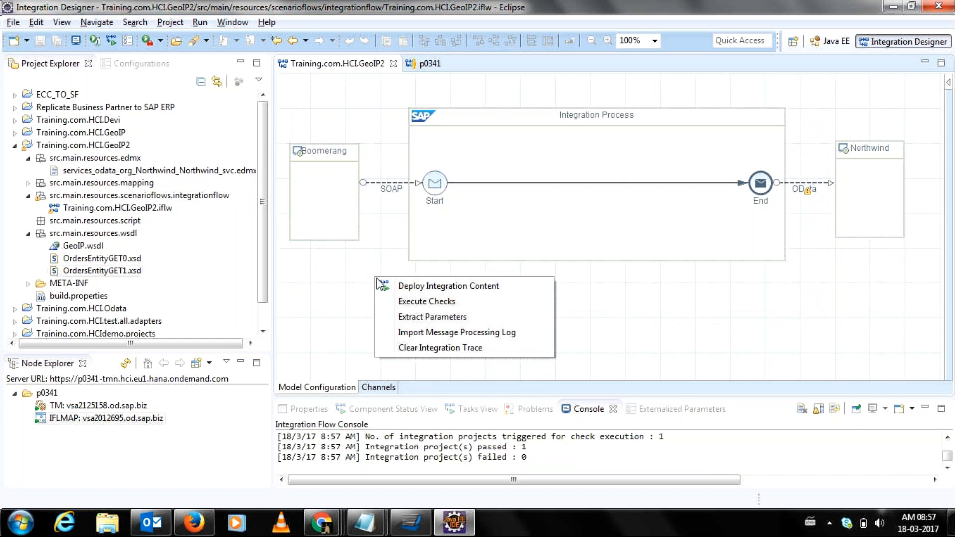
{"action": "left_click", "coordinate": [377, 281]}
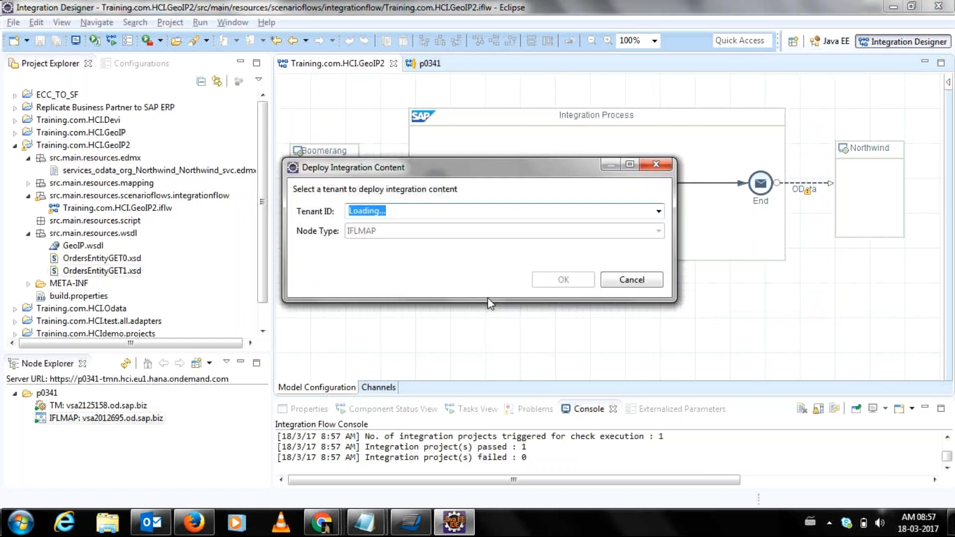
{"action": "left_click", "coordinate": [542, 284]}
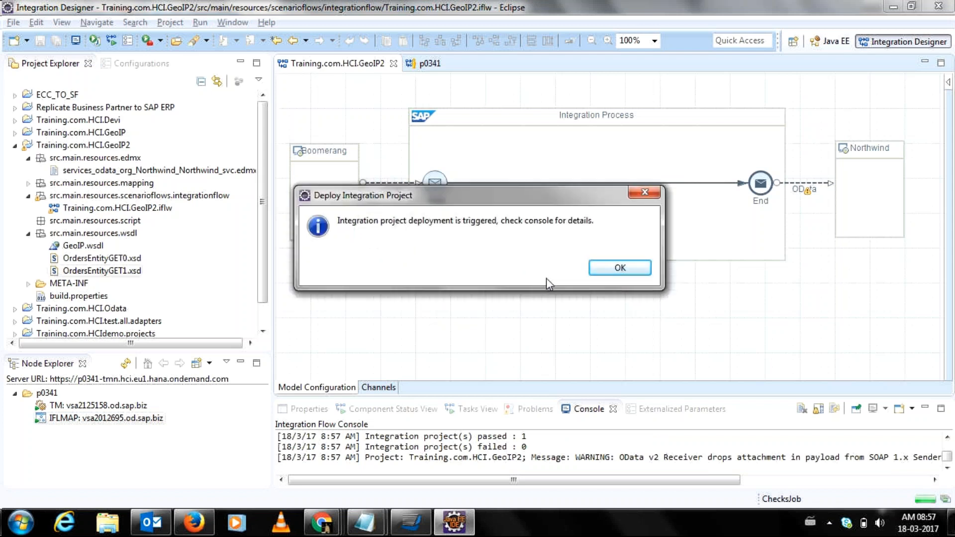
- Dismiss the deployment notice, switch to the Boomerang client, and send the Northwind SOAP request to check the OrderID in its response
{"action": "left_click", "coordinate": [611, 268]}
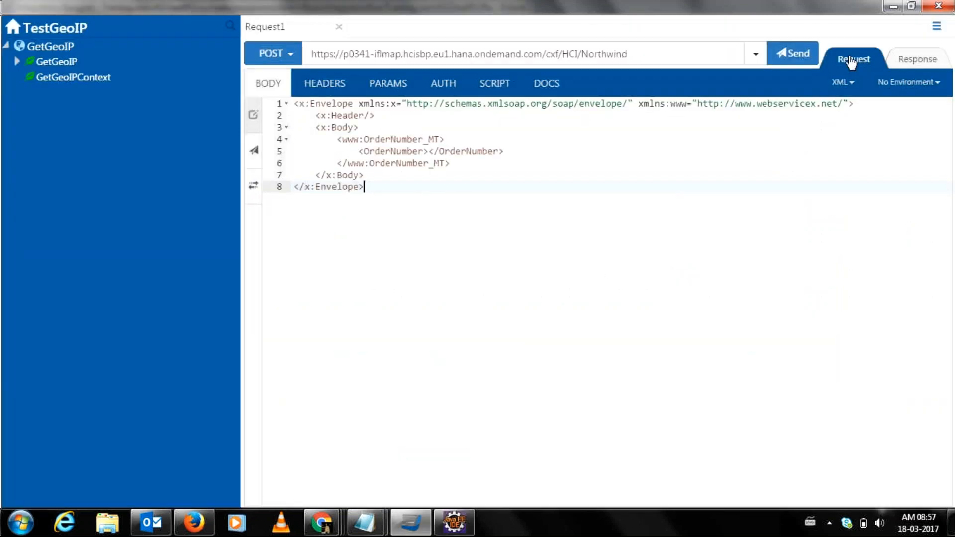
{"action": "left_click", "coordinate": [794, 54]}
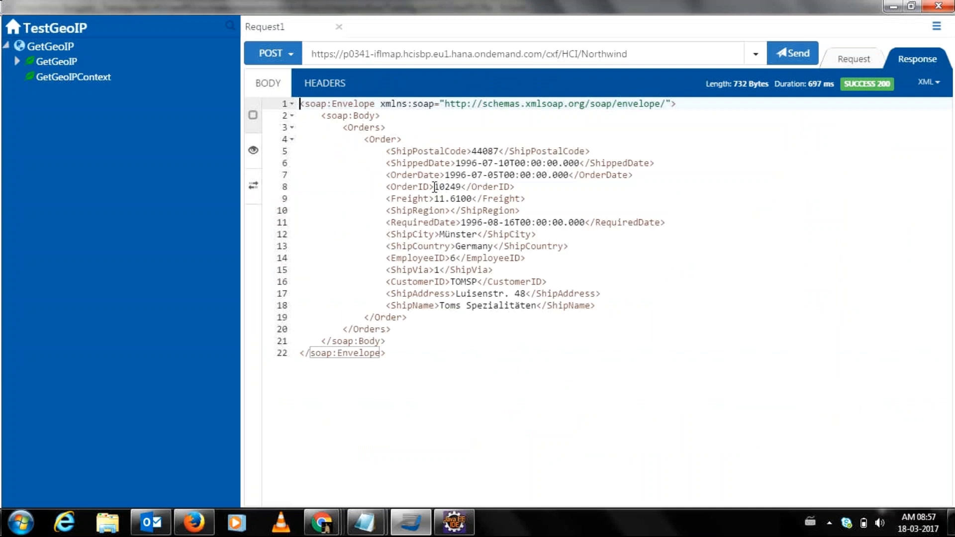
{"action": "left_click", "coordinate": [430, 187]}
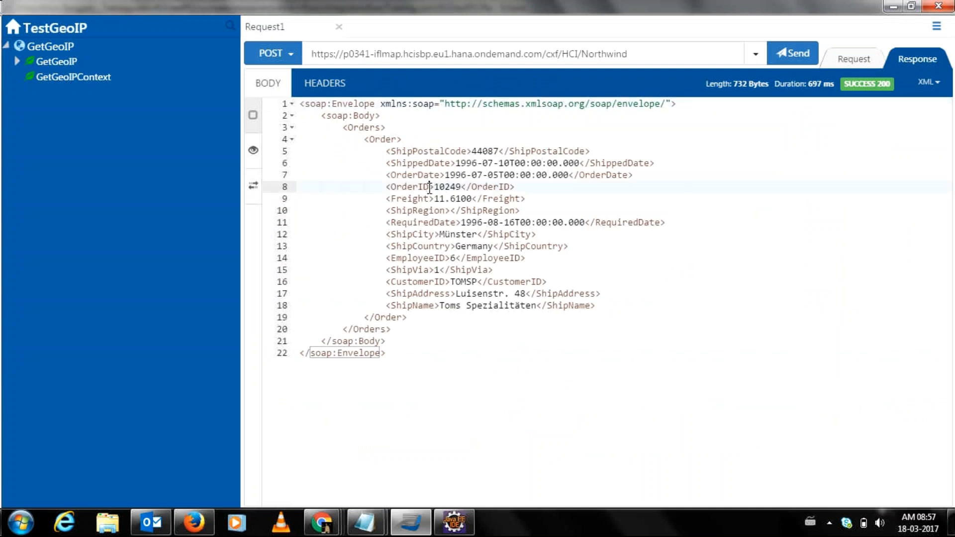
{"action": "left_click_drag", "start_coordinate": [430, 188], "coordinate": [460, 187]}
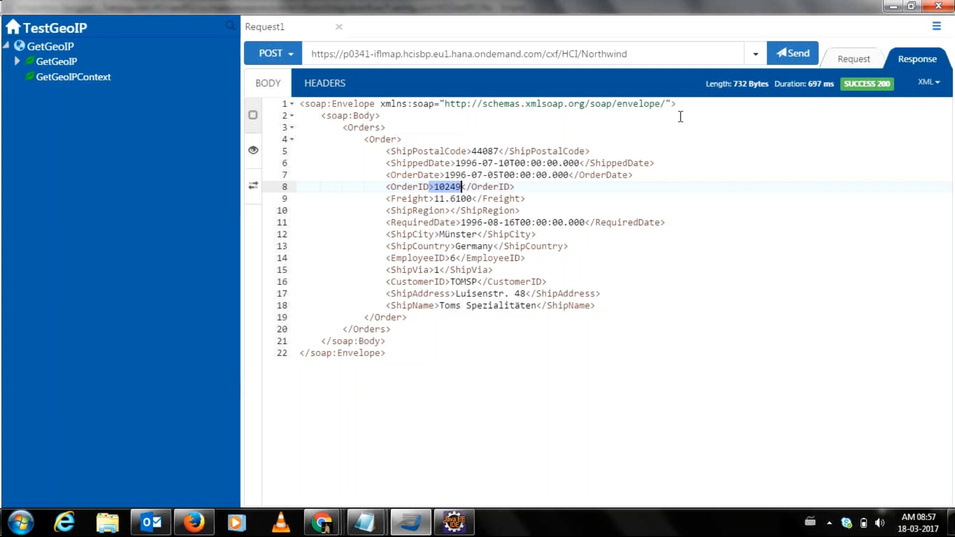
- Compare the request's empty OrderNumber element with the order returned in the Northwind response
{"action": "left_click", "coordinate": [863, 56]}
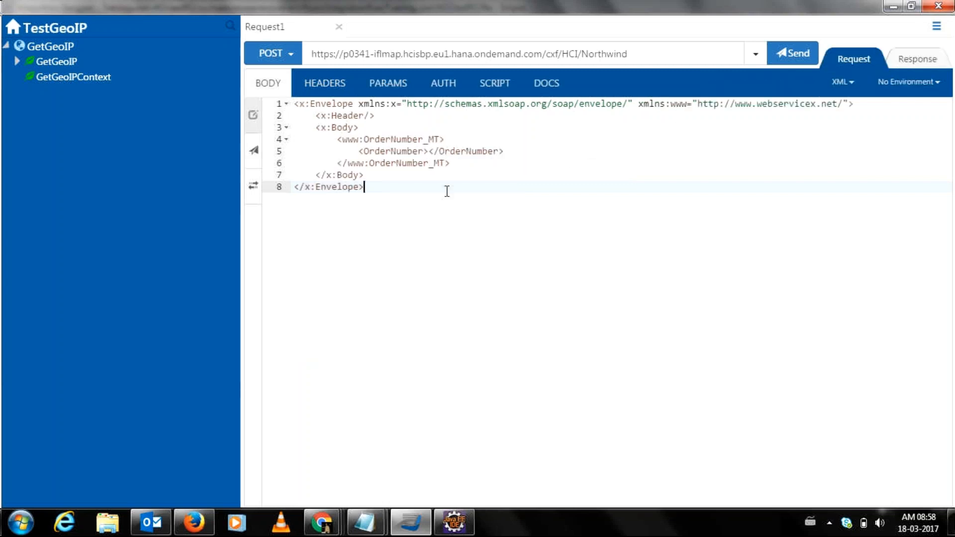
{"action": "left_click", "coordinate": [429, 151]}
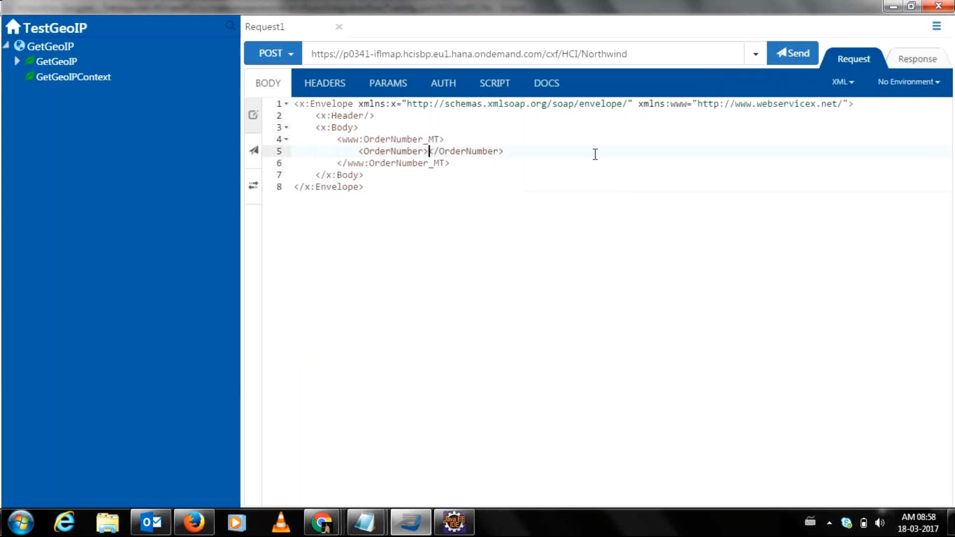
{"action": "left_click", "coordinate": [909, 61]}
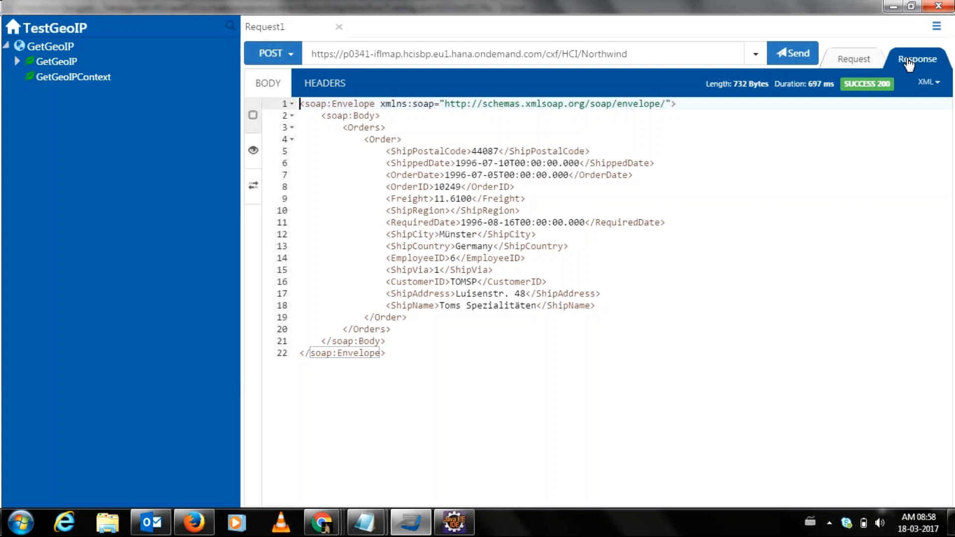
{"action": "left_click", "coordinate": [865, 66]}
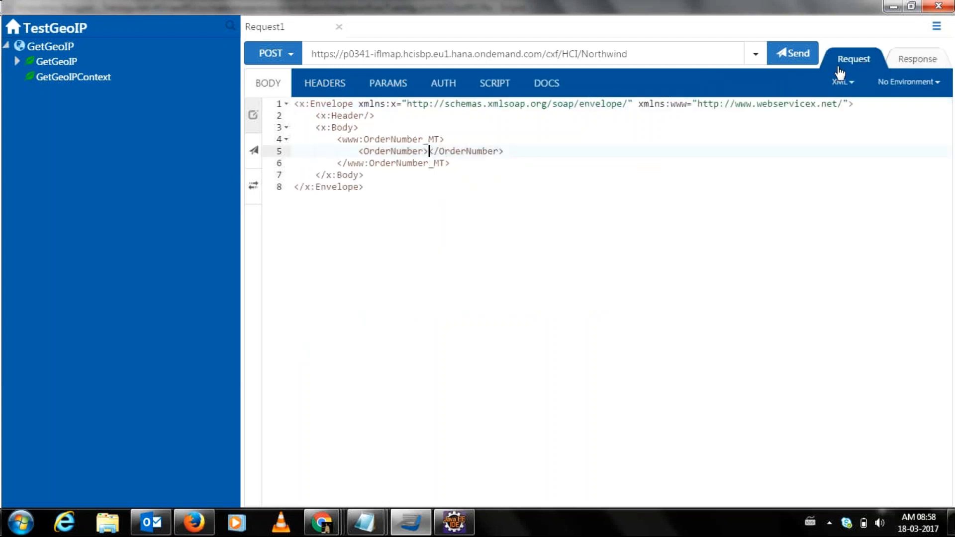
{"action": "left_click", "coordinate": [923, 74]}
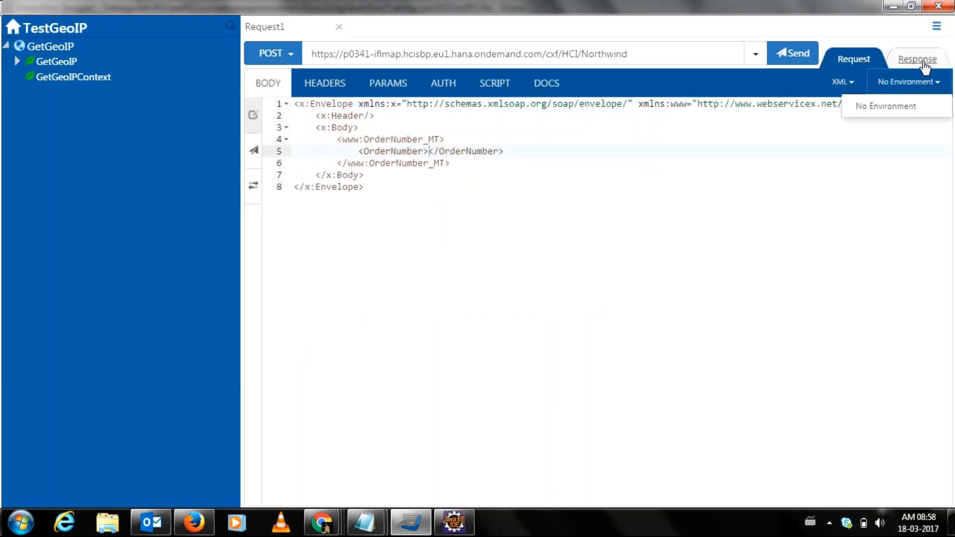
{"action": "left_click", "coordinate": [918, 65]}
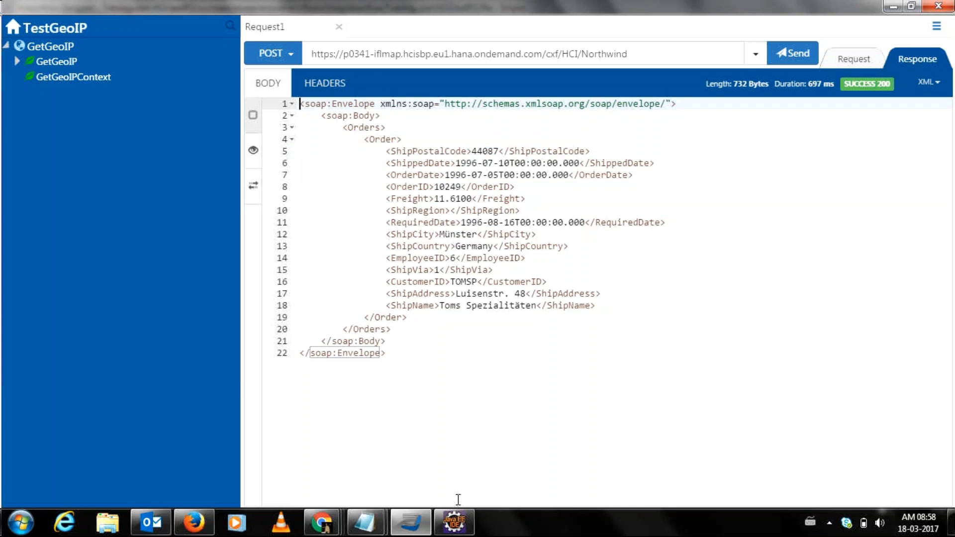
{"action": "mouse_move", "coordinate": [450, 526]}
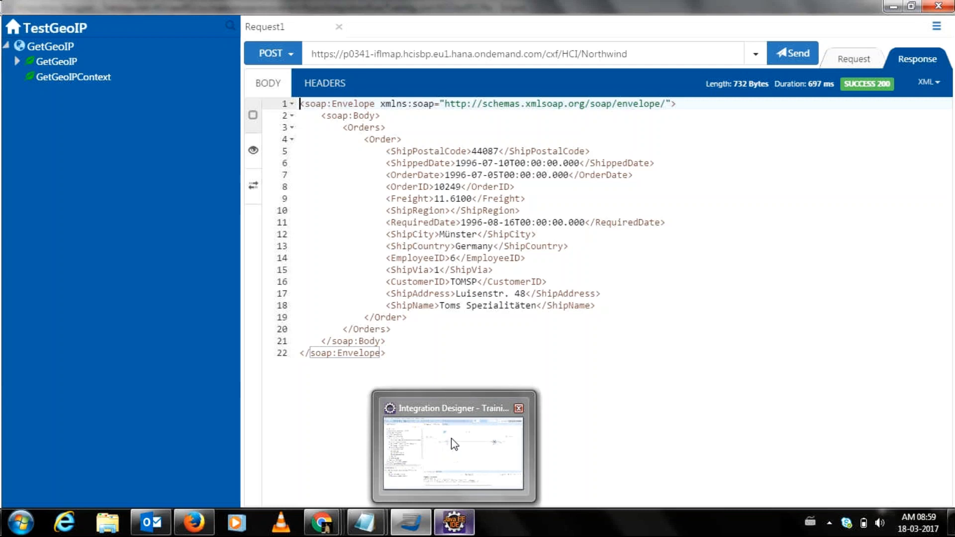
{"action": "mouse_move", "coordinate": [452, 437]}
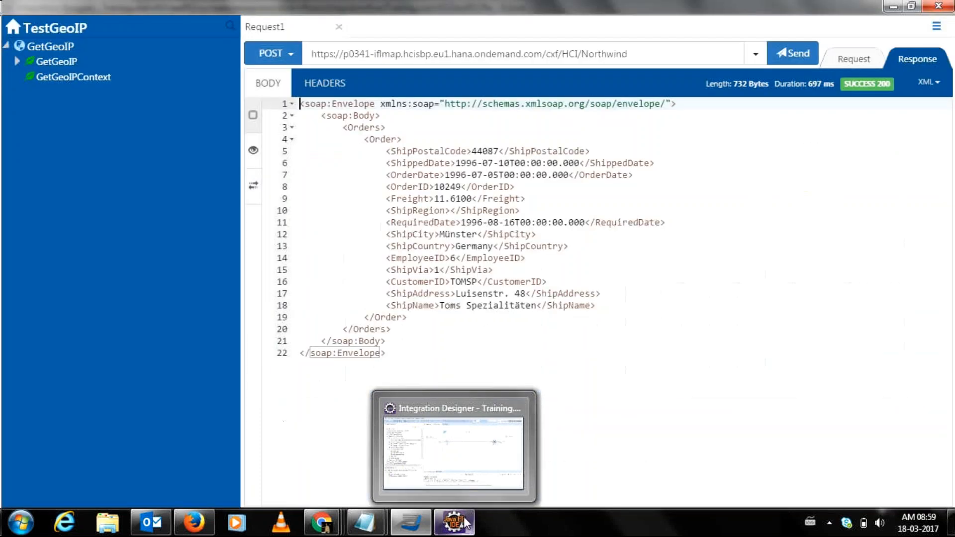
{"action": "left_click", "coordinate": [612, 353]}
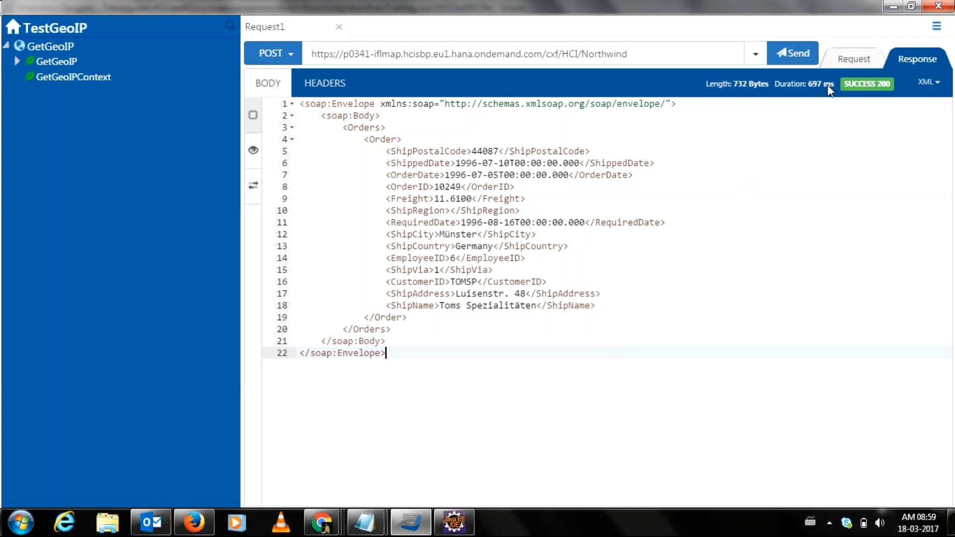
- Review the request's SOAP envelope and Northwind endpoint URL, and look at the response again
{"action": "left_click", "coordinate": [848, 61]}
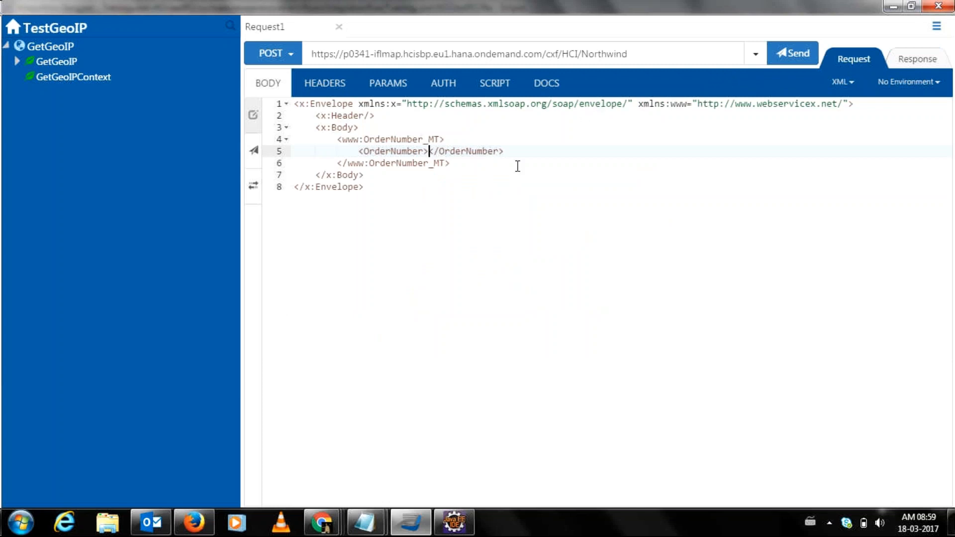
{"action": "left_click", "coordinate": [471, 200]}
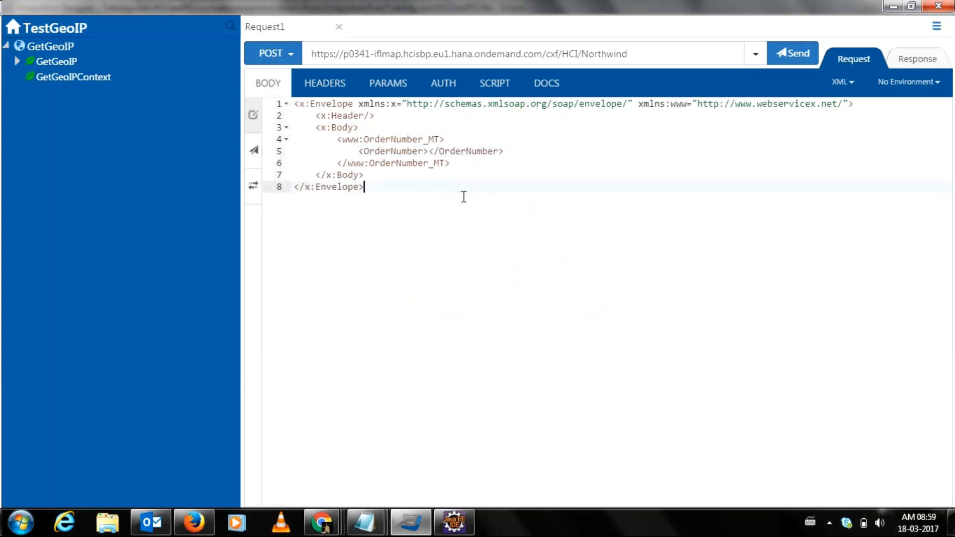
{"action": "left_click_drag", "start_coordinate": [463, 197], "coordinate": [451, 92]}
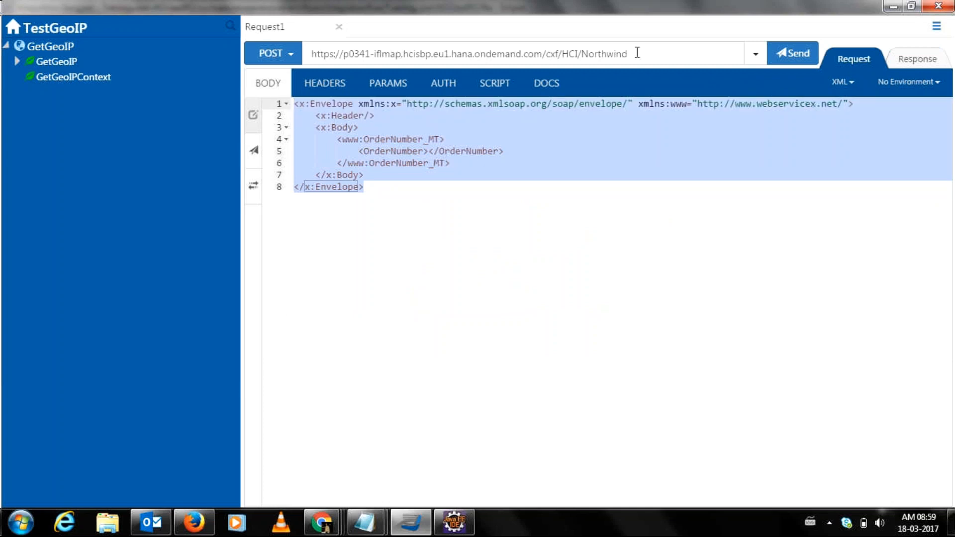
{"action": "left_click_drag", "start_coordinate": [630, 53], "coordinate": [308, 80]}
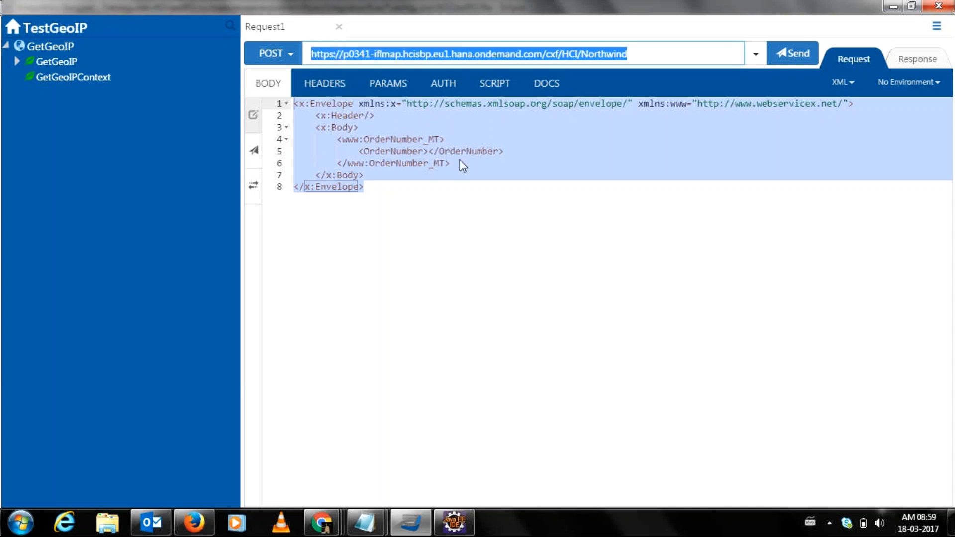
{"action": "left_click", "coordinate": [485, 219]}
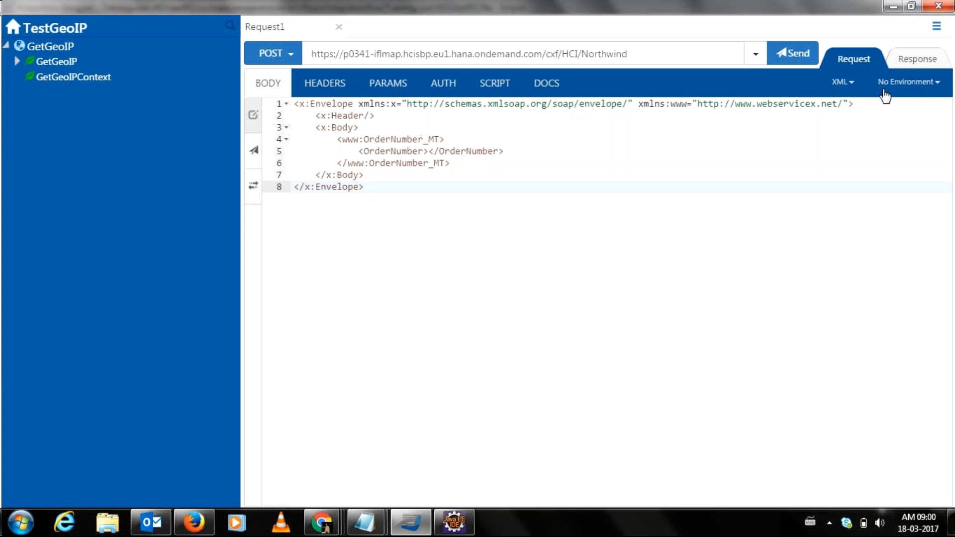
{"action": "left_click", "coordinate": [907, 72]}
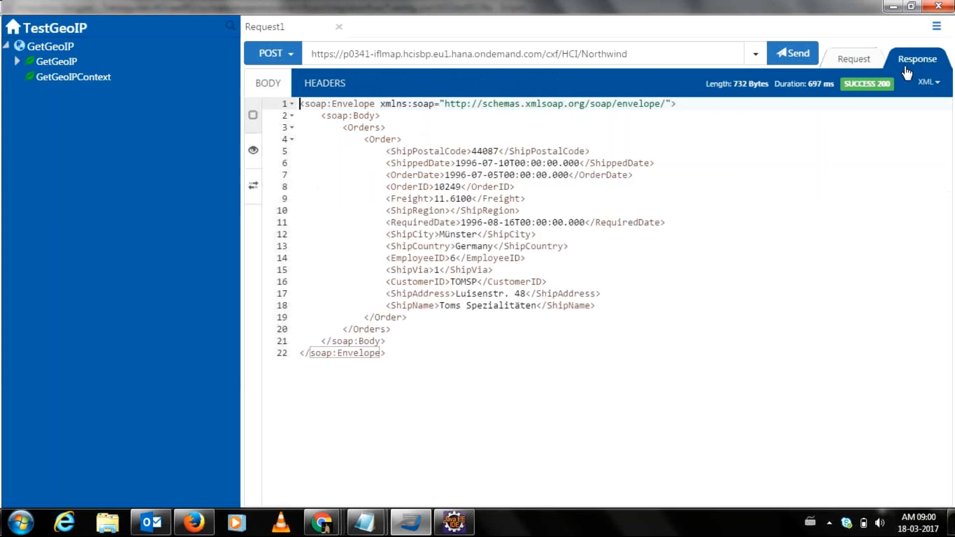
- Enter the wanted order number in the OrderNumber element of the SOAP request body
{"action": "left_click", "coordinate": [841, 59]}
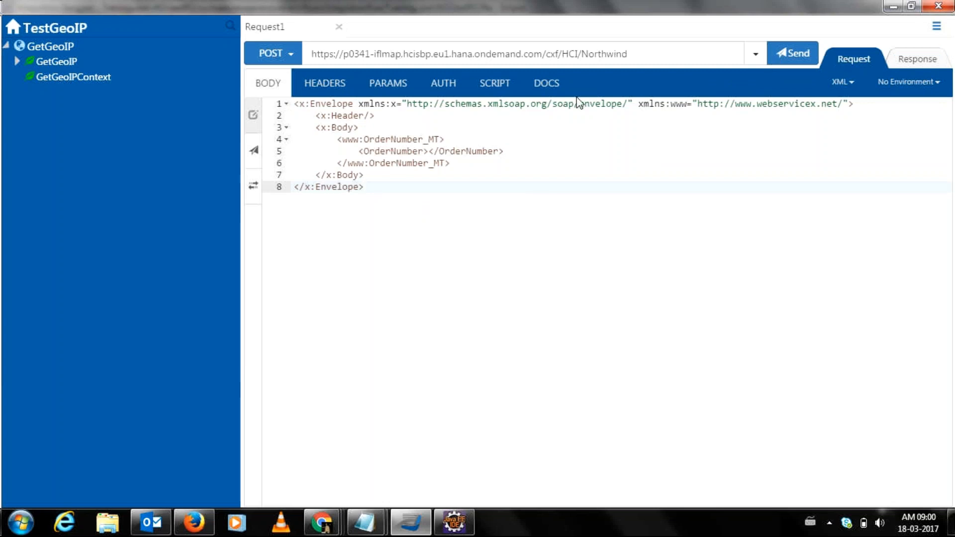
{"action": "left_click", "coordinate": [431, 151]}
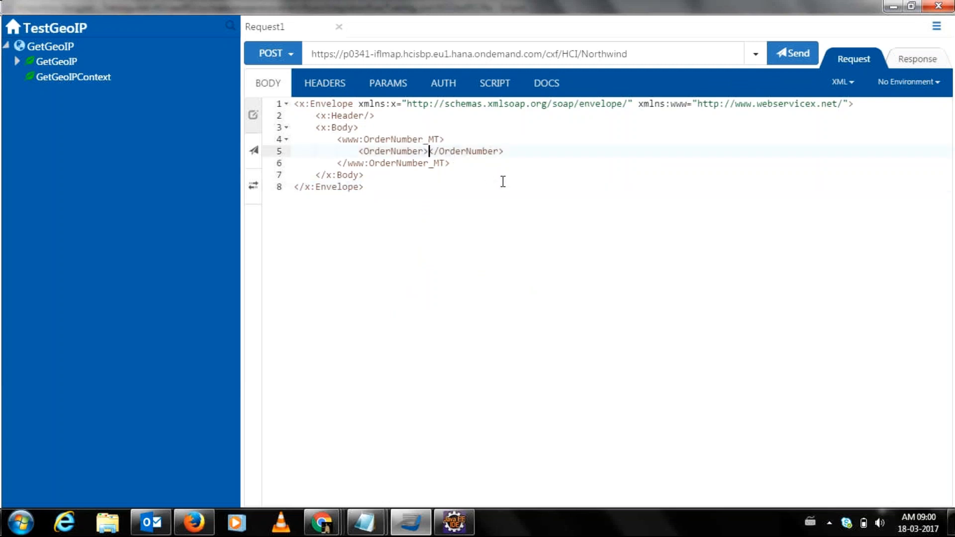
{"action": "type", "text": "102"}
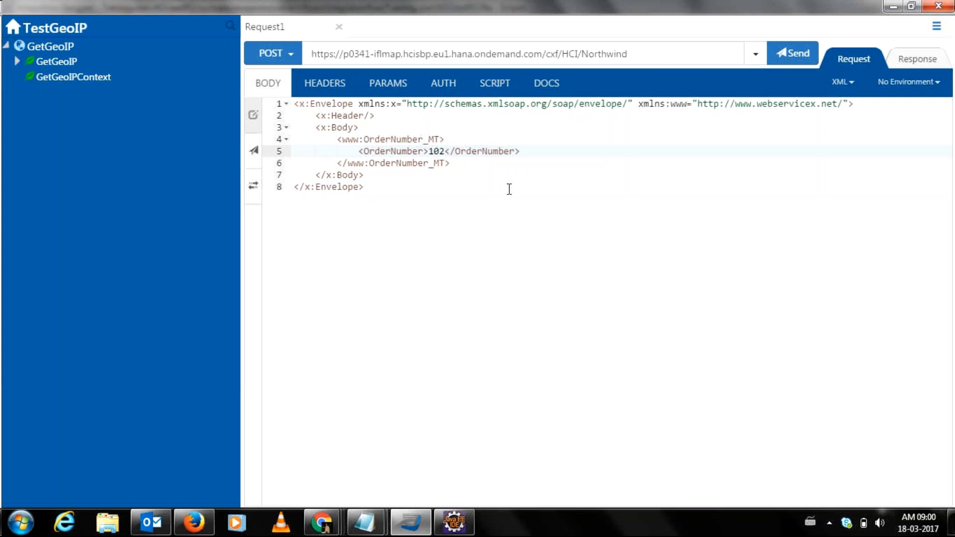
{"action": "type", "text": "48"}
{"action": "key", "text": "BackSpace"}
{"action": "key", "text": "BackSpace"}
{"action": "type", "text": "50"}
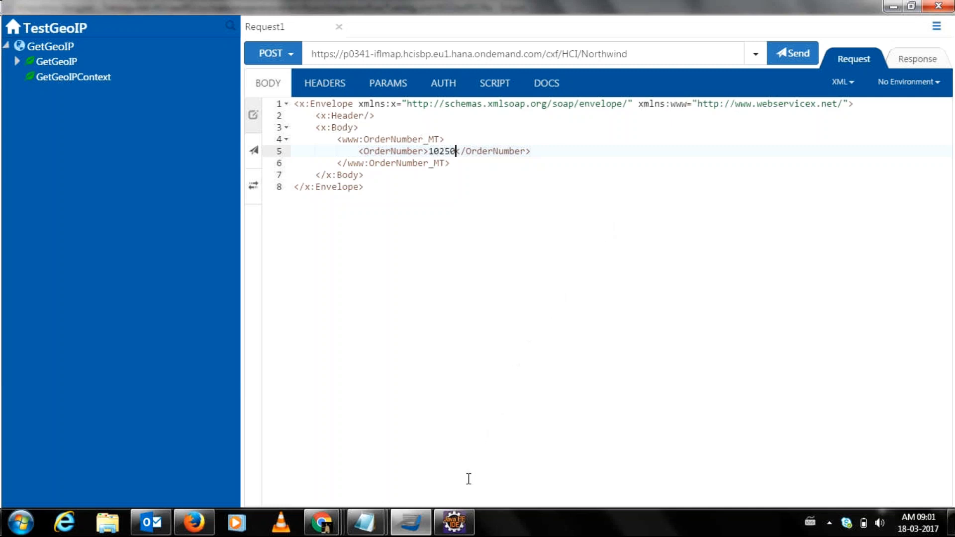
- Switch to the Integration Designer in Eclipse and narrow the Project Explorer to give the flow diagram more room
{"action": "mouse_move", "coordinate": [456, 523]}
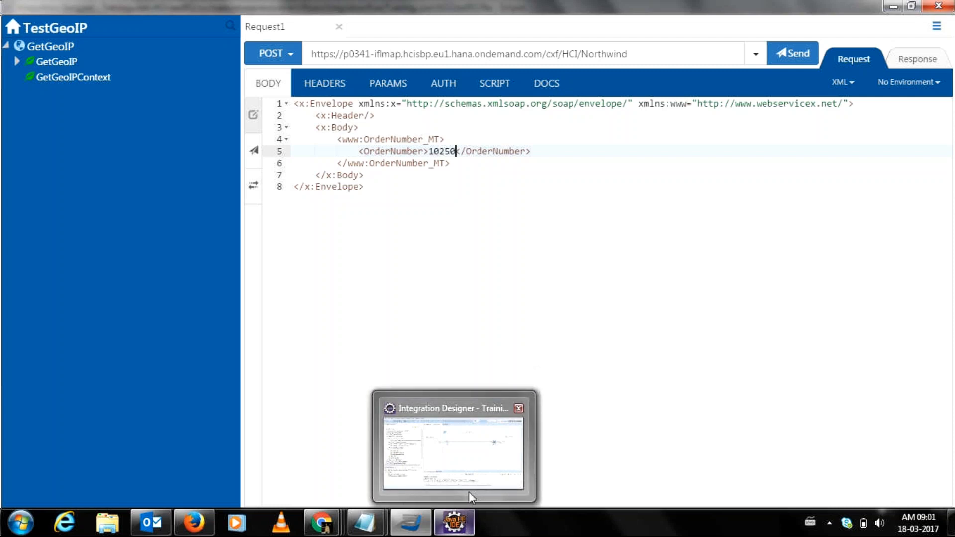
{"action": "mouse_move", "coordinate": [468, 492]}
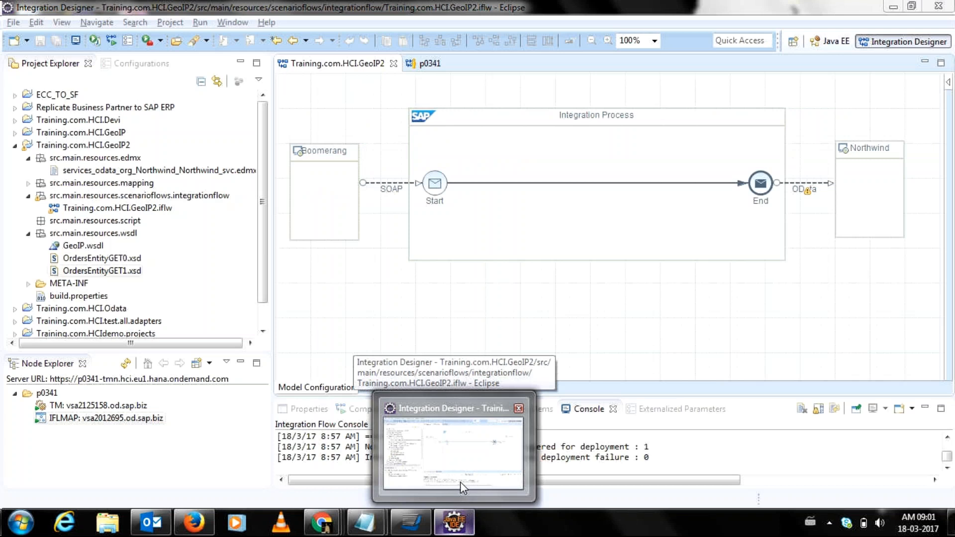
{"action": "left_click", "coordinate": [461, 482]}
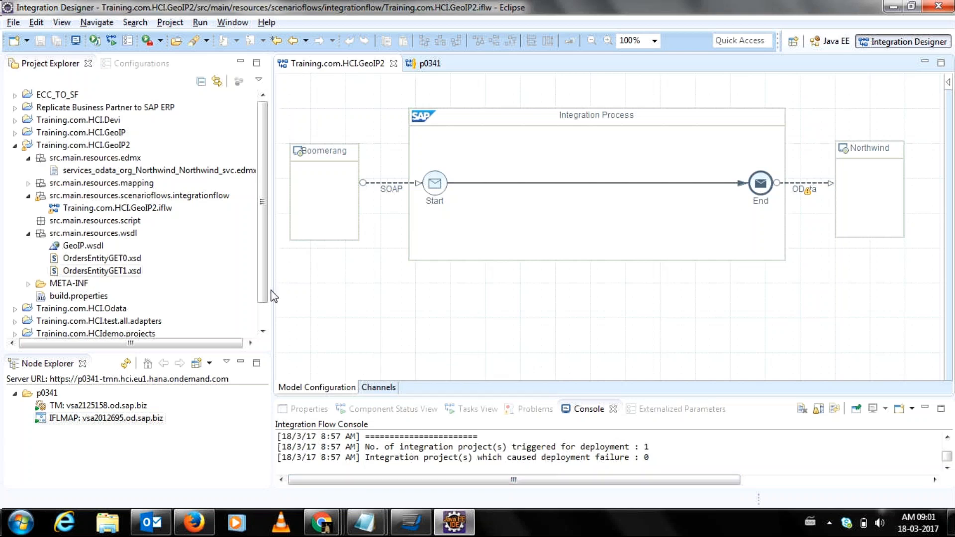
{"action": "left_click_drag", "start_coordinate": [271, 291], "coordinate": [268, 290]}
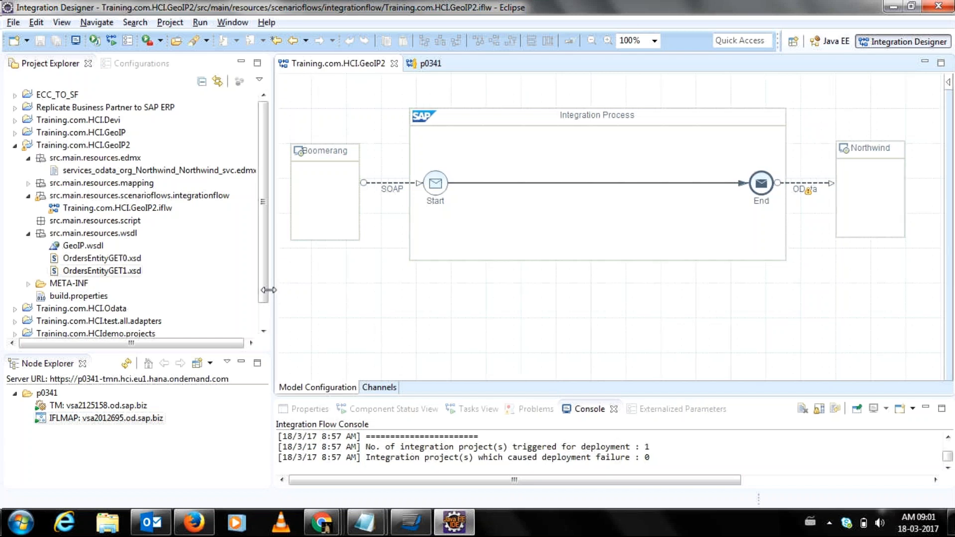
{"action": "left_click_drag", "start_coordinate": [269, 290], "coordinate": [253, 290]}
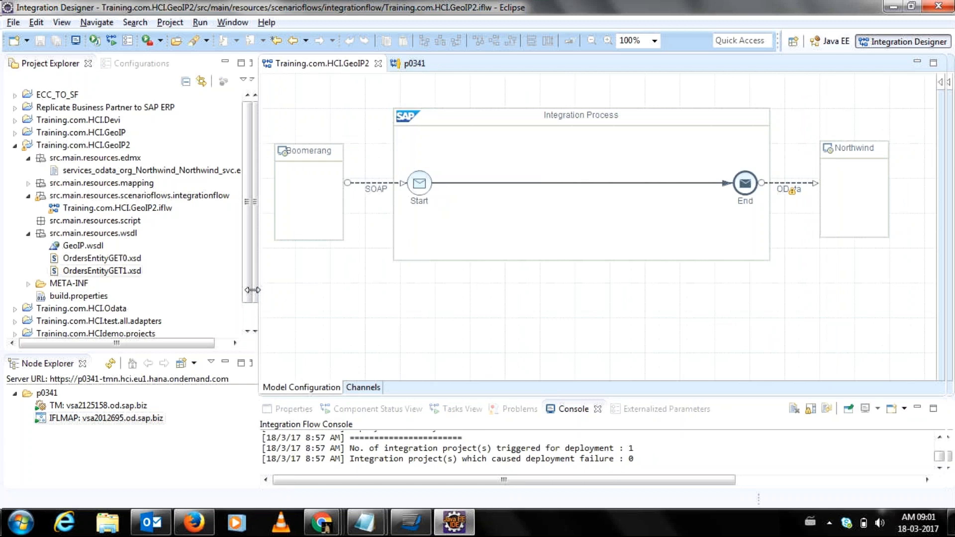
{"action": "left_click_drag", "start_coordinate": [253, 290], "coordinate": [219, 290]}
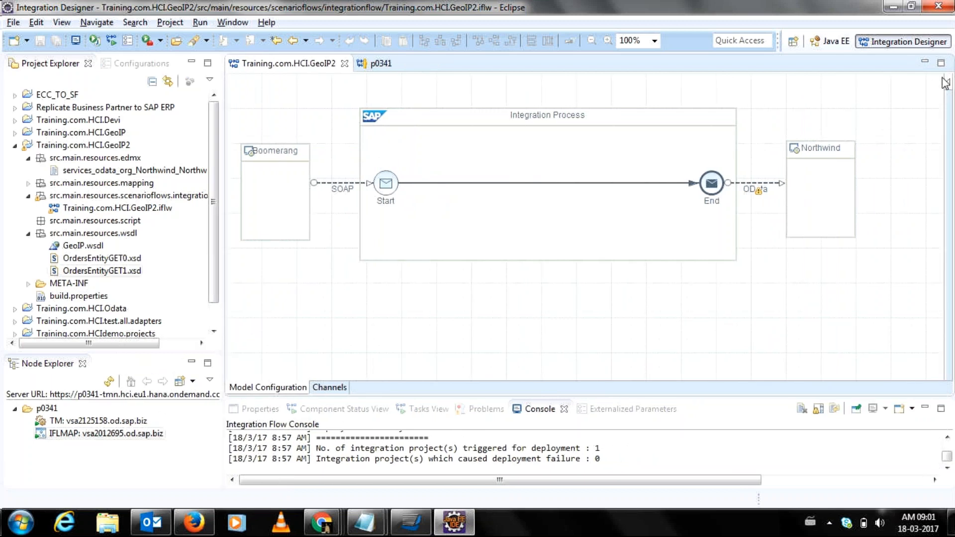
- Insert a Content Modifier on the connection between Start and End in the Integration Process and select it
{"action": "mouse_move", "coordinate": [945, 83]}
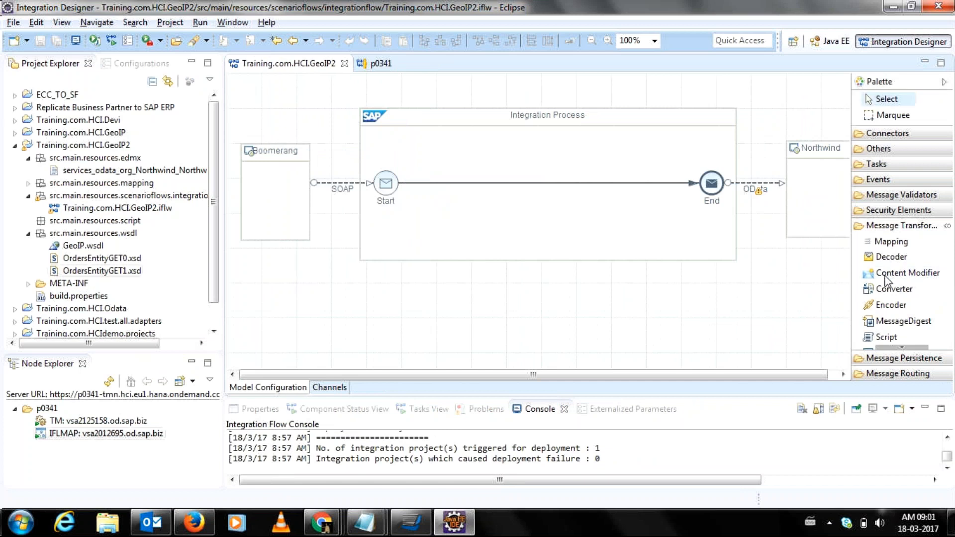
{"action": "left_click", "coordinate": [889, 276]}
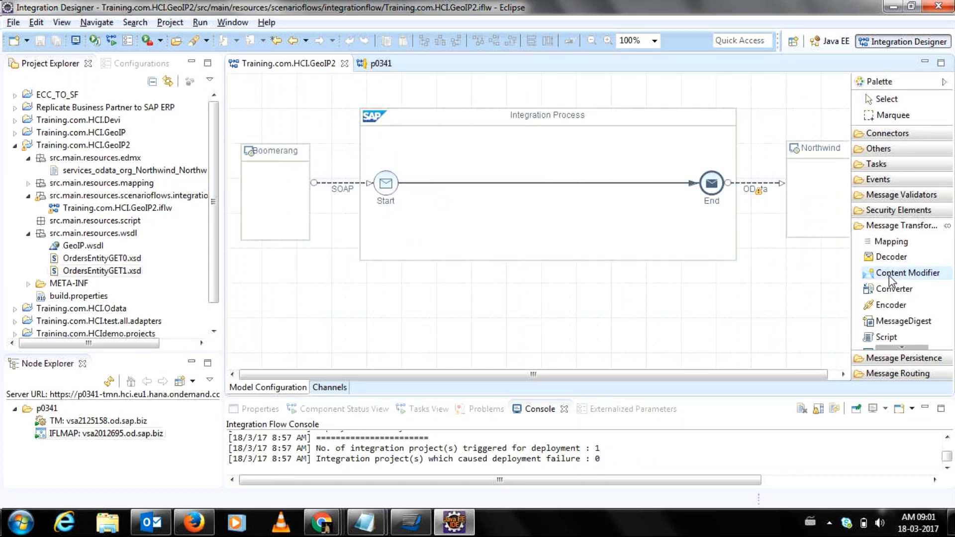
{"action": "left_click", "coordinate": [515, 187]}
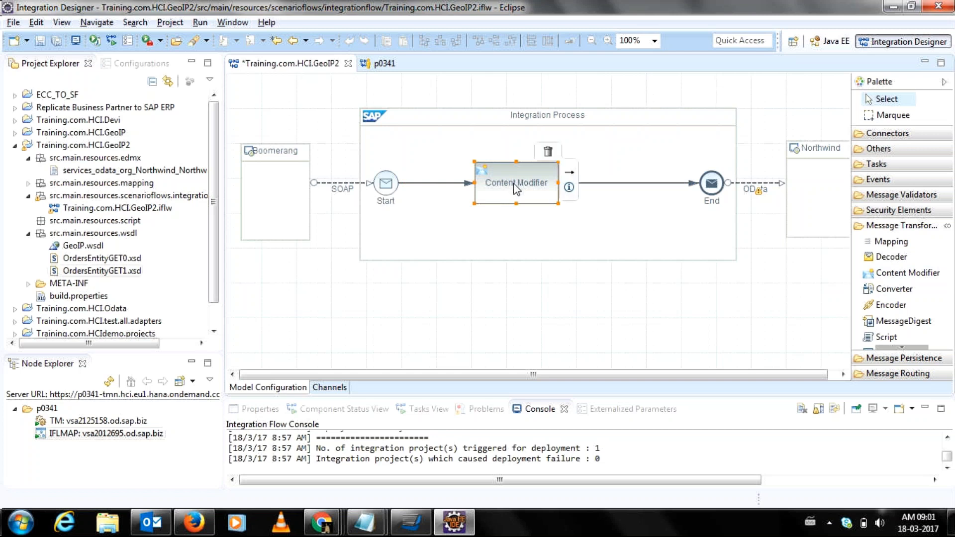
{"action": "left_click", "coordinate": [643, 249]}
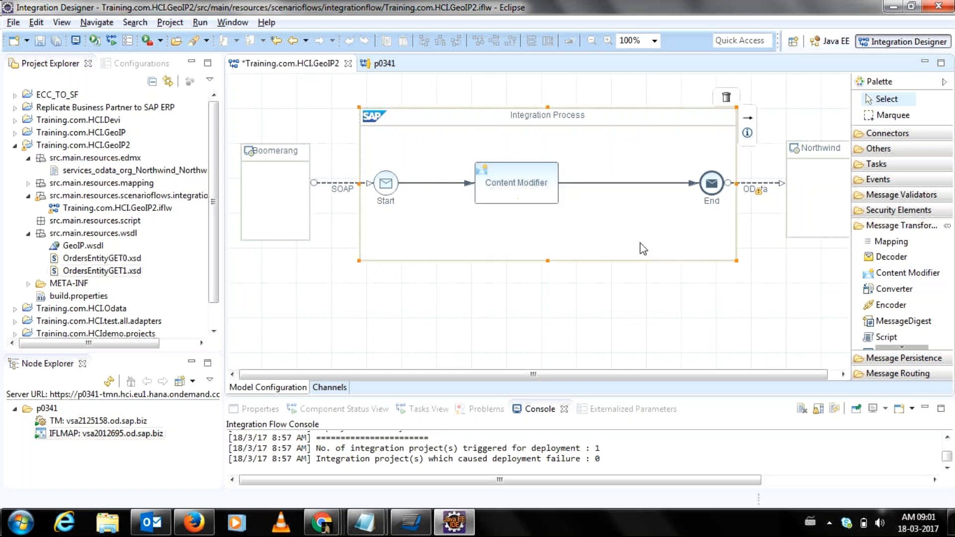
{"action": "left_click", "coordinate": [944, 82]}
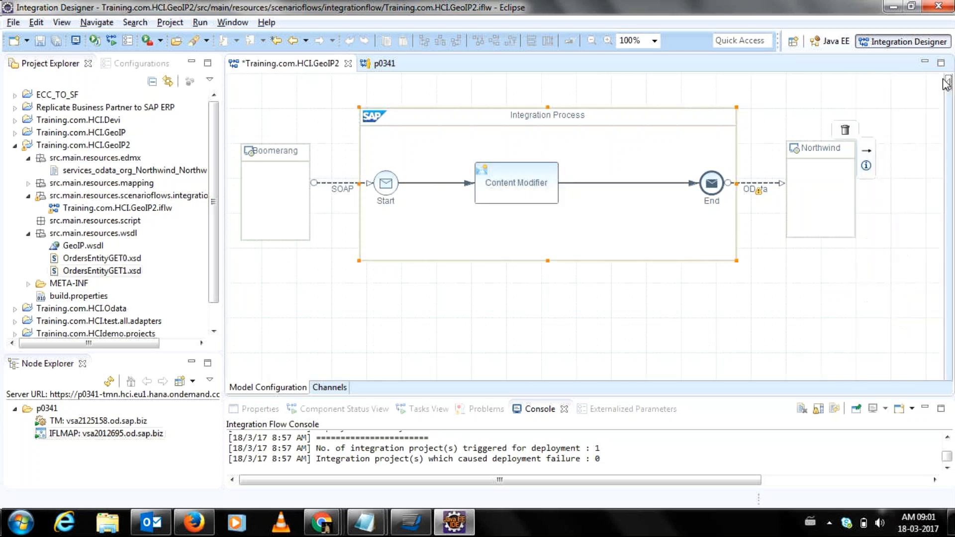
{"action": "left_click", "coordinate": [521, 199]}
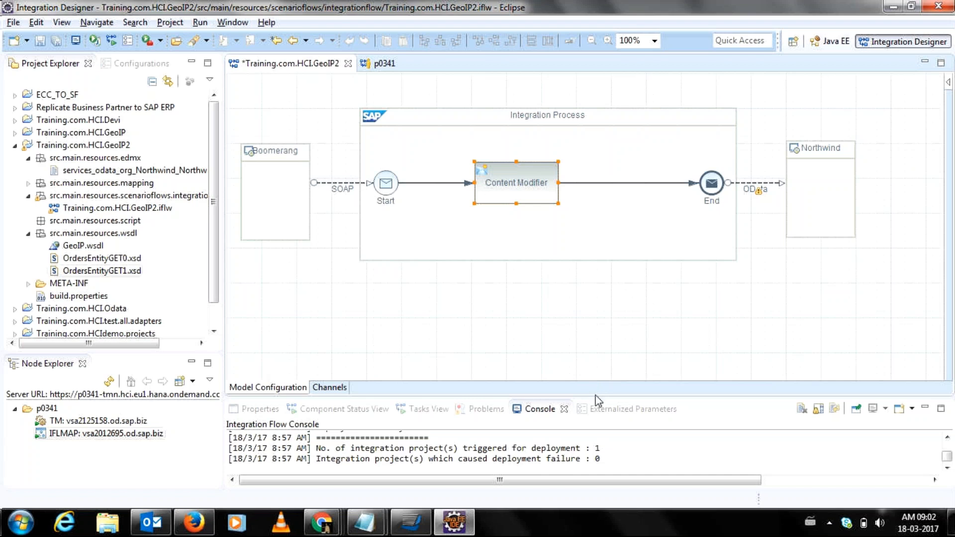
- Enlarge the lower pane, show the Content Modifier's properties and add a header entry with the action Create
{"action": "left_click_drag", "start_coordinate": [596, 397], "coordinate": [598, 343]}
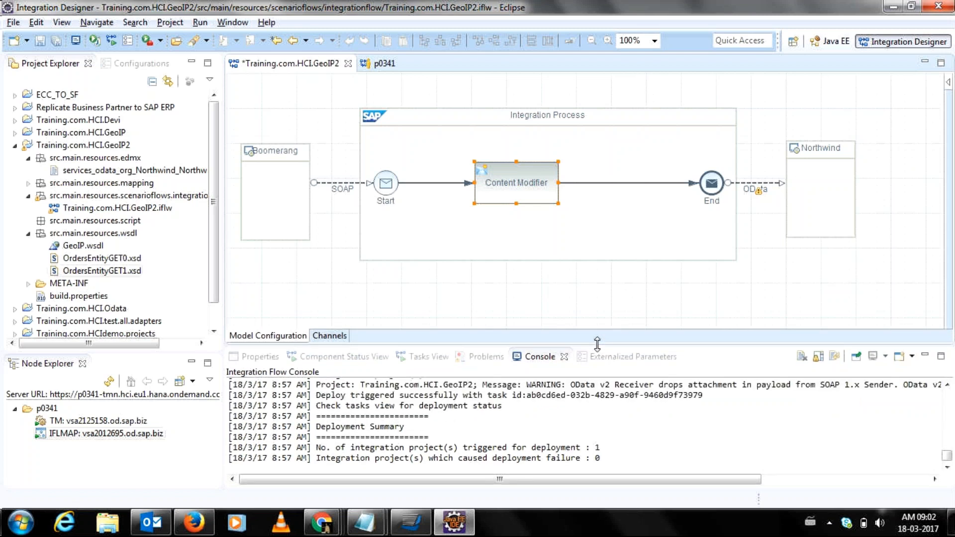
{"action": "left_click_drag", "start_coordinate": [597, 344], "coordinate": [601, 319]}
{"action": "mouse_move", "coordinate": [519, 185]}
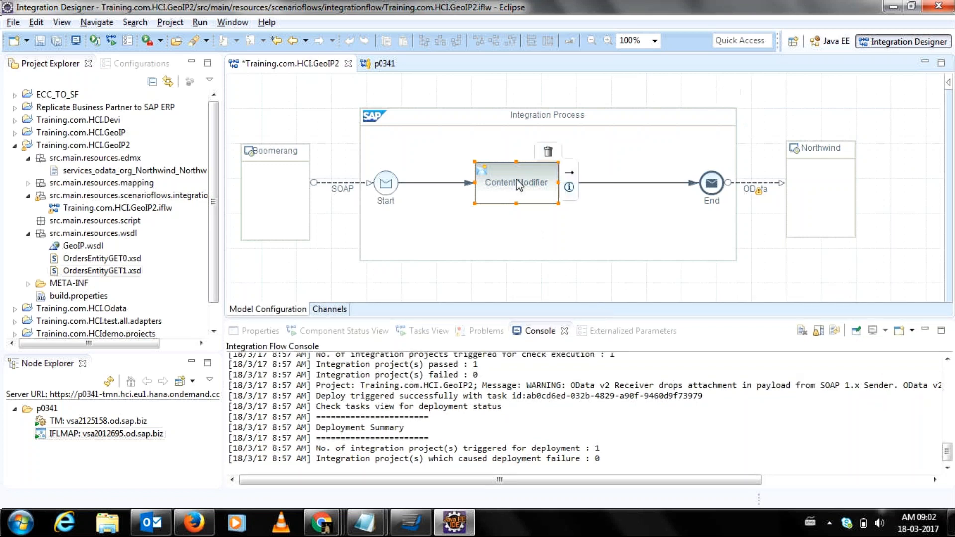
{"action": "left_click", "coordinate": [254, 333]}
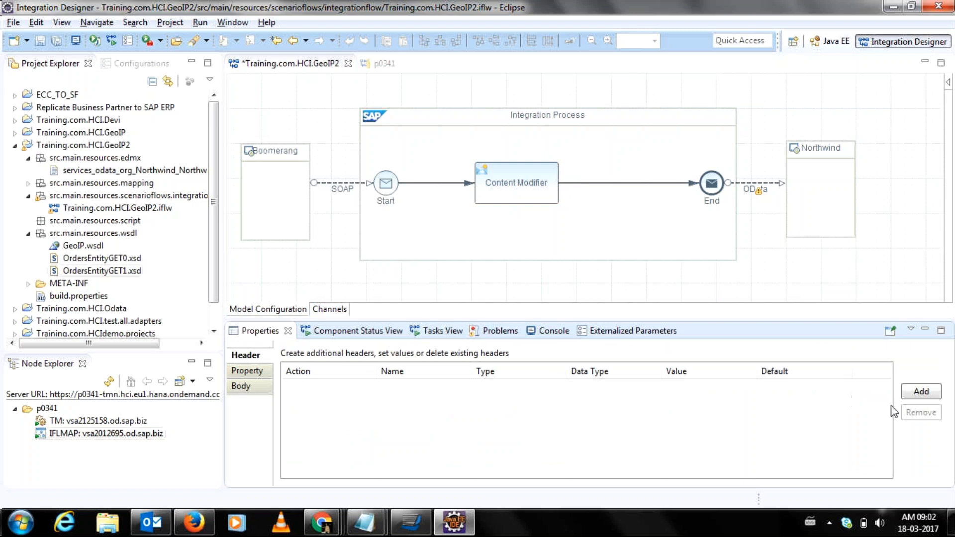
{"action": "left_click", "coordinate": [921, 394]}
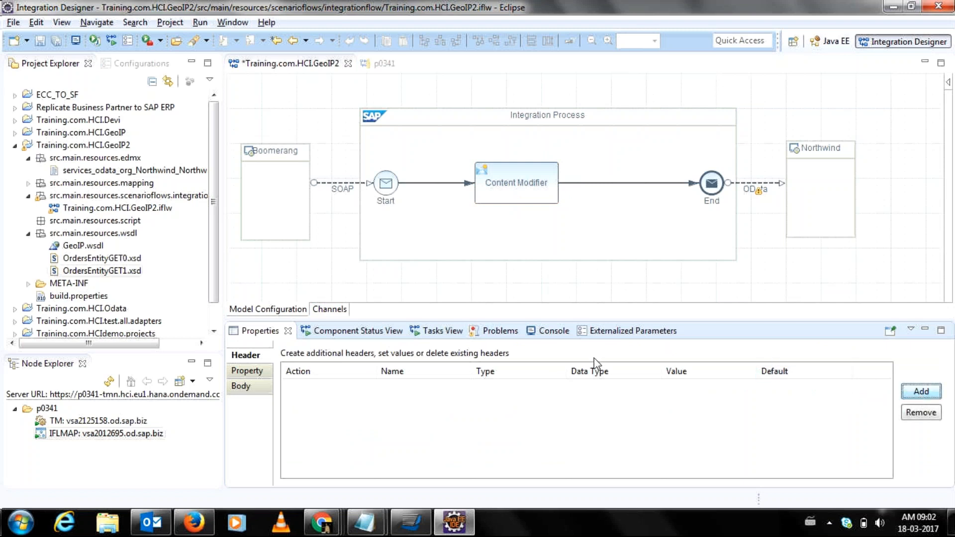
{"action": "left_click", "coordinate": [366, 389]}
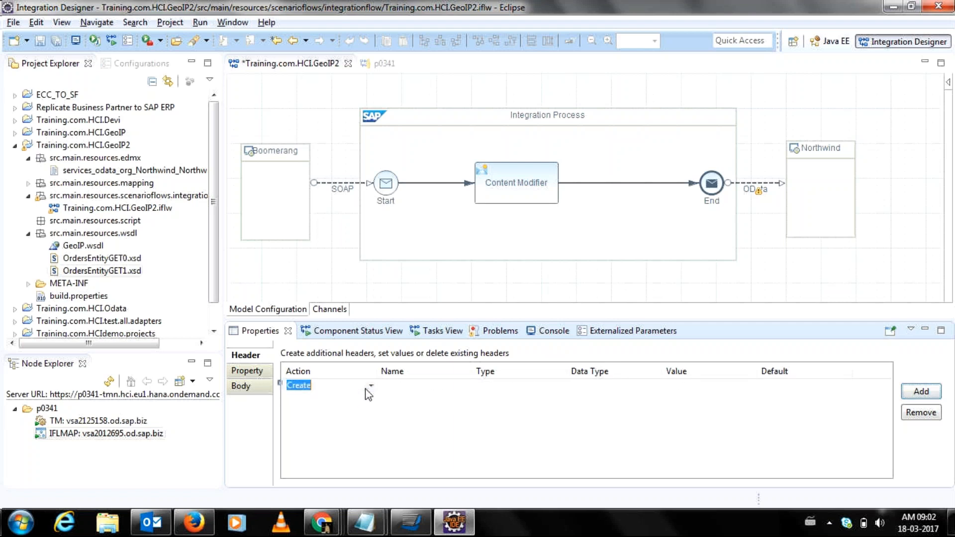
{"action": "left_click", "coordinate": [371, 387]}
{"action": "left_click", "coordinate": [371, 394]}
{"action": "left_click", "coordinate": [424, 389]}
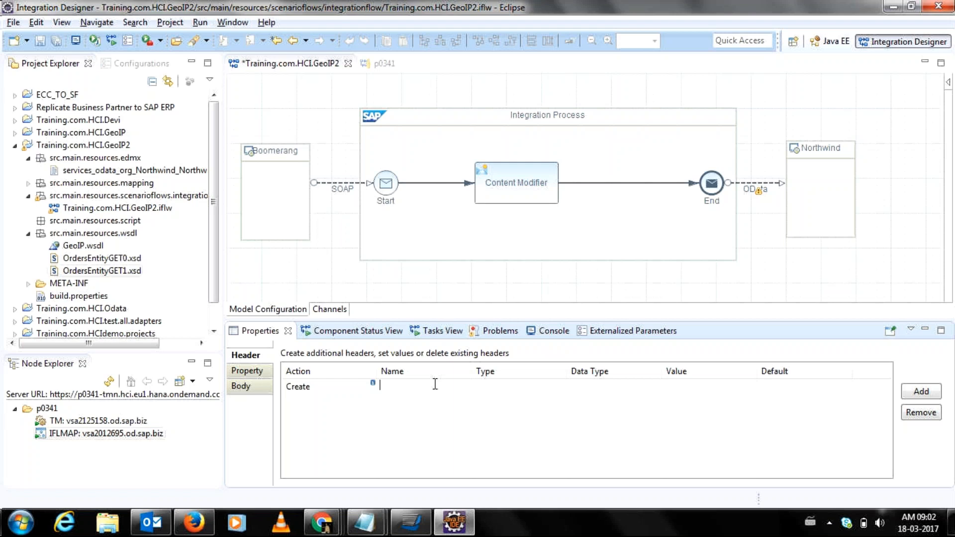
- Copy the element name OrderNumber from the SOAP request body in Boomerang and paste it as the new header's name in Eclipse
{"action": "key", "text": "alt+Tab"}
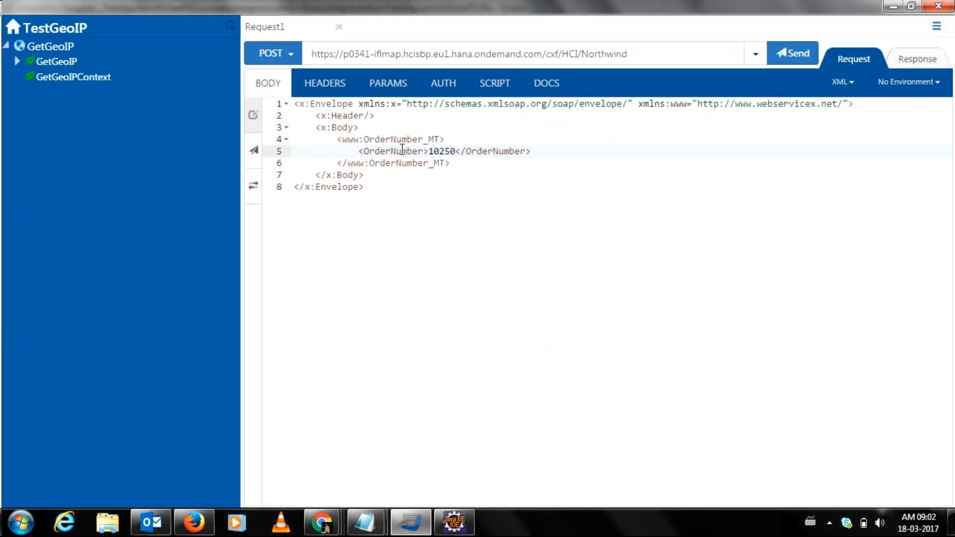
{"action": "double_click", "coordinate": [401, 151]}
{"action": "key", "text": "ctrl+c"}
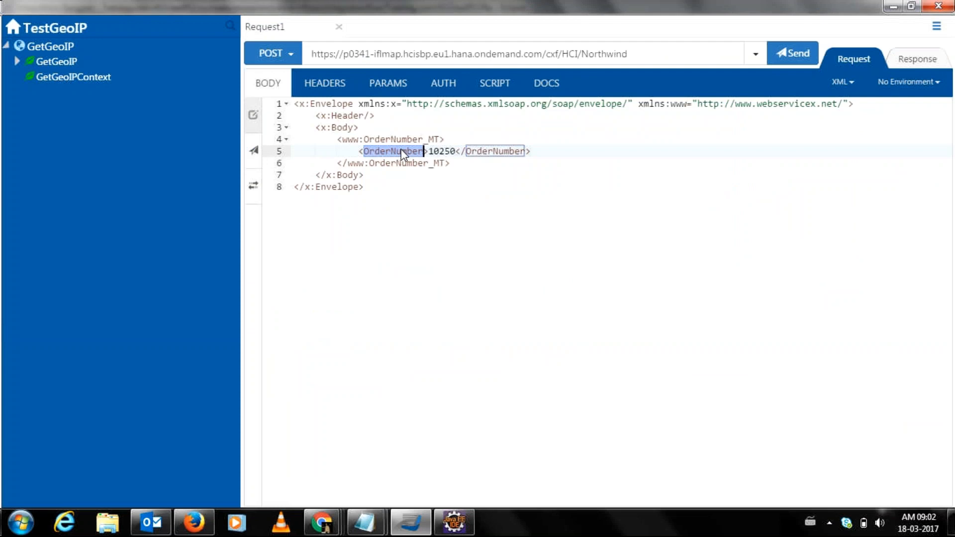
{"action": "key", "text": "alt+Tab"}
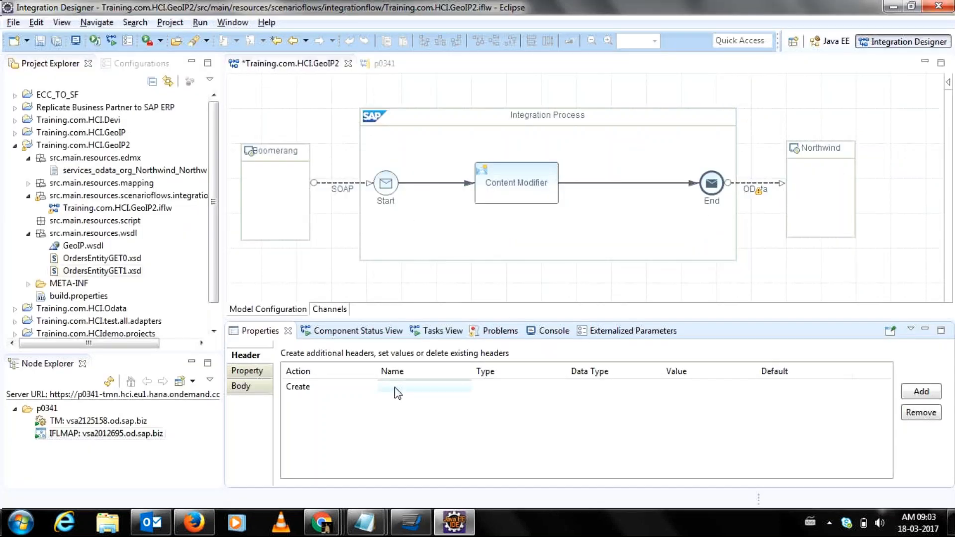
{"action": "left_click", "coordinate": [395, 388]}
{"action": "key", "text": "ctrl+v"}
- Set the type of the OrderNumber header to XPath, checking the SOAP request's structure in Boomerang
{"action": "left_click", "coordinate": [547, 386]}
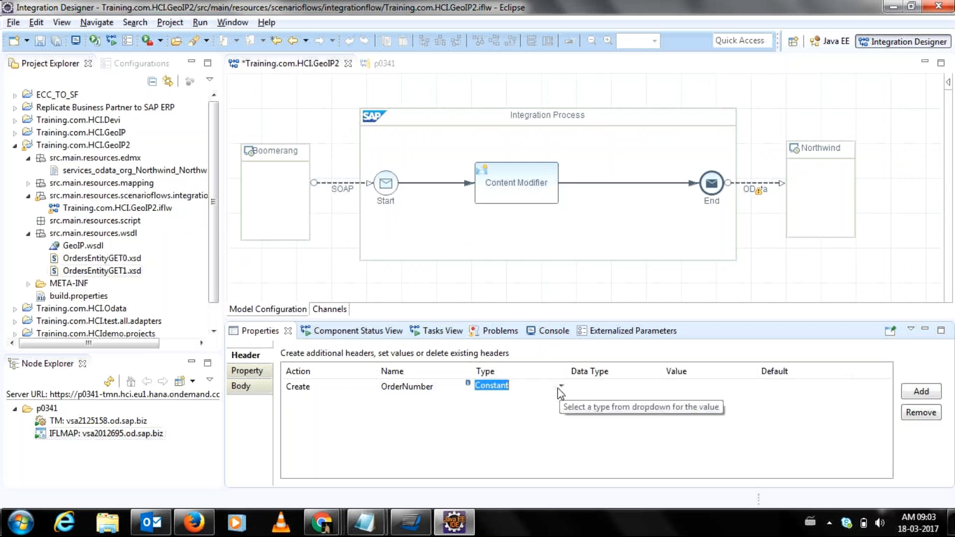
{"action": "left_click", "coordinate": [560, 389]}
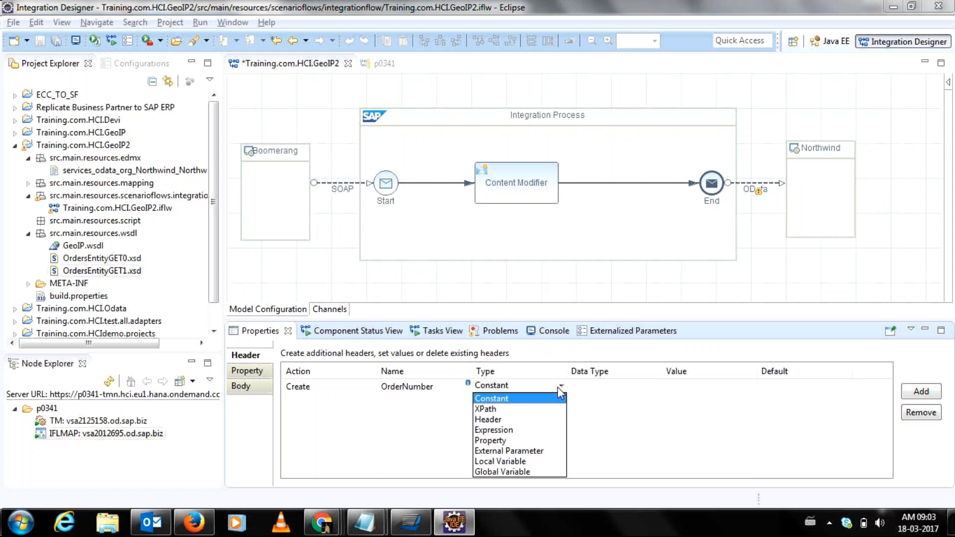
{"action": "key", "text": "alt+Tab"}
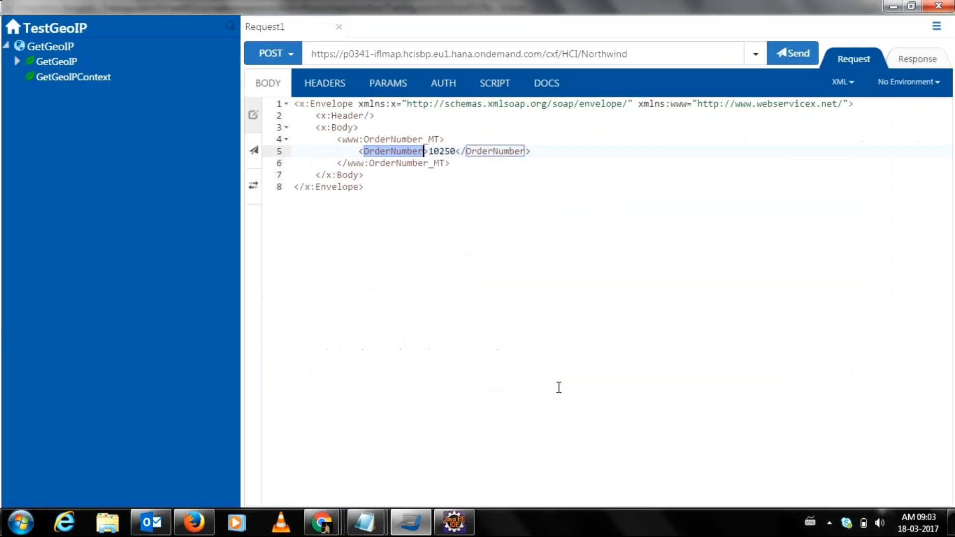
{"action": "key", "text": "alt+Tab"}
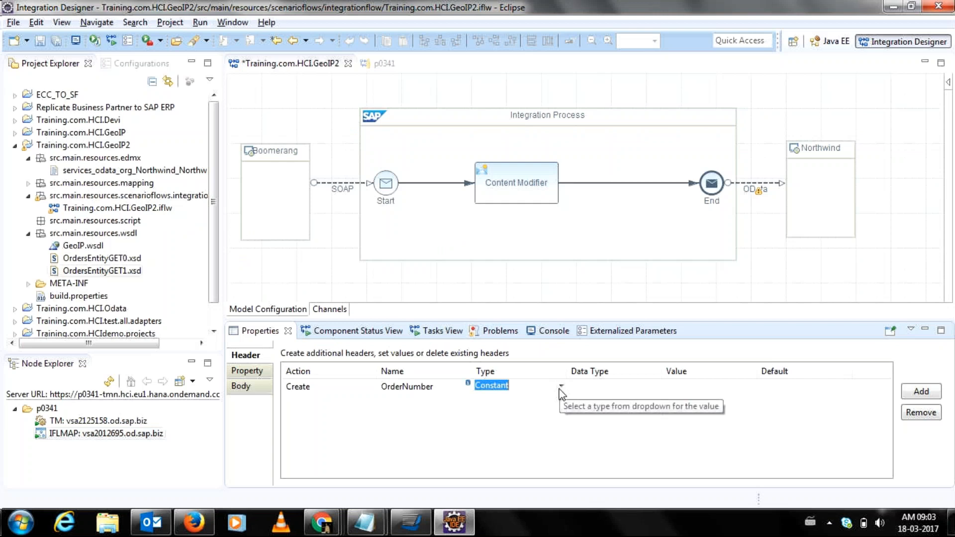
{"action": "left_click", "coordinate": [561, 388]}
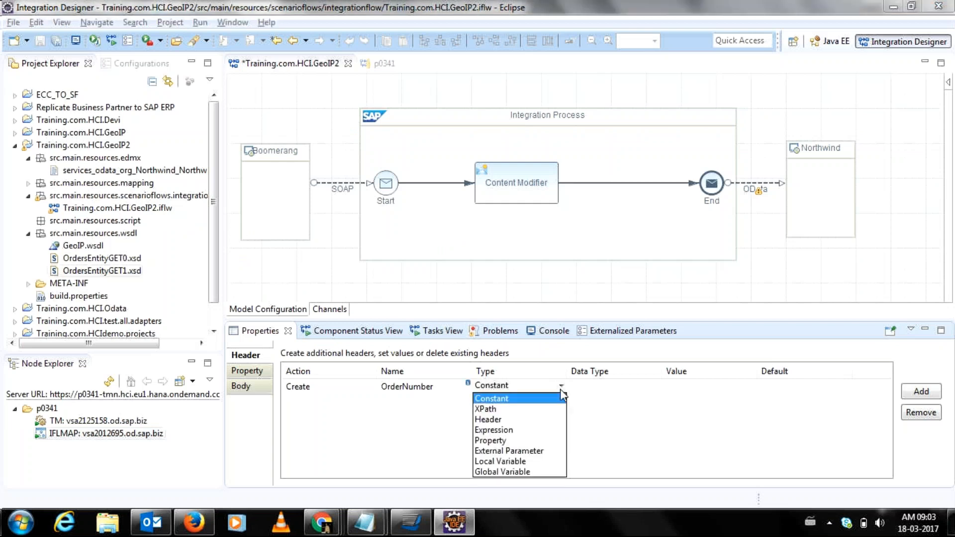
{"action": "left_click", "coordinate": [543, 410]}
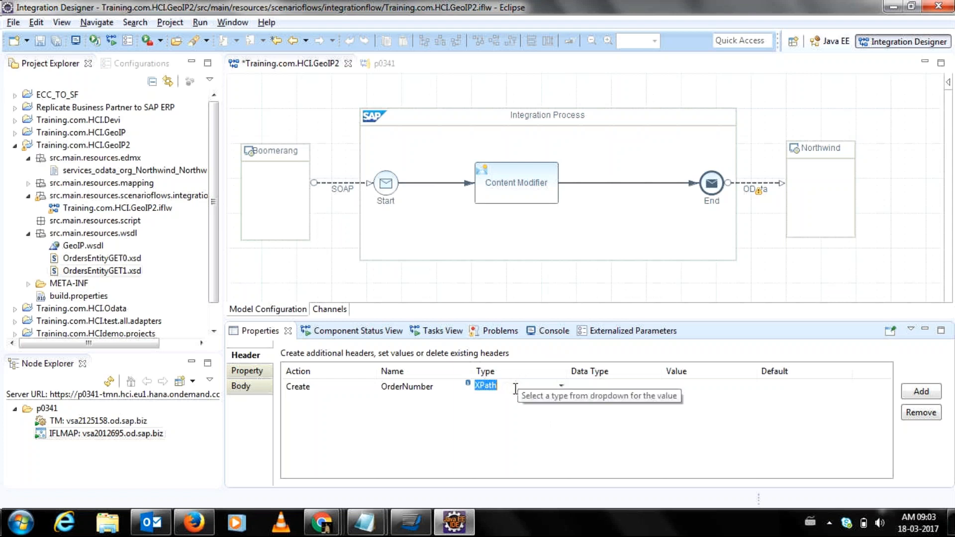
- Set the data type of the OrderNumber header to java.lang.String
{"action": "left_click", "coordinate": [581, 388]}
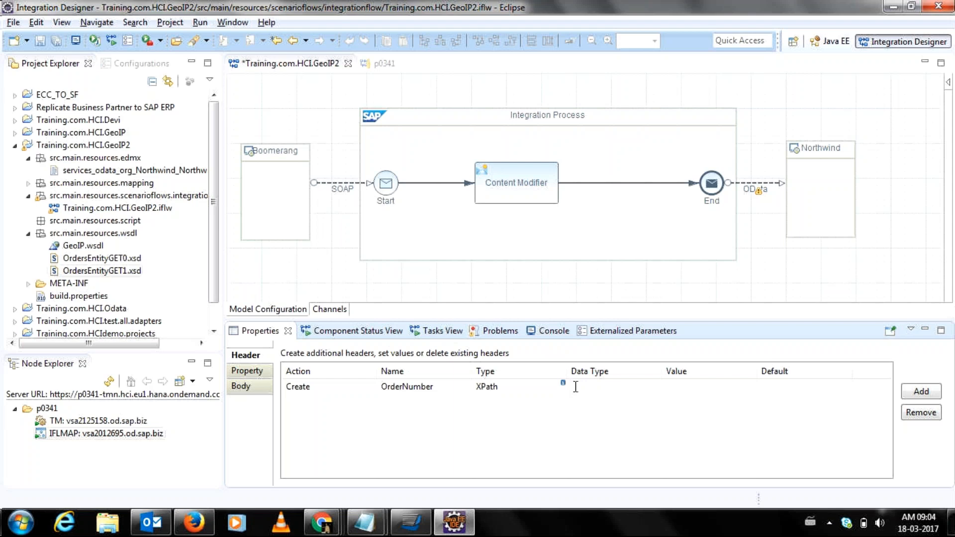
{"action": "type", "text": "java.lang.String"}
{"action": "left_click", "coordinate": [686, 389]}
{"action": "left_click", "coordinate": [686, 388]}
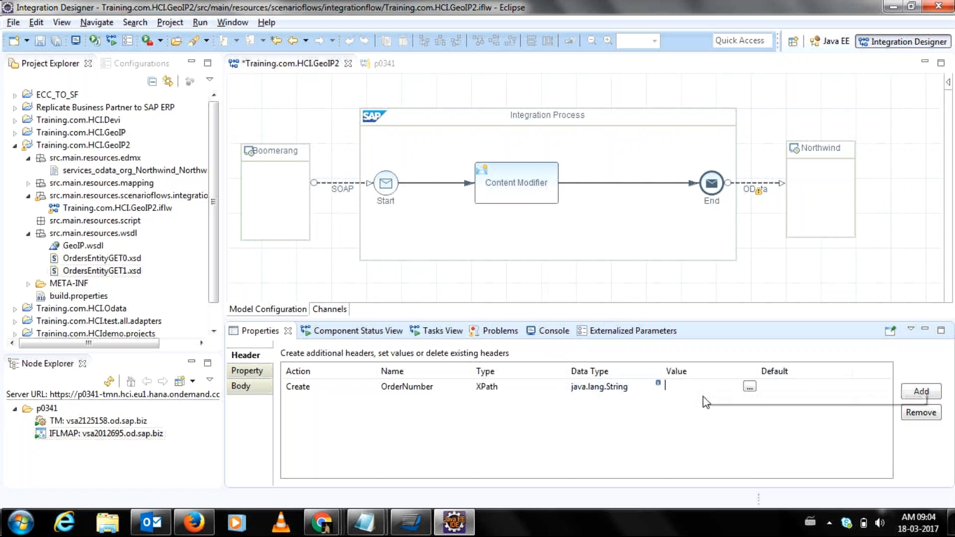
{"action": "left_click", "coordinate": [750, 388]}
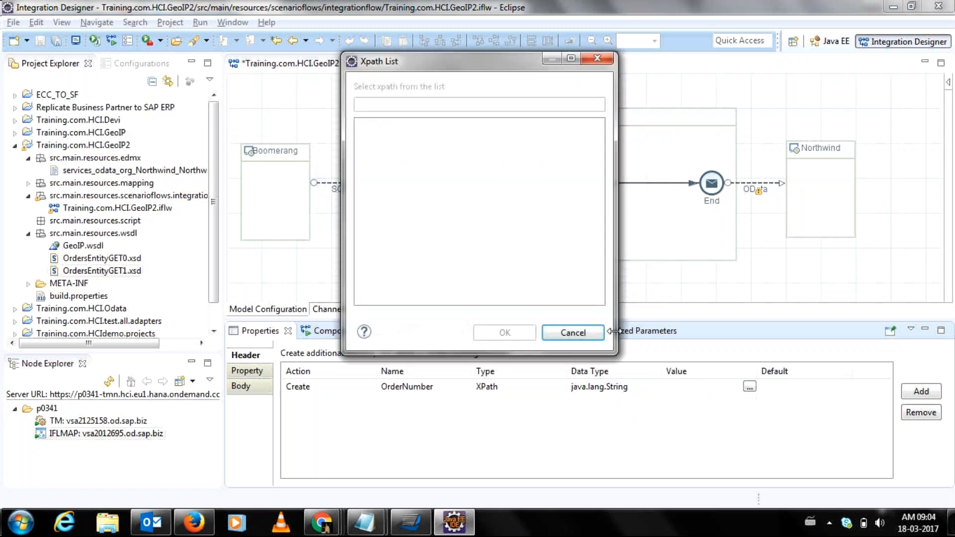
{"action": "left_click", "coordinate": [574, 332]}
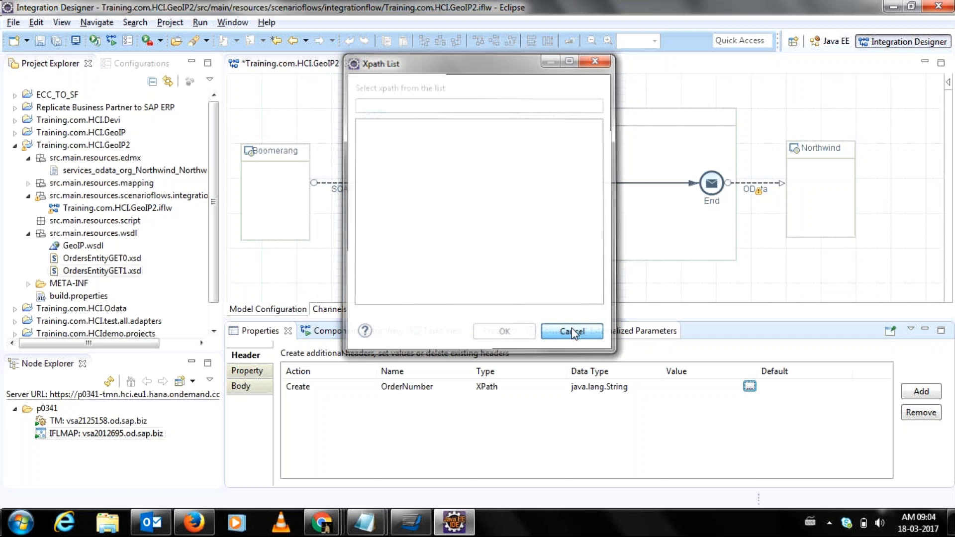
{"action": "left_click", "coordinate": [679, 387]}
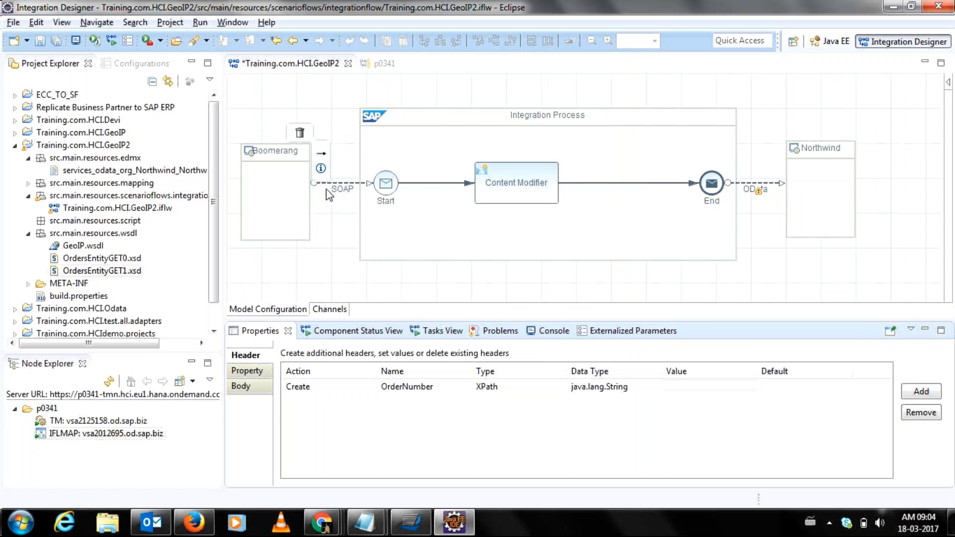
{"action": "mouse_move", "coordinate": [297, 185]}
{"action": "left_click", "coordinate": [730, 388]}
{"action": "left_click", "coordinate": [751, 388]}
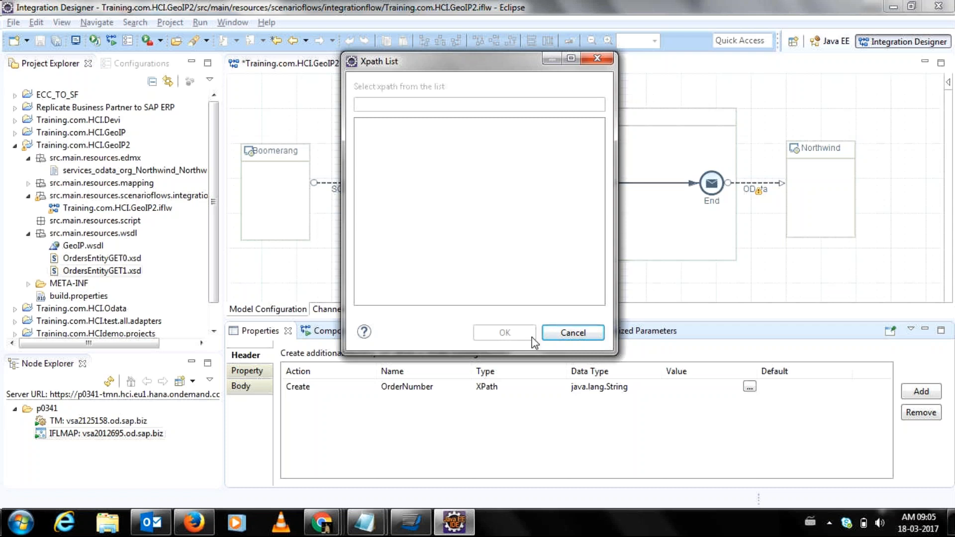
{"action": "left_click", "coordinate": [567, 340]}
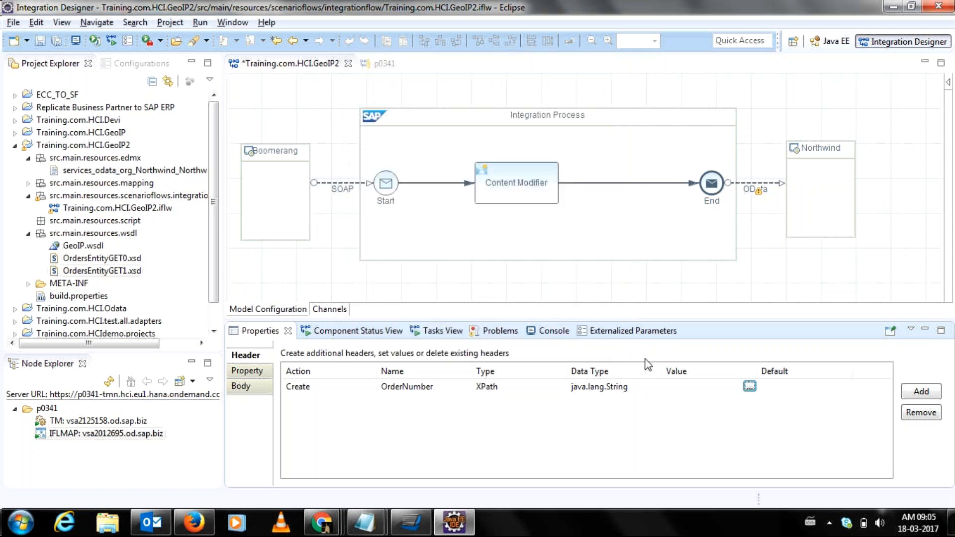
- Enter the XPath //OrderNumber as the header's value
{"action": "left_click", "coordinate": [674, 390]}
{"action": "left_click", "coordinate": [688, 385]}
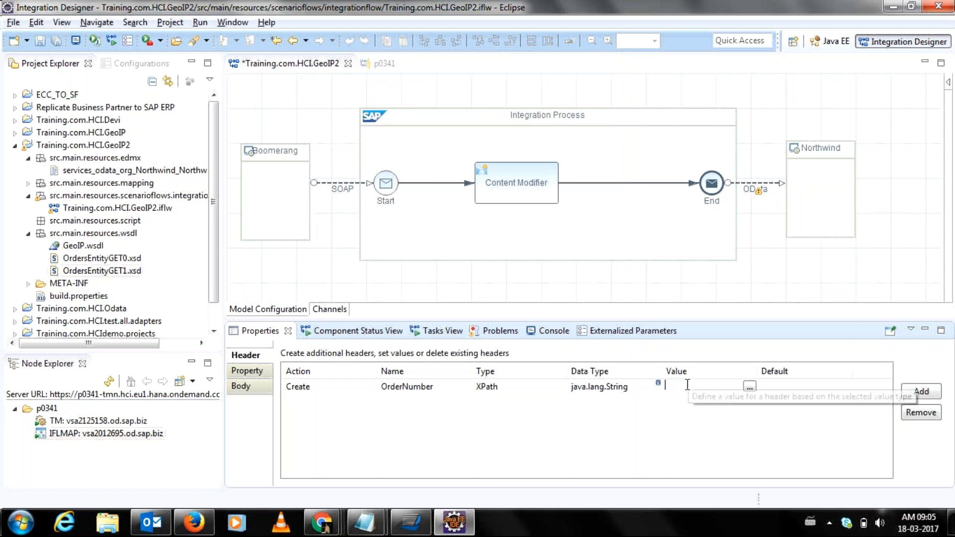
{"action": "type", "text": "//OrderNumber"}
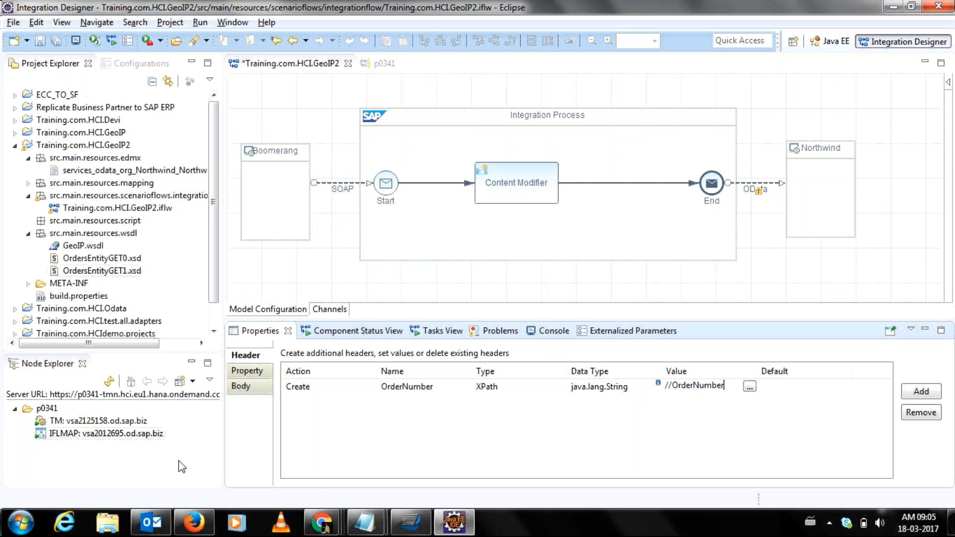
- Rename the Content Modifier's header to OrderNo, keeping its XPath value
{"action": "left_click", "coordinate": [404, 386]}
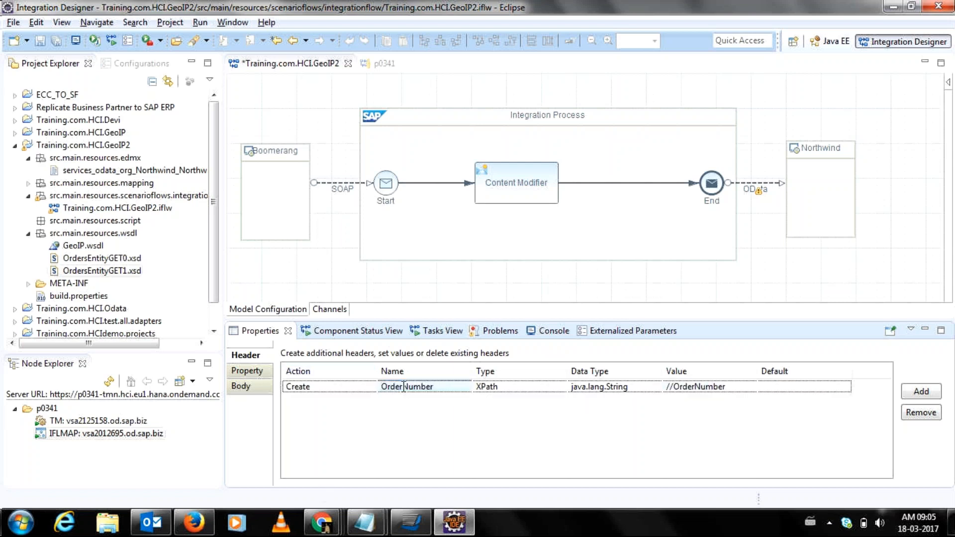
{"action": "left_click", "coordinate": [447, 386]}
{"action": "left_click", "coordinate": [446, 386]}
{"action": "key", "text": "Left"}
{"action": "key", "text": "Left"}
{"action": "key", "text": "Left"}
{"action": "key", "text": "Left"}
{"action": "key", "text": "Right"}
{"action": "key", "text": "Right"}
{"action": "key", "text": "Right"}
{"action": "key", "text": "Right"}
{"action": "key", "text": "Right"}
{"action": "key", "text": "Right"}
{"action": "key", "text": "Right"}
{"action": "type", "text": "\\\\\\"}
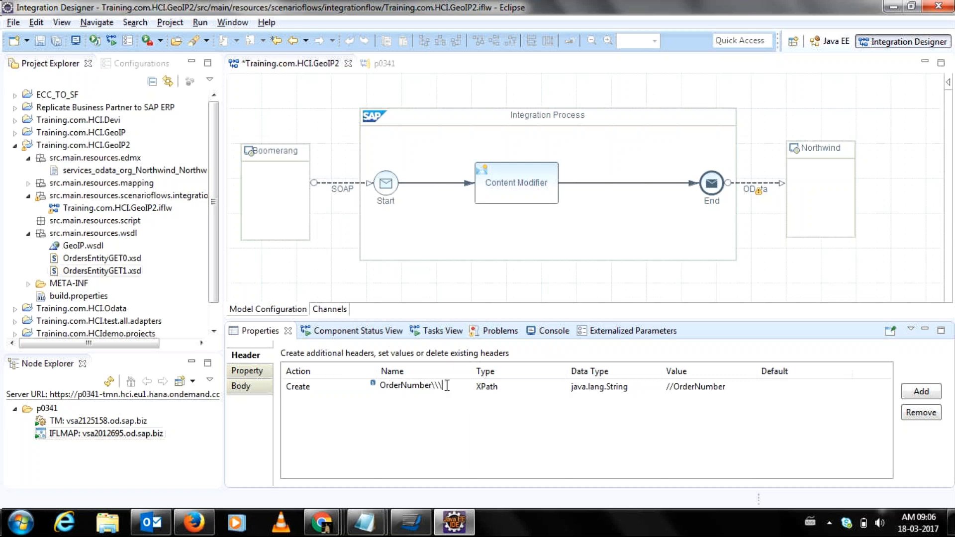
{"action": "key", "text": "BackSpace"}
{"action": "key", "text": "BackSpace"}
{"action": "key", "text": "BackSpace"}
{"action": "key", "text": "BackSpace"}
{"action": "key", "text": "BackSpace"}
{"action": "key", "text": "BackSpace"}
{"action": "key", "text": "BackSpace"}
{"action": "key", "text": "BackSpace"}
{"action": "type", "text": "o"}
{"action": "left_click", "coordinate": [698, 391]}
{"action": "left_click", "coordinate": [698, 392]}
{"action": "left_click", "coordinate": [708, 386]}
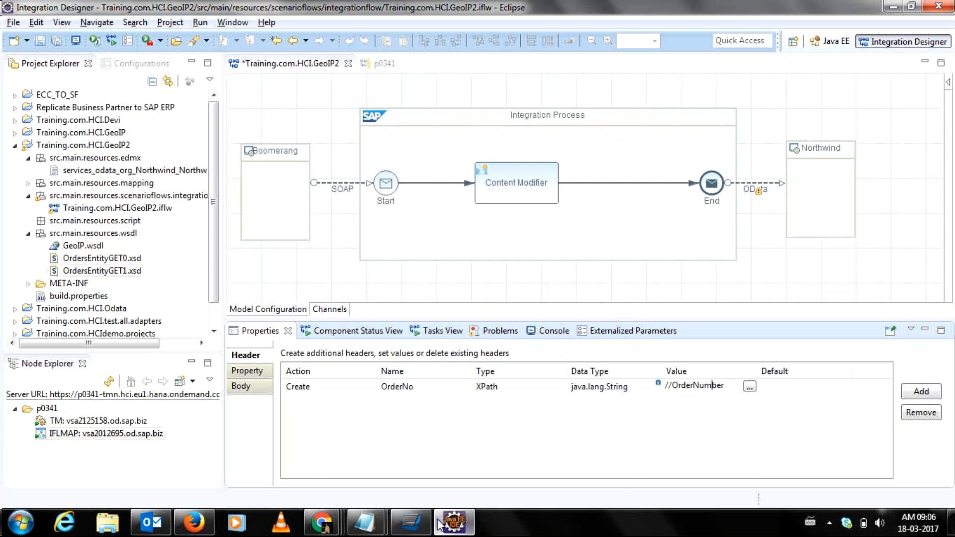
{"action": "mouse_move", "coordinate": [408, 523]}
{"action": "left_click", "coordinate": [394, 386]}
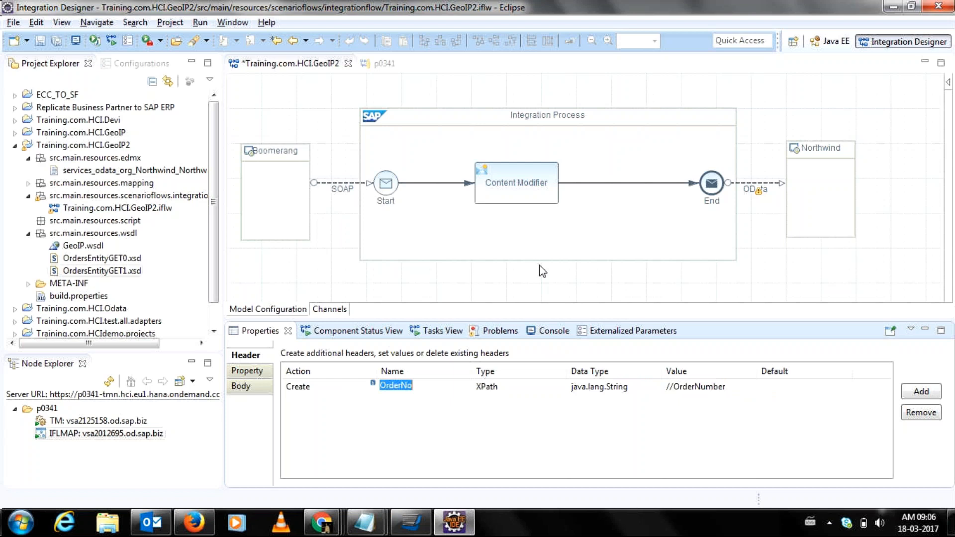
{"action": "left_click", "coordinate": [502, 188]}
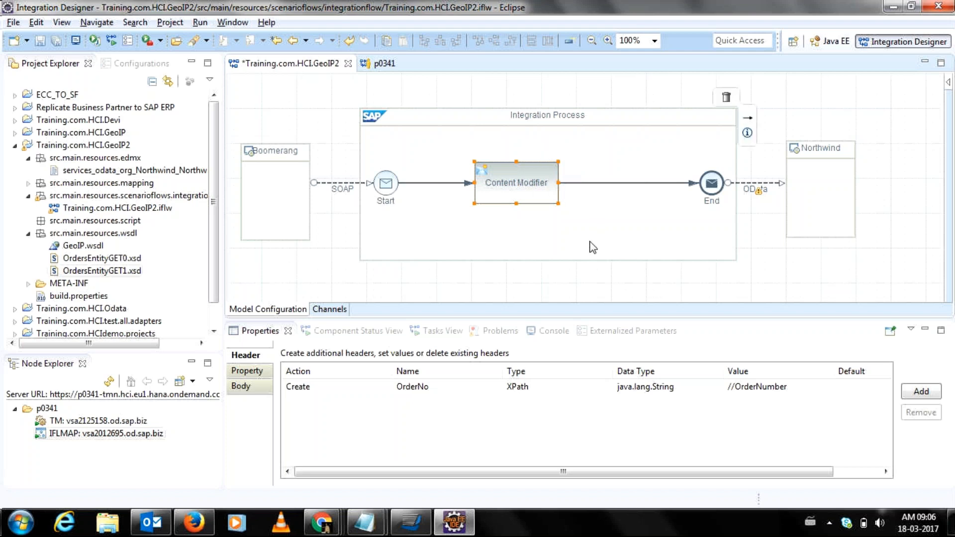
{"action": "left_click", "coordinate": [577, 273]}
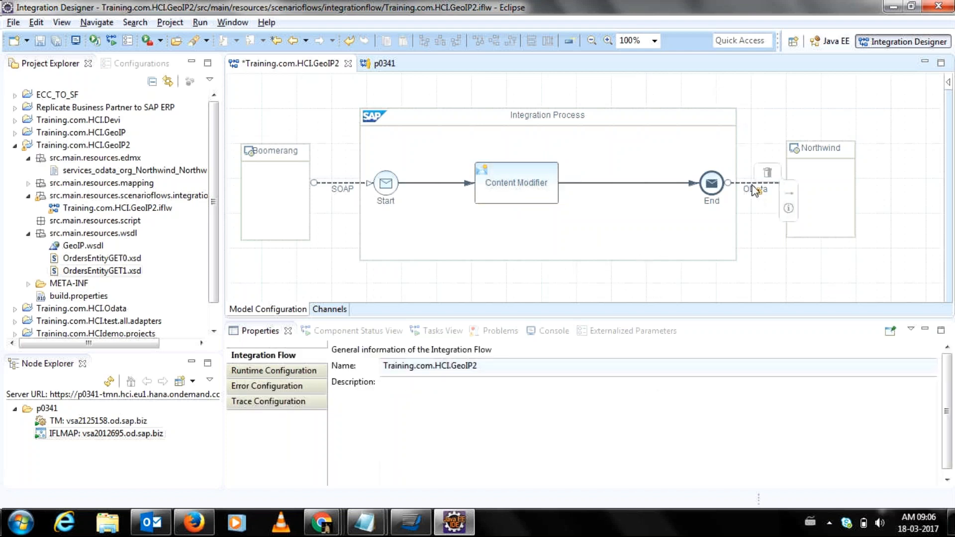
{"action": "left_click", "coordinate": [755, 190]}
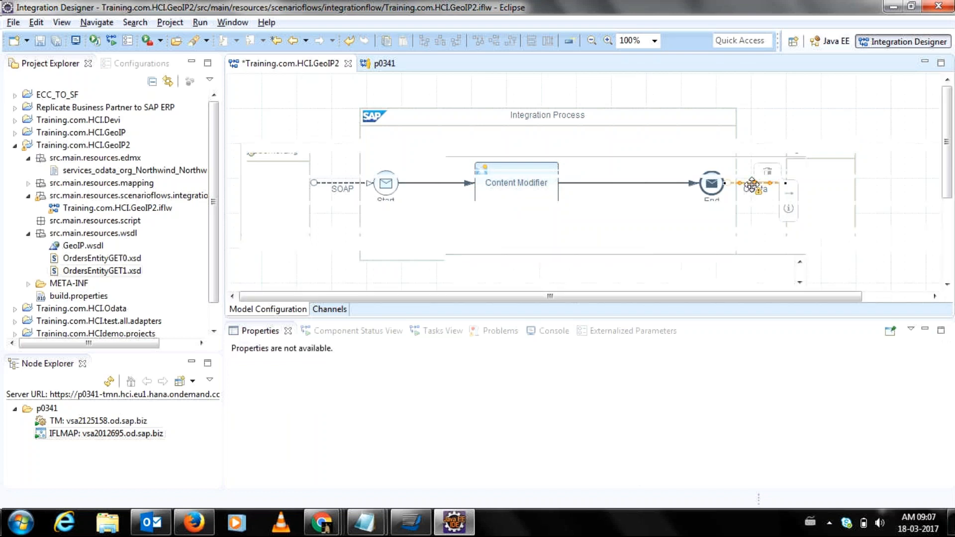
{"action": "double_click", "coordinate": [751, 184]}
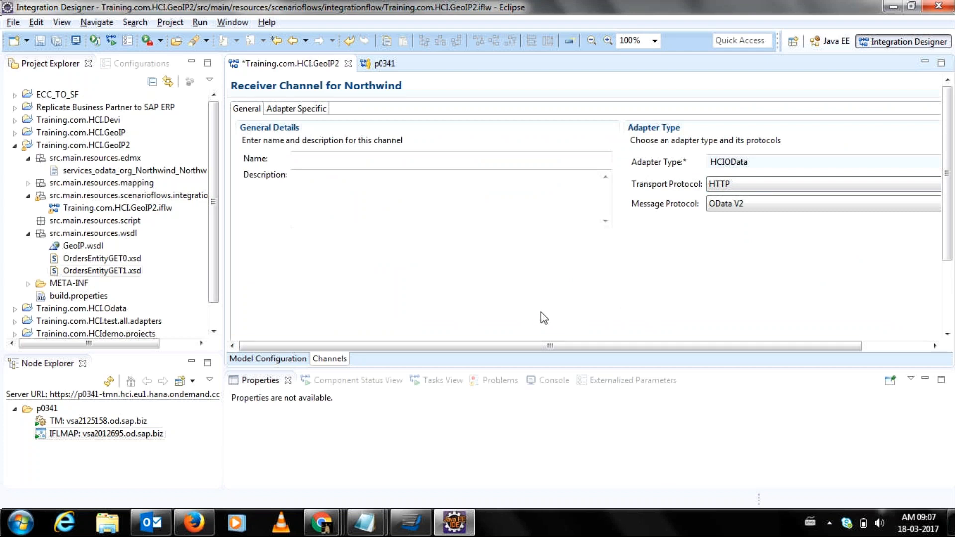
{"action": "left_click", "coordinate": [311, 109]}
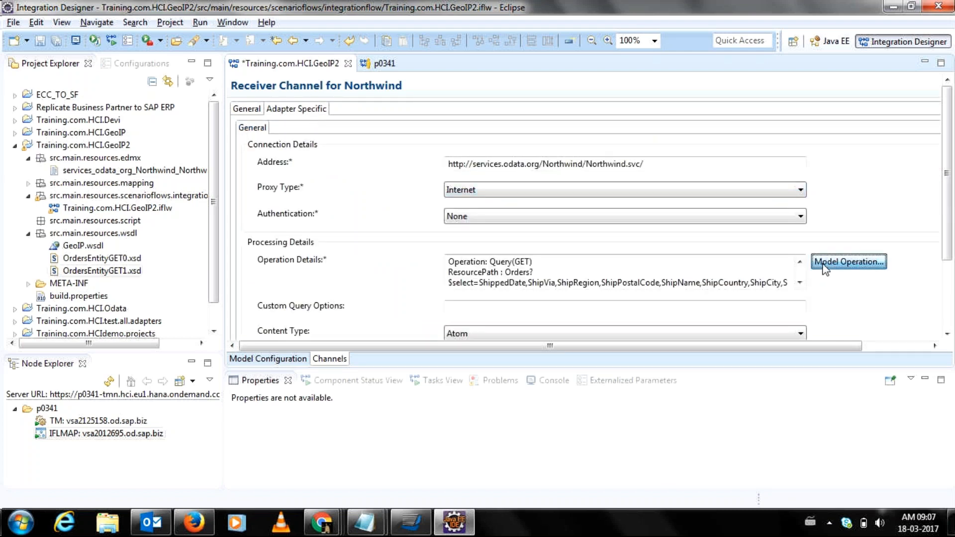
{"action": "left_click", "coordinate": [823, 266]}
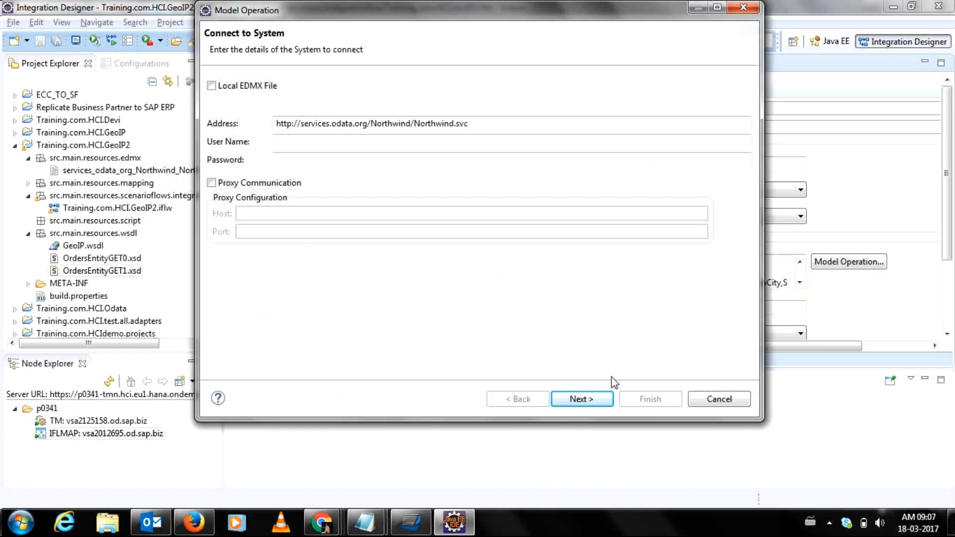
{"action": "left_click", "coordinate": [588, 398]}
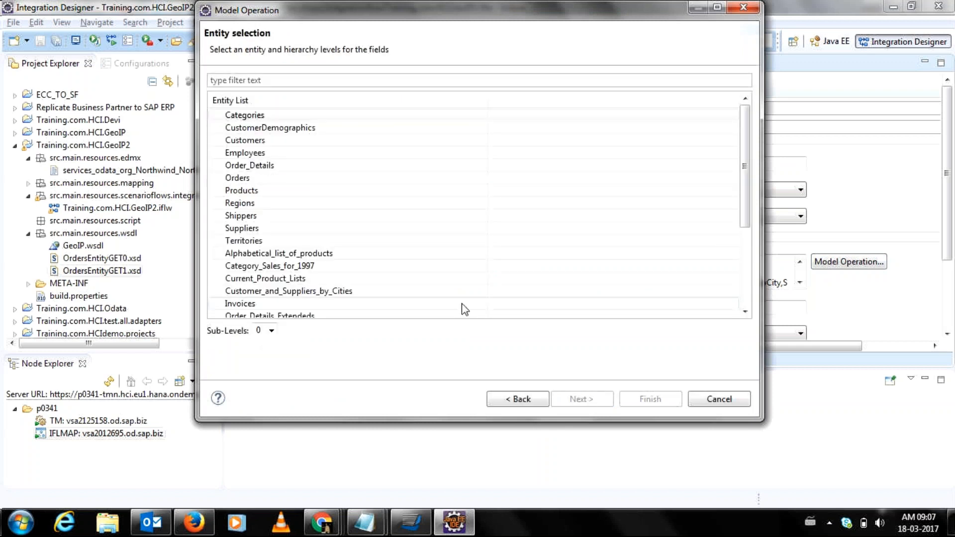
- Choose the Orders entity and select all its fields, from CustomerID through ShippedDate, for the Query(GET) operation
{"action": "left_click", "coordinate": [285, 180]}
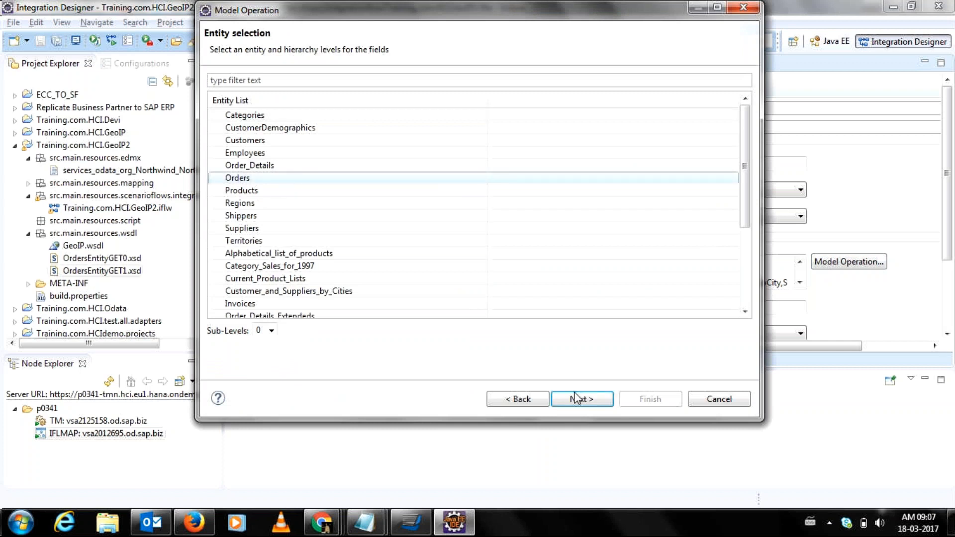
{"action": "left_click", "coordinate": [576, 394]}
{"action": "left_click", "coordinate": [229, 134]}
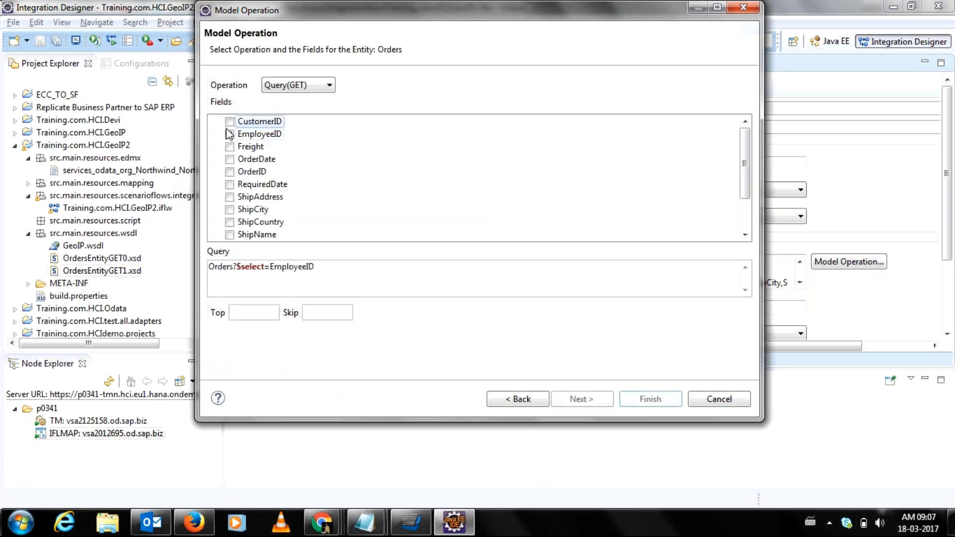
{"action": "left_click", "coordinate": [229, 122]}
{"action": "left_click", "coordinate": [230, 159]}
{"action": "left_click", "coordinate": [229, 172]}
{"action": "left_click", "coordinate": [229, 146]}
{"action": "left_click", "coordinate": [229, 184]}
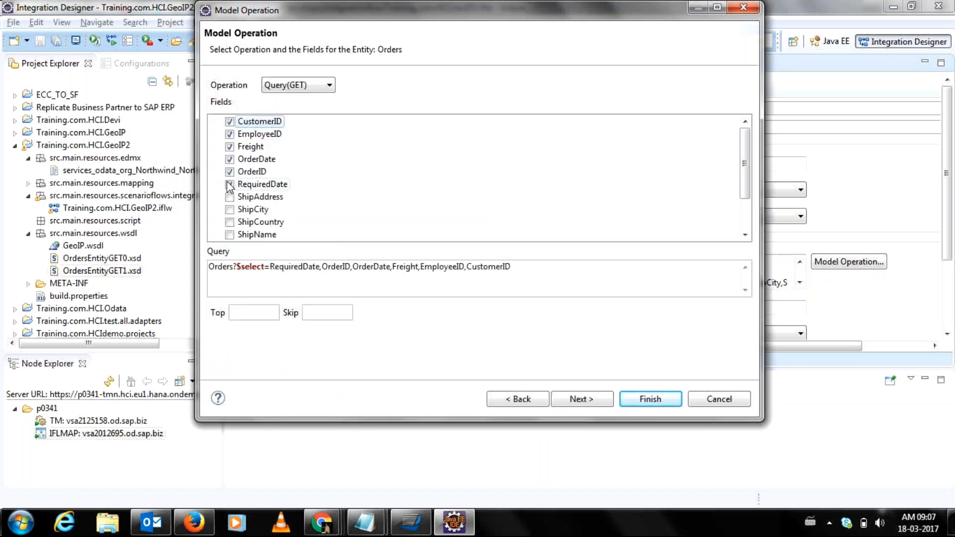
{"action": "left_click", "coordinate": [230, 197]}
{"action": "left_click", "coordinate": [229, 222]}
{"action": "left_click", "coordinate": [230, 209]}
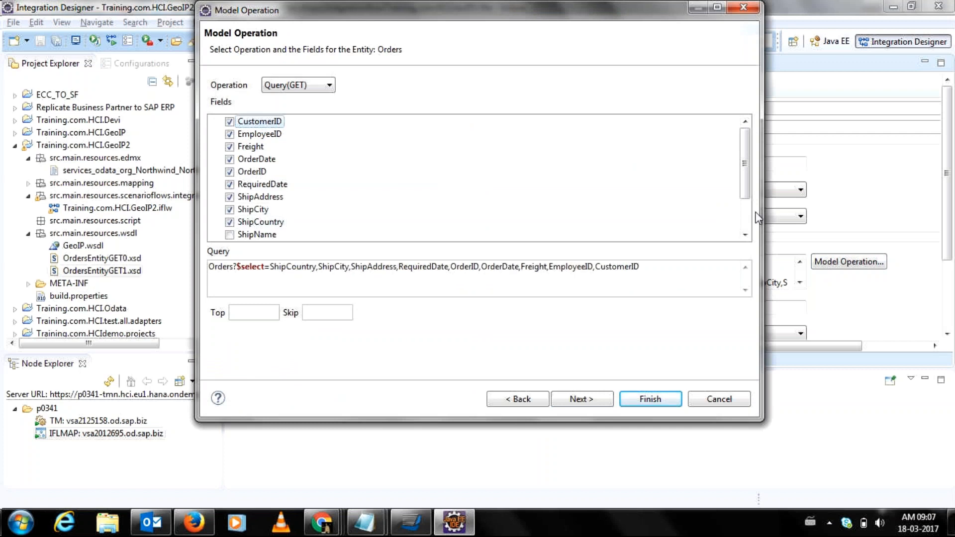
{"action": "scroll", "coordinate": [231, 199], "scroll_direction": "down", "scroll_amount": 2}
{"action": "left_click", "coordinate": [229, 184]}
{"action": "left_click", "coordinate": [230, 197]}
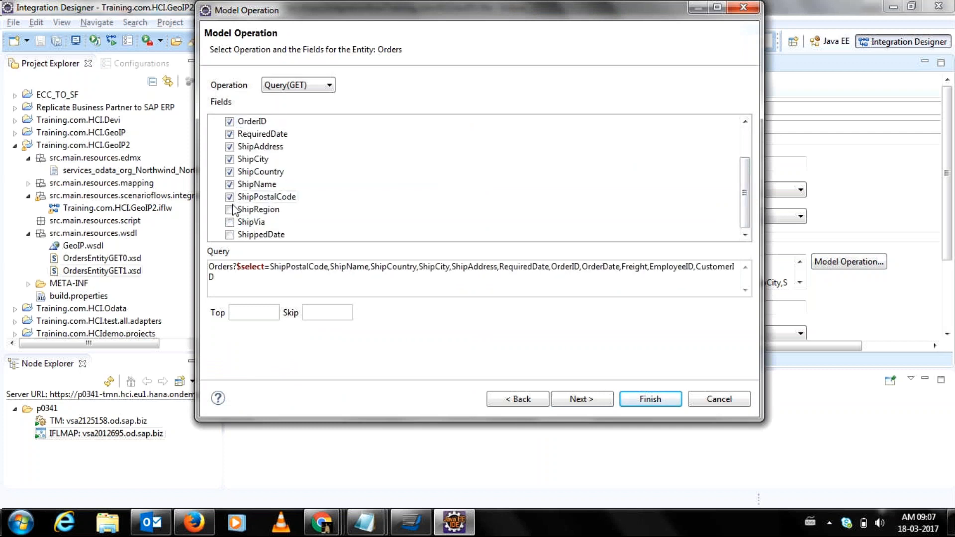
{"action": "left_click", "coordinate": [229, 210]}
{"action": "left_click", "coordinate": [229, 221]}
{"action": "left_click", "coordinate": [230, 235]}
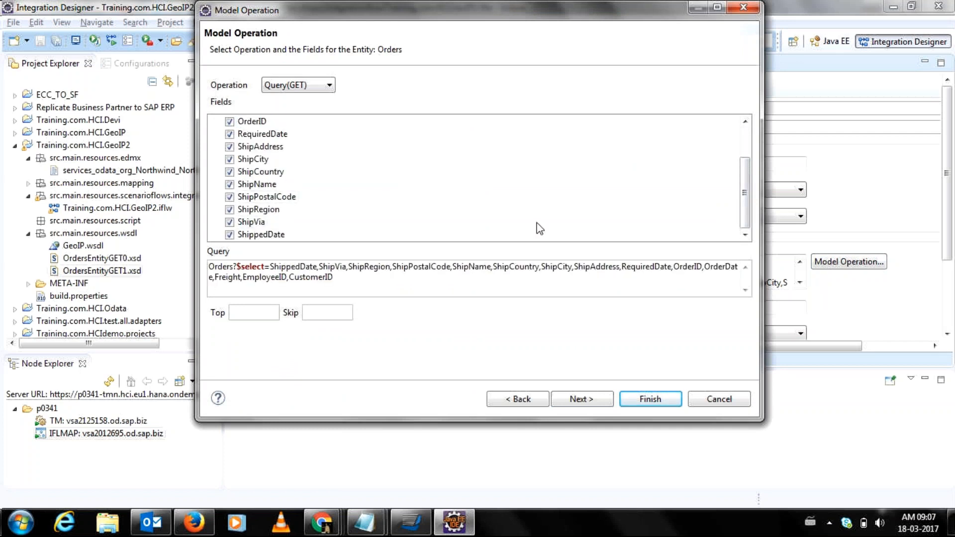
{"action": "left_click", "coordinate": [586, 399]}
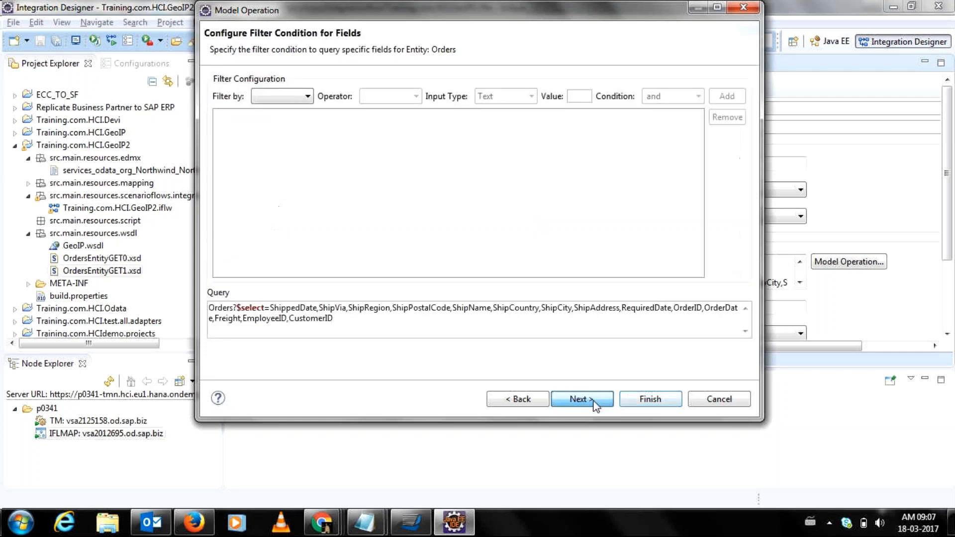
- Add a filter condition where OrderID is equal (eq) to the Header input OrderNo
{"action": "left_click", "coordinate": [307, 97]}
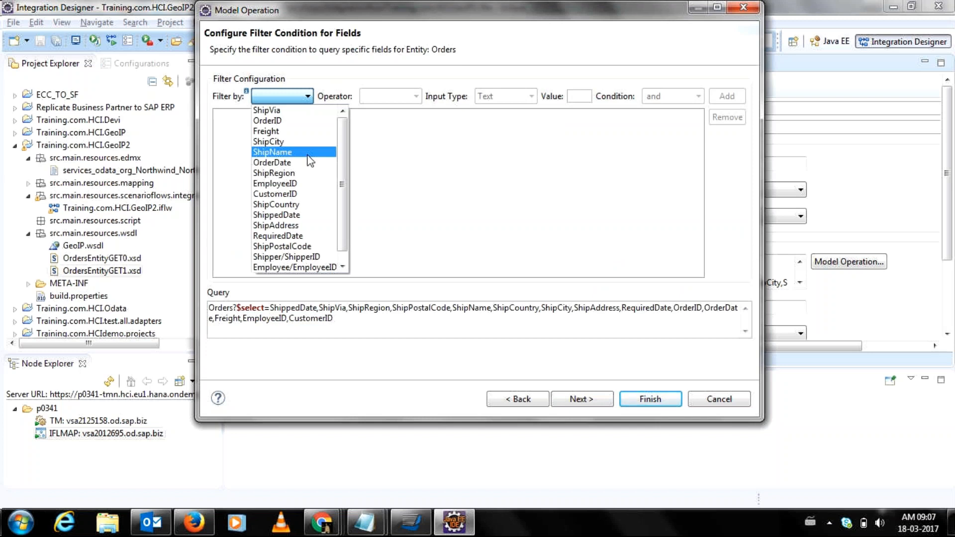
{"action": "left_click", "coordinate": [322, 122]}
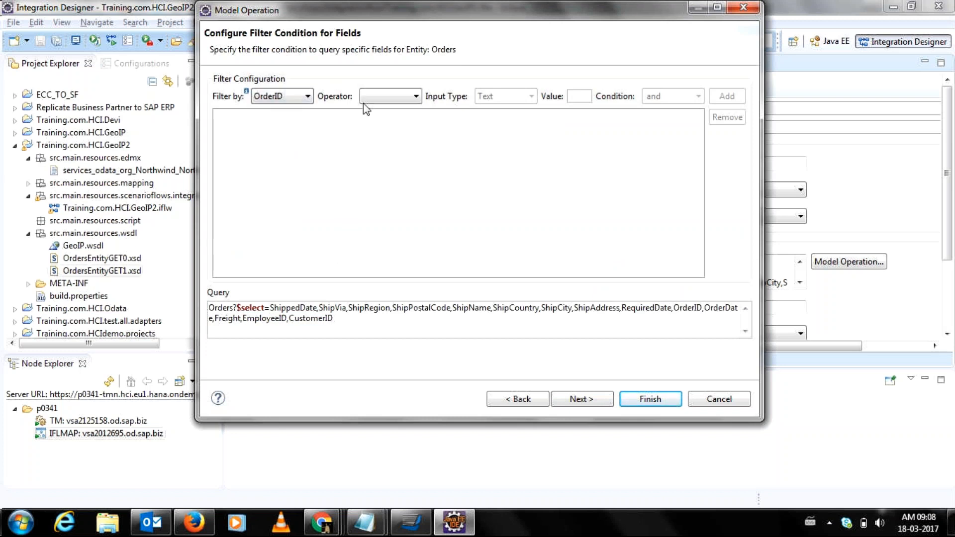
{"action": "left_click", "coordinate": [401, 97]}
{"action": "left_click", "coordinate": [388, 110]}
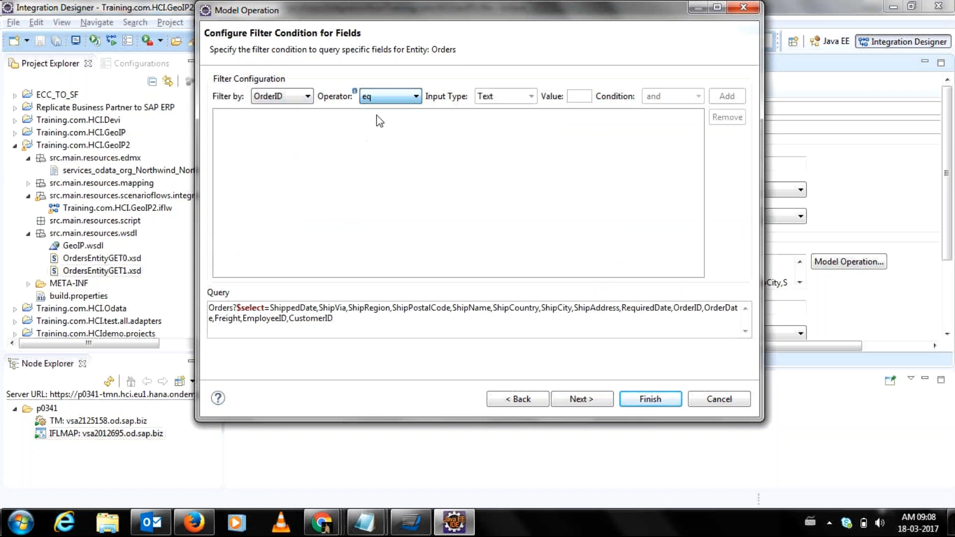
{"action": "left_click", "coordinate": [510, 97]}
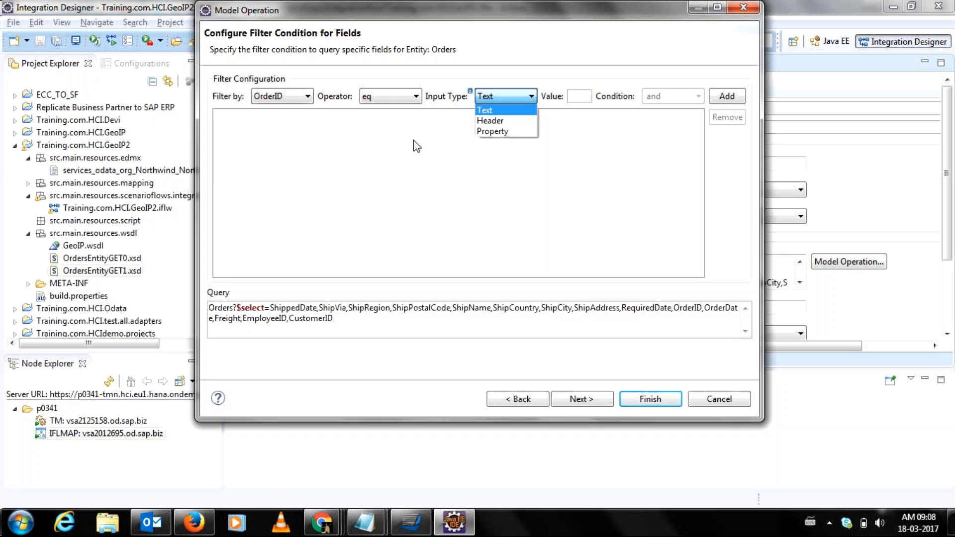
{"action": "left_click", "coordinate": [503, 124]}
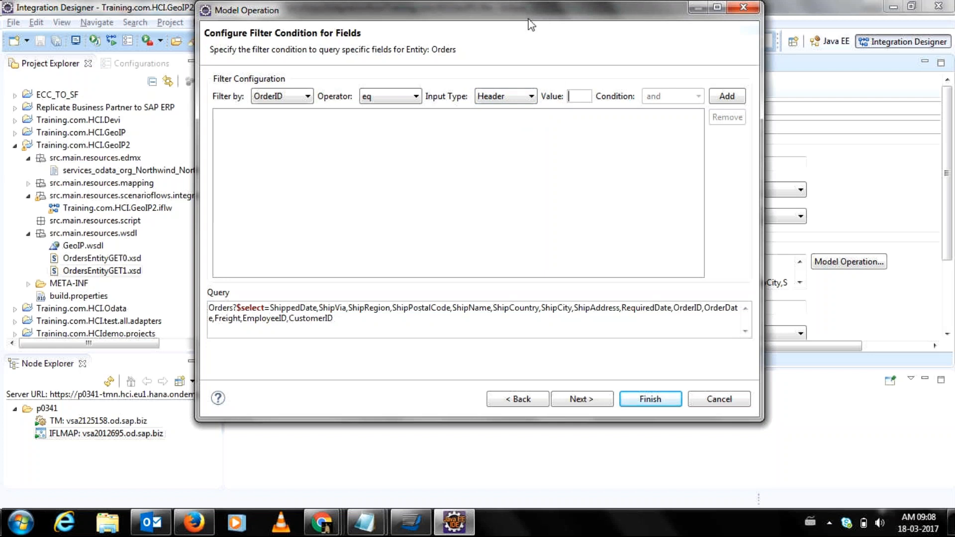
{"action": "left_click_drag", "start_coordinate": [528, 19], "coordinate": [552, 16]}
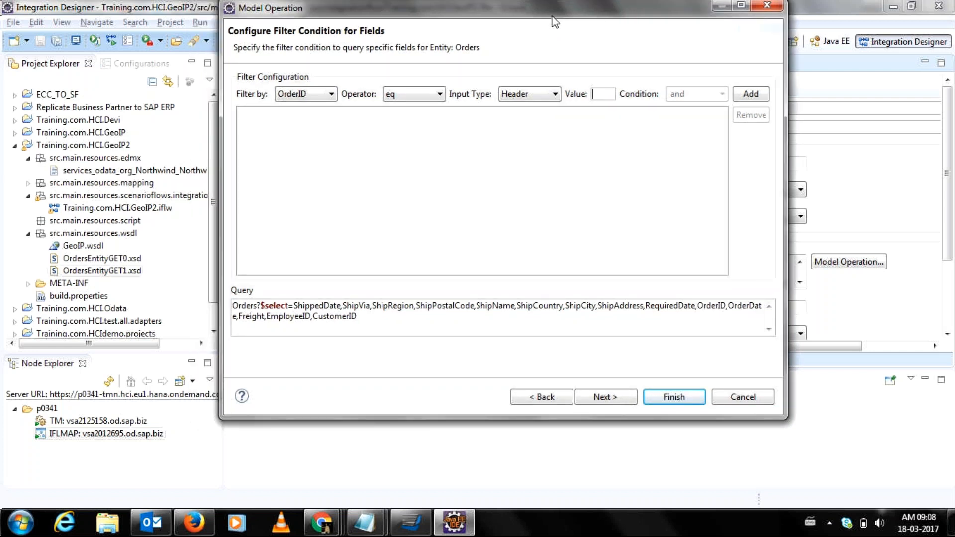
{"action": "left_click_drag", "start_coordinate": [555, 22], "coordinate": [496, 69]}
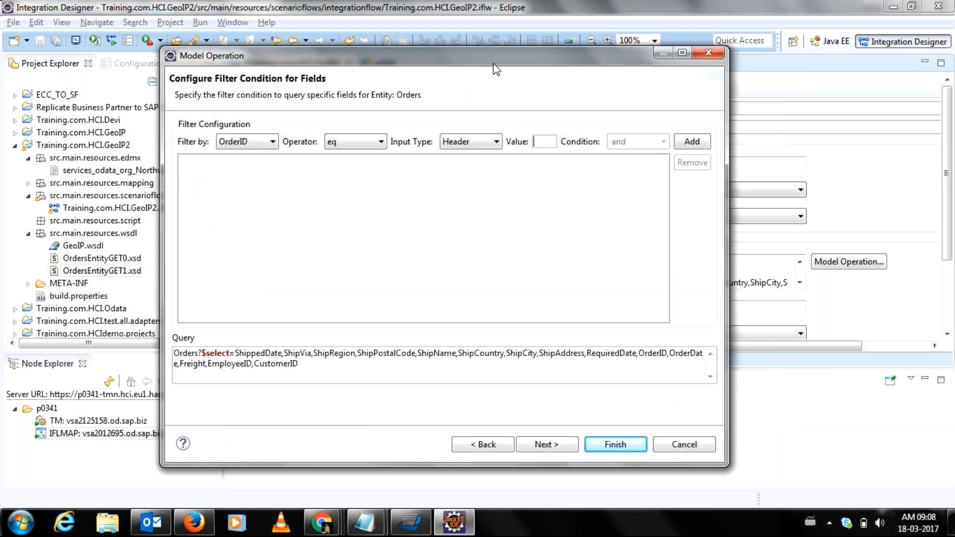
{"action": "left_click_drag", "start_coordinate": [497, 69], "coordinate": [494, 70]}
{"action": "type", "text": "Order"}
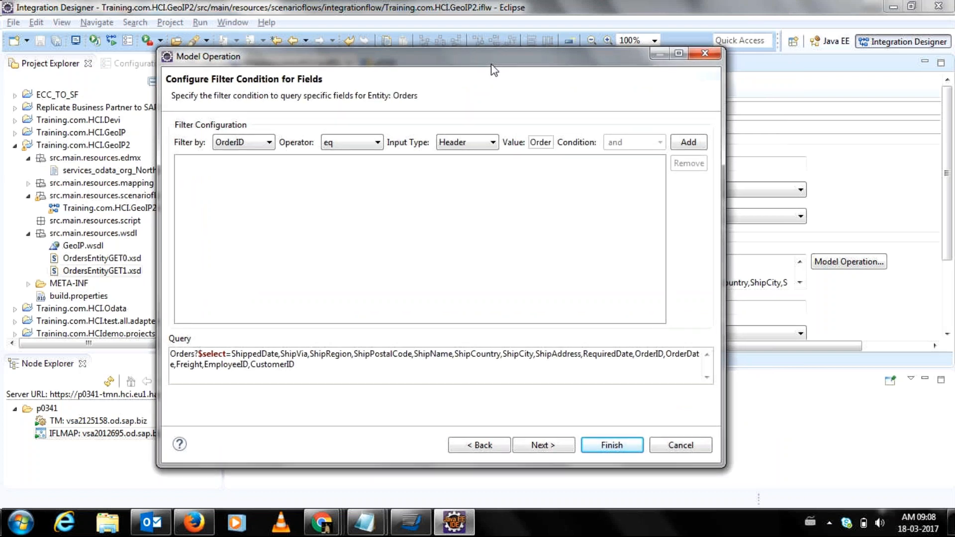
{"action": "type", "text": "No"}
{"action": "left_click", "coordinate": [688, 142]}
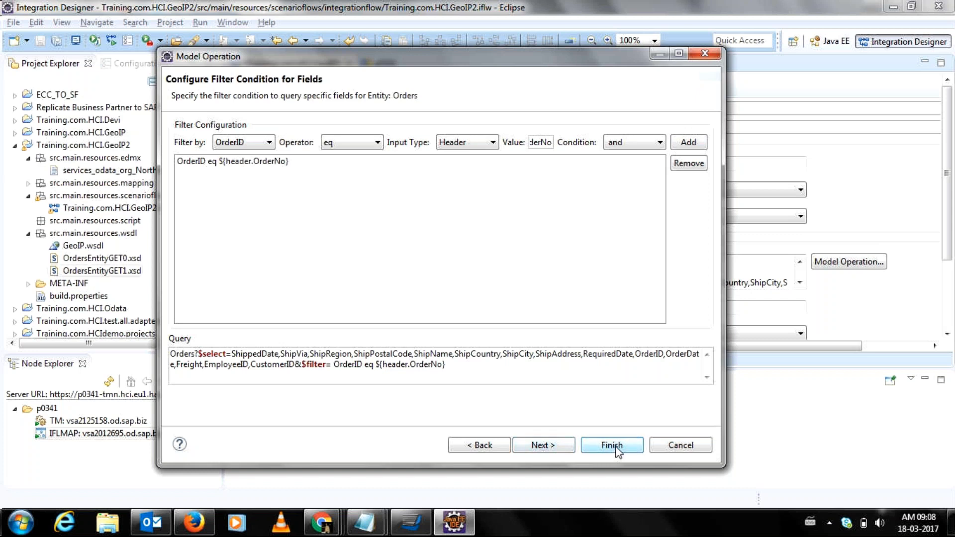
- Finish the model operation without sorting criteria and save the generated Orders schema as a new file
{"action": "left_click", "coordinate": [543, 446]}
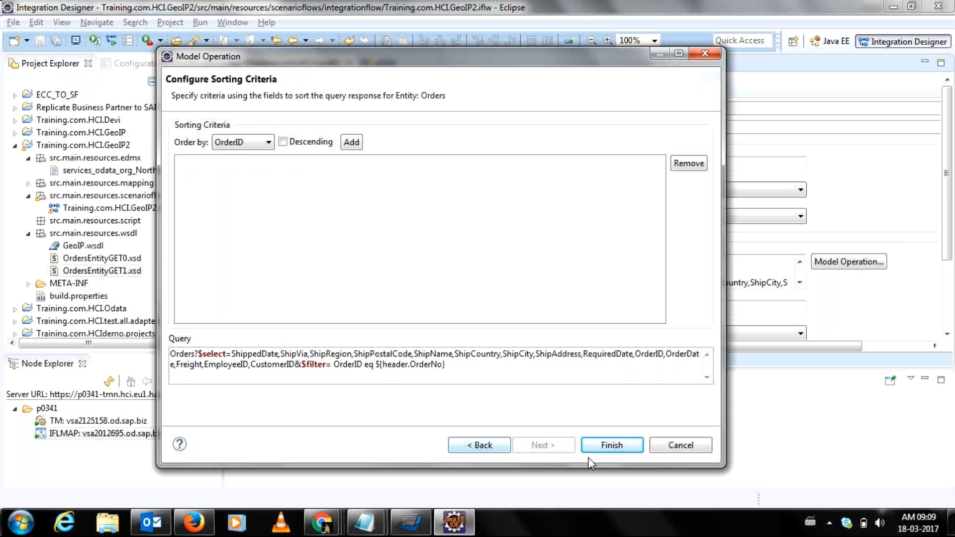
{"action": "left_click", "coordinate": [607, 438]}
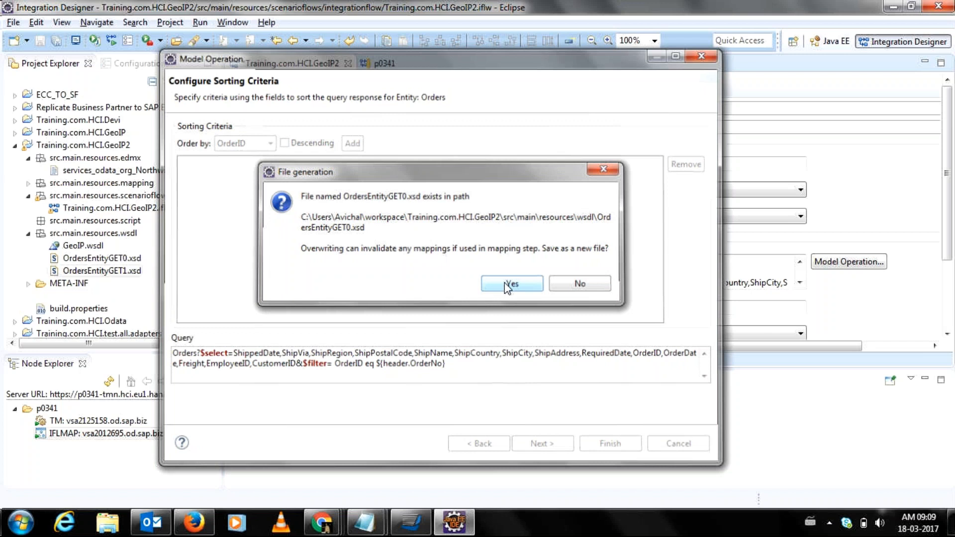
{"action": "left_click", "coordinate": [504, 282]}
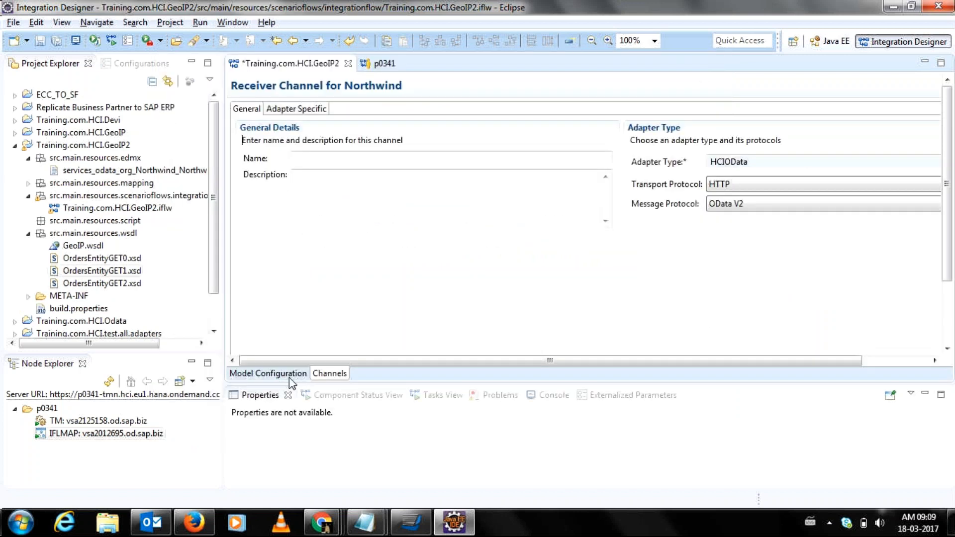
- Return to the integration flow model, check the Content Modifier's header and save the flow
{"action": "left_click", "coordinate": [289, 377]}
{"action": "left_click", "coordinate": [526, 184]}
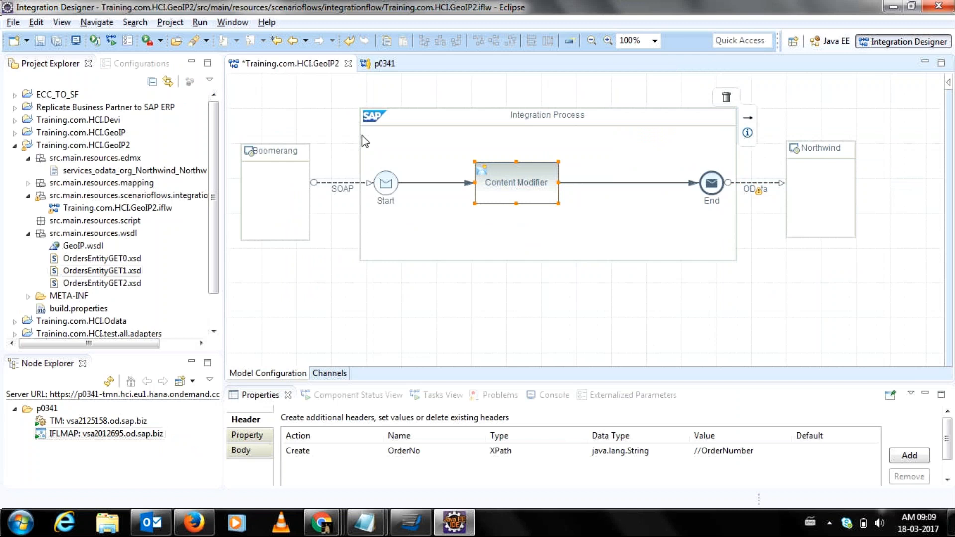
{"action": "left_click", "coordinate": [278, 100]}
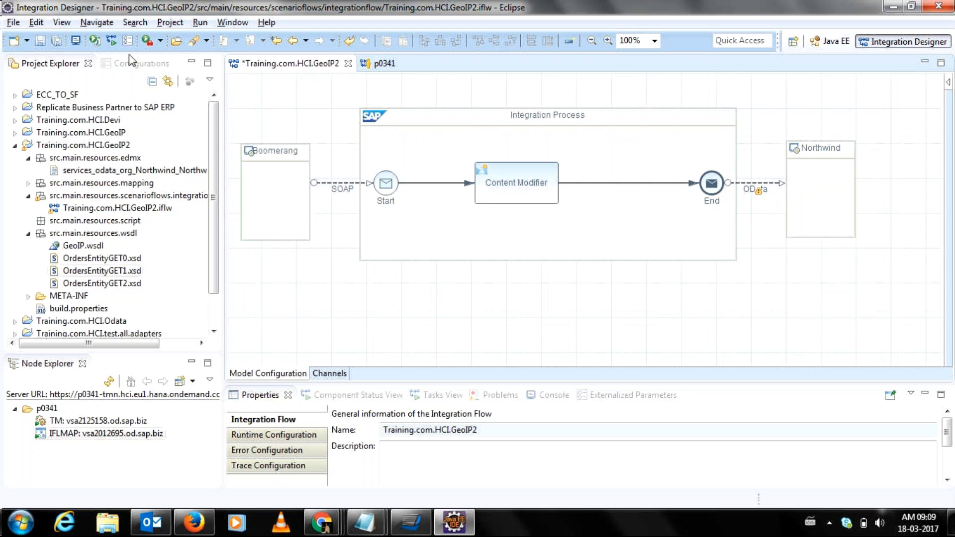
{"action": "left_click", "coordinate": [39, 44]}
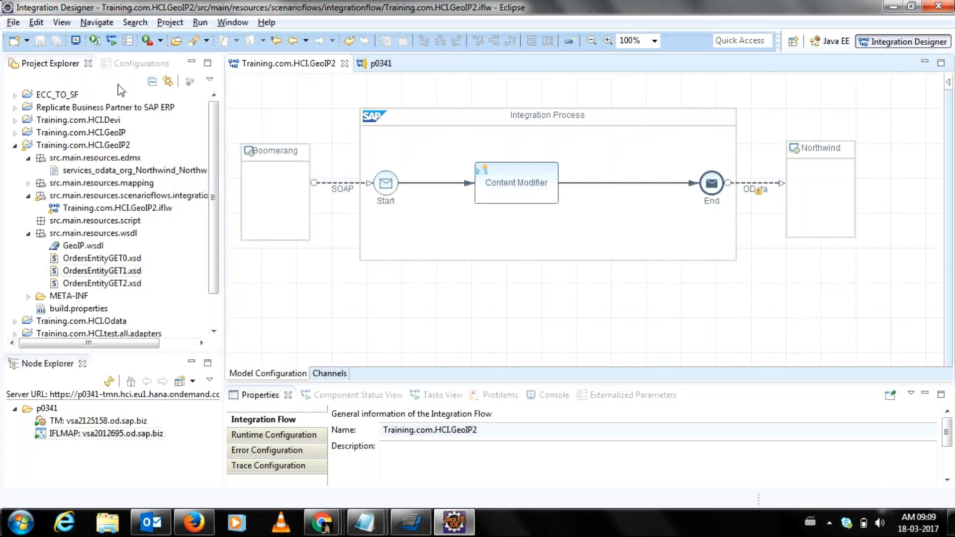
- Execute the checks on the GeoIP2 integration flow and enlarge the console to read the results
{"action": "right_click", "coordinate": [280, 107]}
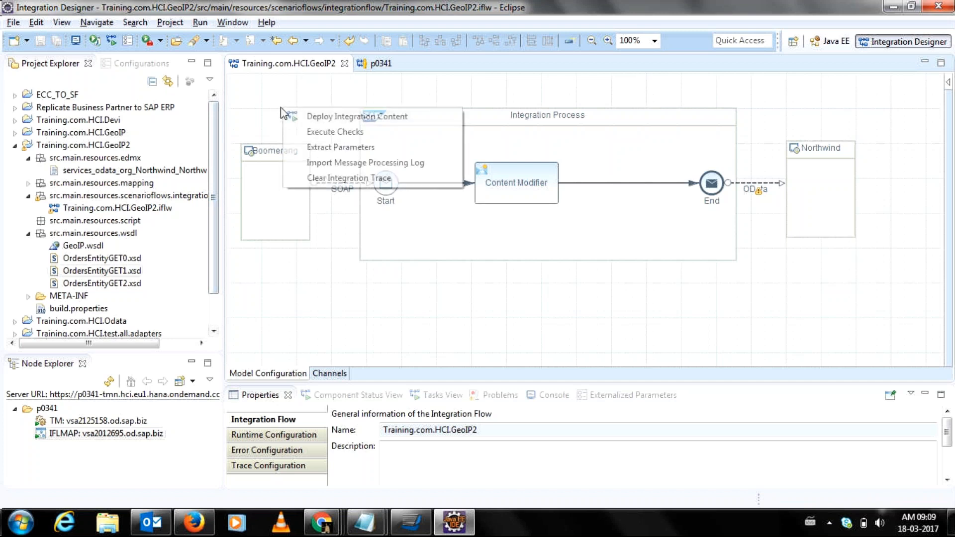
{"action": "left_click", "coordinate": [306, 138]}
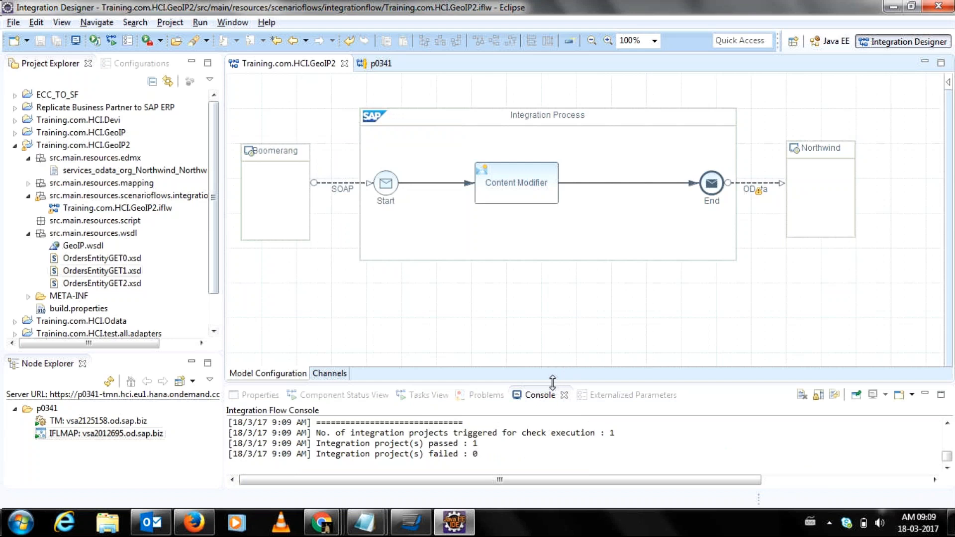
{"action": "left_click_drag", "start_coordinate": [552, 382], "coordinate": [548, 328]}
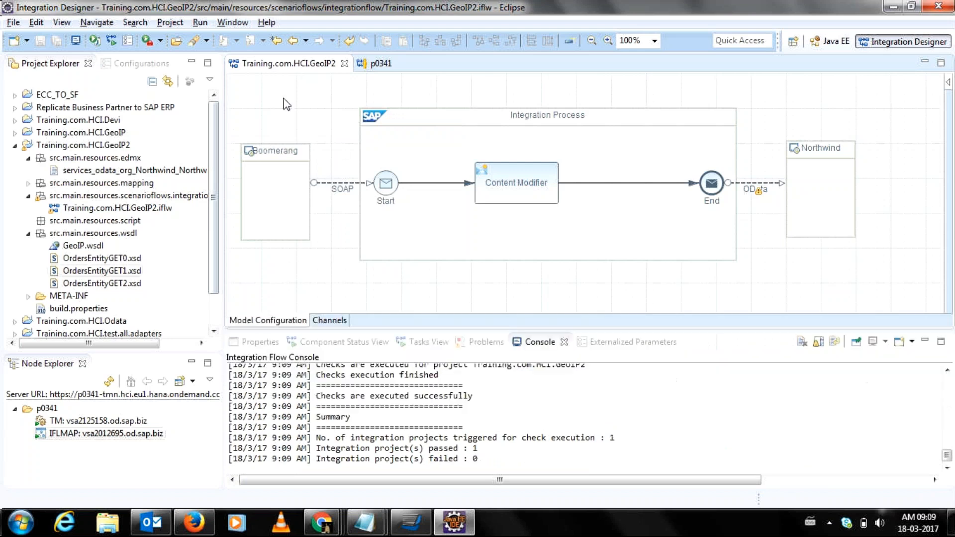
- Deploy the GeoIP2 integration content to tenant p0341
{"action": "right_click", "coordinate": [282, 97]}
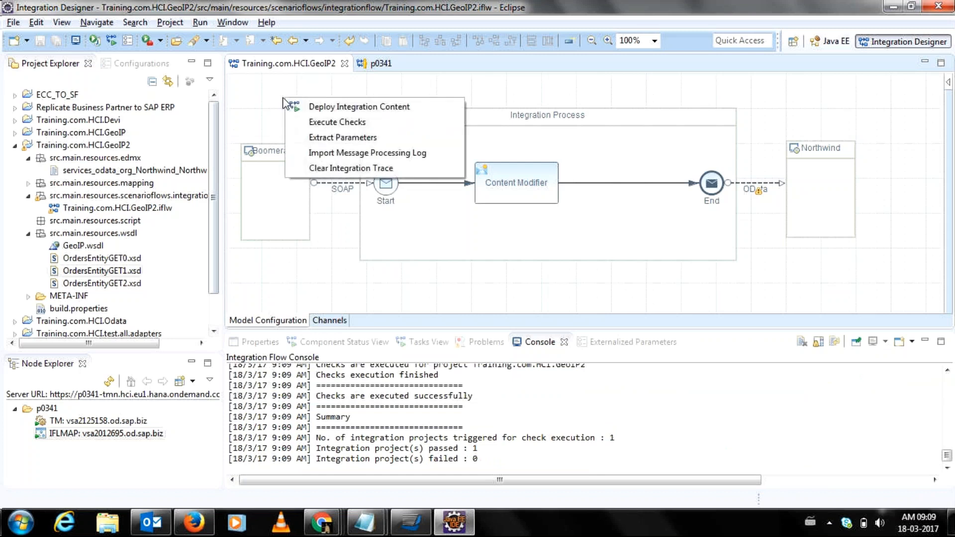
{"action": "left_click", "coordinate": [265, 87]}
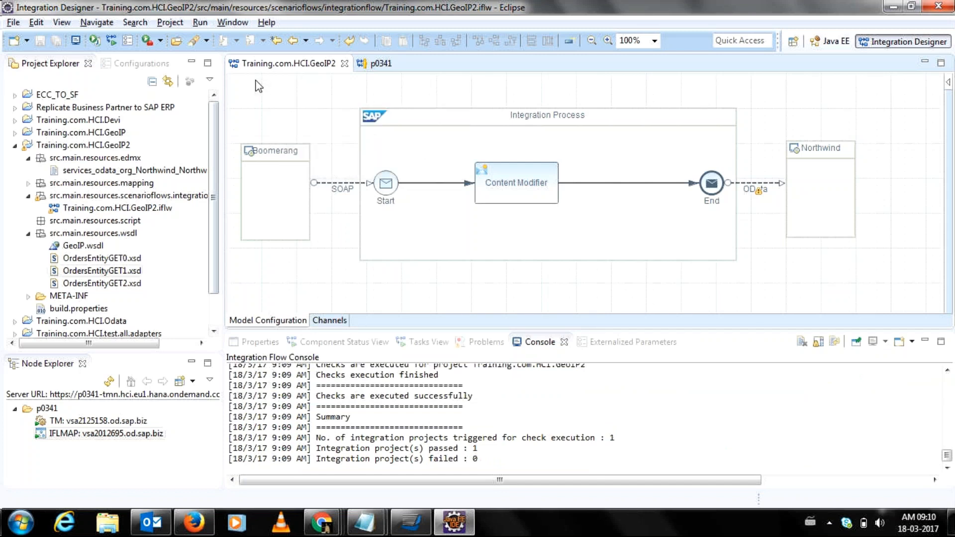
{"action": "right_click", "coordinate": [258, 86]}
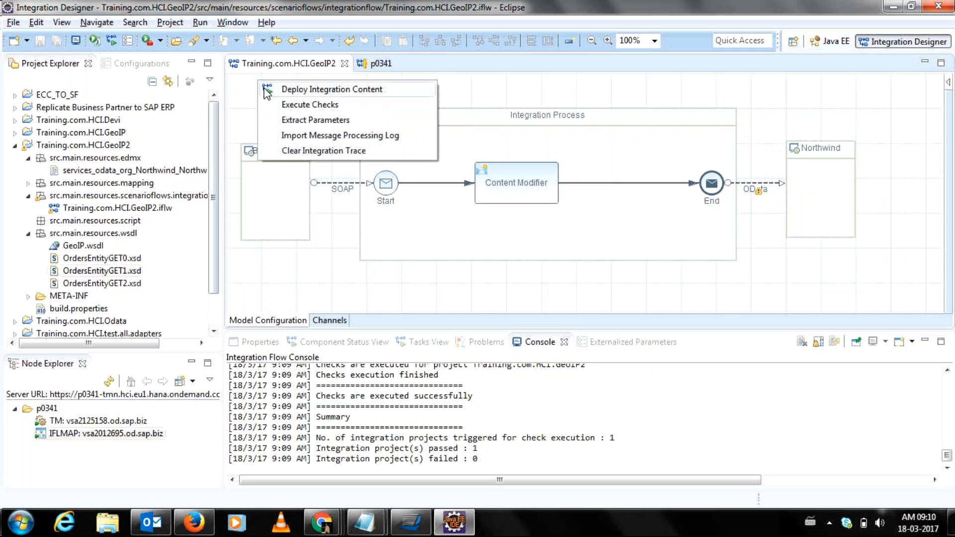
{"action": "left_click", "coordinate": [267, 90]}
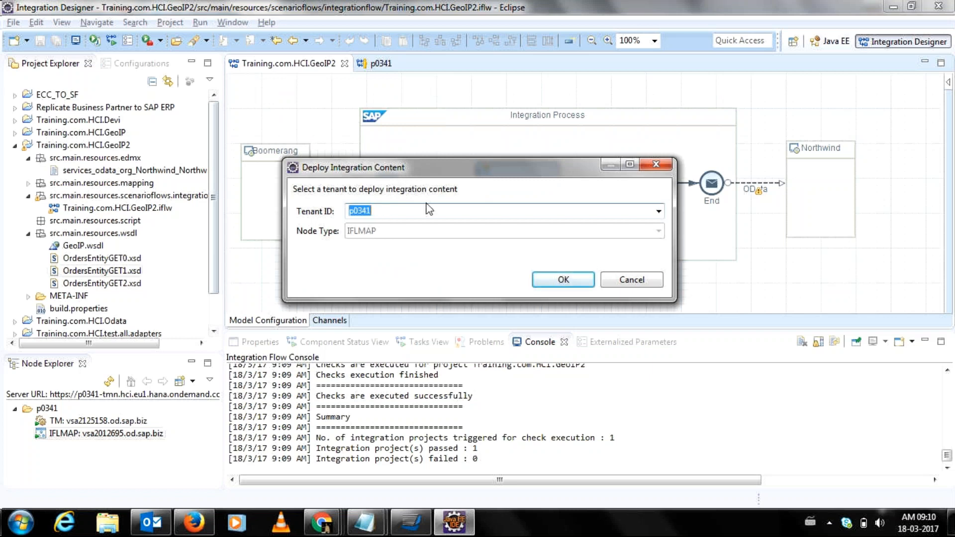
{"action": "left_click", "coordinate": [546, 284]}
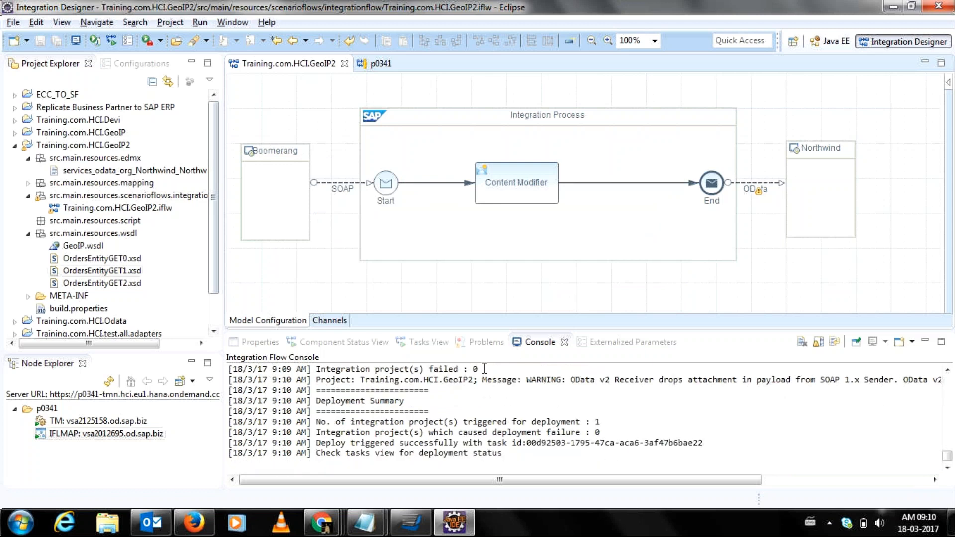
- Check the deployed artifacts of tenant p0341 for the Training.com.HCI.GeoIP2 deployment
{"action": "key", "text": "alt+Tab"}
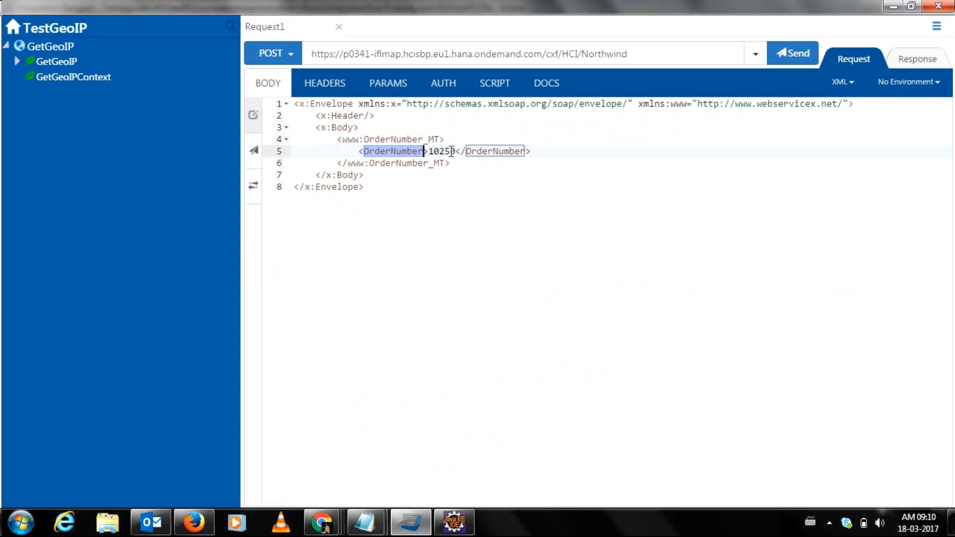
{"action": "key", "text": "alt+Tab"}
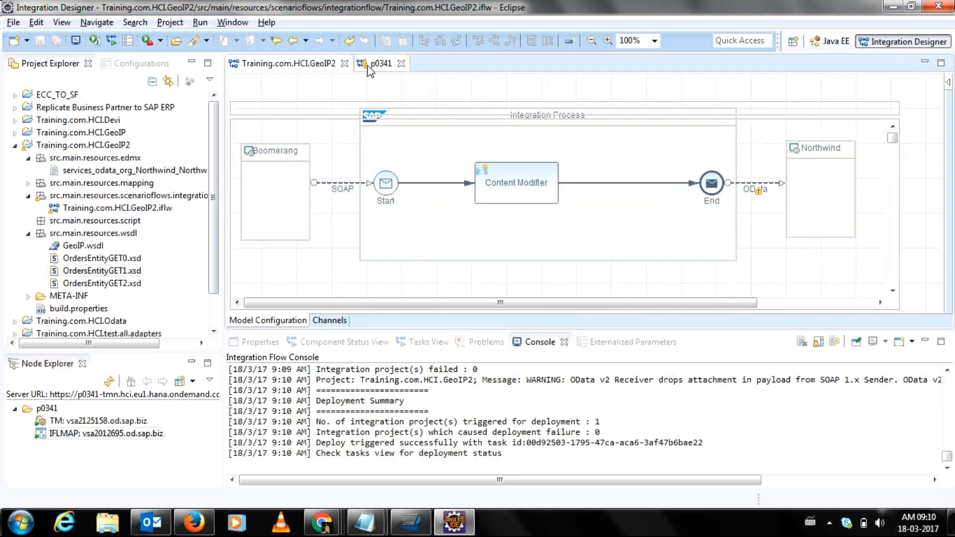
{"action": "left_click", "coordinate": [368, 67]}
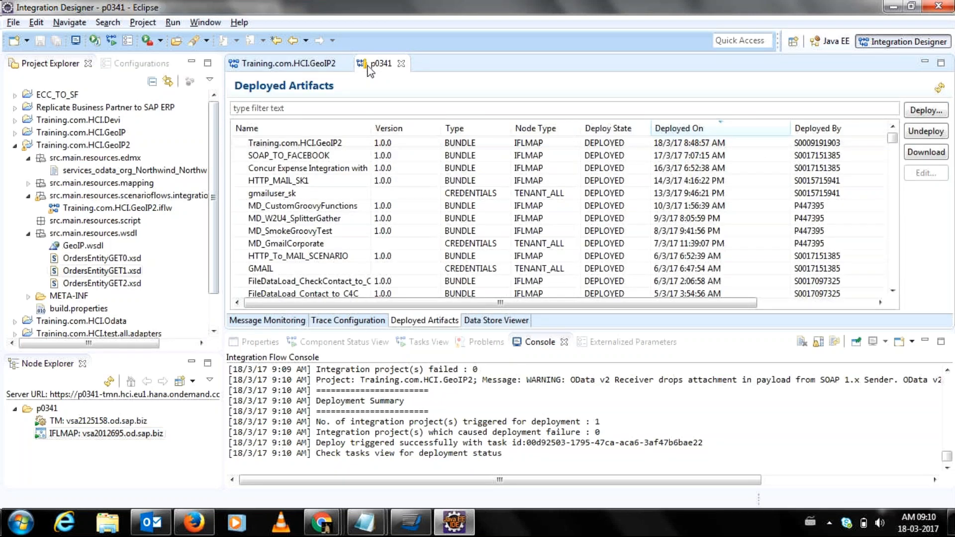
- Switch to the TestGeoIP web service client, send the SOAP request with order number 10250 and check the OrderID in the response
{"action": "key", "text": "alt+Tab"}
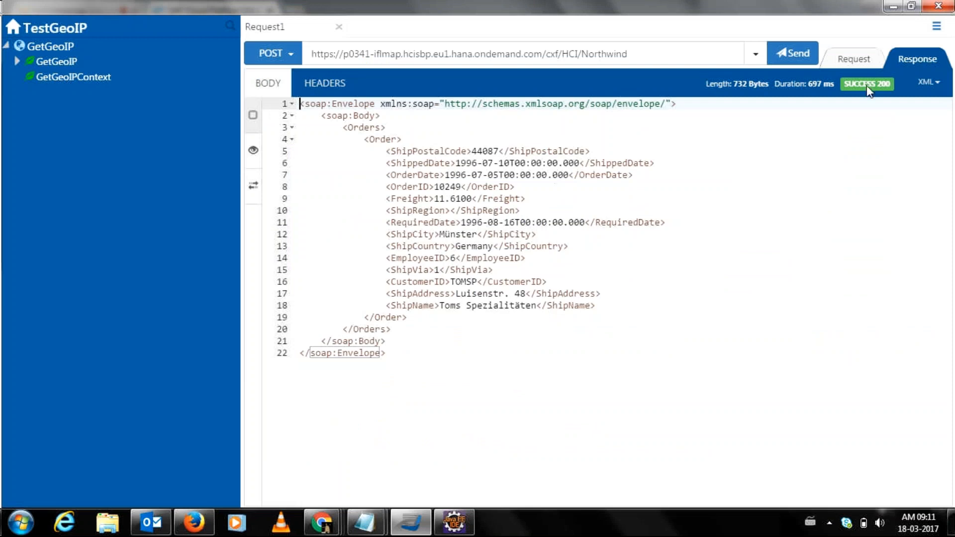
{"action": "left_click", "coordinate": [852, 62]}
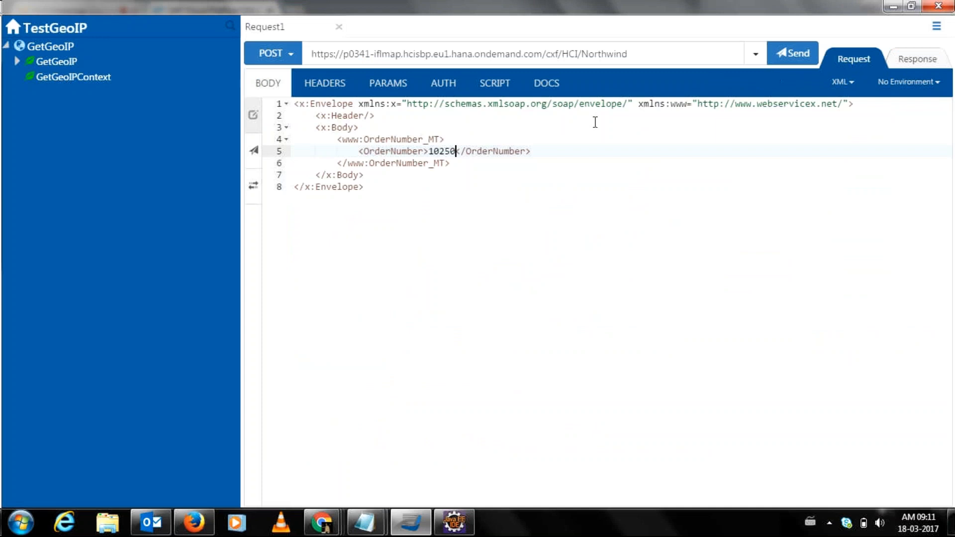
{"action": "double_click", "coordinate": [442, 152]}
{"action": "left_click", "coordinate": [801, 58]}
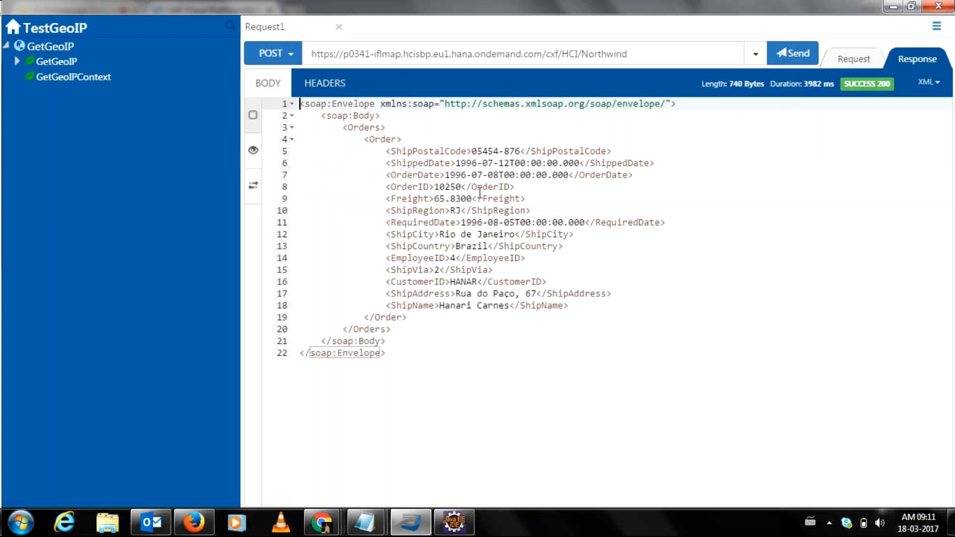
{"action": "double_click", "coordinate": [442, 187]}
- Set the request's order number to 10251 and send it to the Northwind endpoint
{"action": "left_click", "coordinate": [850, 58]}
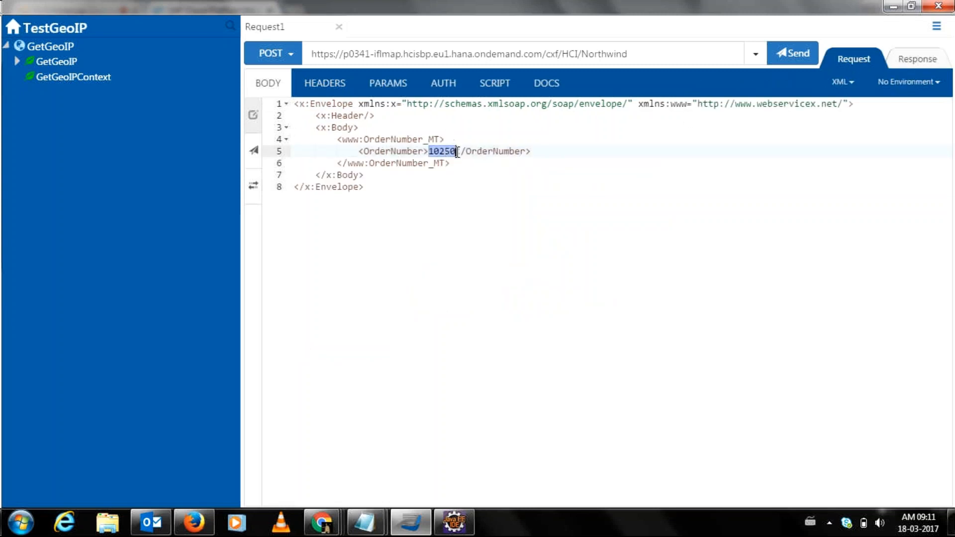
{"action": "left_click", "coordinate": [457, 152]}
{"action": "left_click_drag", "start_coordinate": [300, 104], "coordinate": [402, 361]}
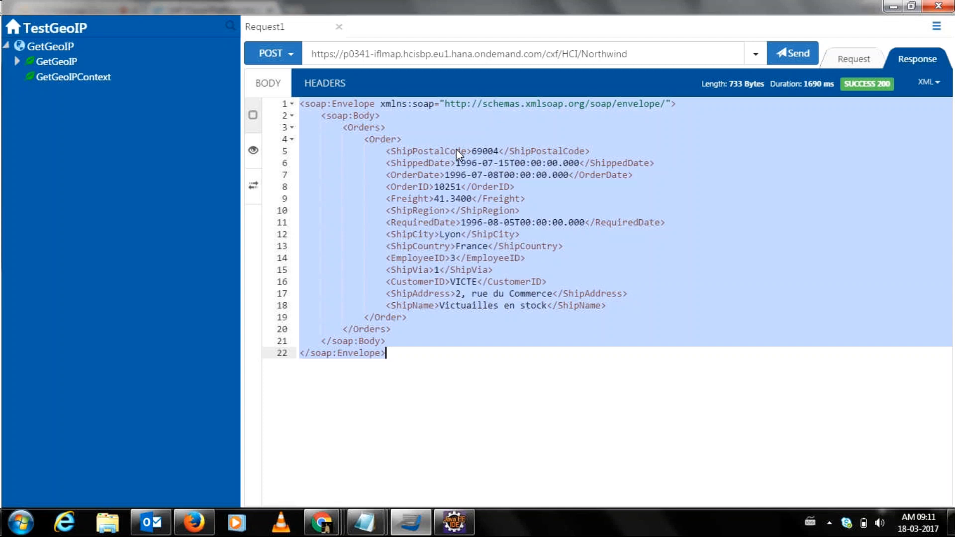
- Examine the returned order's postal code, shipped date, order date, order ID and freight in the response
{"action": "left_click", "coordinate": [489, 151]}
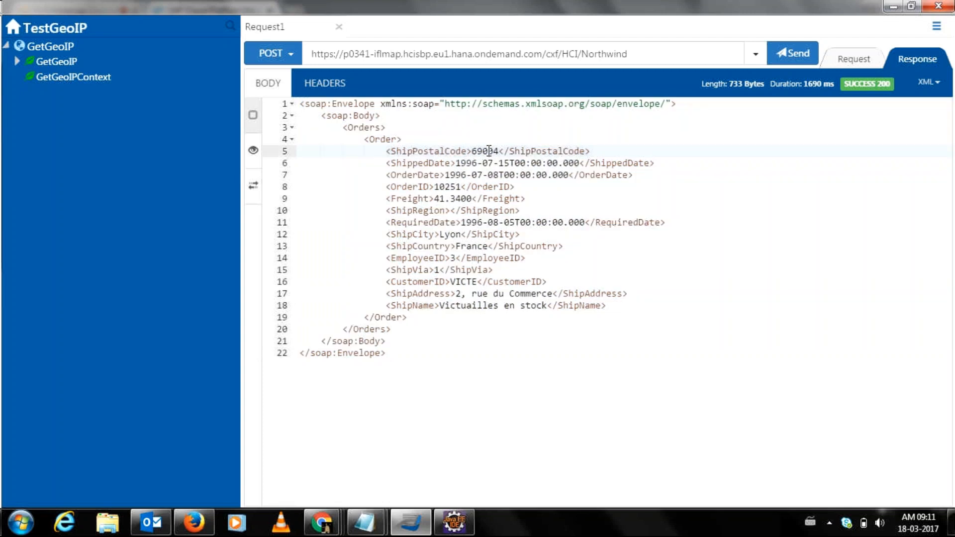
{"action": "double_click", "coordinate": [489, 150]}
{"action": "left_click_drag", "start_coordinate": [456, 165], "coordinate": [526, 176]}
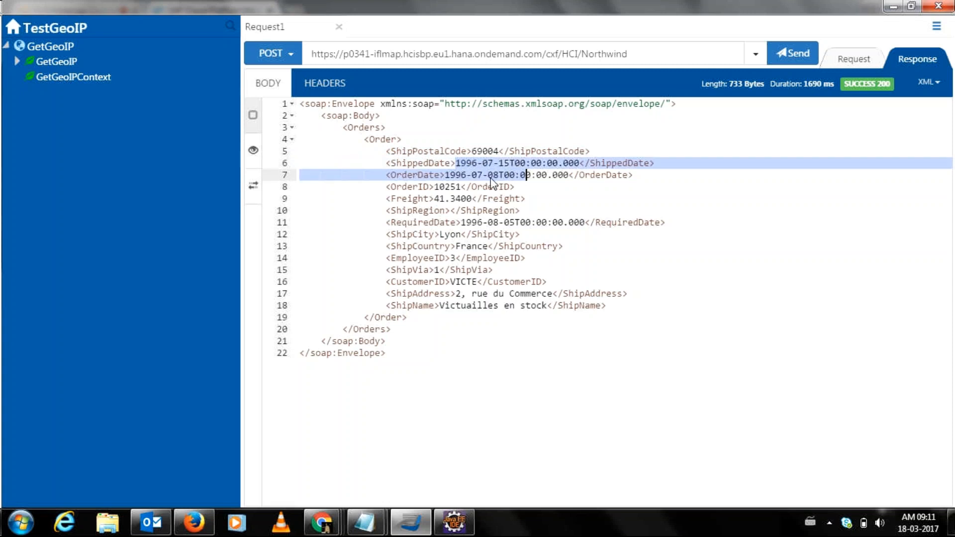
{"action": "left_click", "coordinate": [491, 175]}
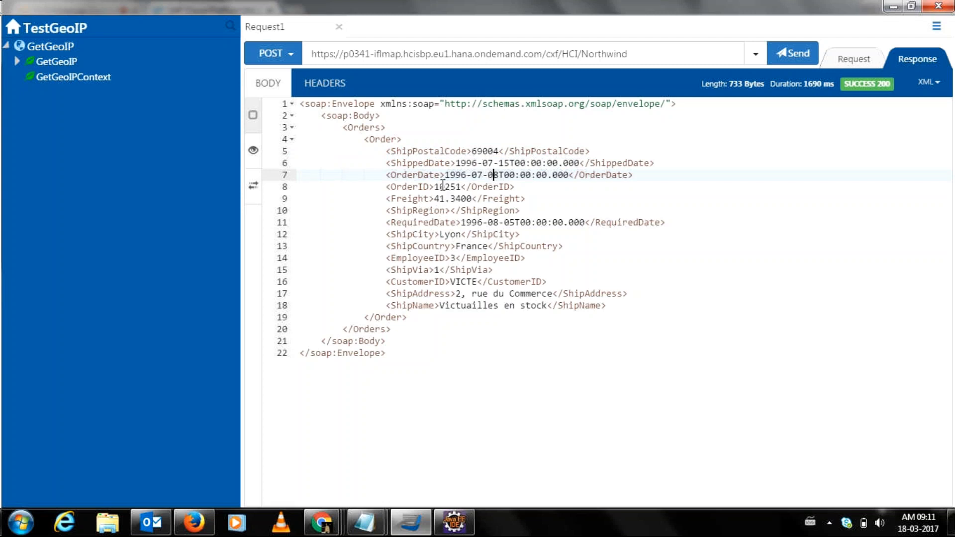
{"action": "left_click_drag", "start_coordinate": [429, 199], "coordinate": [472, 198]}
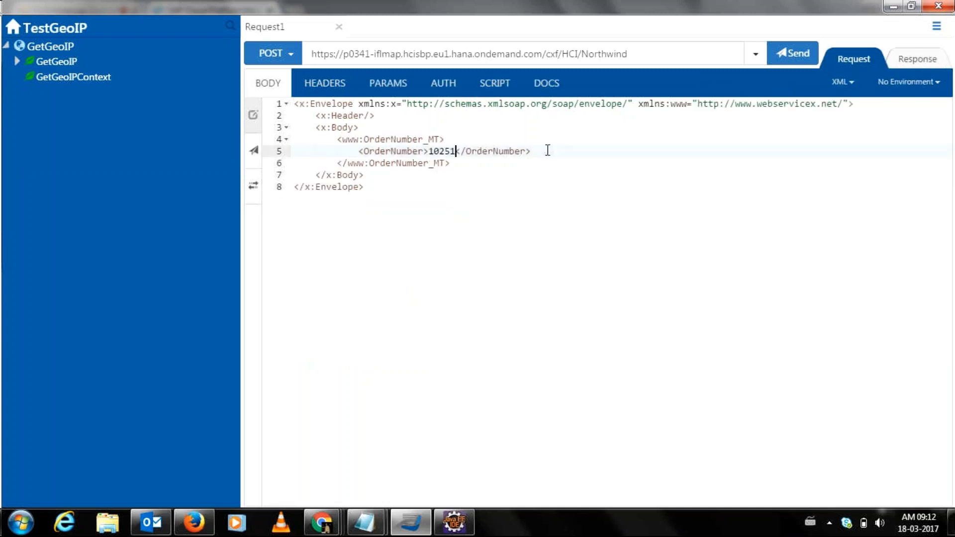
- Clear the order number in the SOAP request and send it with the OrderNumber element empty
{"action": "key", "text": "BackSpace"}
{"action": "key", "text": "BackSpace"}
{"action": "key", "text": "BackSpace"}
{"action": "key", "text": "BackSpace"}
{"action": "key", "text": "BackSpace"}
{"action": "left_click", "coordinate": [792, 54]}
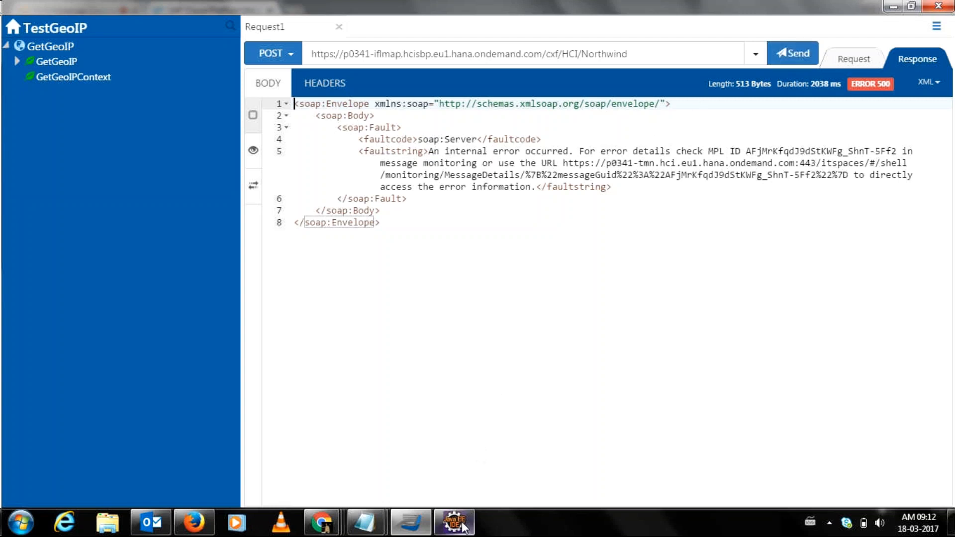
- Switch to Integration Designer, search tenant p0341's message monitoring for all messages of the last hour and enlarge the results area
{"action": "mouse_move", "coordinate": [462, 522]}
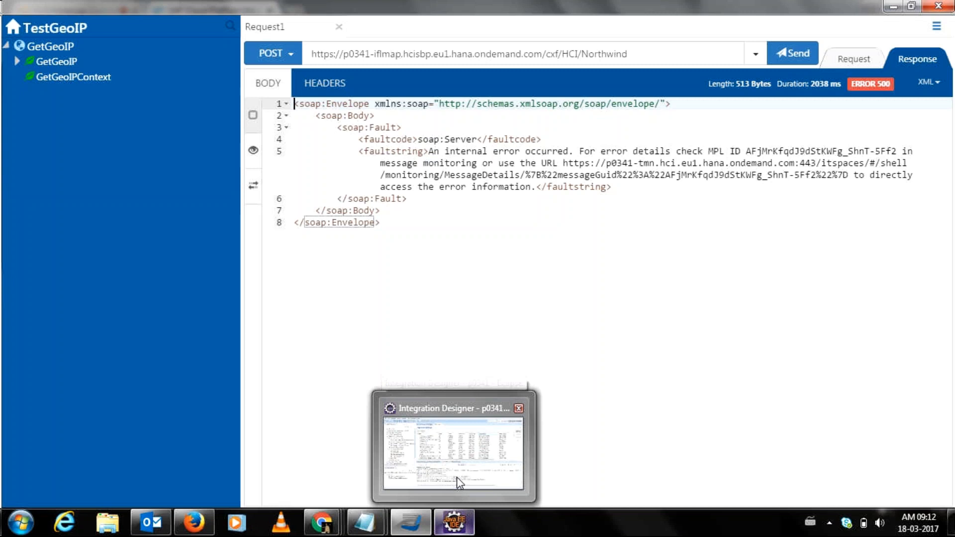
{"action": "mouse_move", "coordinate": [456, 477]}
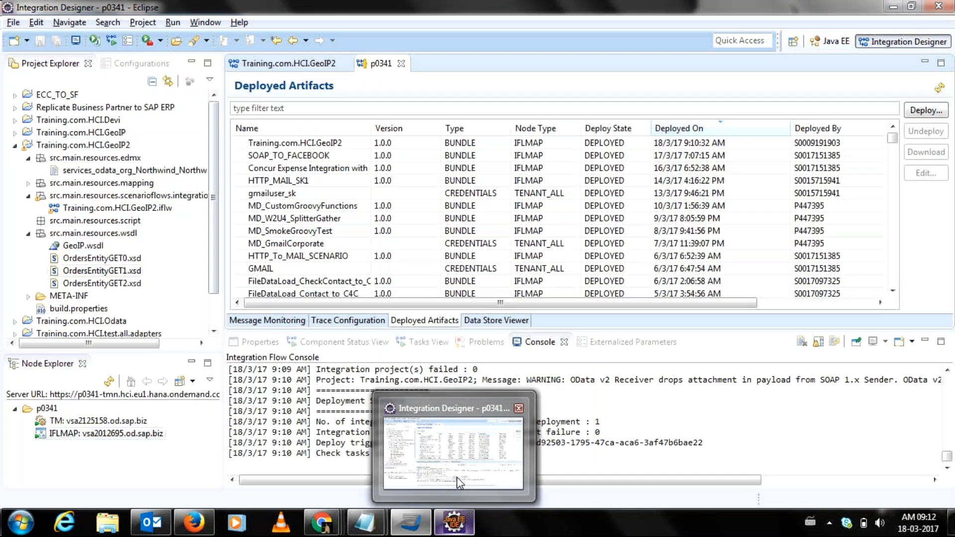
{"action": "left_click", "coordinate": [456, 477]}
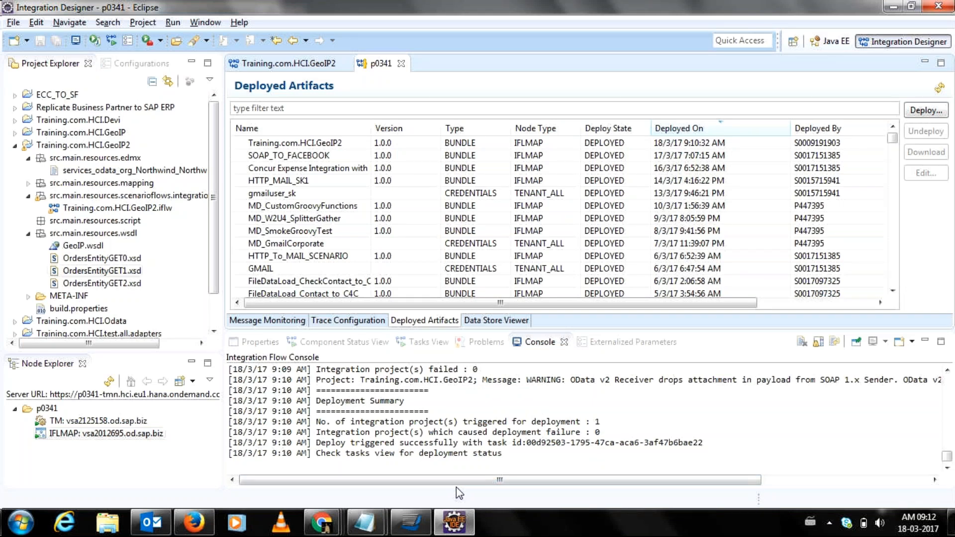
{"action": "left_click", "coordinate": [288, 321]}
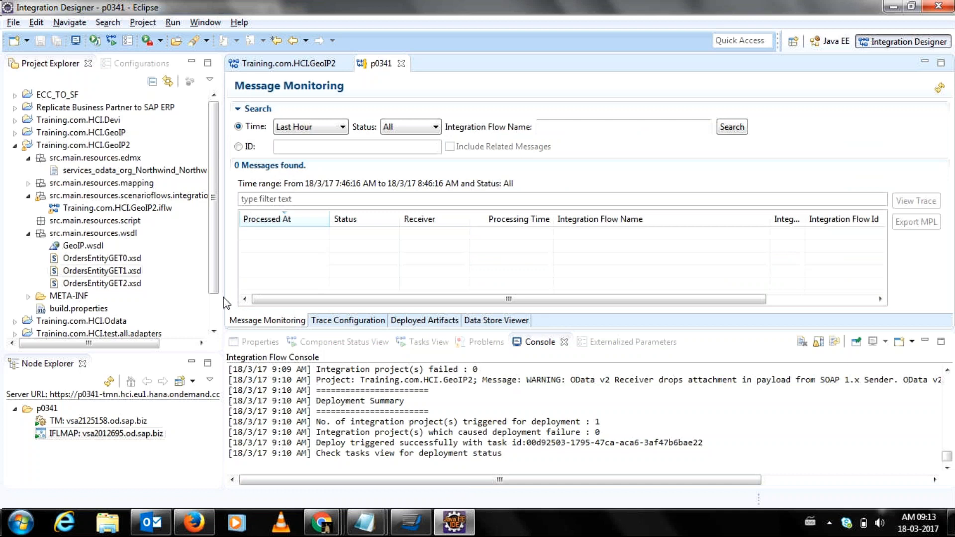
{"action": "left_click_drag", "start_coordinate": [223, 298], "coordinate": [220, 297]}
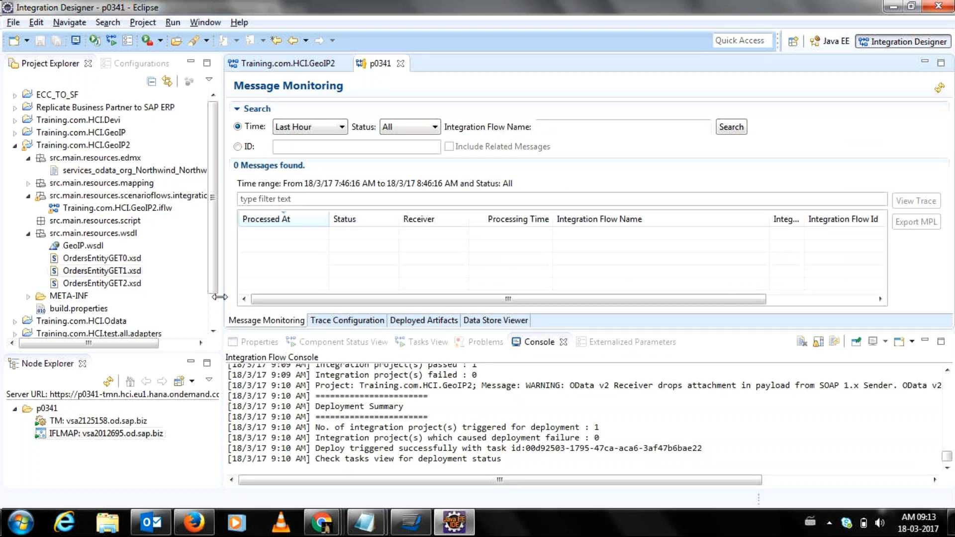
{"action": "left_click_drag", "start_coordinate": [220, 297], "coordinate": [218, 297]}
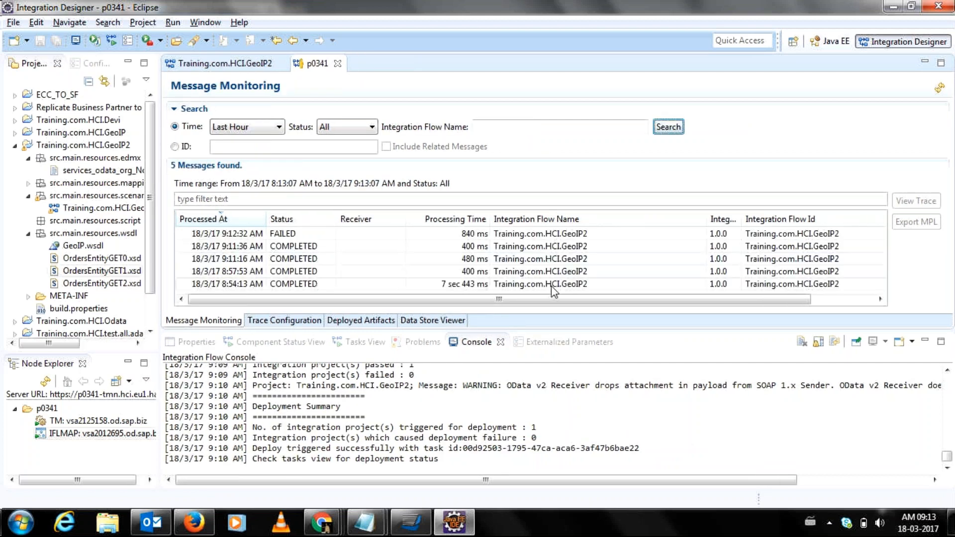
{"action": "left_click_drag", "start_coordinate": [532, 328], "coordinate": [531, 344]}
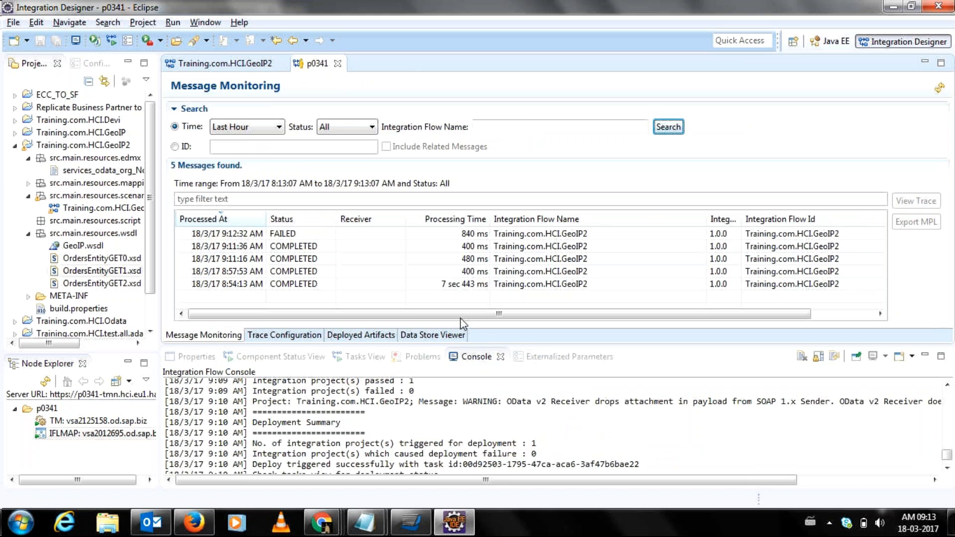
- Compare the status and processing time of the two earliest GeoIP2 messages, processed at 8:54:13 and 8:57:53 AM
{"action": "left_click", "coordinate": [450, 287]}
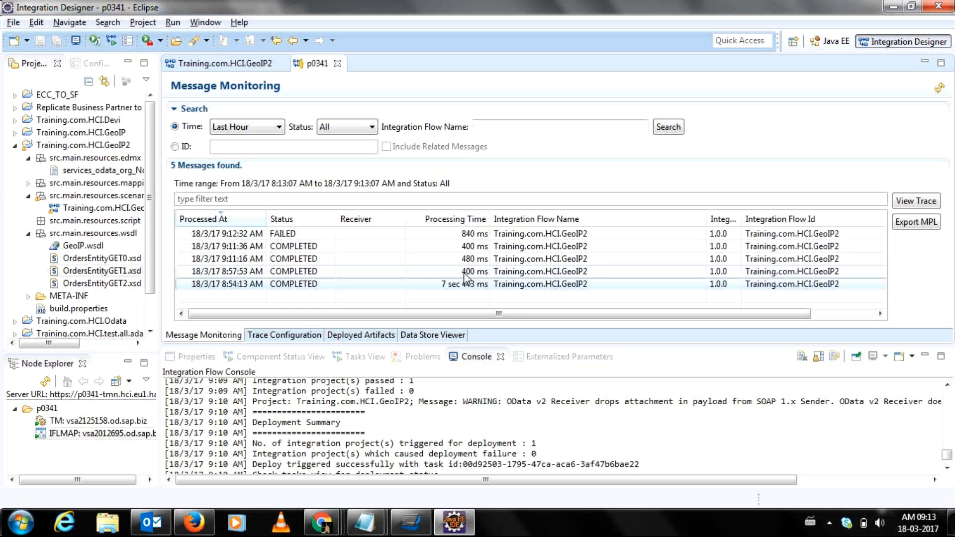
{"action": "left_click", "coordinate": [465, 274]}
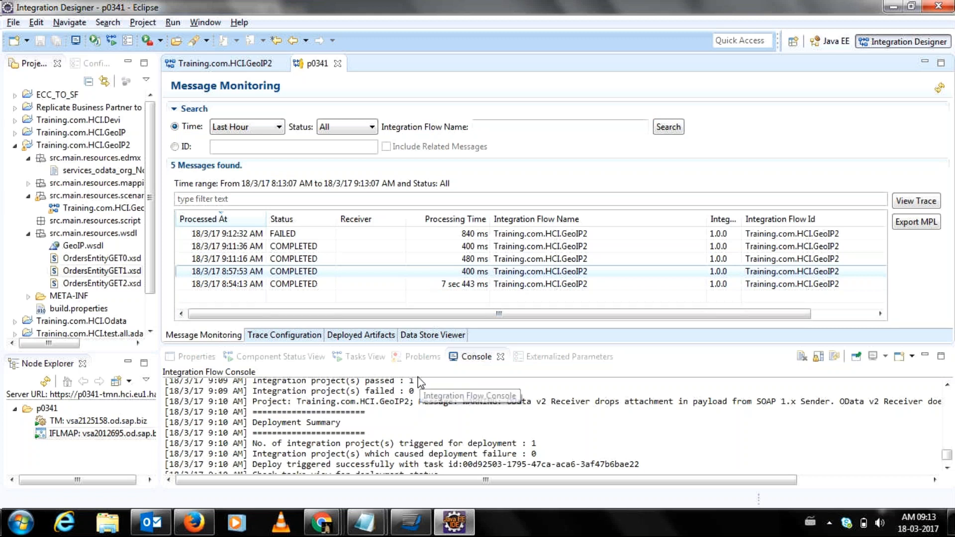
{"action": "left_click", "coordinate": [440, 284]}
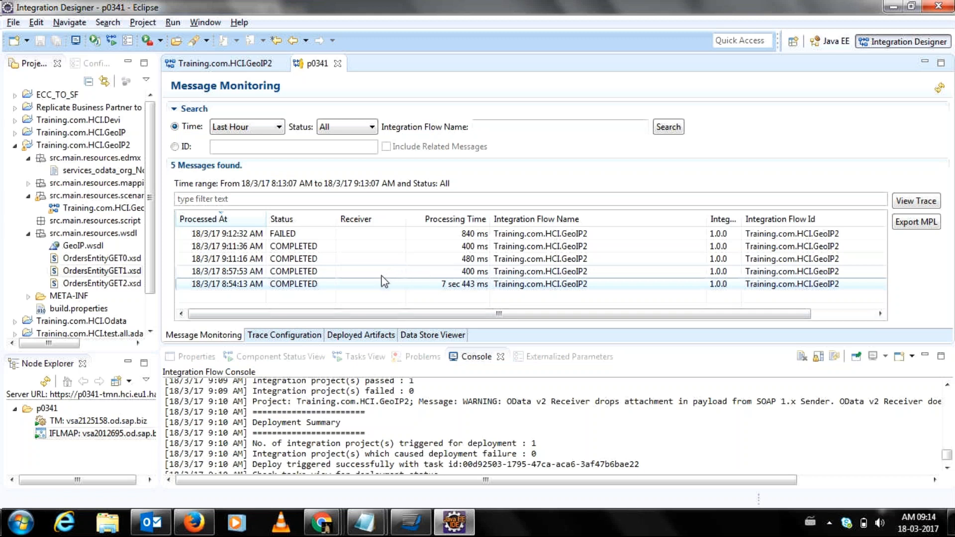
{"action": "left_click", "coordinate": [312, 272]}
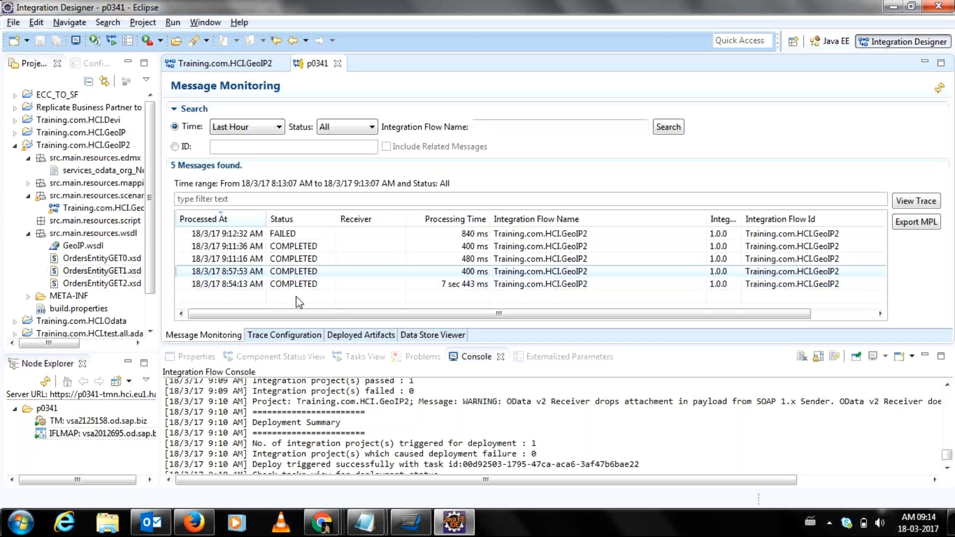
{"action": "left_click", "coordinate": [309, 286]}
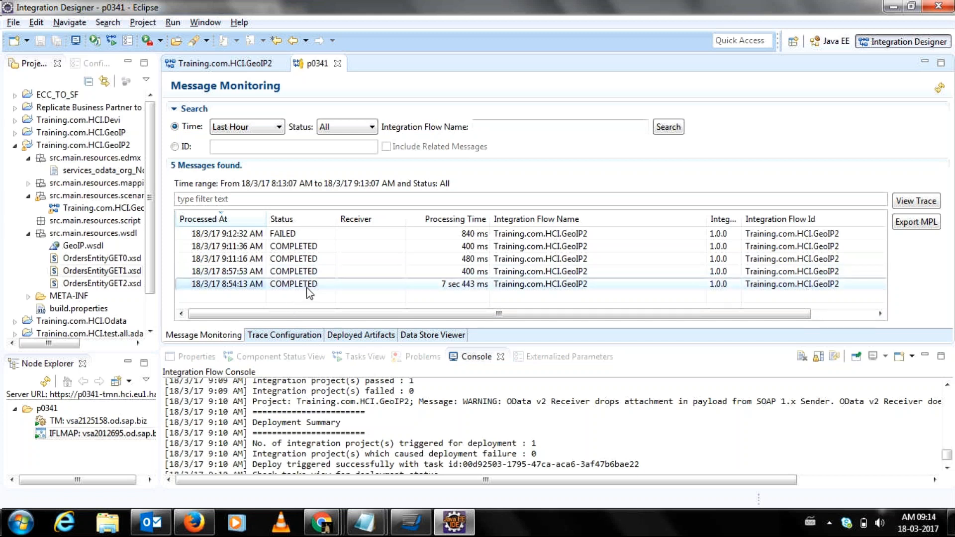
- Bring up the message processing log in the properties and look through the logs of the completed GeoIP2 messages
{"action": "left_click", "coordinate": [201, 369]}
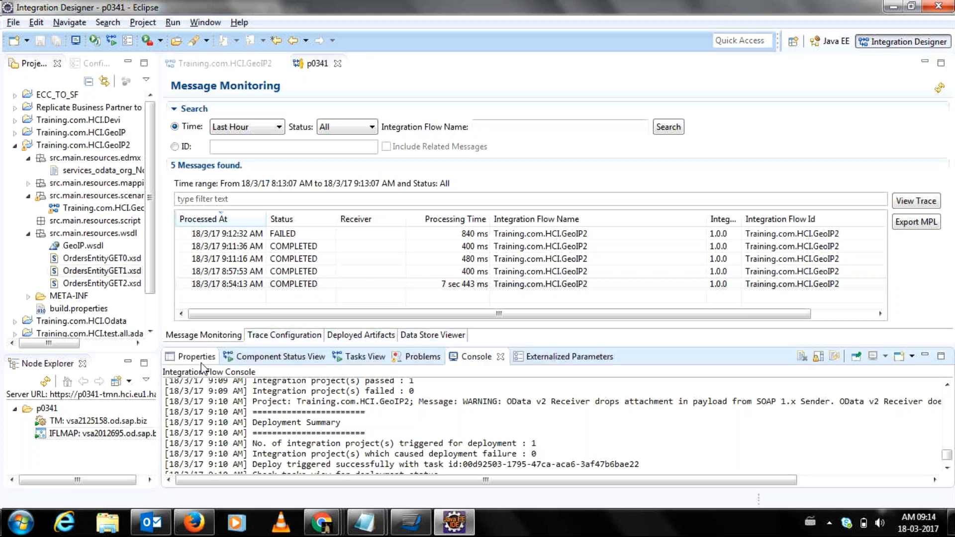
{"action": "left_click", "coordinate": [199, 357]}
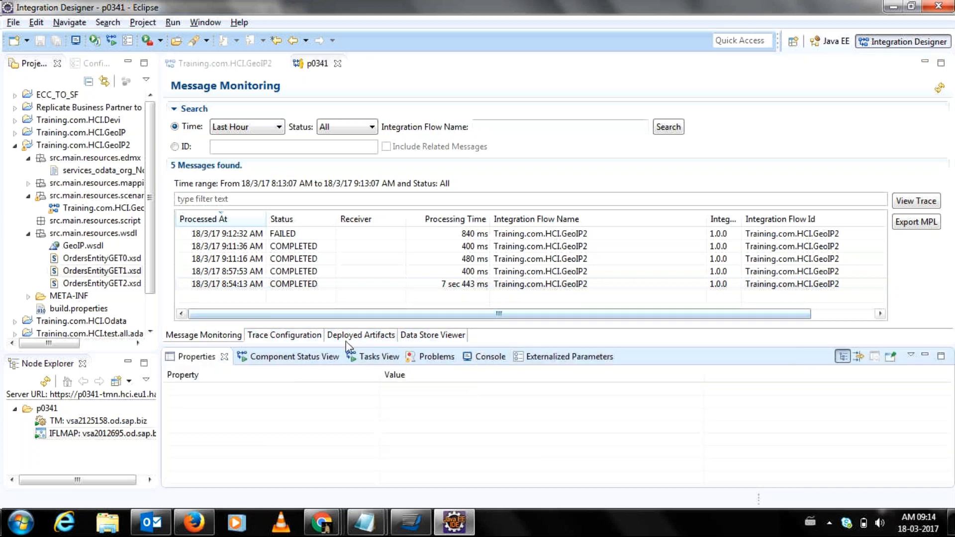
{"action": "left_click", "coordinate": [423, 357]}
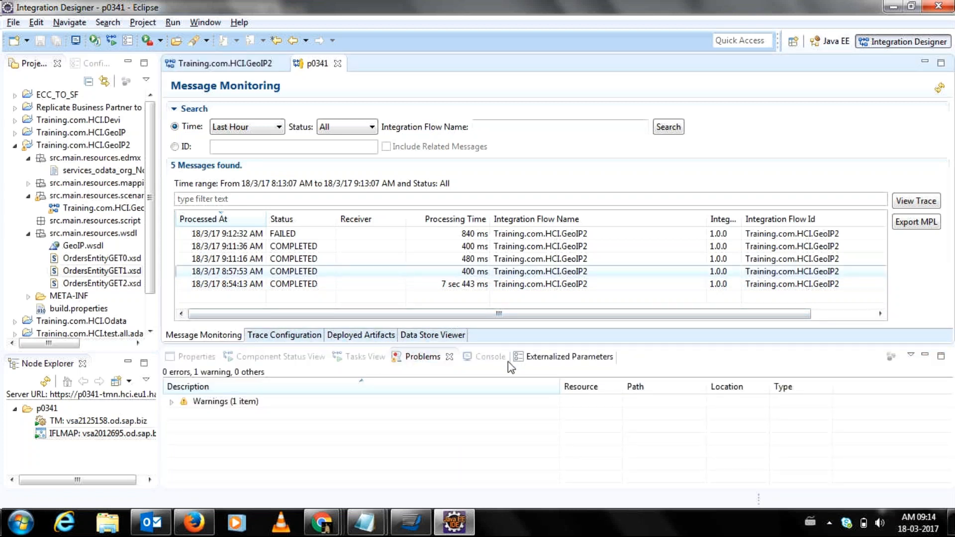
{"action": "left_click", "coordinate": [490, 356]}
{"action": "mouse_move", "coordinate": [494, 345]}
{"action": "left_mouse_down"}
{"action": "mouse_move", "coordinate": [493, 321]}
{"action": "mouse_move", "coordinate": [493, 333]}
{"action": "left_mouse_up"}
{"action": "left_click", "coordinate": [234, 344]}
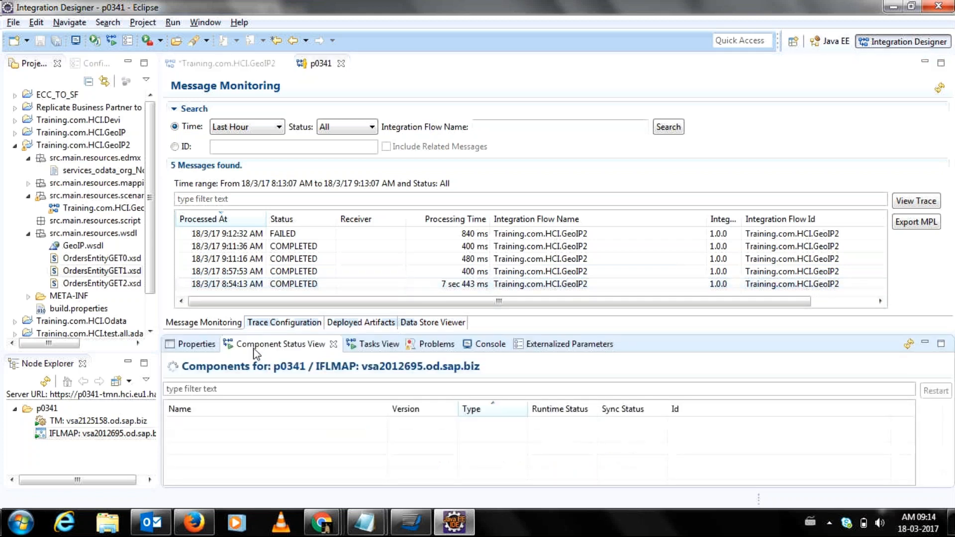
{"action": "double_click", "coordinate": [422, 284]}
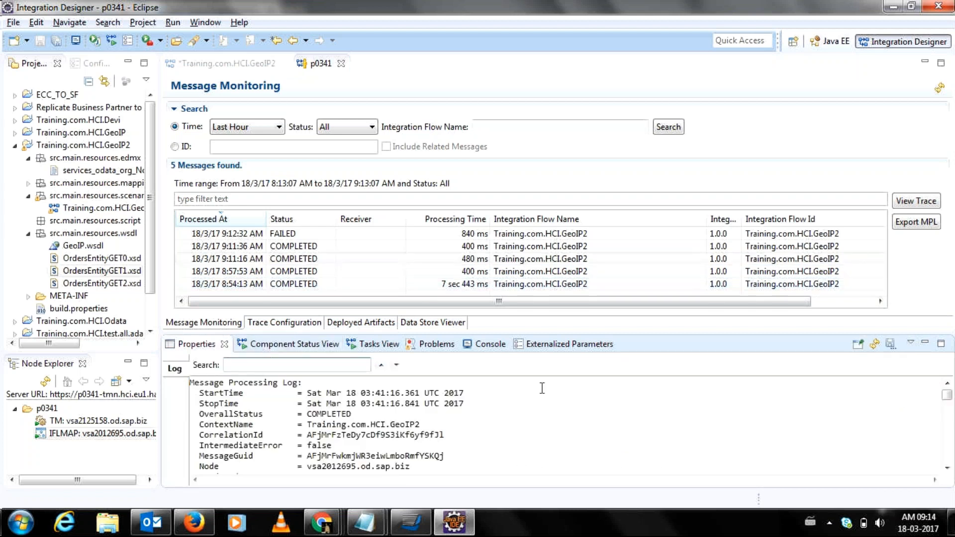
{"action": "left_click_drag", "start_coordinate": [946, 396], "coordinate": [948, 429]}
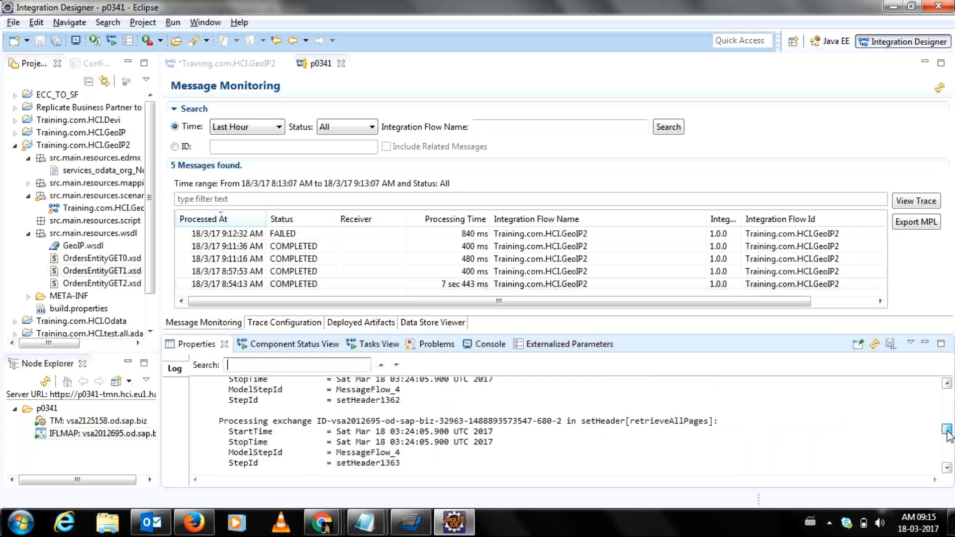
{"action": "left_click", "coordinate": [612, 271]}
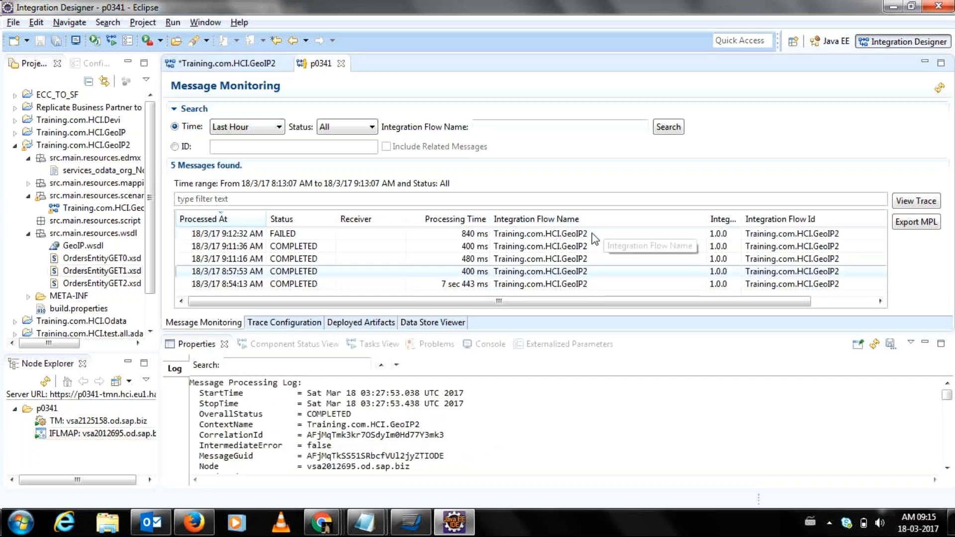
- Open the processing log of the failed 9:12:32 AM message and read its LastError entry
{"action": "left_click", "coordinate": [591, 234]}
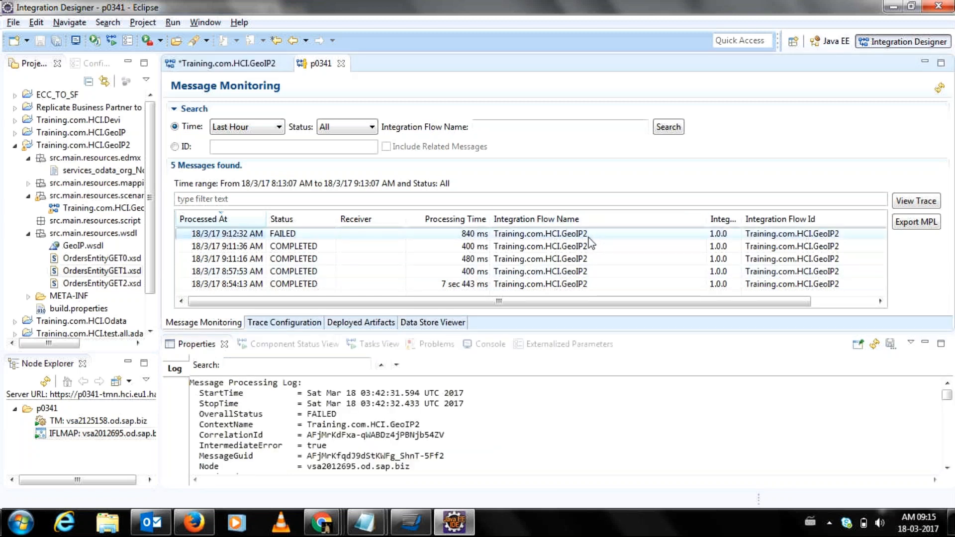
{"action": "left_click", "coordinate": [946, 400]}
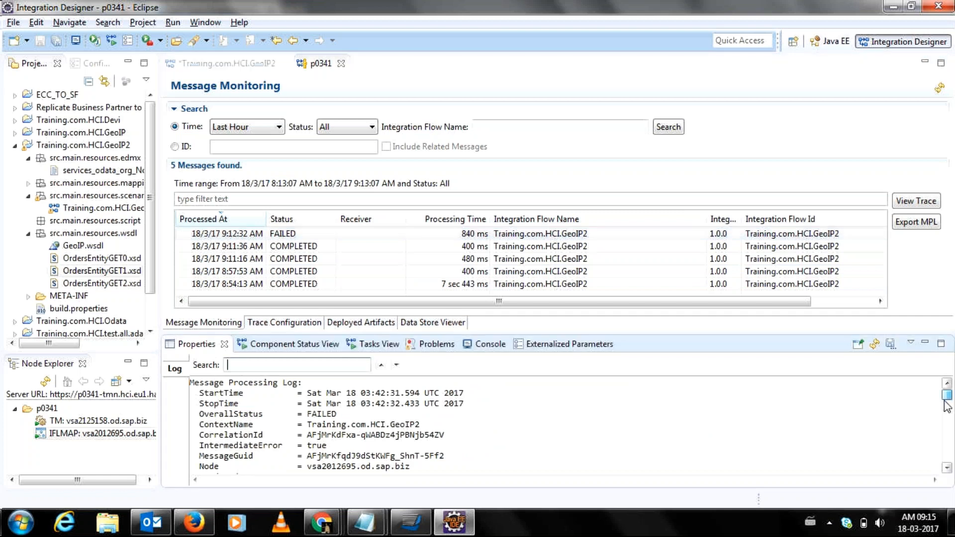
{"action": "left_click_drag", "start_coordinate": [947, 406], "coordinate": [947, 409]}
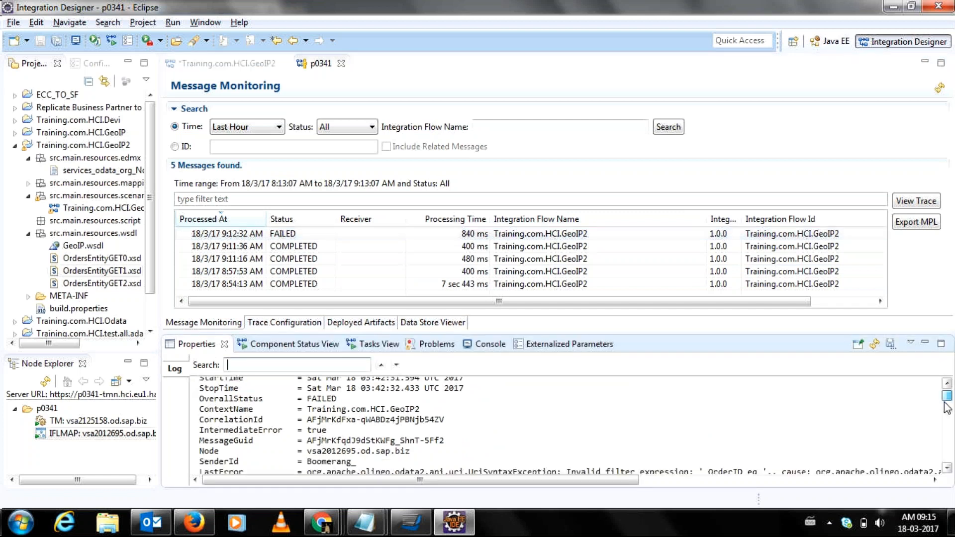
{"action": "scroll", "coordinate": [947, 409], "scroll_direction": "down", "scroll_amount": 1}
{"action": "scroll", "coordinate": [947, 408], "scroll_direction": "down", "scroll_amount": 1}
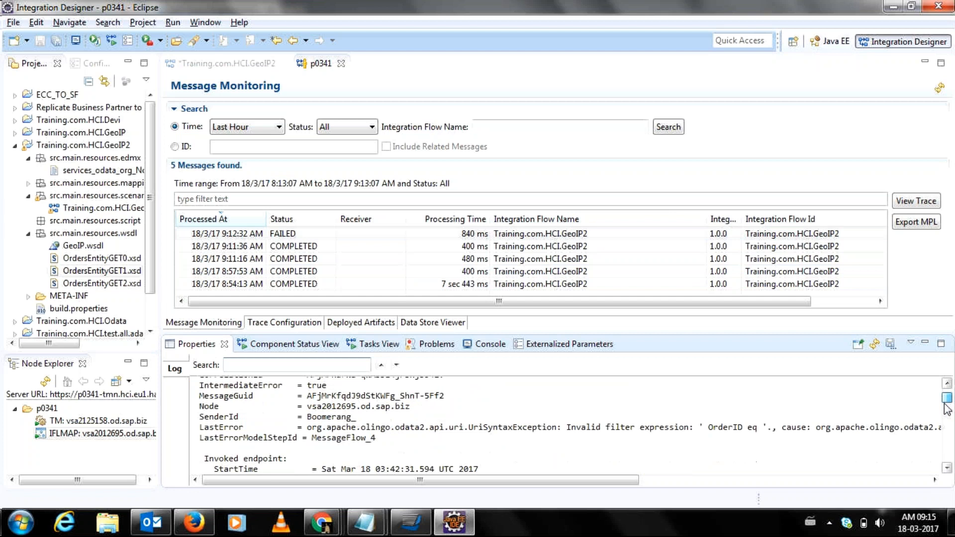
{"action": "scroll", "coordinate": [947, 409], "scroll_direction": "down", "scroll_amount": 1}
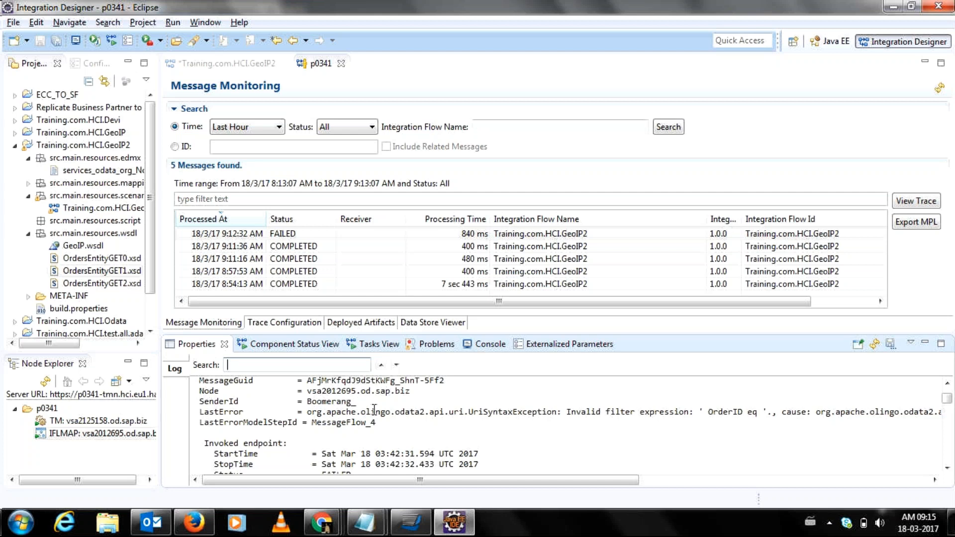
{"action": "left_click", "coordinate": [376, 422]}
{"action": "left_click_drag", "start_coordinate": [435, 480], "coordinate": [535, 482]}
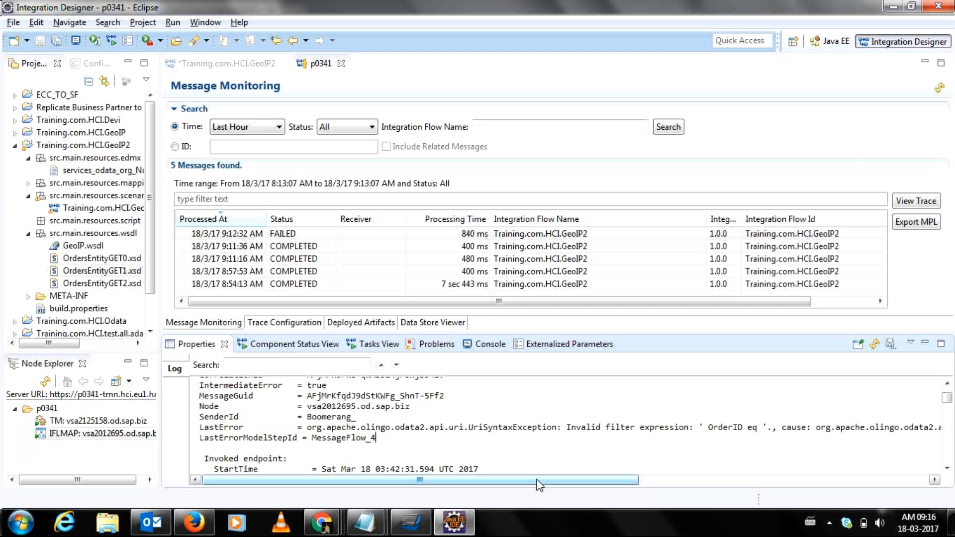
- Read along the failed message's long LastError line in the processing log
{"action": "left_click_drag", "start_coordinate": [538, 485], "coordinate": [558, 486]}
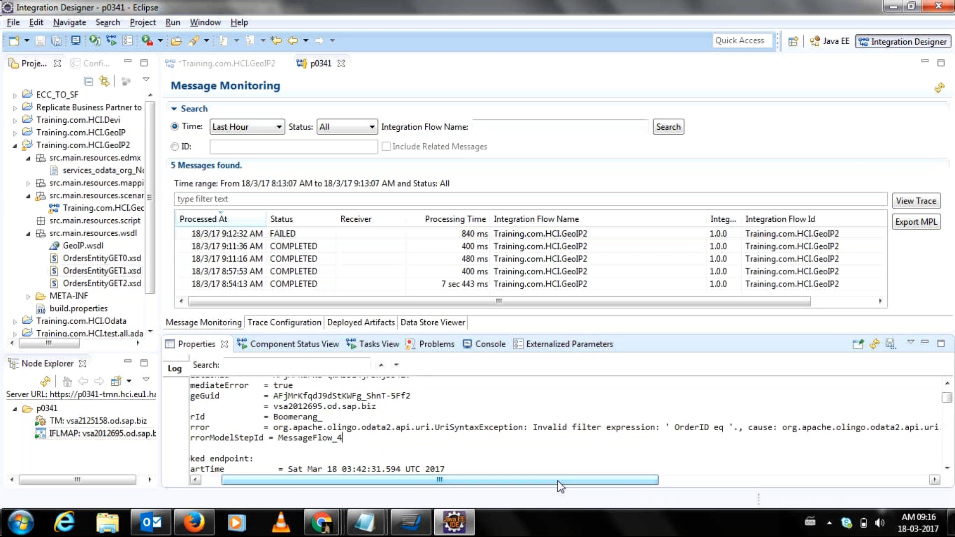
{"action": "left_click_drag", "start_coordinate": [560, 486], "coordinate": [575, 483]}
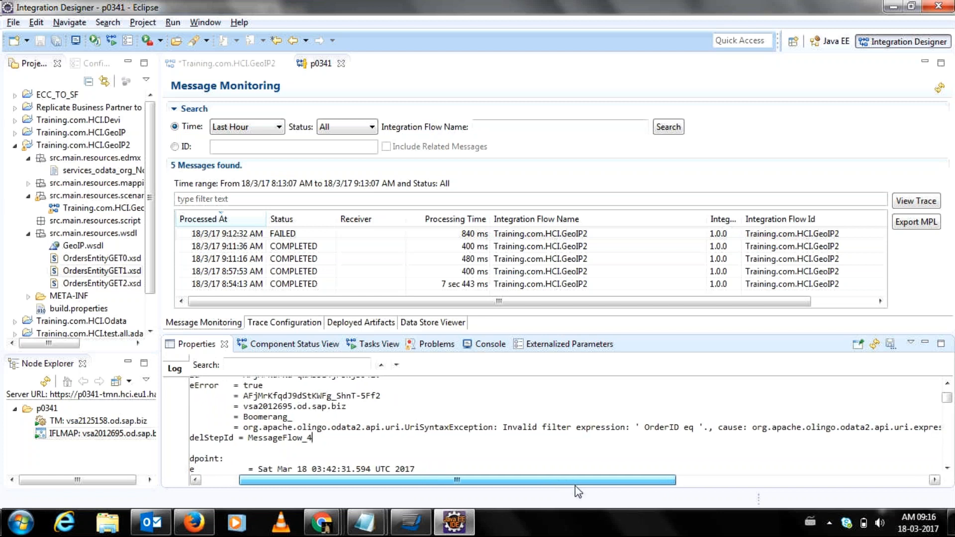
{"action": "left_click_drag", "start_coordinate": [578, 491], "coordinate": [550, 481]}
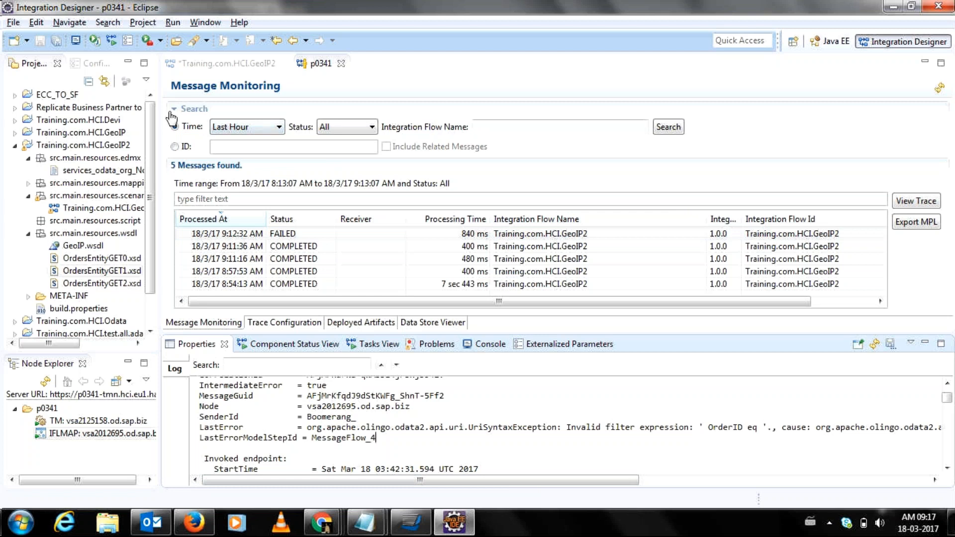
- Return to the GeoIP2 integration flow and move the Content Modifier closer to the Start event
{"action": "left_click", "coordinate": [230, 65]}
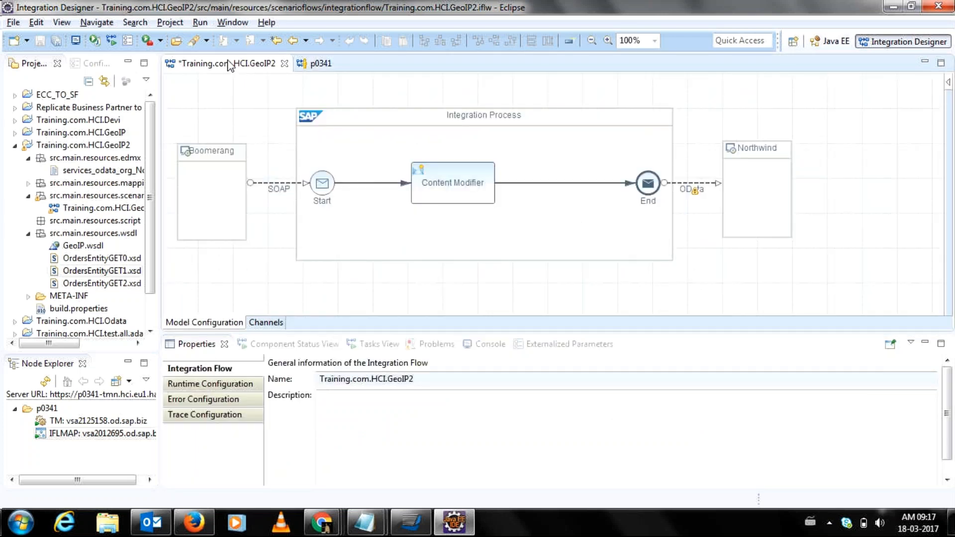
{"action": "left_click", "coordinate": [434, 191]}
{"action": "left_click_drag", "start_coordinate": [434, 191], "coordinate": [387, 187]}
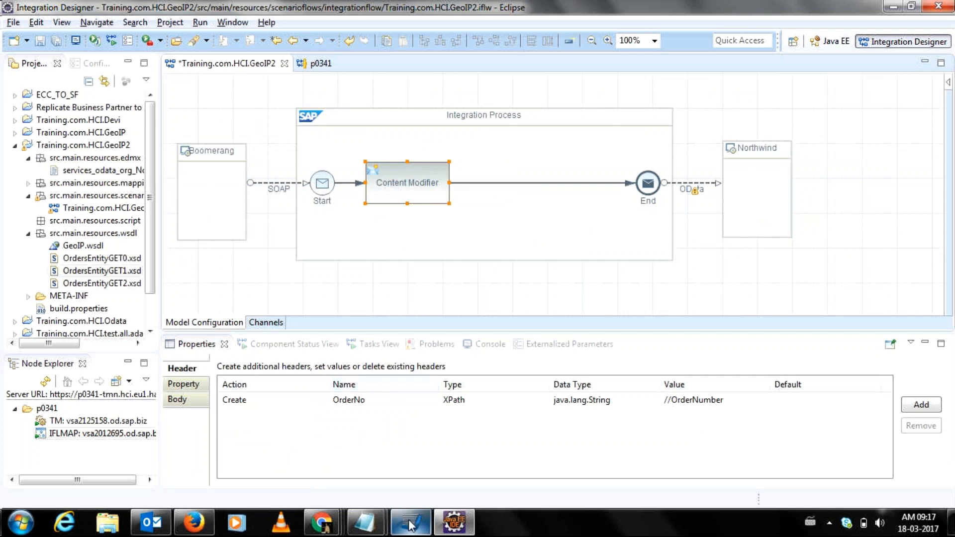
- Switch to Boomerang to view the failed SOAP response, and bring up the GoToMeeting page in Chrome
{"action": "mouse_move", "coordinate": [411, 526]}
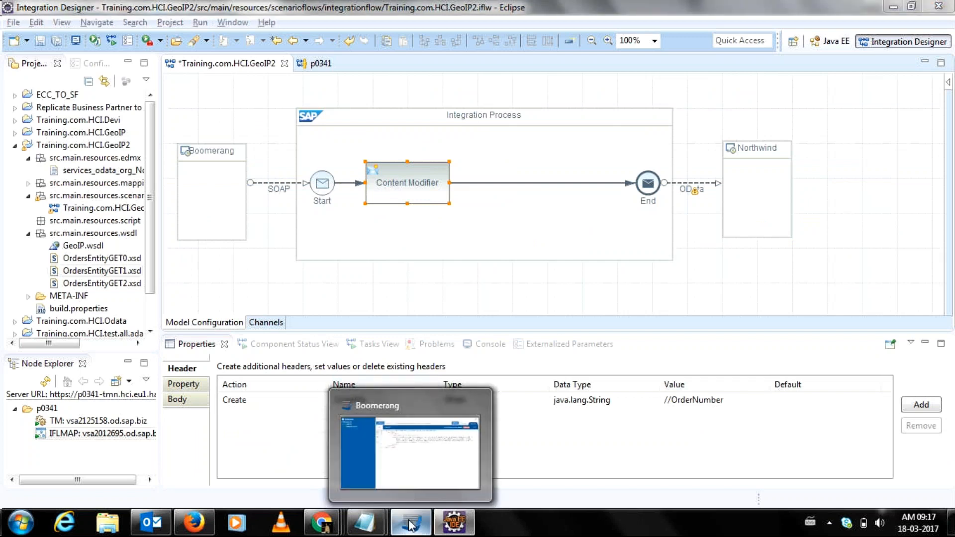
{"action": "left_click", "coordinate": [411, 527]}
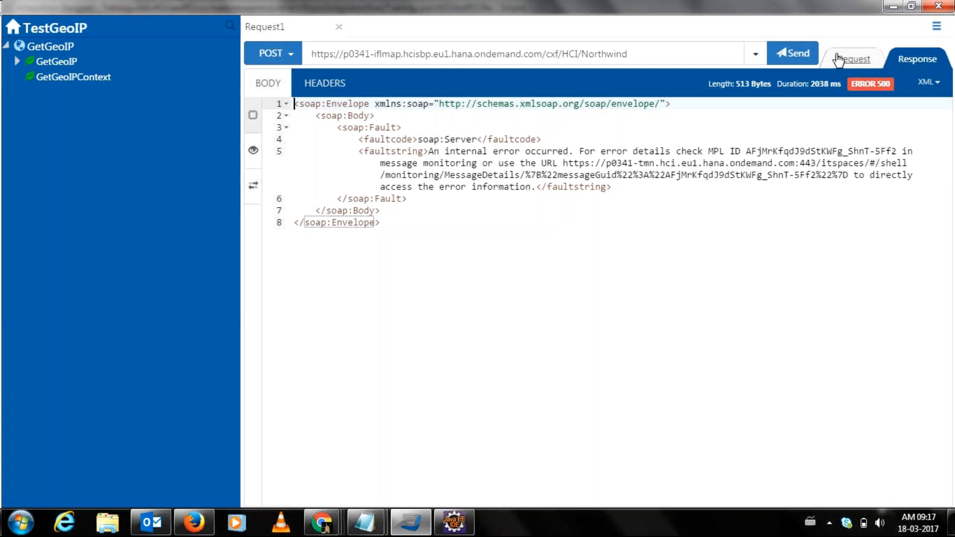
{"action": "key", "text": "alt+Tab"}
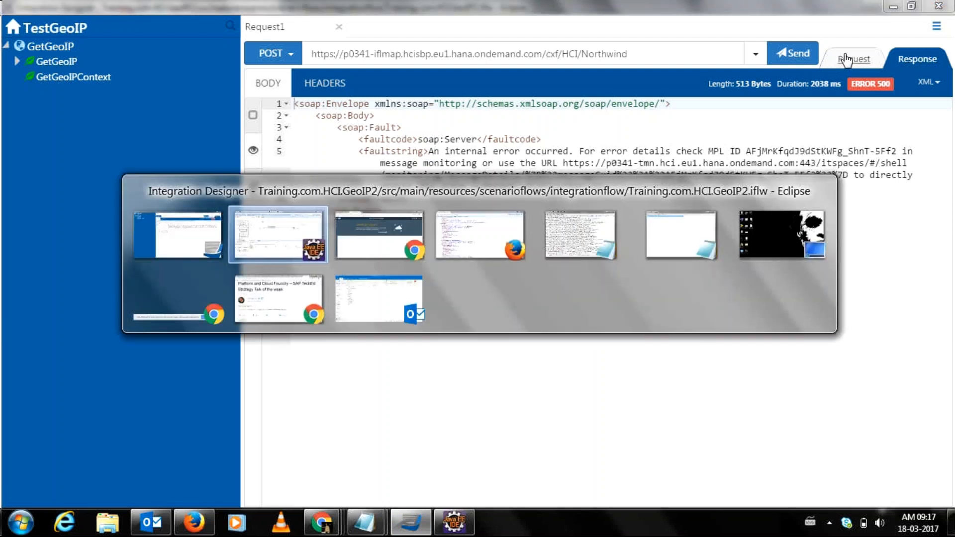
{"action": "key", "text": "Tab"}
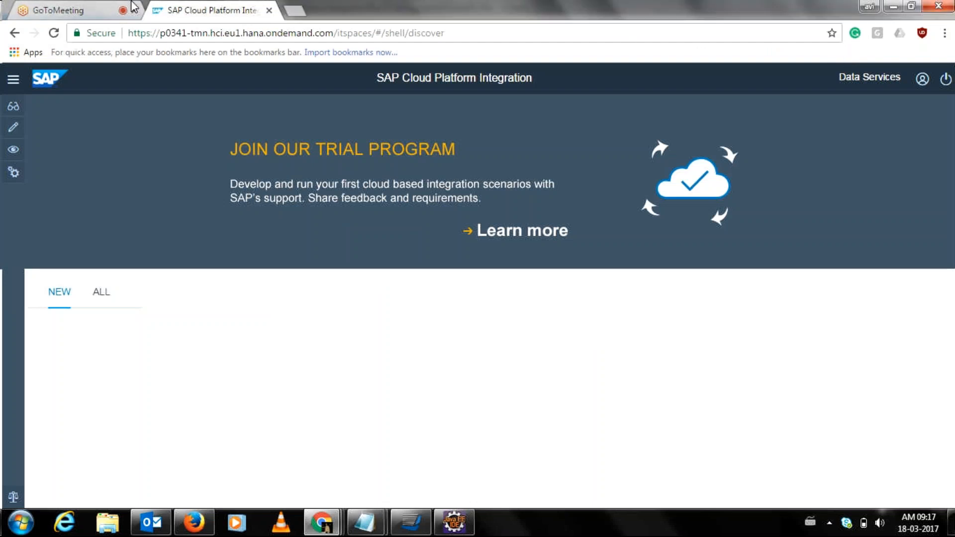
{"action": "left_click", "coordinate": [90, 6]}
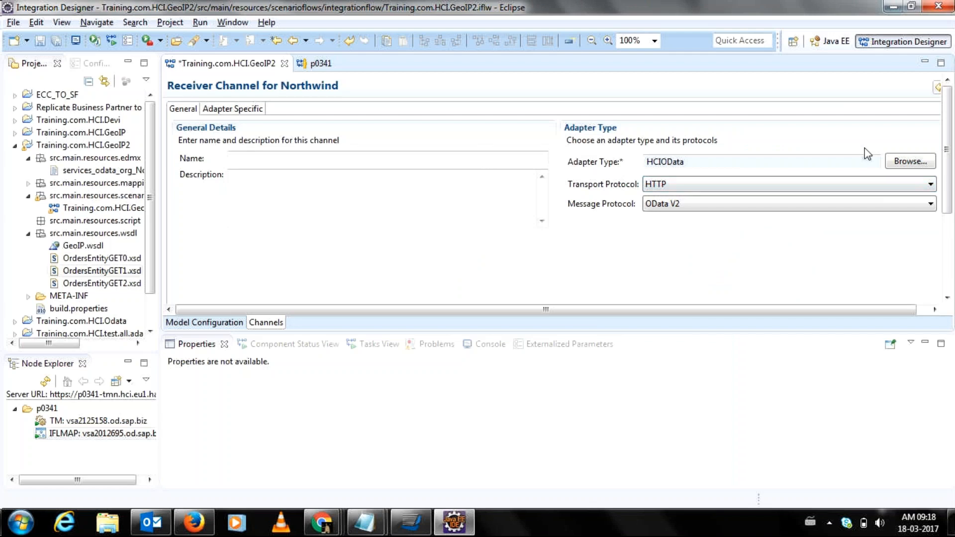
- Change the Northwind receiver channel to the SuccessFactors adapter with message protocol OData V2 and look at its adapter-specific connection details
{"action": "left_click", "coordinate": [907, 162]}
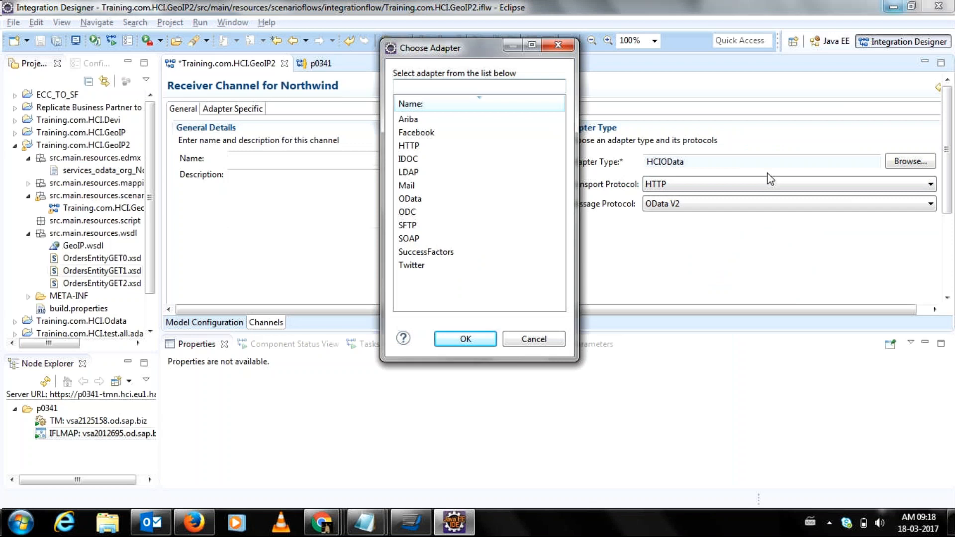
{"action": "left_click", "coordinate": [491, 256]}
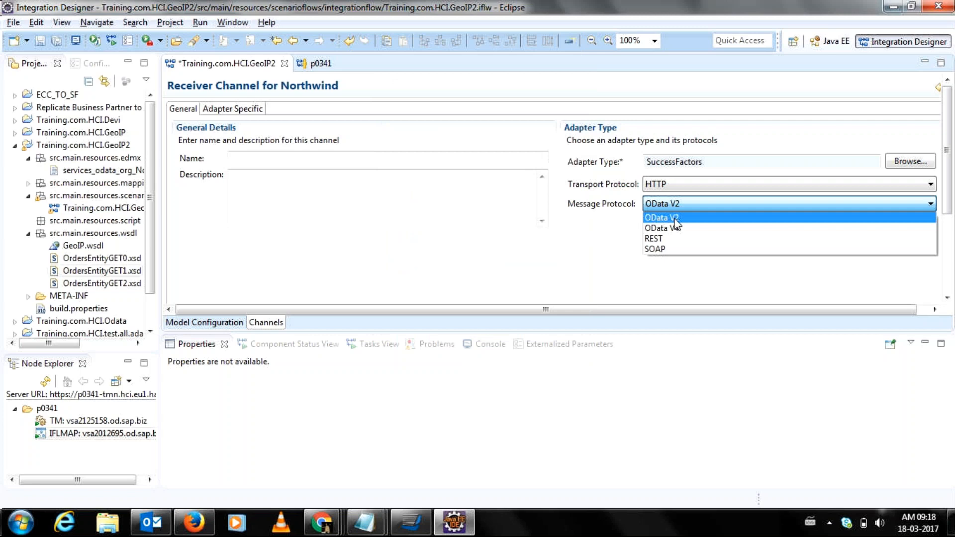
{"action": "left_click", "coordinate": [675, 219]}
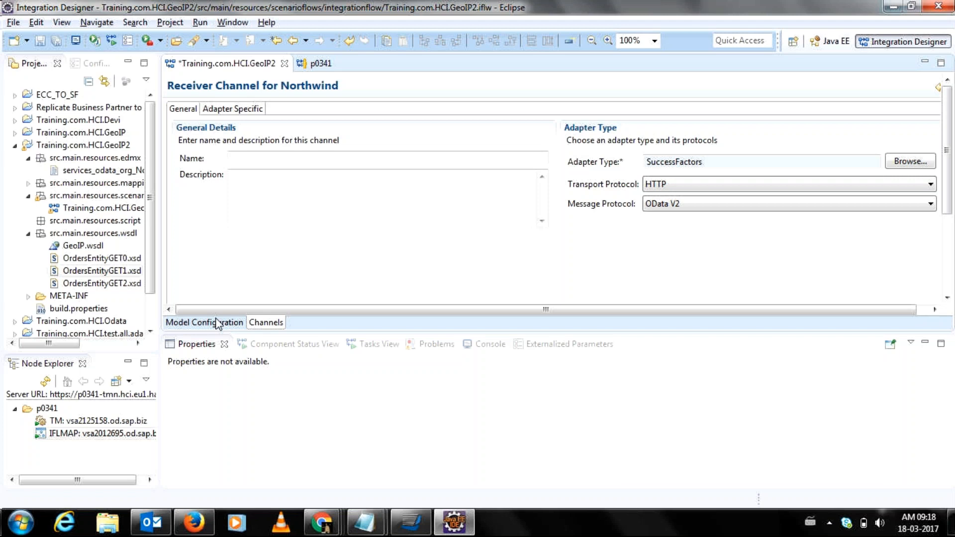
{"action": "left_click", "coordinate": [233, 108]}
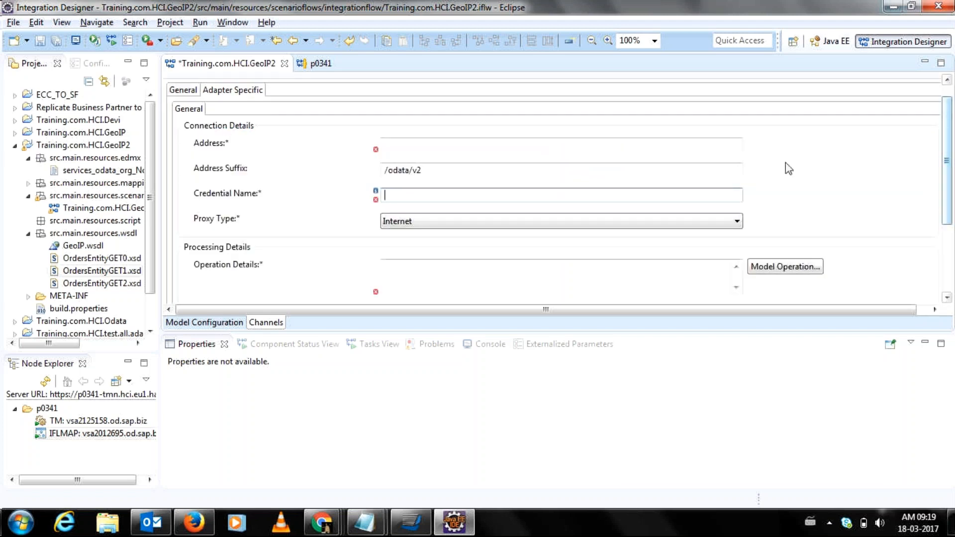
{"action": "left_click", "coordinate": [637, 149]}
{"action": "left_click", "coordinate": [638, 150]}
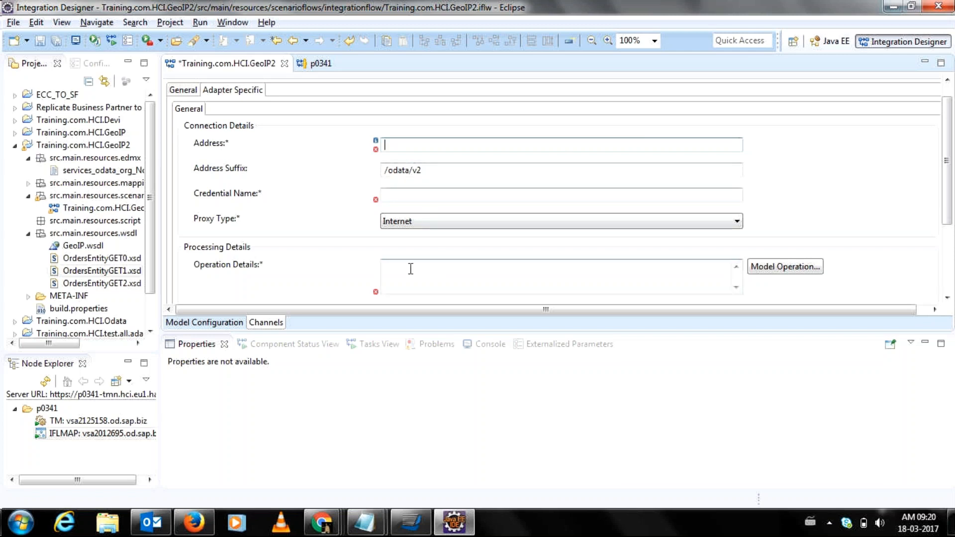
- Return to the flow's model, then close the GeoIP2 flow without saving and reopen it
{"action": "left_click", "coordinate": [232, 324]}
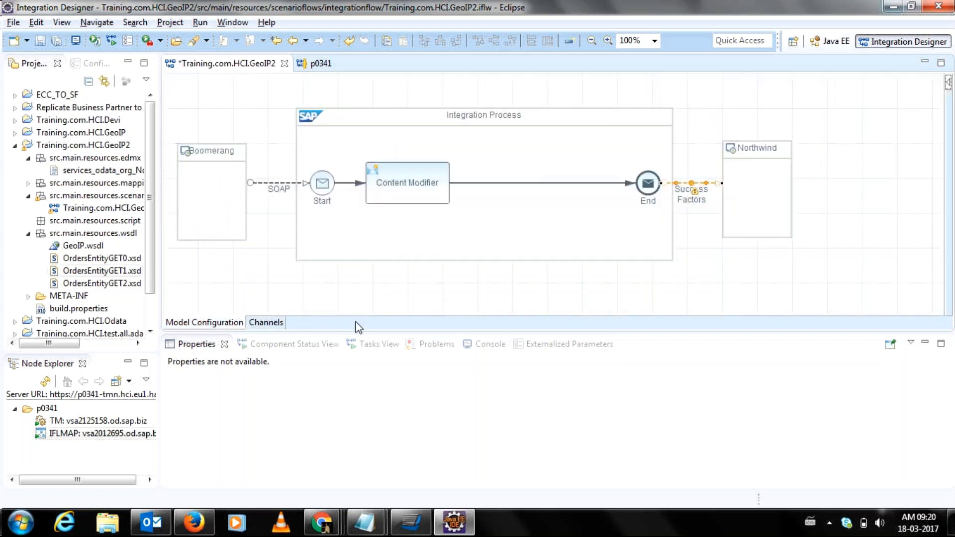
{"action": "left_click", "coordinate": [335, 291]}
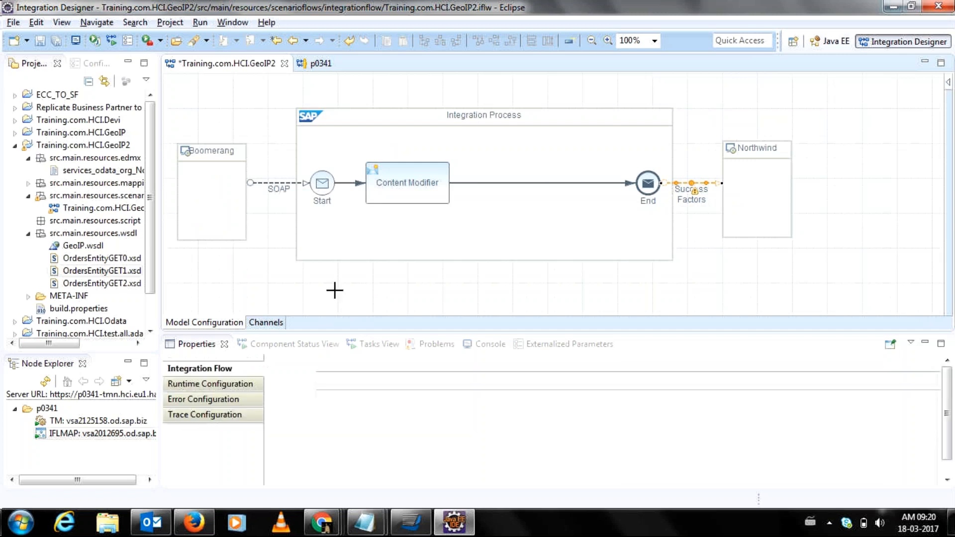
{"action": "right_click", "coordinate": [335, 291]}
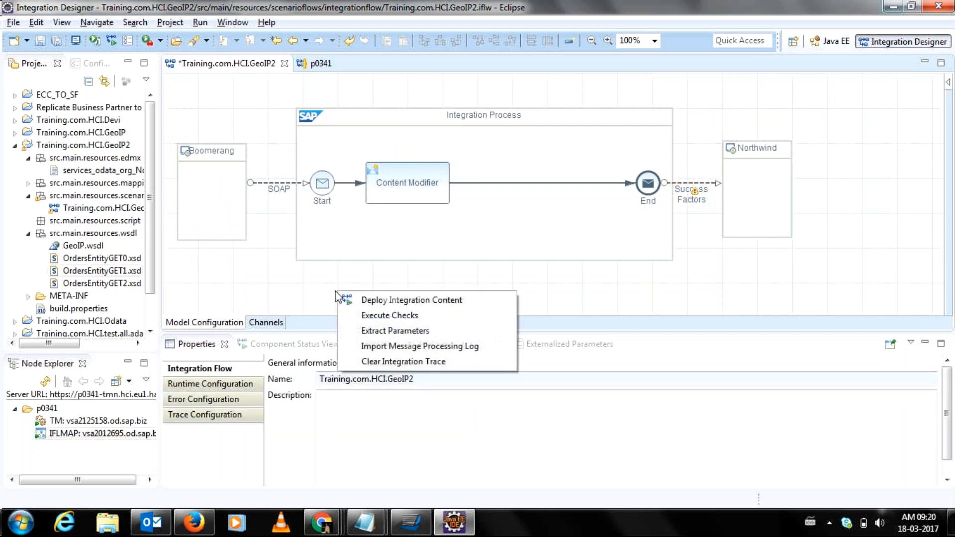
{"action": "left_click", "coordinate": [283, 67]}
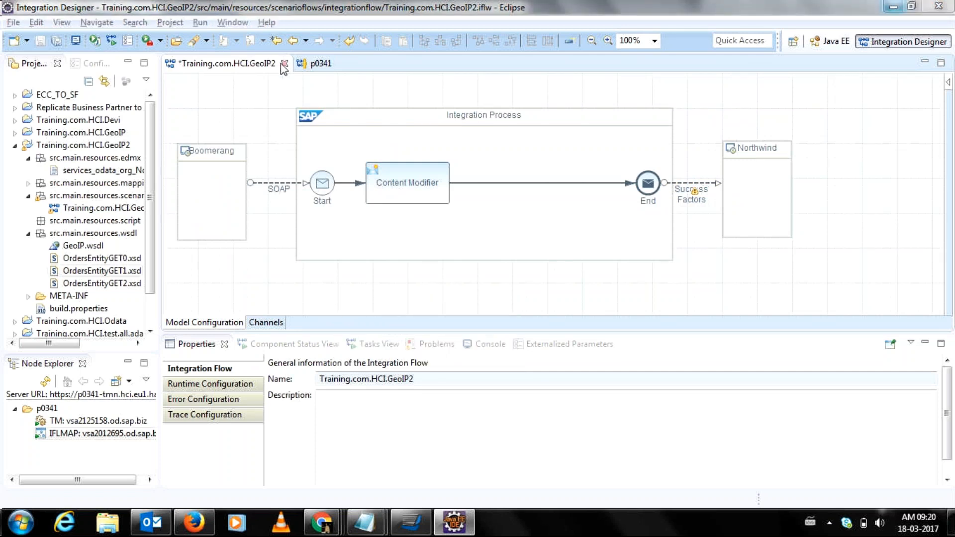
{"action": "left_click", "coordinate": [284, 64]}
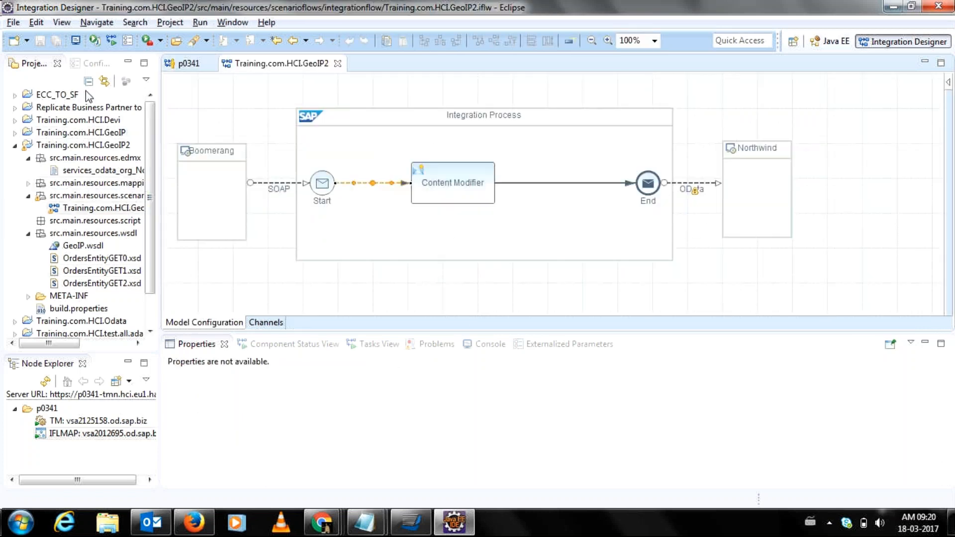
- Insert a Data Store Operations Write step between the Content Modifier and the End event, and space the two steps out evenly
{"action": "left_click", "coordinate": [532, 288]}
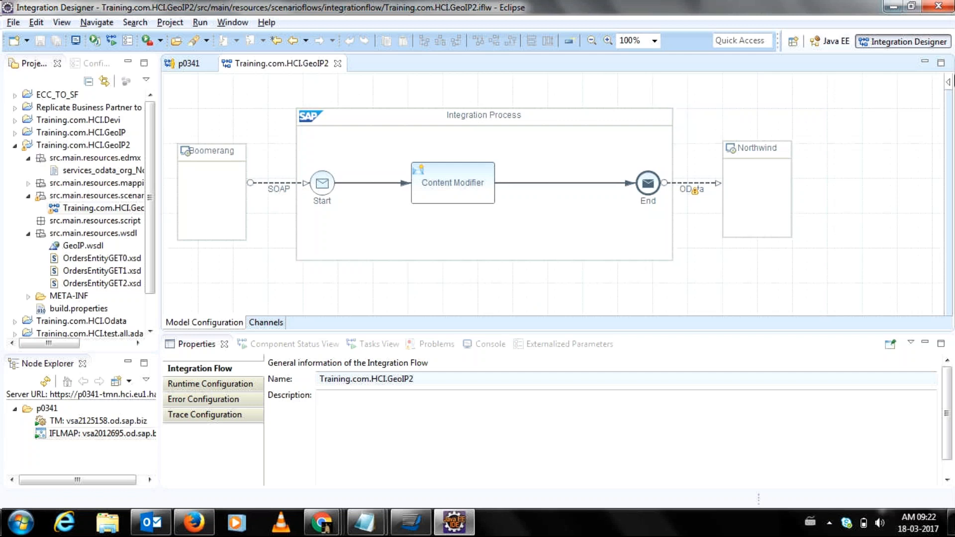
{"action": "left_click", "coordinate": [948, 83]}
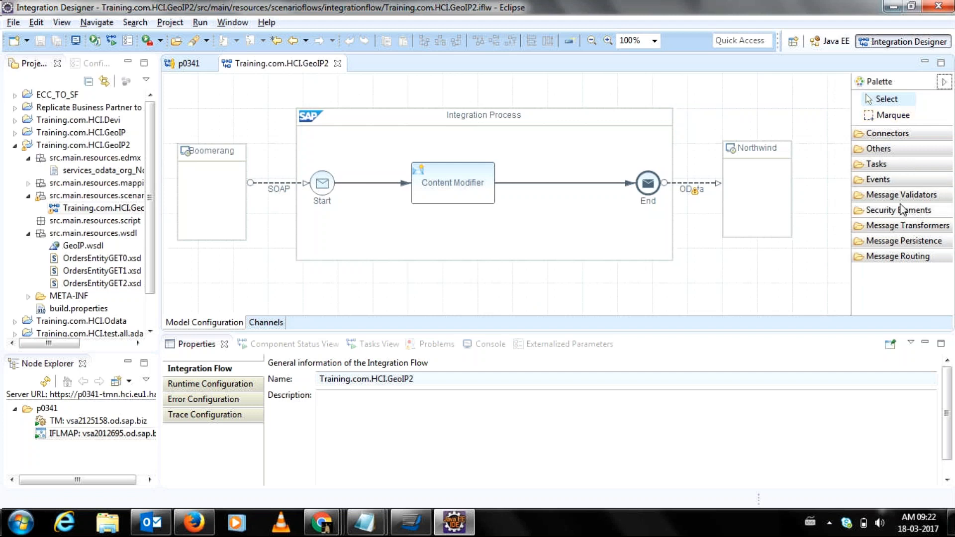
{"action": "left_click", "coordinate": [893, 241]}
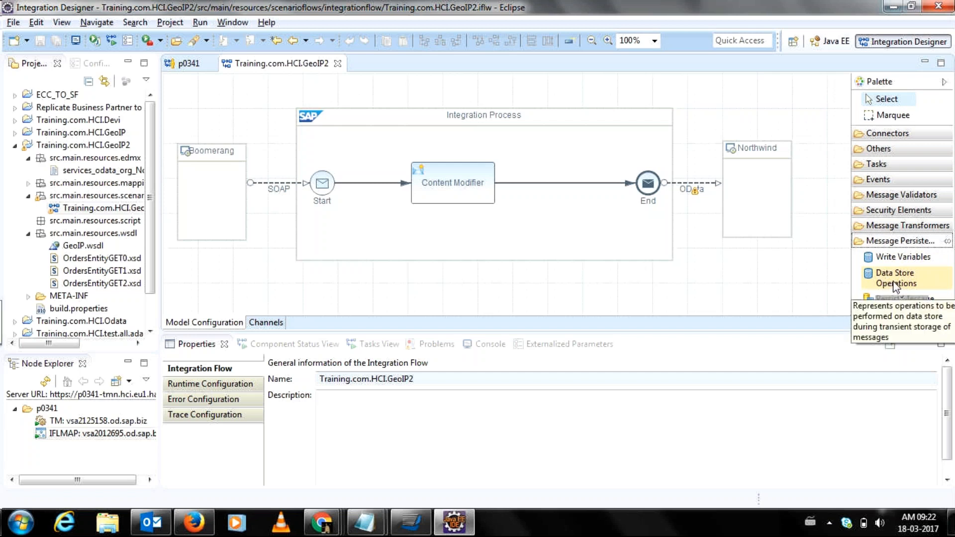
{"action": "left_click_drag", "start_coordinate": [894, 281], "coordinate": [556, 183]}
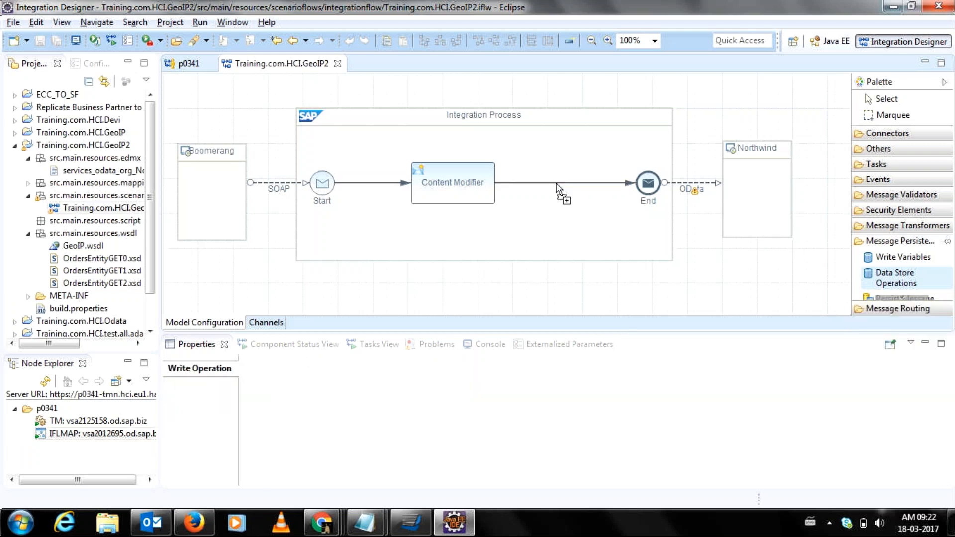
{"action": "left_click", "coordinate": [444, 188]}
{"action": "left_click_drag", "start_coordinate": [440, 182], "coordinate": [421, 180]}
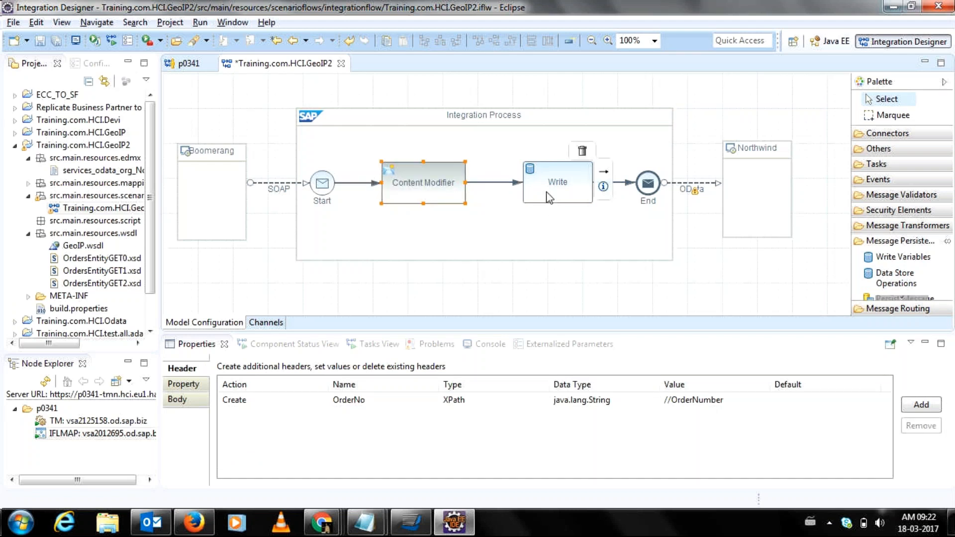
{"action": "left_click_drag", "start_coordinate": [548, 197], "coordinate": [531, 192]}
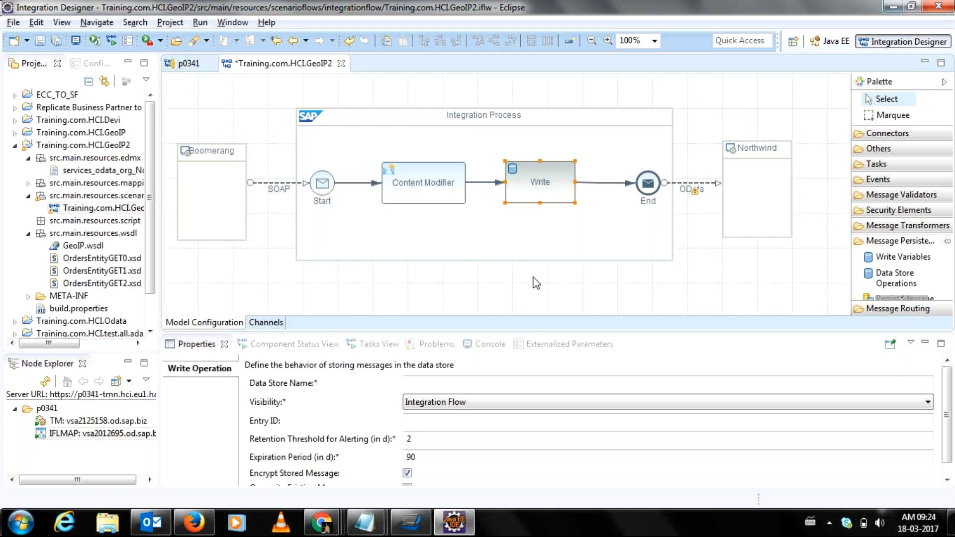
- Look at the Write step's settings and the other data store operations it can be switched to
{"action": "mouse_move", "coordinate": [537, 196]}
{"action": "left_click", "coordinate": [419, 382]}
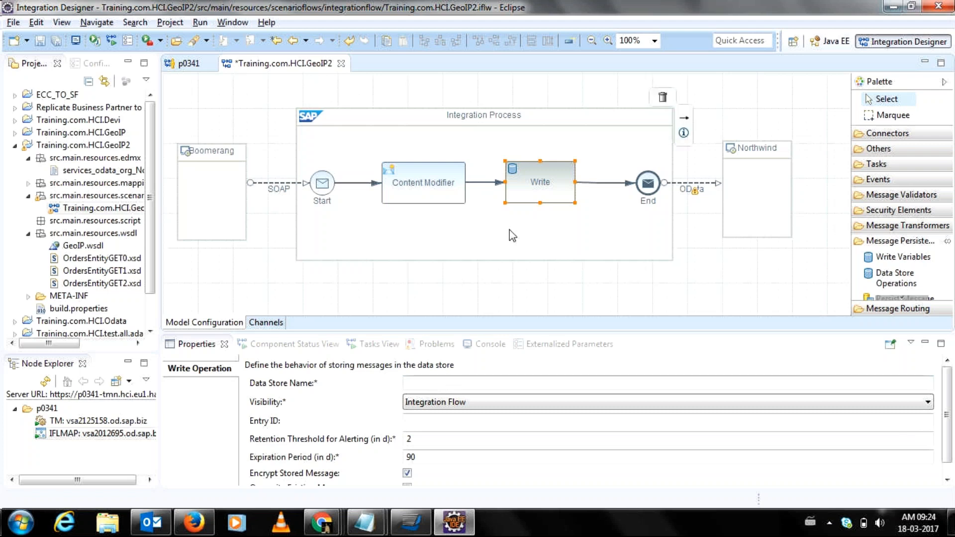
{"action": "right_click", "coordinate": [536, 184]}
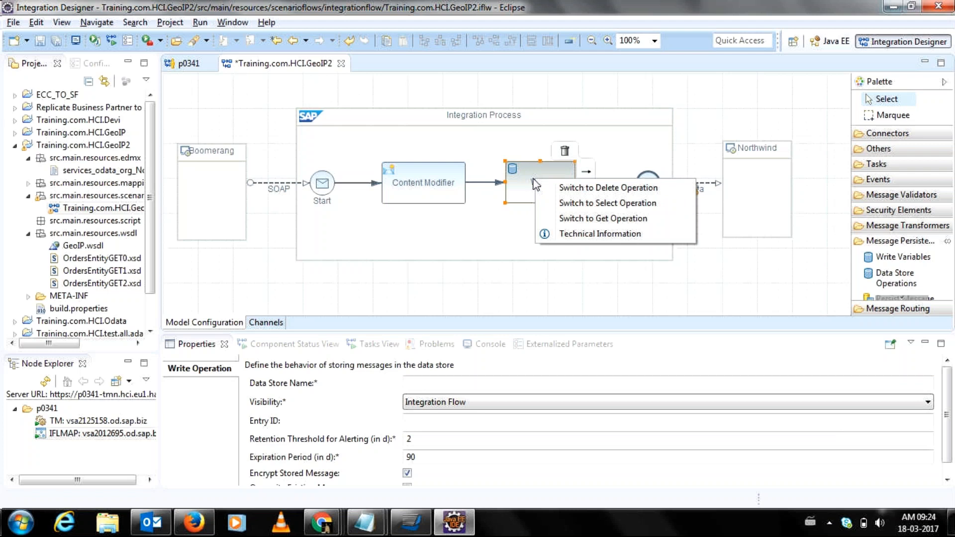
{"action": "left_click", "coordinate": [519, 187]}
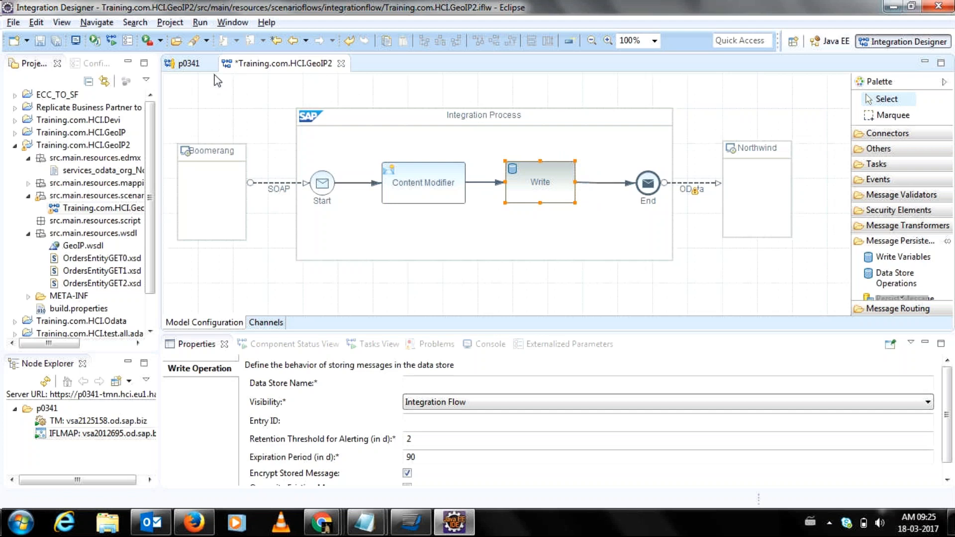
- Enter a person's first name as the data store name of the Write operation
{"action": "mouse_move", "coordinate": [535, 201]}
{"action": "left_click", "coordinate": [411, 386]}
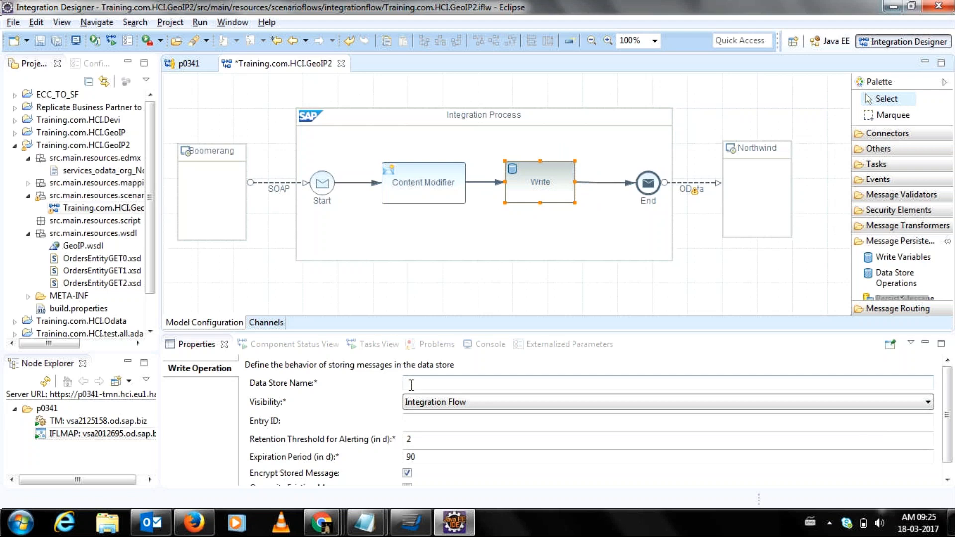
{"action": "left_click", "coordinate": [412, 385]}
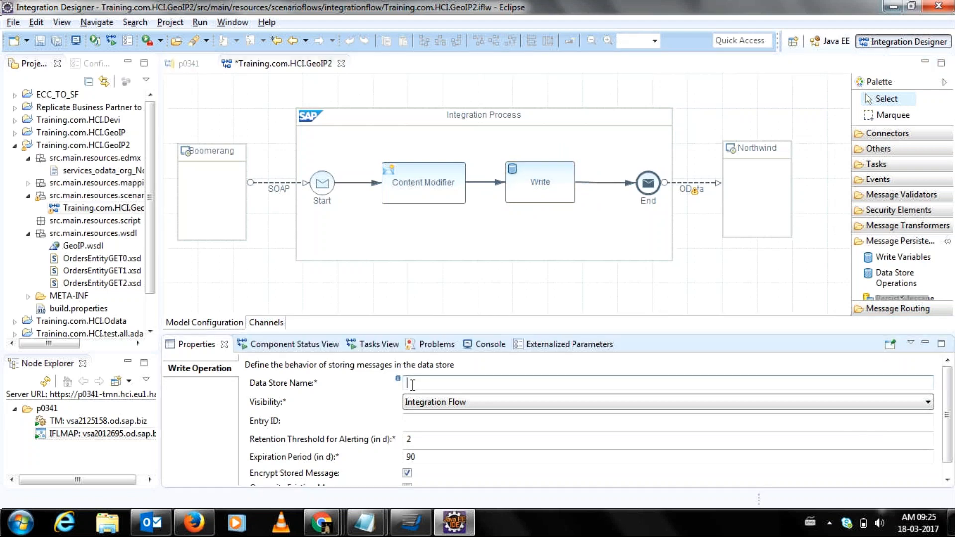
{"action": "type", "text": "Sanat"}
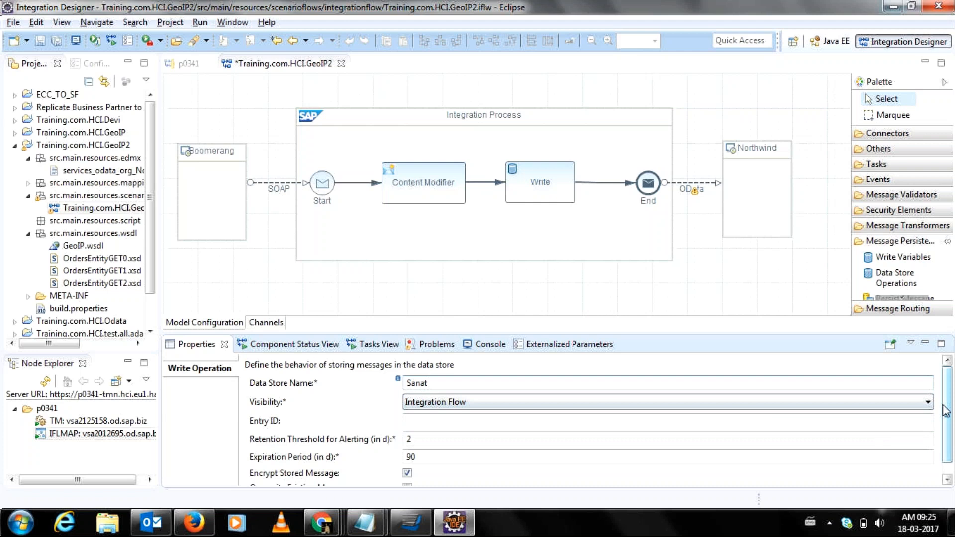
- Replace the data store name of the Write operation with OrderNo
{"action": "scroll", "coordinate": [945, 411], "scroll_direction": "down", "scroll_amount": 1}
{"action": "left_click_drag", "start_coordinate": [945, 414], "coordinate": [945, 417]}
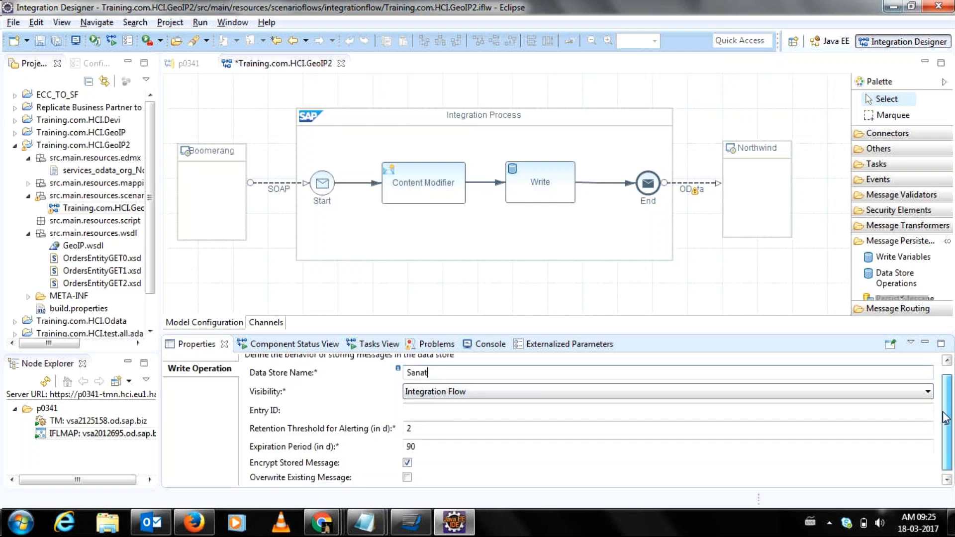
{"action": "scroll", "coordinate": [945, 418], "scroll_direction": "down", "scroll_amount": 1}
{"action": "mouse_move", "coordinate": [399, 407]}
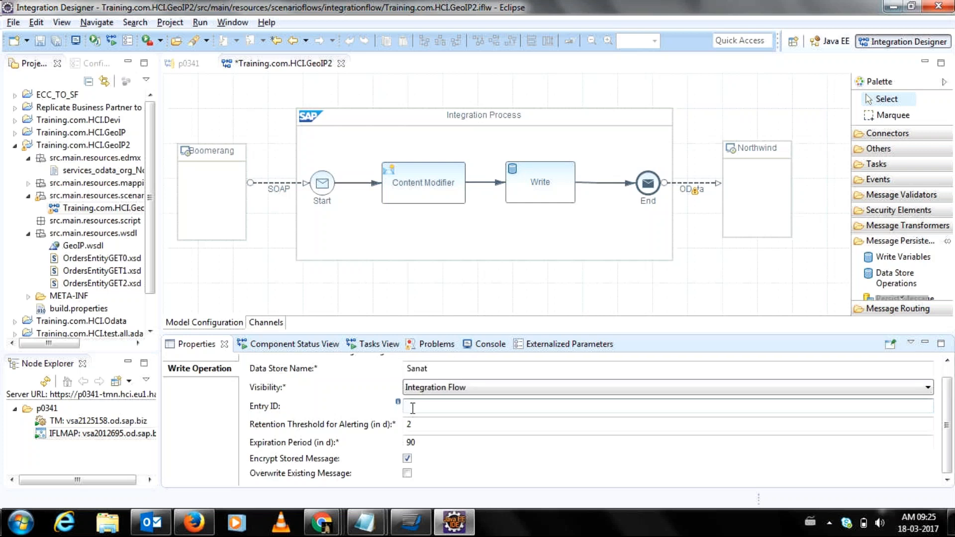
{"action": "left_click", "coordinate": [413, 408]}
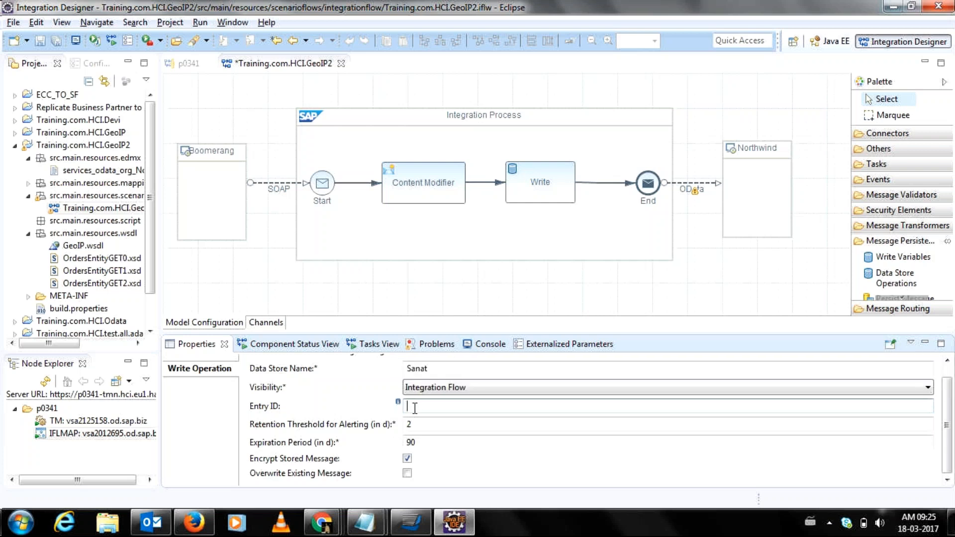
{"action": "left_click", "coordinate": [450, 367]}
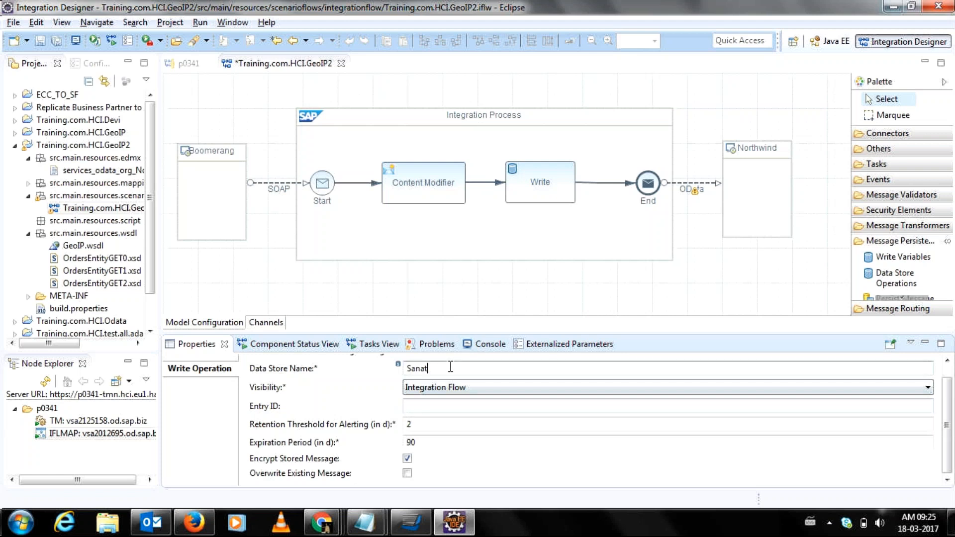
{"action": "key", "text": "BackSpace"}
{"action": "key", "text": "BackSpace"}
{"action": "key", "text": "BackSpace"}
{"action": "key", "text": "BackSpace"}
{"action": "key", "text": "BackSpace"}
{"action": "type", "text": "OrderNo"}
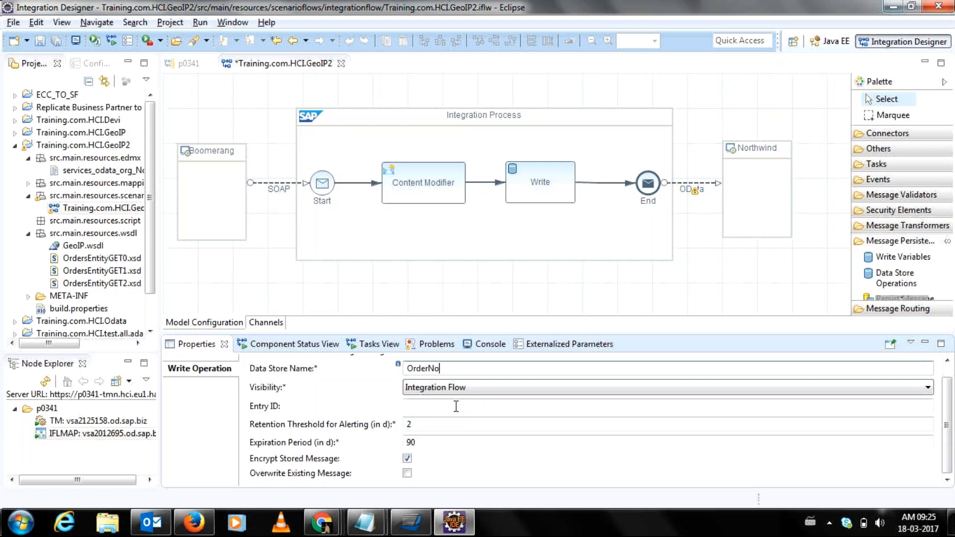
- Set the Write operation's entry ID to //OrderNumber
{"action": "left_click", "coordinate": [458, 405]}
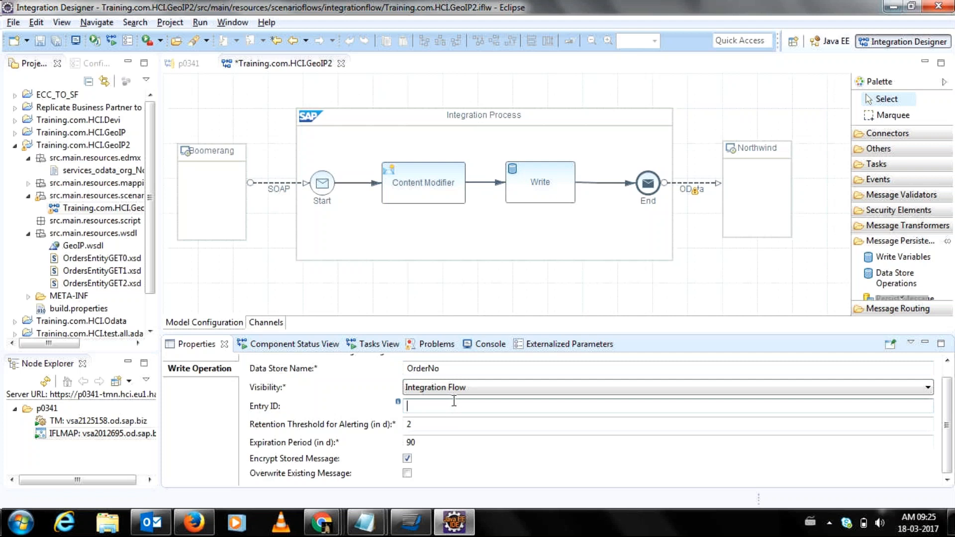
{"action": "mouse_move", "coordinate": [450, 401]}
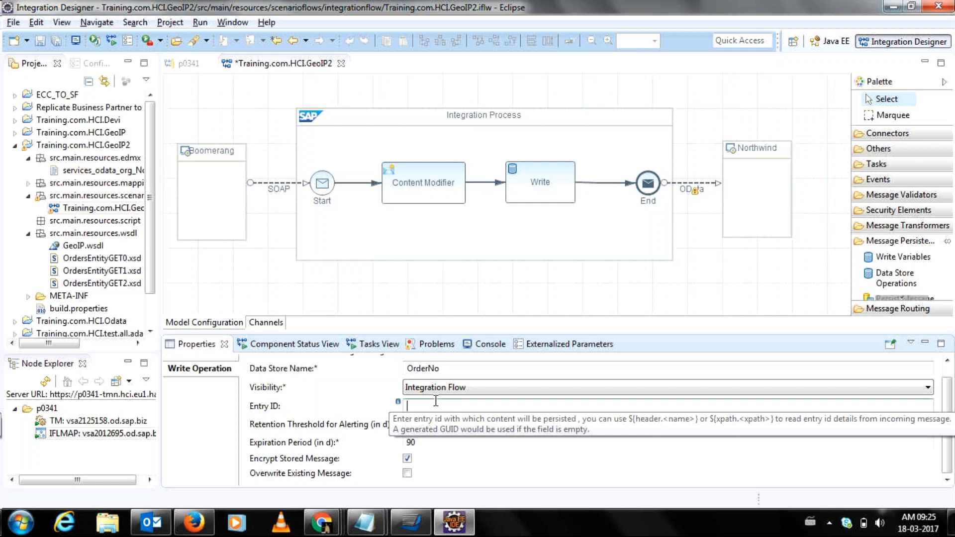
{"action": "type", "text": "//Order"}
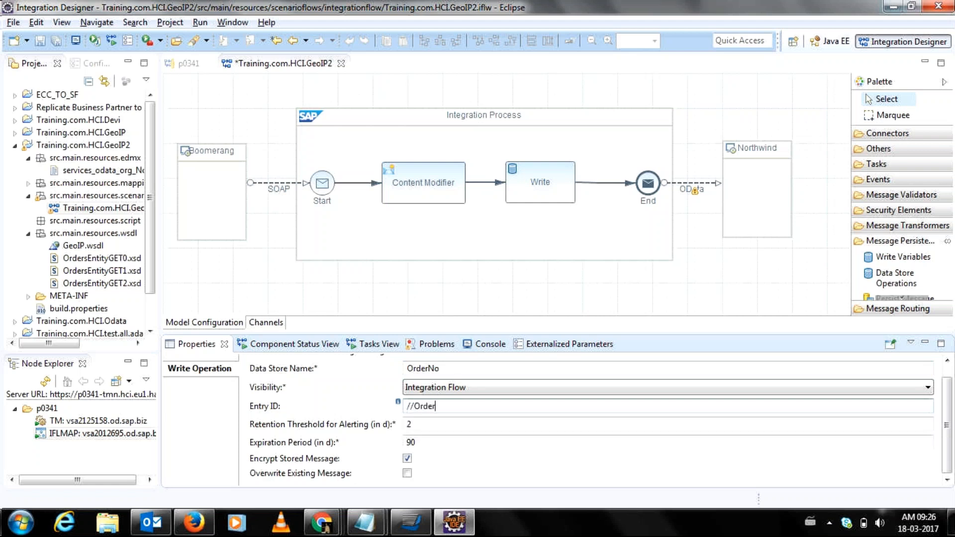
{"action": "type", "text": "Number"}
{"action": "mouse_move", "coordinate": [471, 437]}
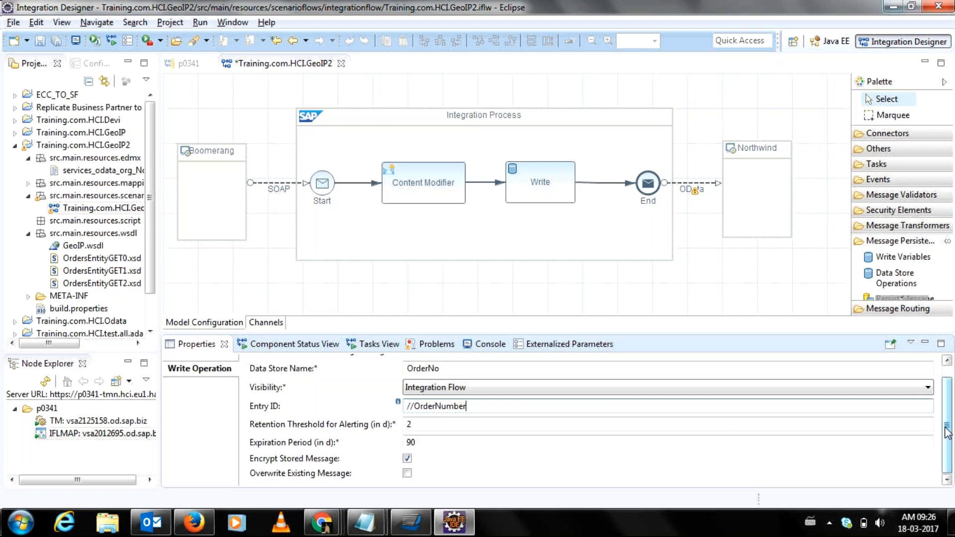
{"action": "left_click_drag", "start_coordinate": [948, 432], "coordinate": [950, 411]}
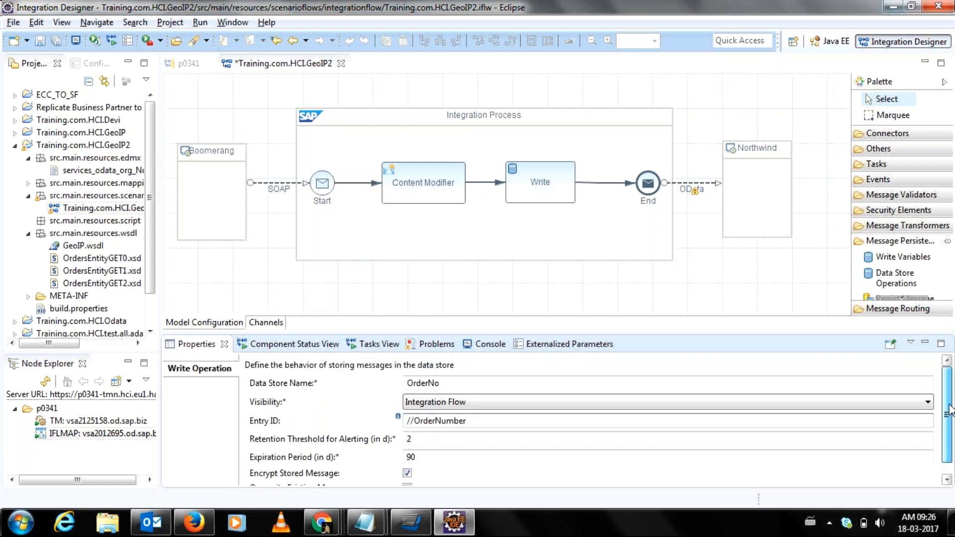
- Save the GeoIP2 flow with the Write step's new settings
{"action": "left_click", "coordinate": [563, 293]}
{"action": "left_click", "coordinate": [558, 179]}
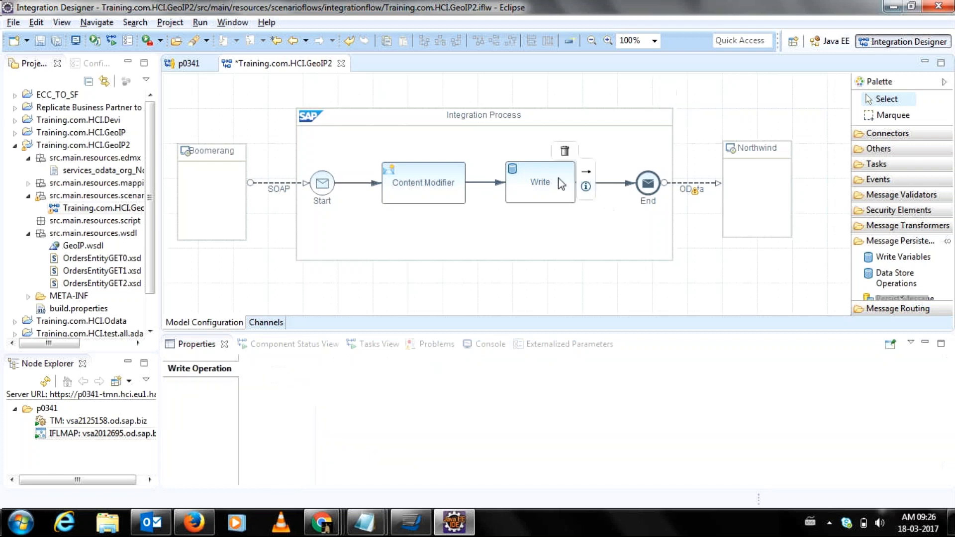
{"action": "key", "text": "ctrl+s"}
{"action": "left_click", "coordinate": [237, 270]}
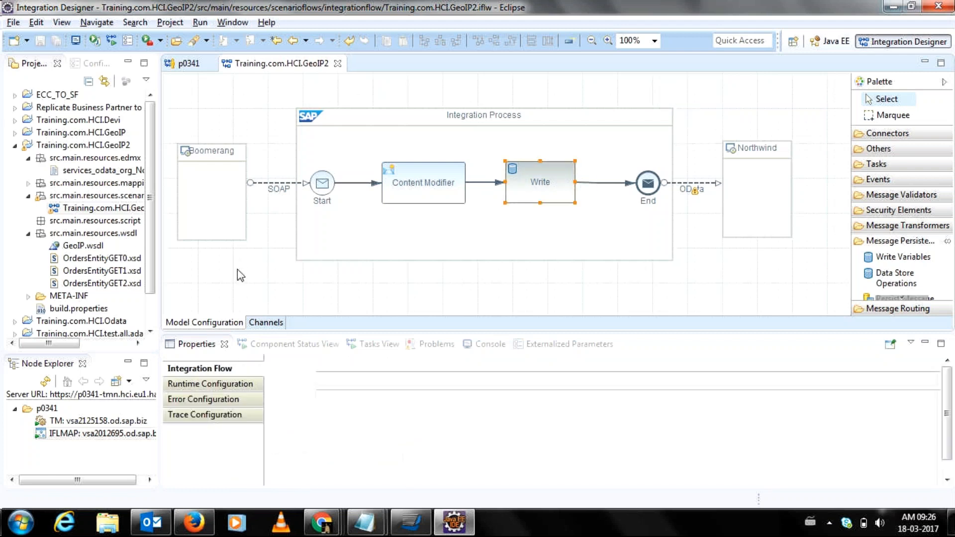
{"action": "right_click", "coordinate": [237, 269]}
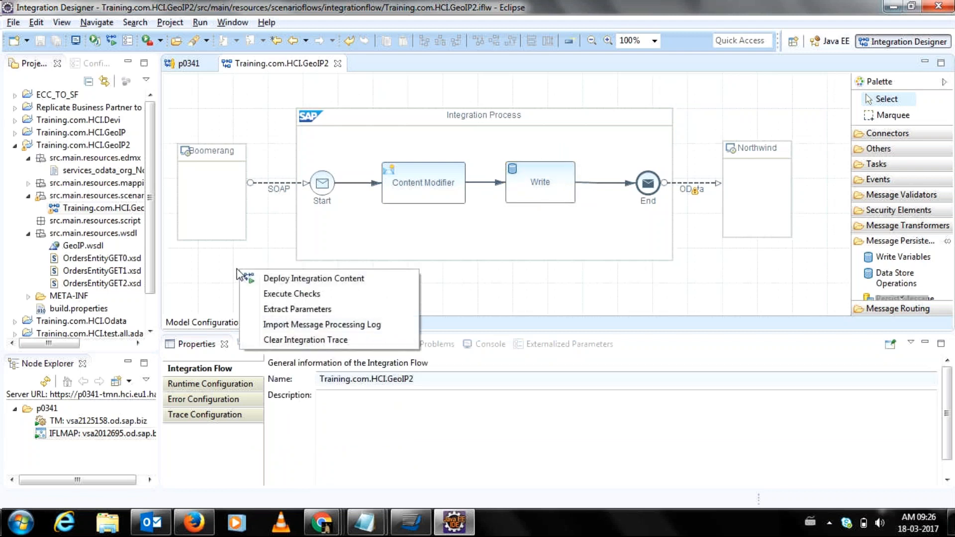
- Reopen the Write step's settings and extend its data store name to OrderNo1
{"action": "left_click", "coordinate": [532, 187]}
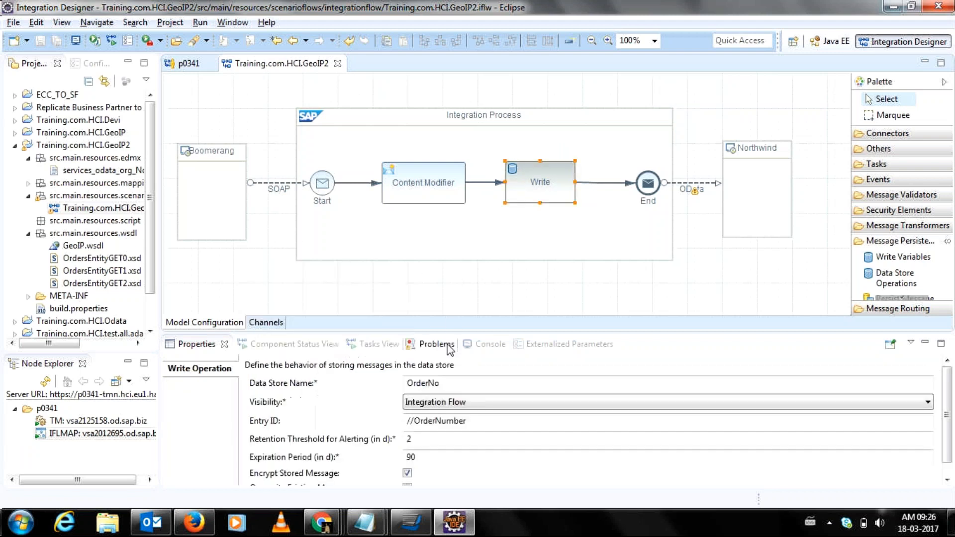
{"action": "left_click", "coordinate": [448, 384]}
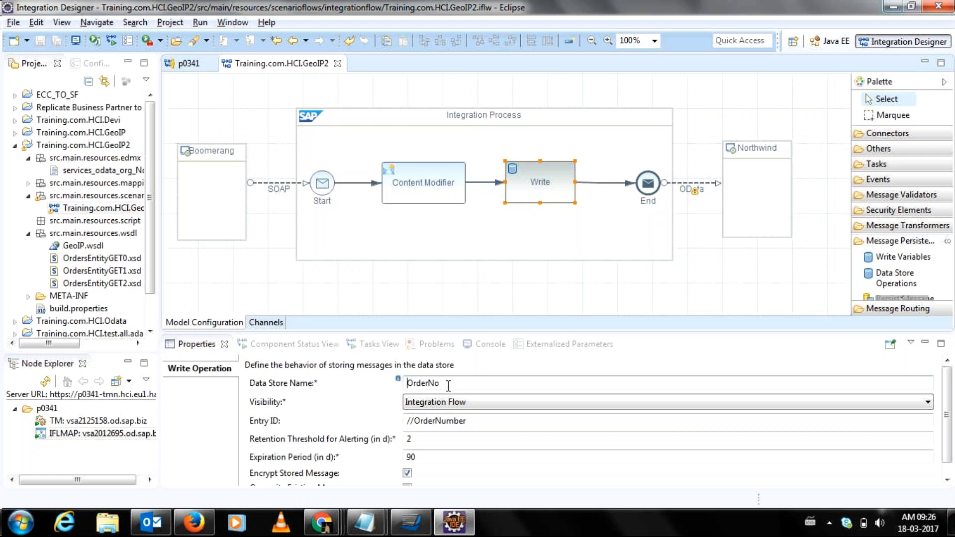
{"action": "left_click", "coordinate": [448, 385]}
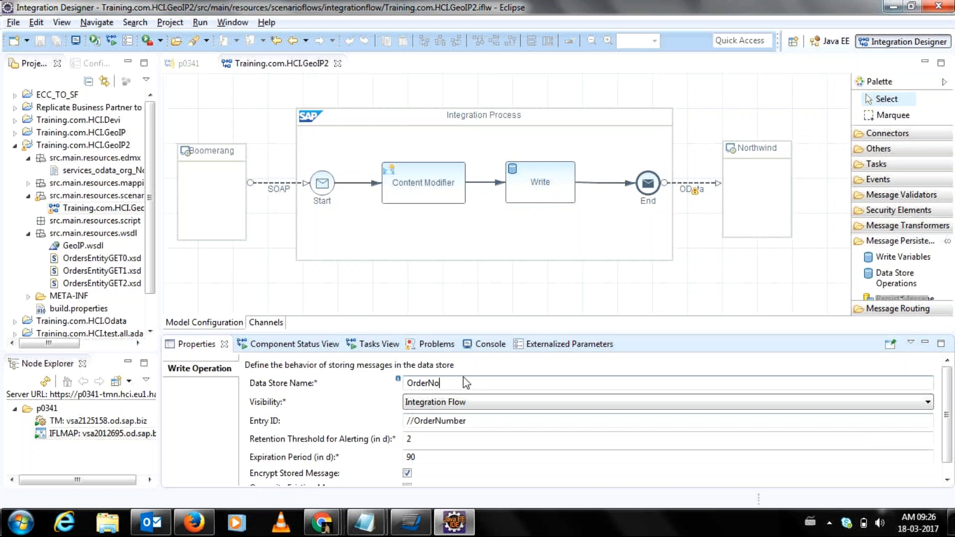
{"action": "type", "text": "1"}
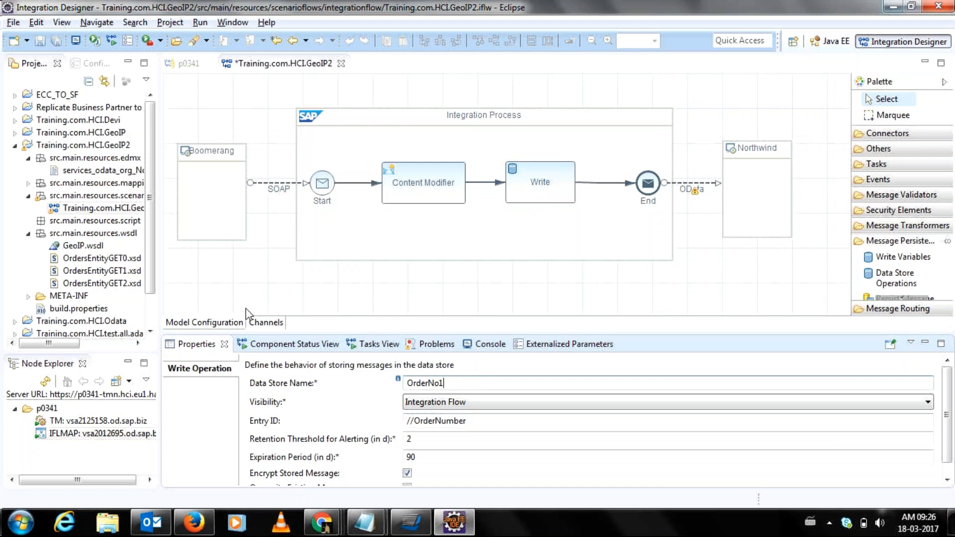
- Save the renamed data store setting and execute the checks on the GeoIP2 flow
{"action": "left_click", "coordinate": [217, 269]}
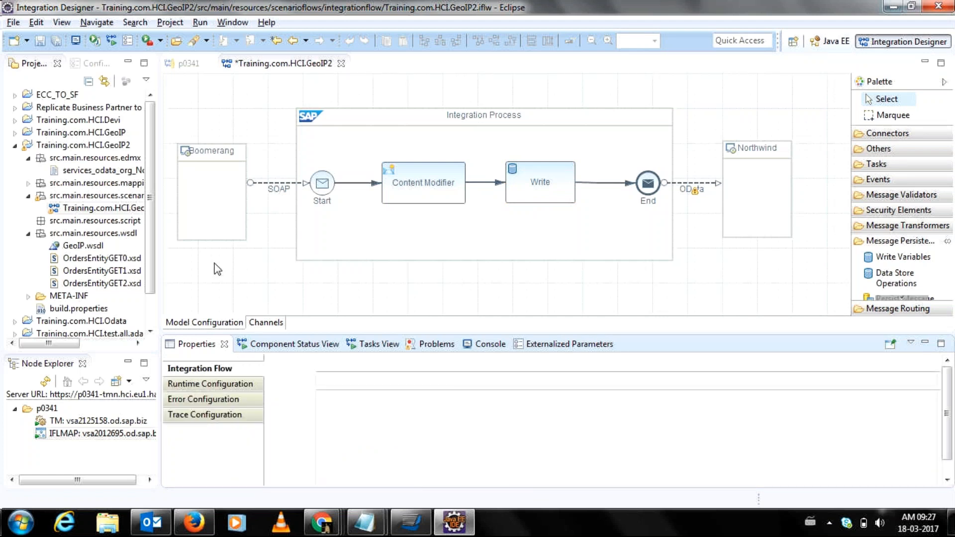
{"action": "right_click", "coordinate": [217, 270]}
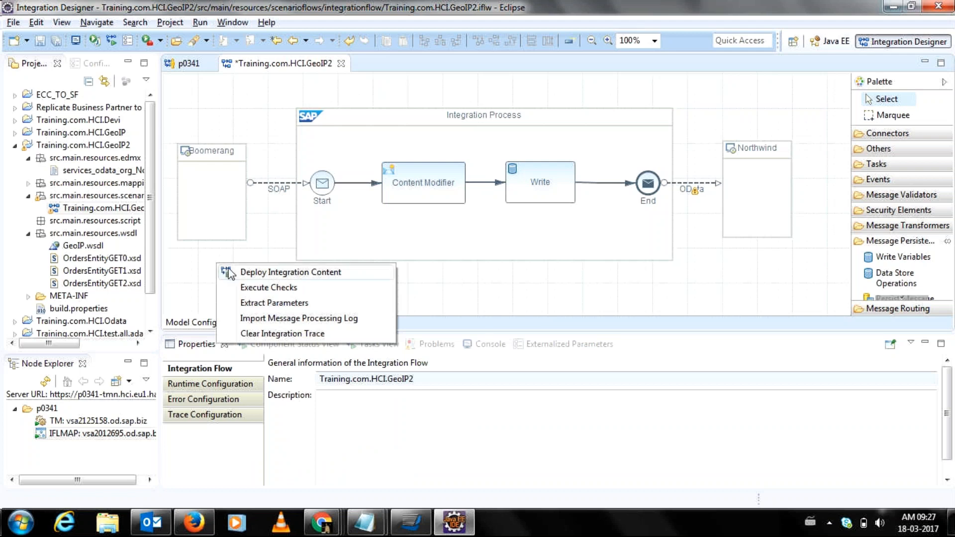
{"action": "left_click", "coordinate": [208, 283]}
{"action": "right_click", "coordinate": [202, 273]}
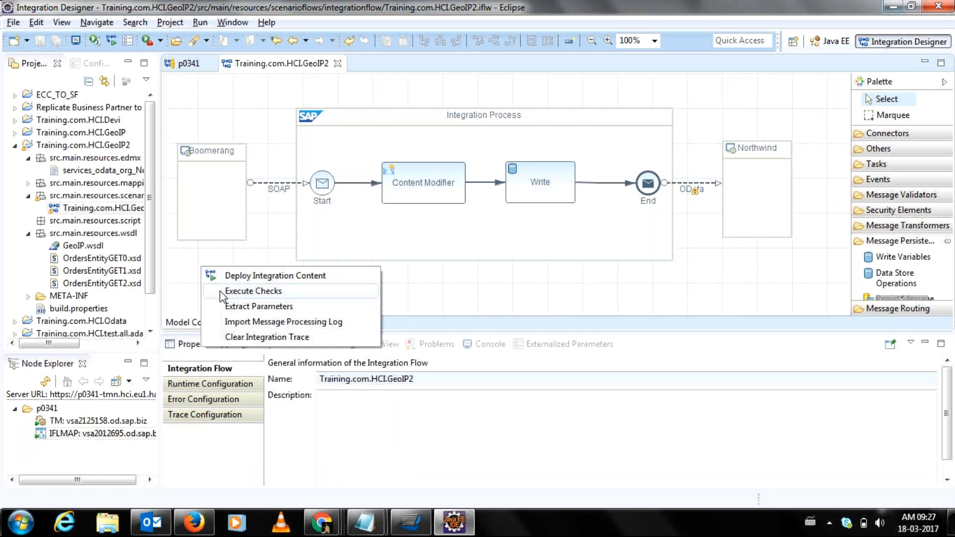
{"action": "left_click", "coordinate": [220, 291]}
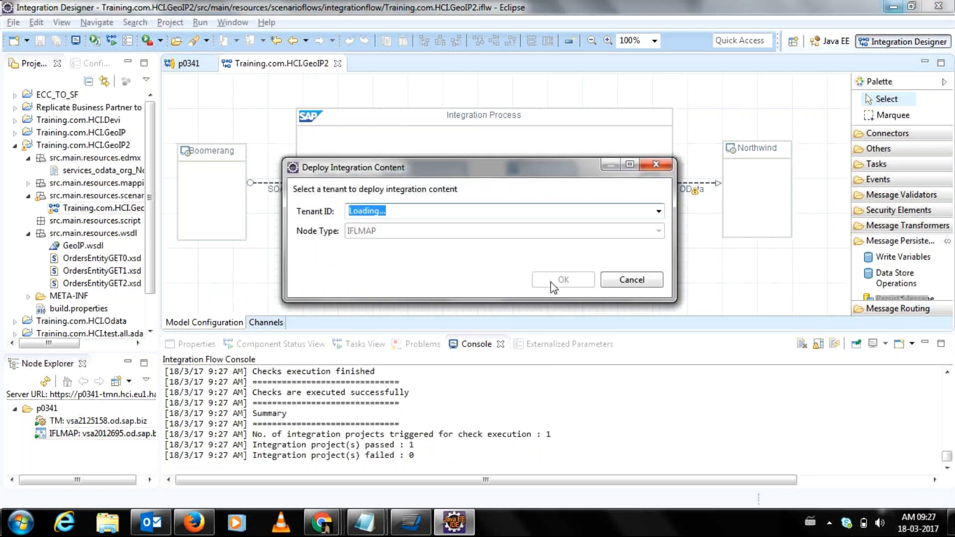
- Deploy the GeoIP2 integration content to the tenant with node type IFLMAP and close the deployment notice
{"action": "left_click", "coordinate": [552, 285]}
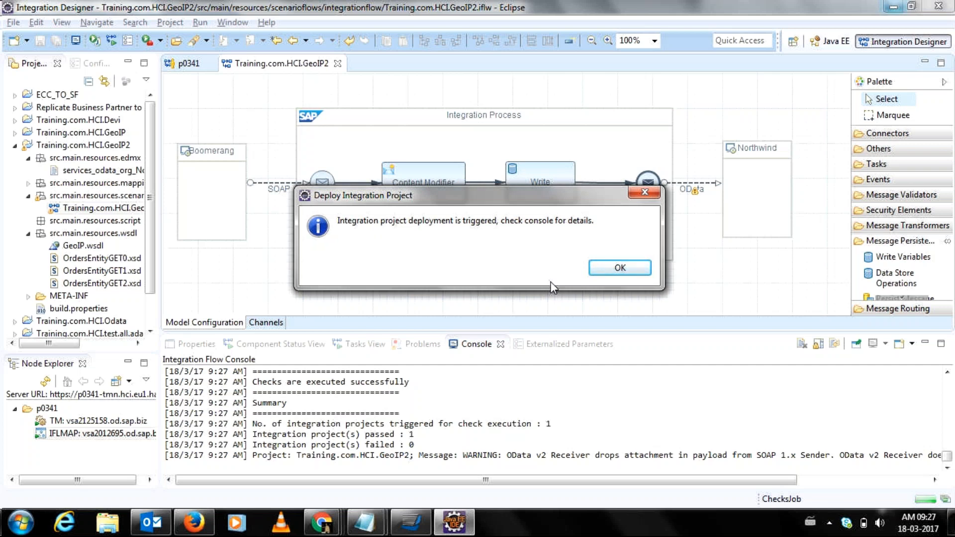
{"action": "left_click", "coordinate": [590, 272]}
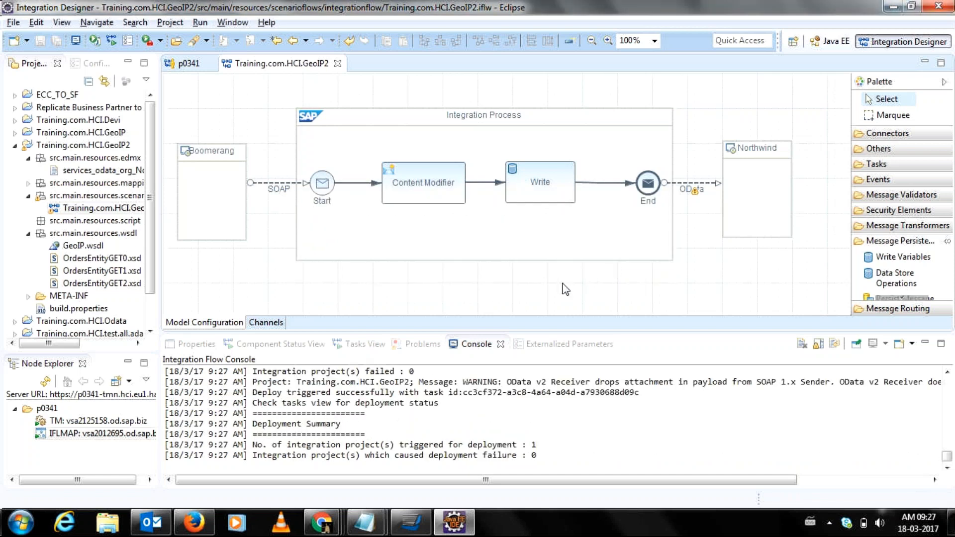
{"action": "mouse_move", "coordinate": [376, 259]}
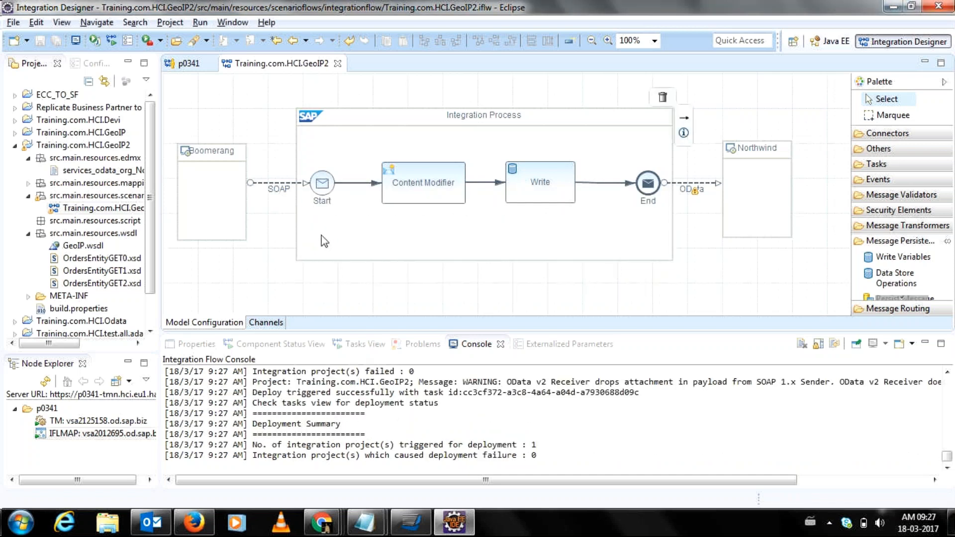
- Look at the existing data stores of the p0341 tenant, then return to its message monitoring
{"action": "left_click", "coordinate": [189, 64]}
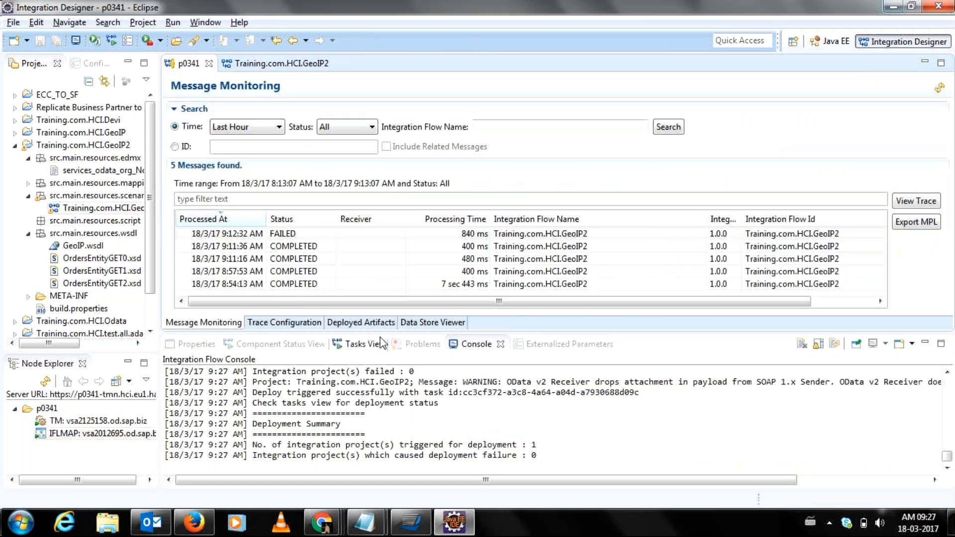
{"action": "left_click", "coordinate": [423, 323]}
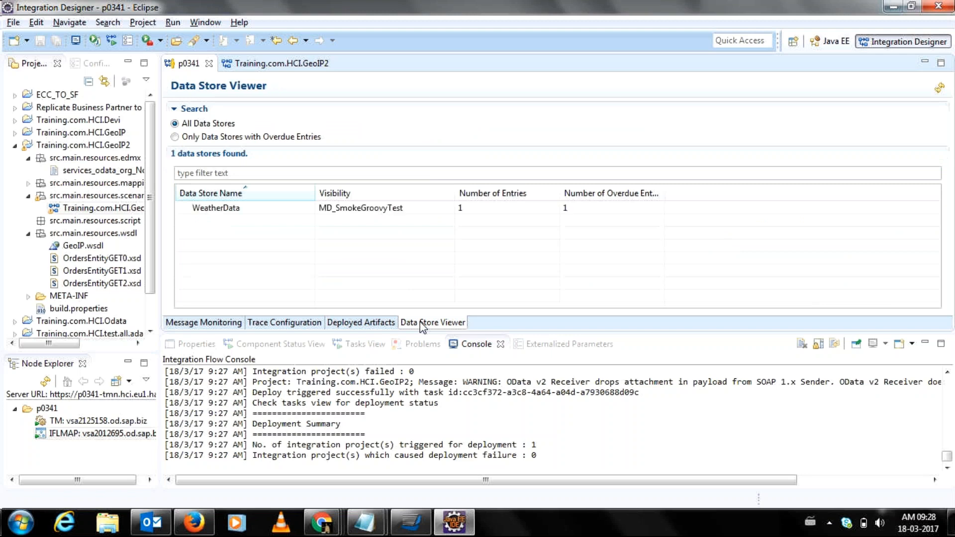
{"action": "left_click", "coordinate": [216, 323]}
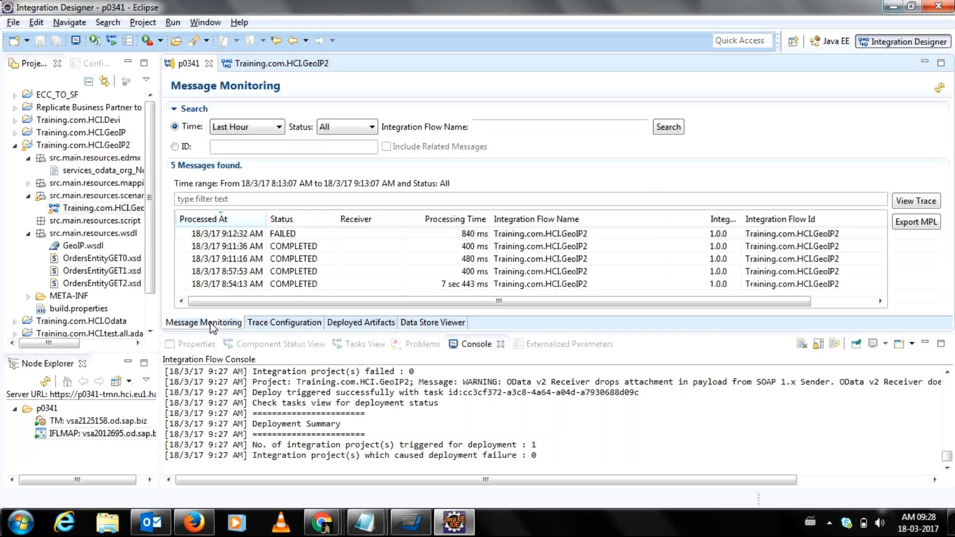
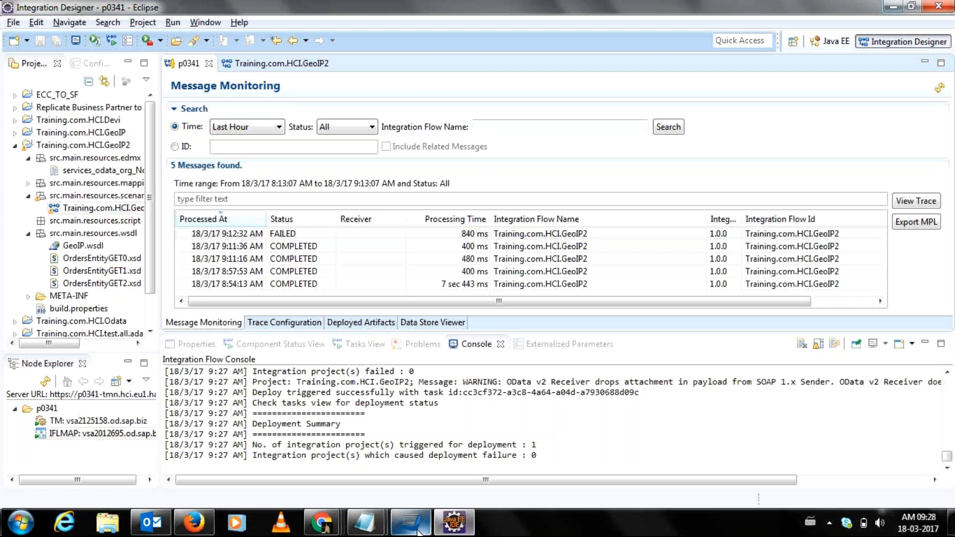
- Switch to Boomerang and resend the POST request to the Northwind endpoint
{"action": "mouse_move", "coordinate": [417, 532]}
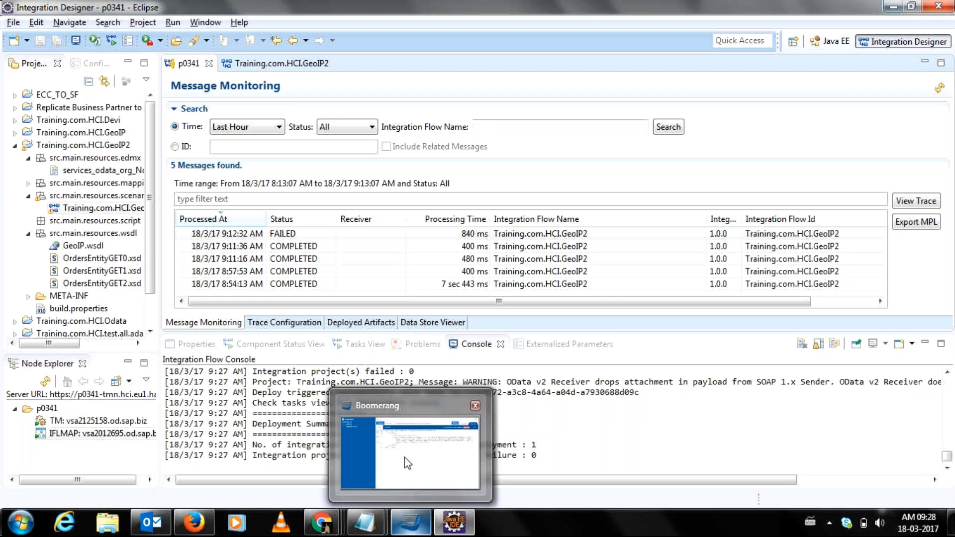
{"action": "mouse_move", "coordinate": [404, 458]}
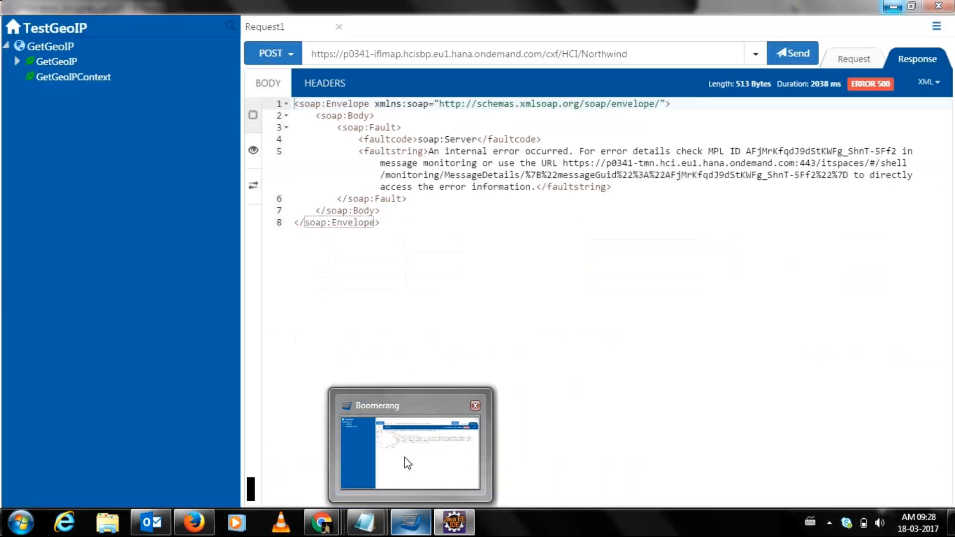
{"action": "left_click", "coordinate": [404, 458]}
{"action": "left_click", "coordinate": [793, 56]}
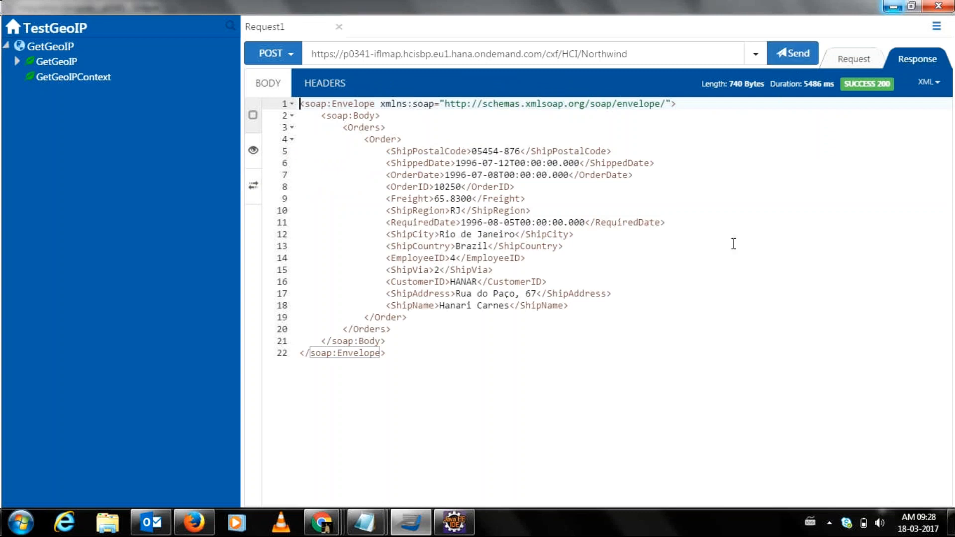
- Switch back to Eclipse, reload the list of all data stores and select the OrderNo1 store
{"action": "left_click", "coordinate": [470, 527]}
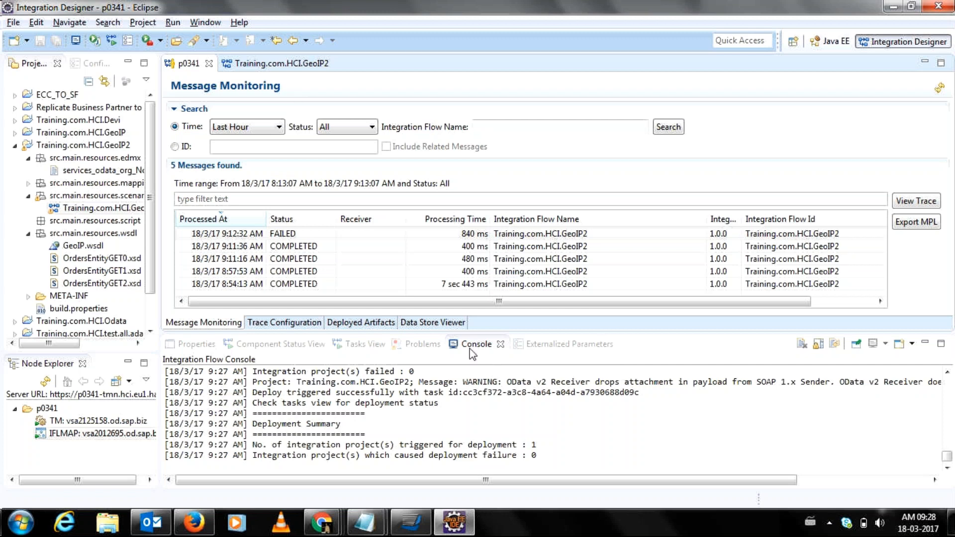
{"action": "left_click", "coordinate": [437, 324]}
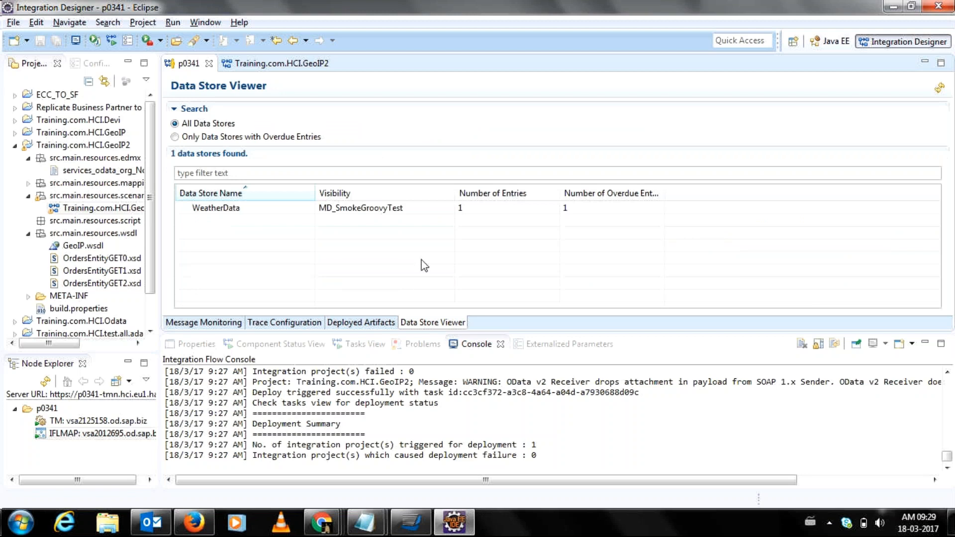
{"action": "left_click", "coordinate": [190, 138]}
{"action": "left_click", "coordinate": [195, 126]}
{"action": "left_click", "coordinate": [197, 127]}
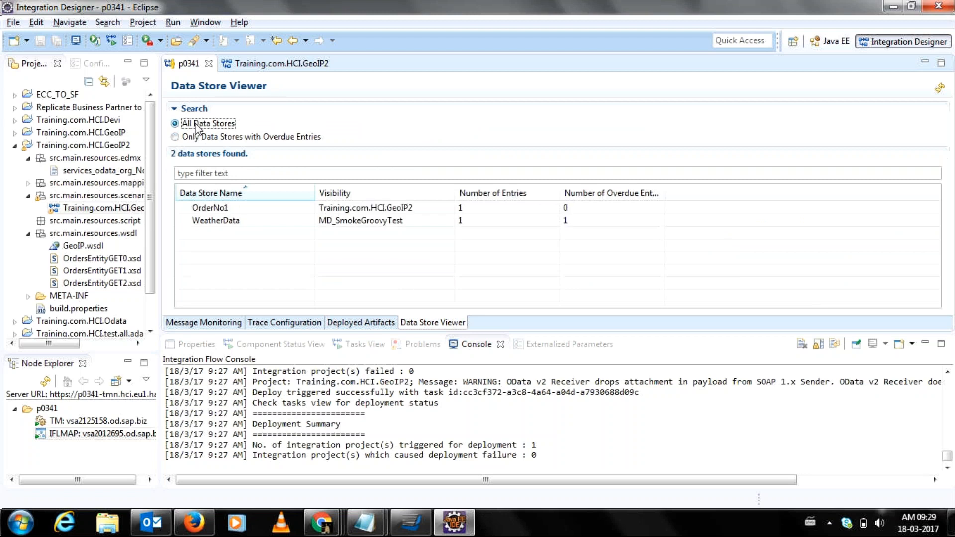
{"action": "left_click", "coordinate": [246, 210]}
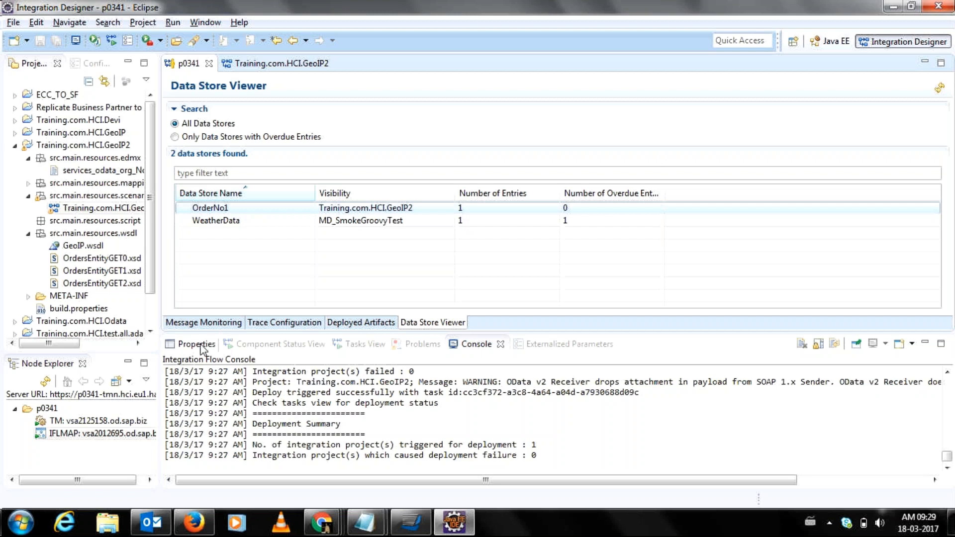
- Display the entry list of the OrderNo1 data store and widen the Number of Overdue Entries column
{"action": "left_click", "coordinate": [202, 347]}
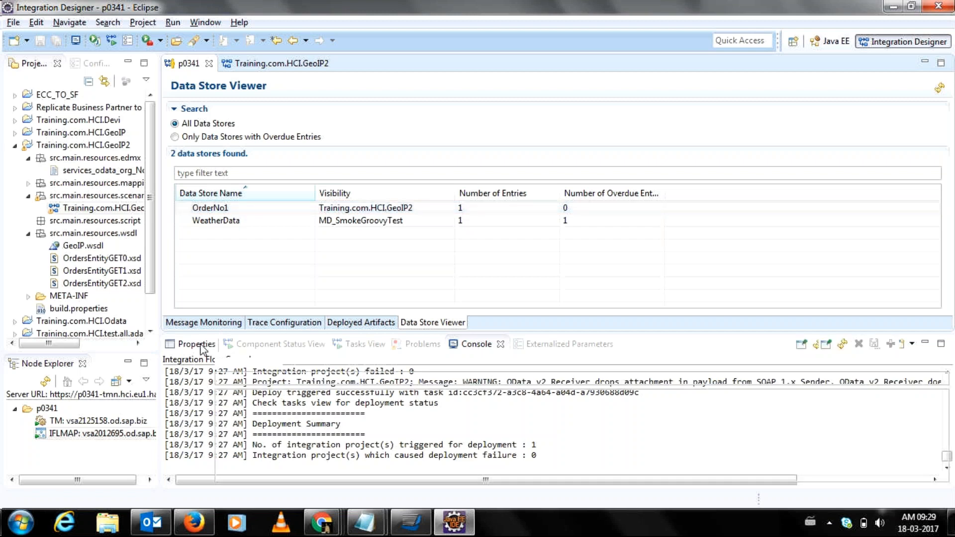
{"action": "left_click", "coordinate": [243, 212]}
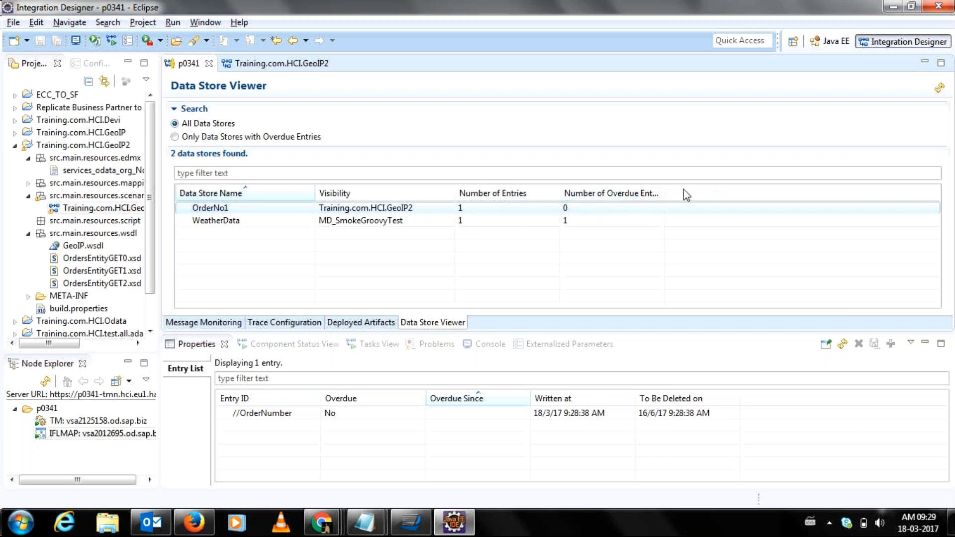
{"action": "left_click_drag", "start_coordinate": [665, 194], "coordinate": [715, 194]}
- Review all storage settings of the Write step in the Training.com.HCI.GeoIP2 integration flow
{"action": "left_click", "coordinate": [242, 67]}
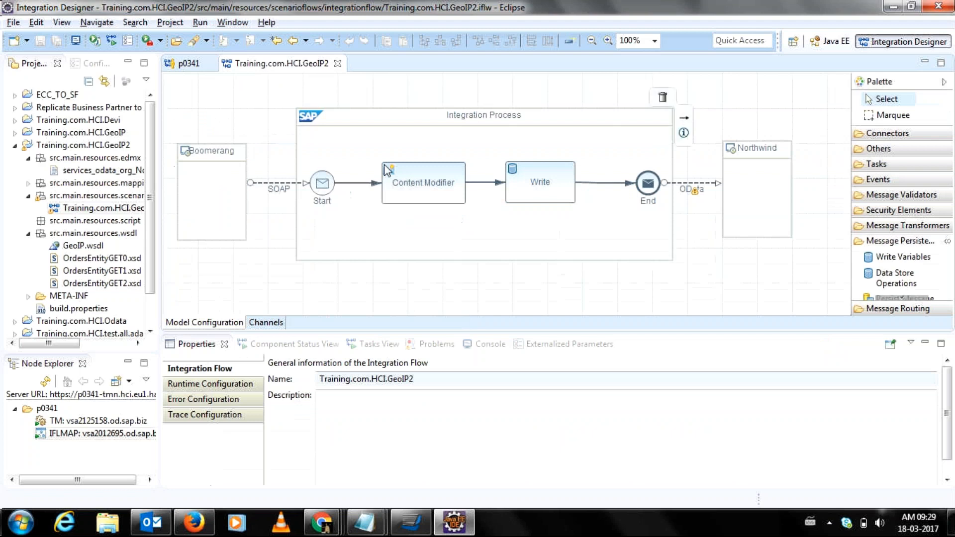
{"action": "left_click", "coordinate": [525, 187]}
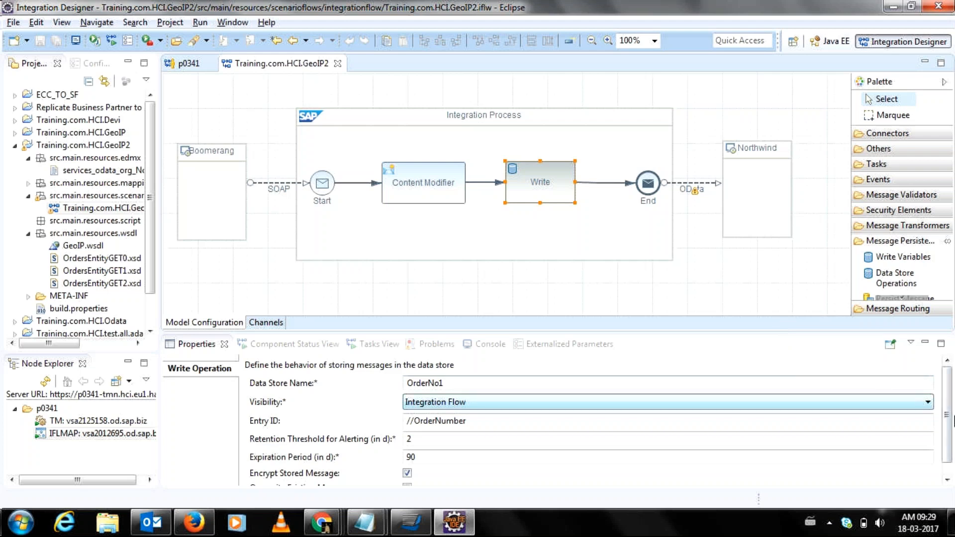
{"action": "left_click", "coordinate": [950, 421]}
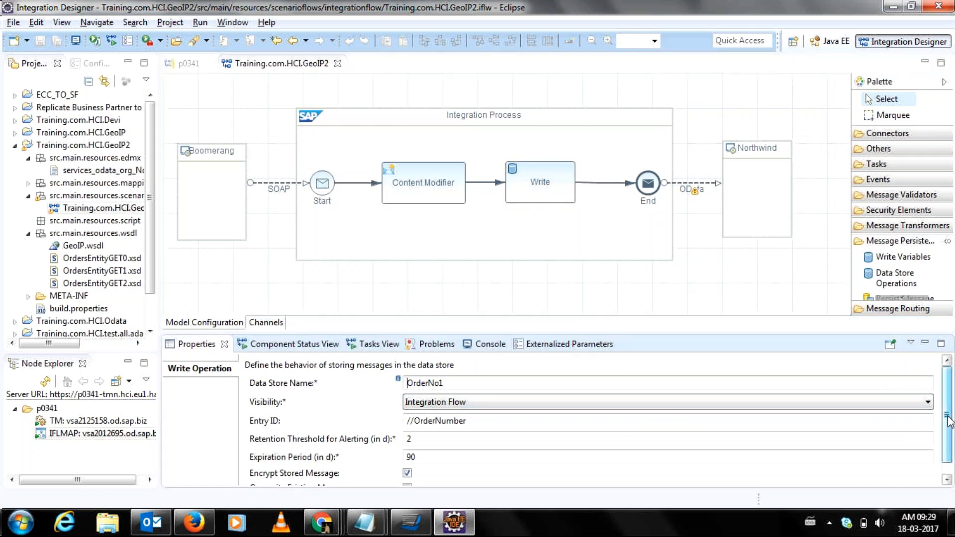
{"action": "left_click_drag", "start_coordinate": [948, 418], "coordinate": [945, 448]}
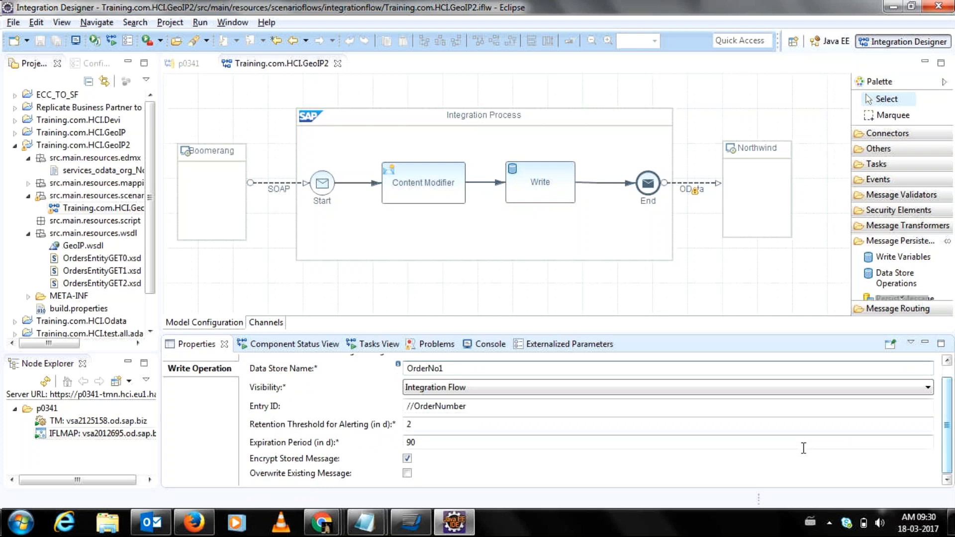
- Return to the p0341 data stores, compare the entries of both stores and select the //OrderNumber entry of OrderNo1
{"action": "left_click", "coordinate": [184, 64]}
{"action": "left_click", "coordinate": [226, 205]}
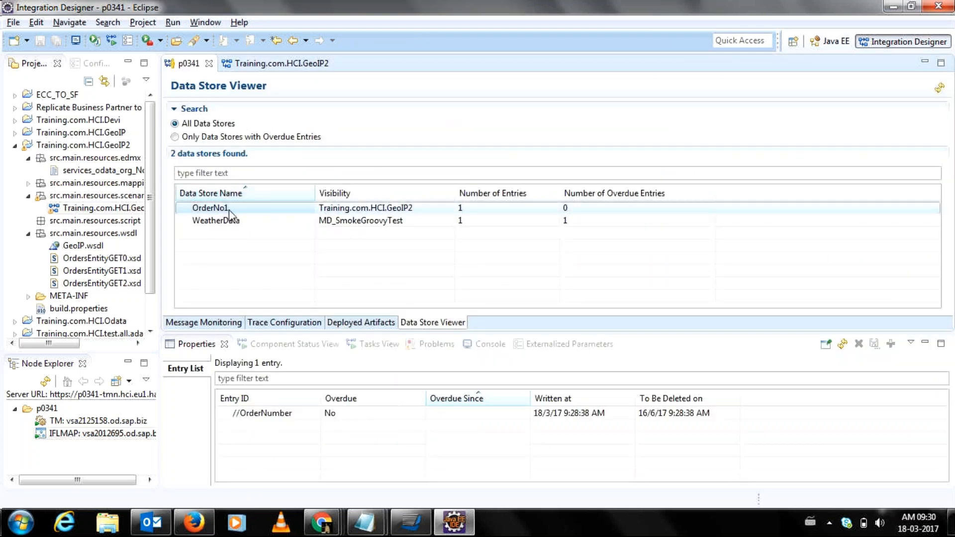
{"action": "left_click", "coordinate": [237, 224]}
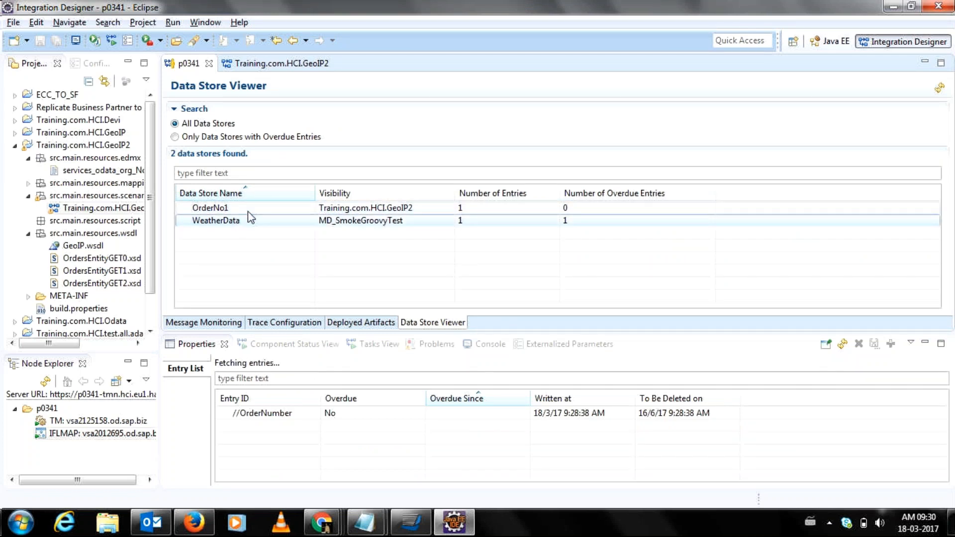
{"action": "left_click", "coordinate": [251, 207]}
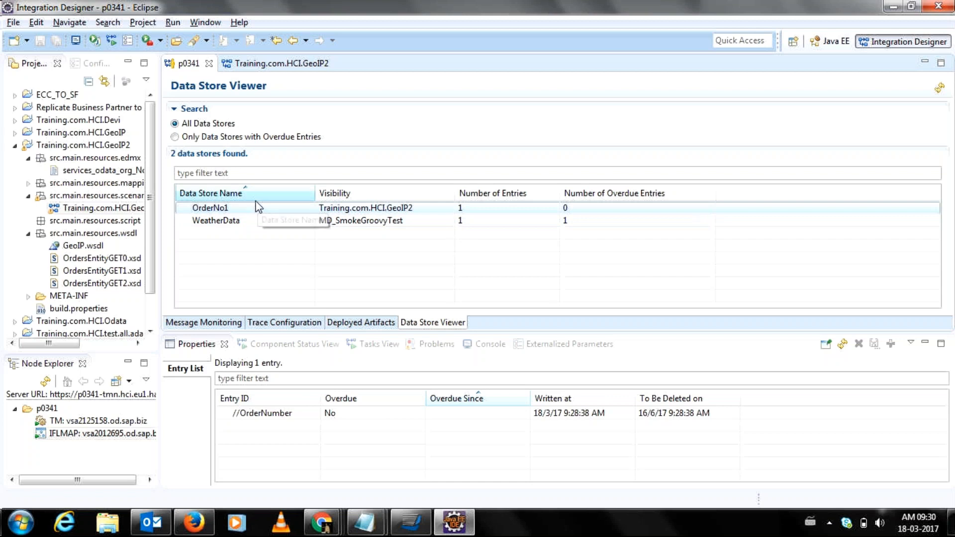
{"action": "left_click", "coordinate": [281, 416]}
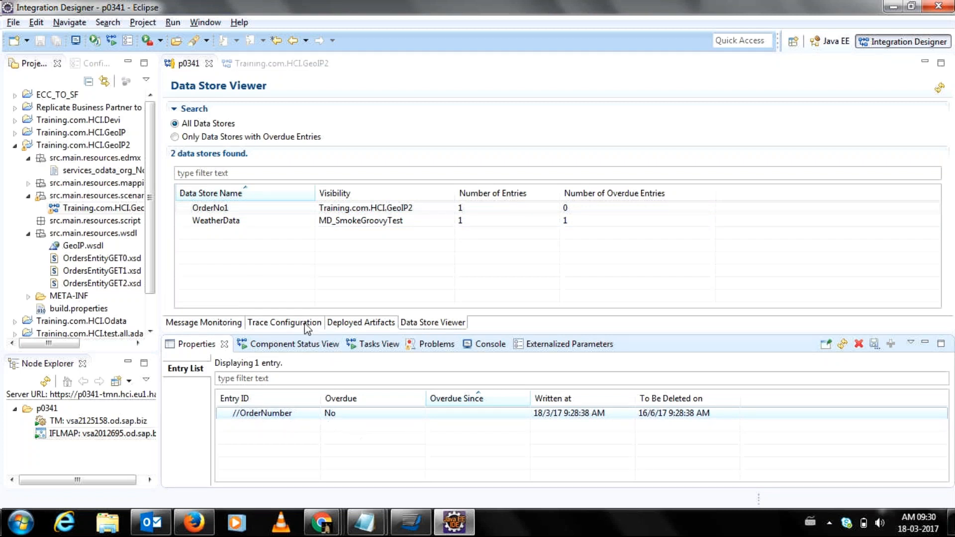
- Switch the Write step of the GeoIP2 flow to a Get operation and set its data store name to OrderNo1
{"action": "left_click", "coordinate": [266, 65]}
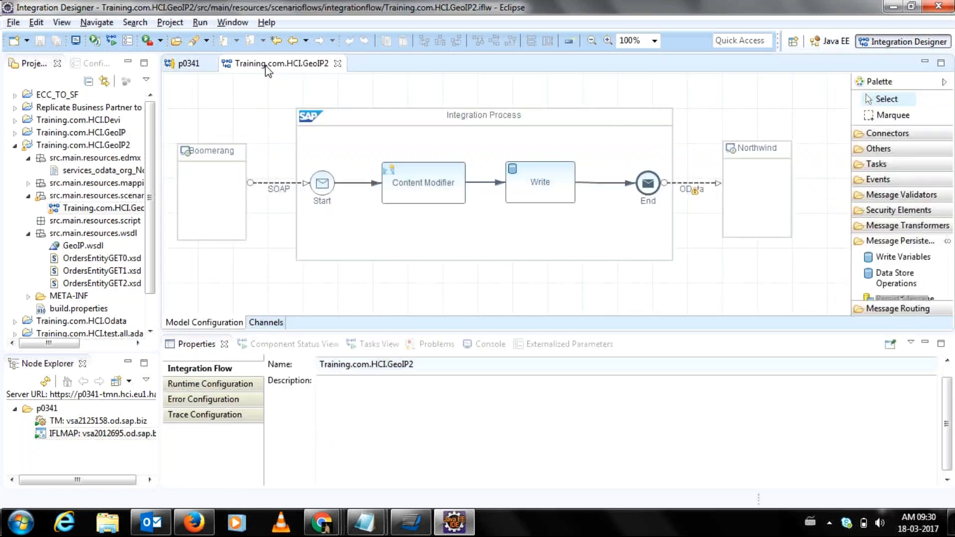
{"action": "left_click", "coordinate": [537, 188]}
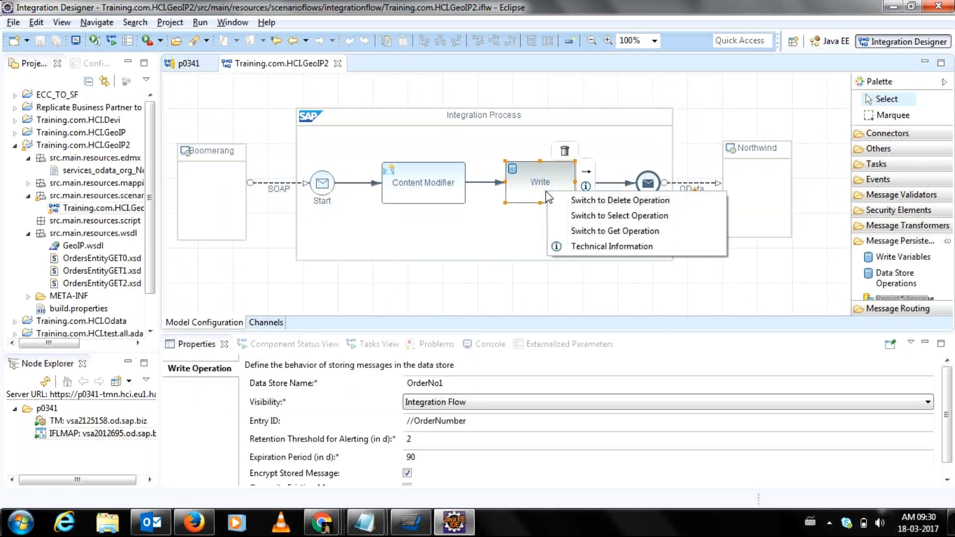
{"action": "left_click", "coordinate": [558, 231]}
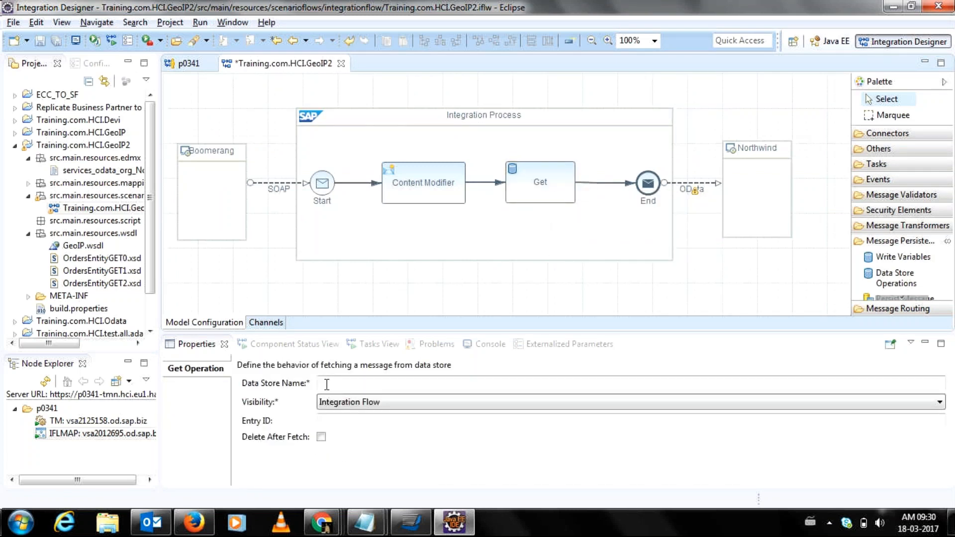
{"action": "left_click", "coordinate": [327, 385]}
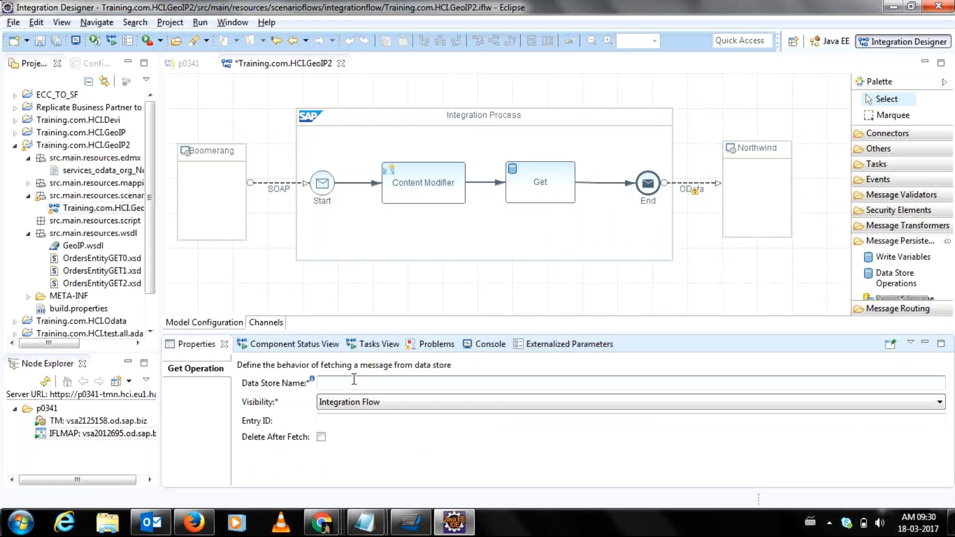
{"action": "type", "text": "Orderno"}
{"action": "key", "text": "BackSpace"}
{"action": "key", "text": "BackSpace"}
{"action": "type", "text": "No1"}
{"action": "left_click", "coordinate": [449, 288]}
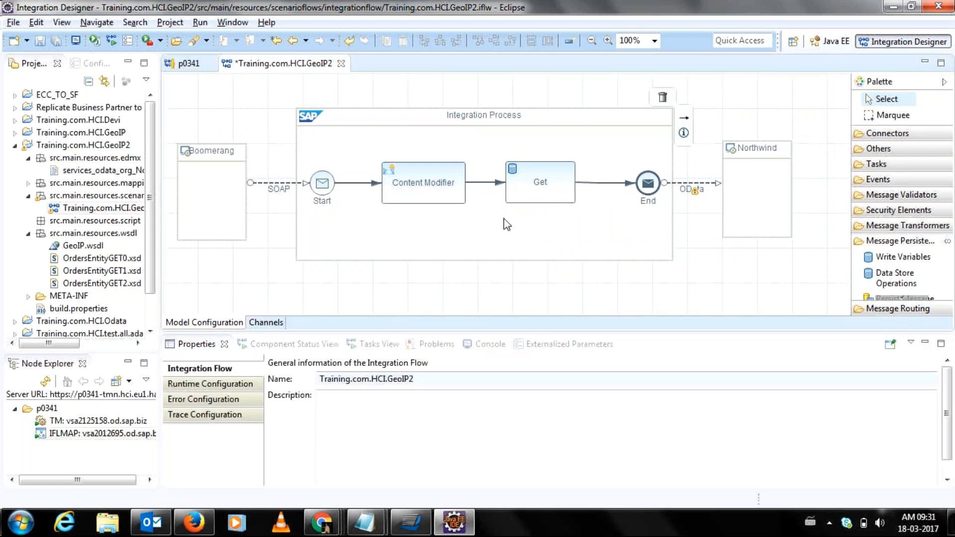
{"action": "left_click", "coordinate": [547, 199]}
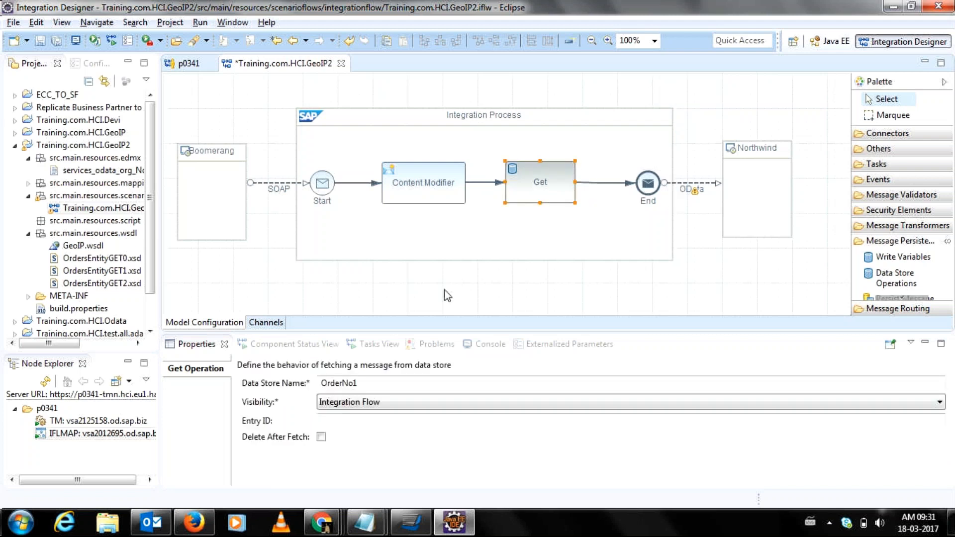
{"action": "left_click", "coordinate": [313, 382]}
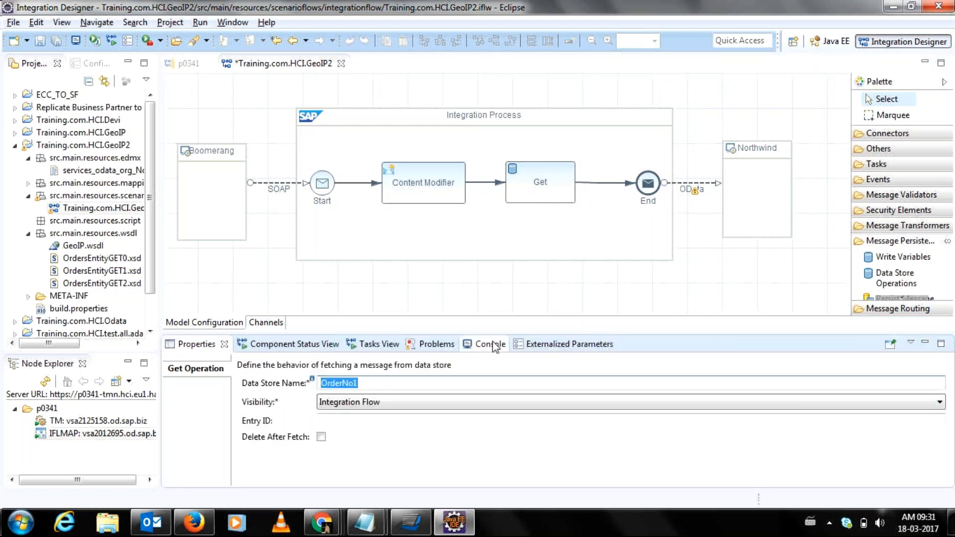
- Switch the data store step to a Delete operation, set its data store name to OrderNo1 and save the flow
{"action": "right_click", "coordinate": [533, 182]}
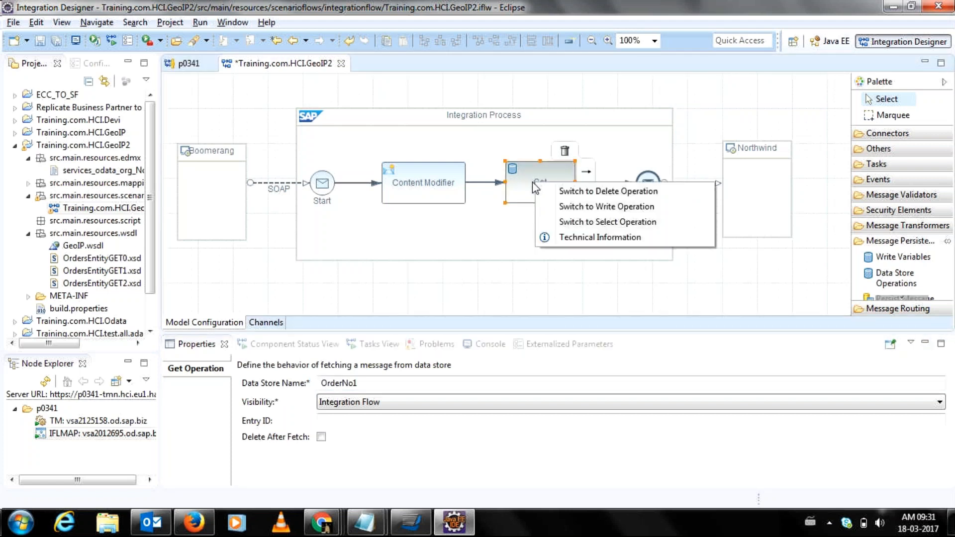
{"action": "left_click", "coordinate": [541, 191]}
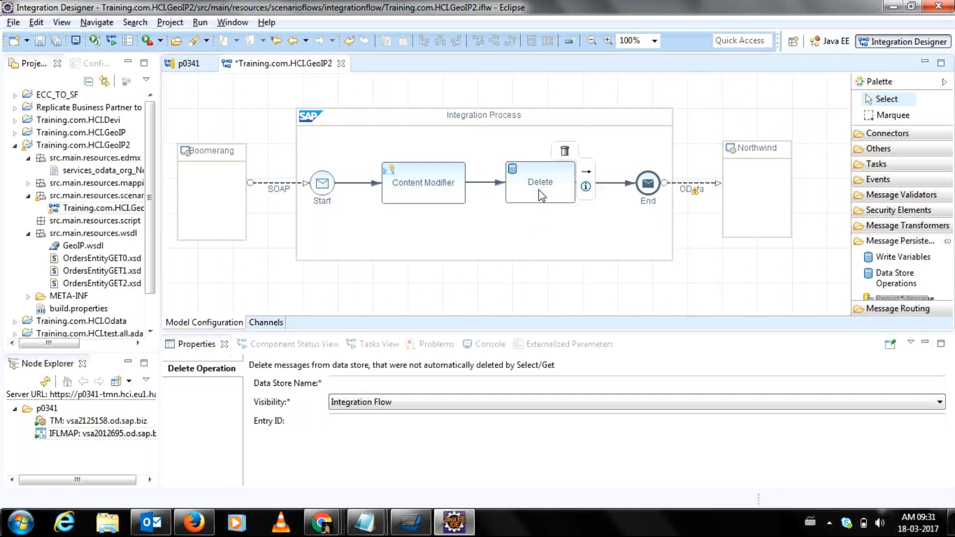
{"action": "left_click", "coordinate": [352, 382]}
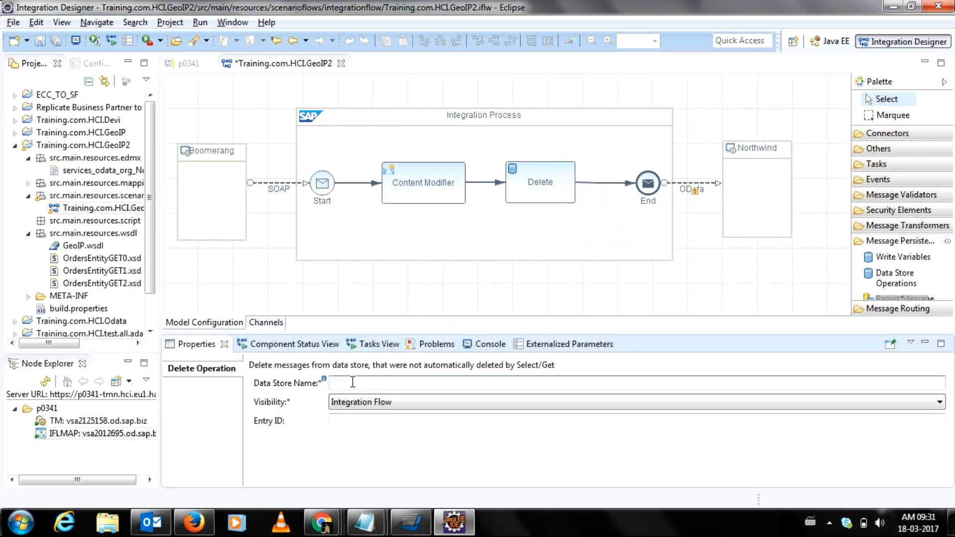
{"action": "type", "text": "OrderNo1"}
{"action": "left_click", "coordinate": [436, 293]}
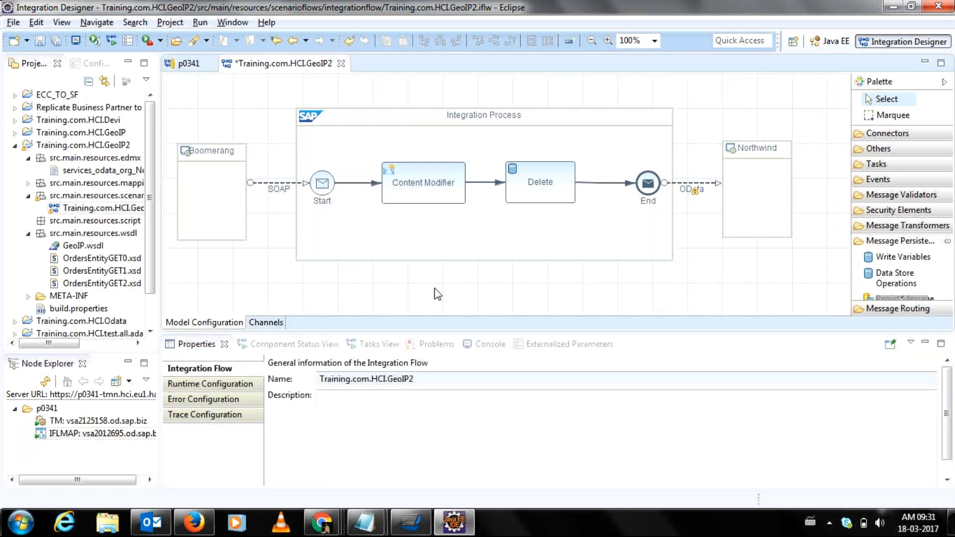
{"action": "key", "text": "ctrl+s"}
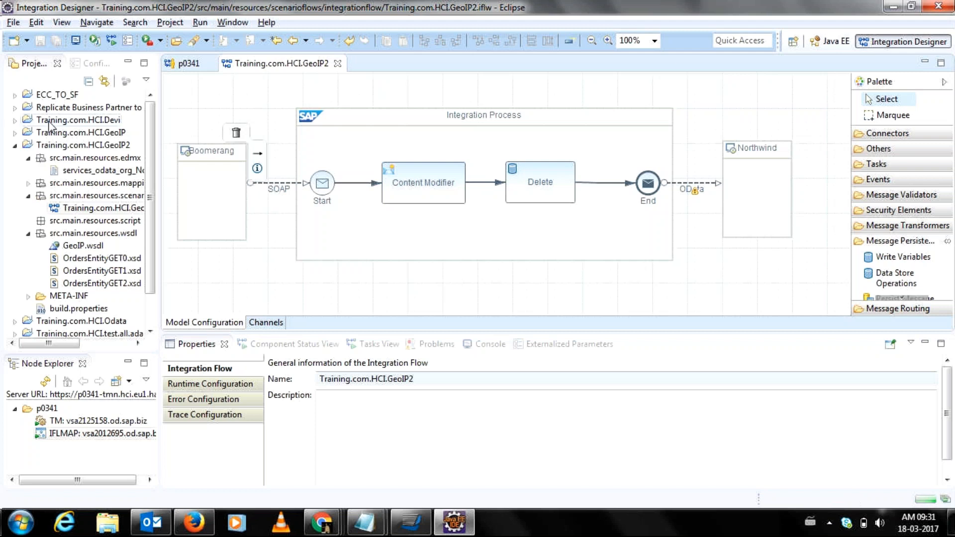
- Deploy the updated GeoIP2 integration content to the tenant with node type IFLMAP and close the deployment notice
{"action": "right_click", "coordinate": [220, 103]}
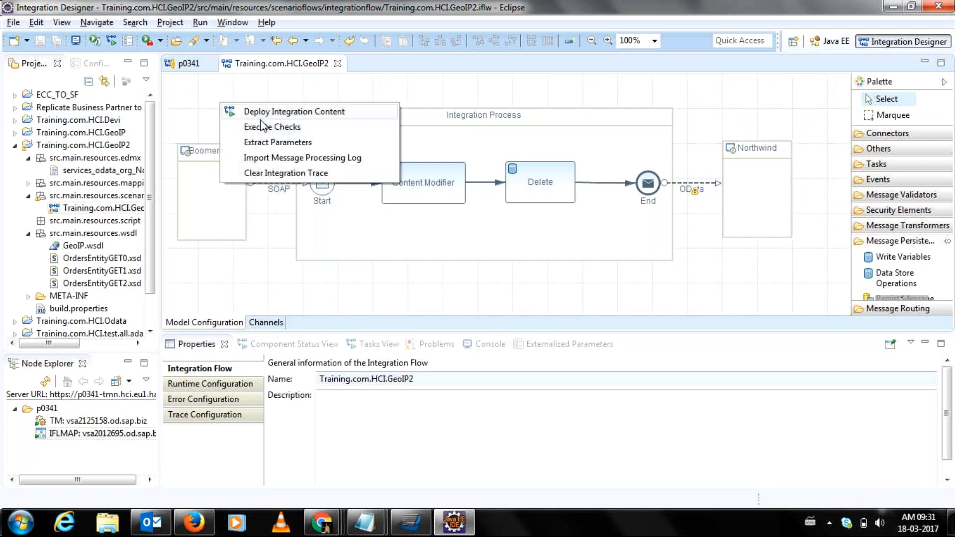
{"action": "left_click", "coordinate": [262, 112]}
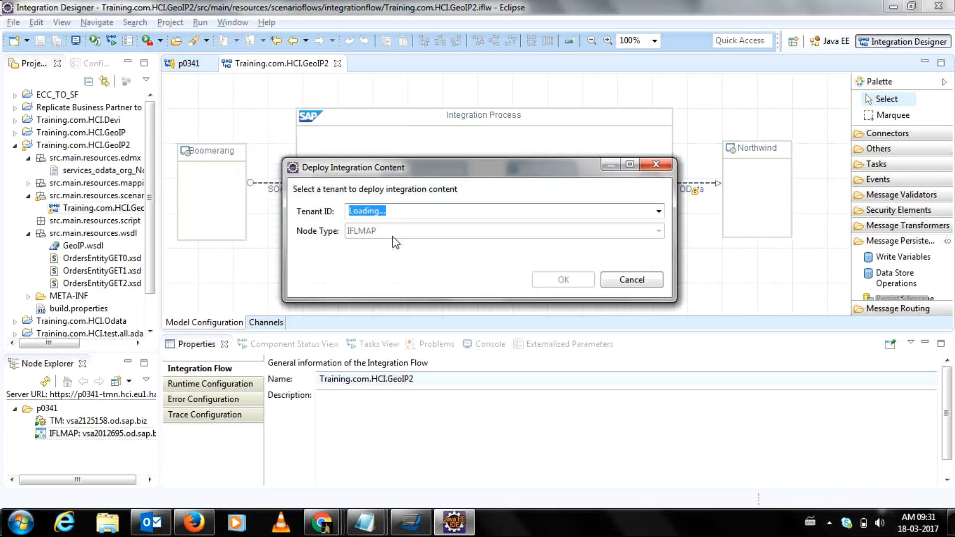
{"action": "left_click", "coordinate": [547, 282]}
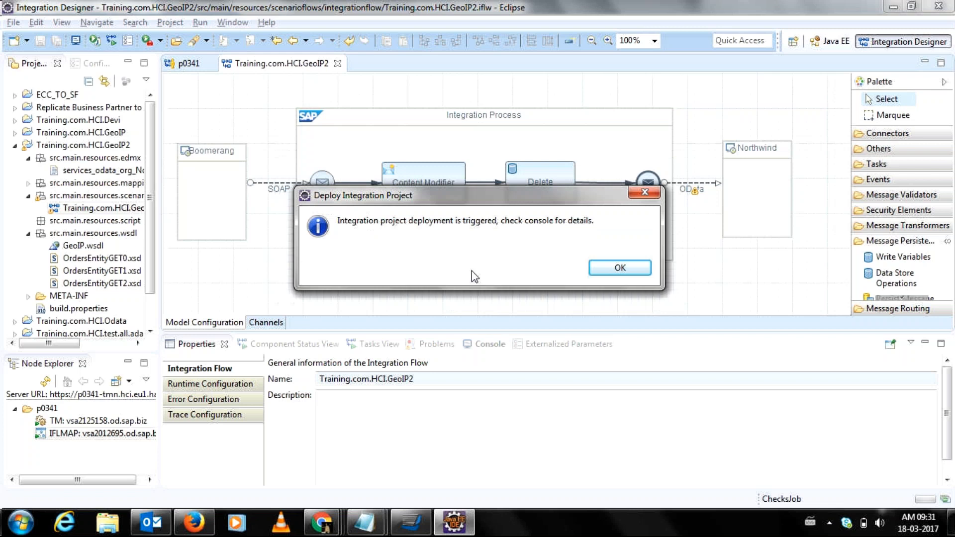
{"action": "left_click", "coordinate": [614, 268]}
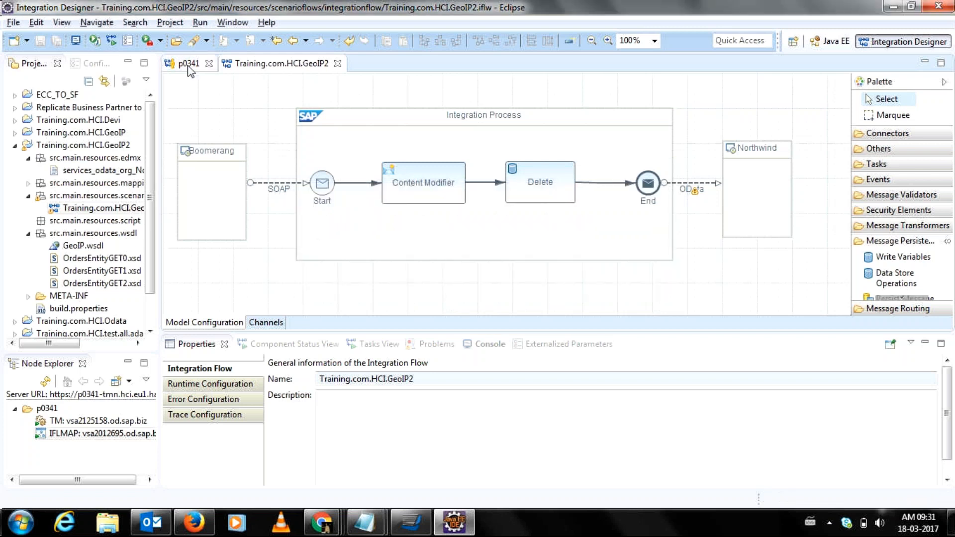
- Switch to Boomerang and send the POST request to the Northwind endpoint again
{"action": "left_click", "coordinate": [197, 63]}
{"action": "left_click", "coordinate": [266, 67]}
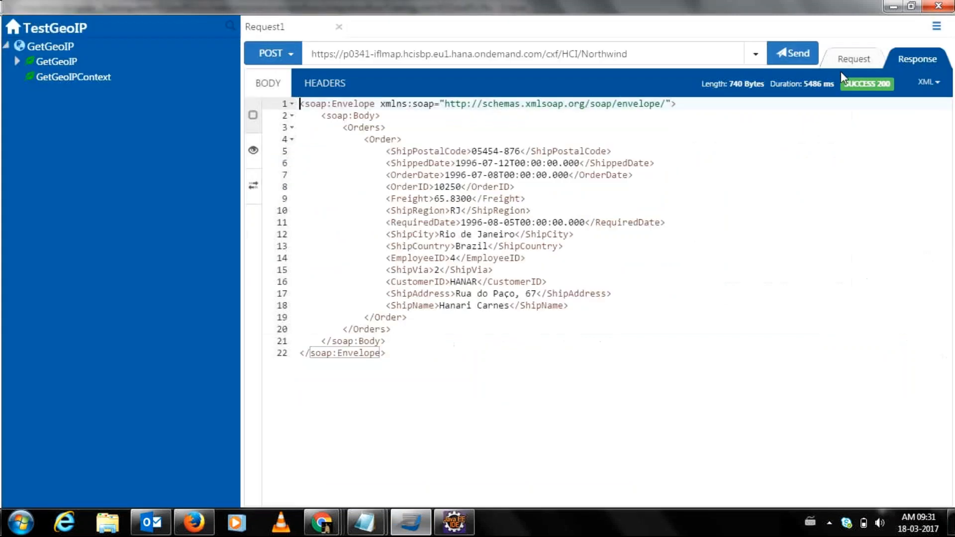
{"action": "left_click", "coordinate": [845, 62]}
{"action": "left_click", "coordinate": [792, 56]}
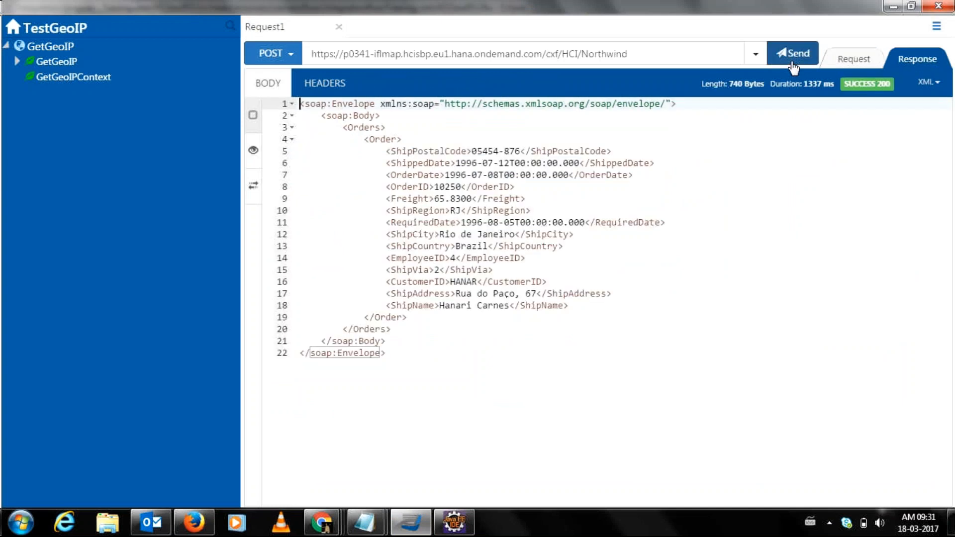
- Switch back to Eclipse, reload the list of all data stores and refresh the OrderNo1 entries to check the deletion
{"action": "left_click", "coordinate": [454, 531]}
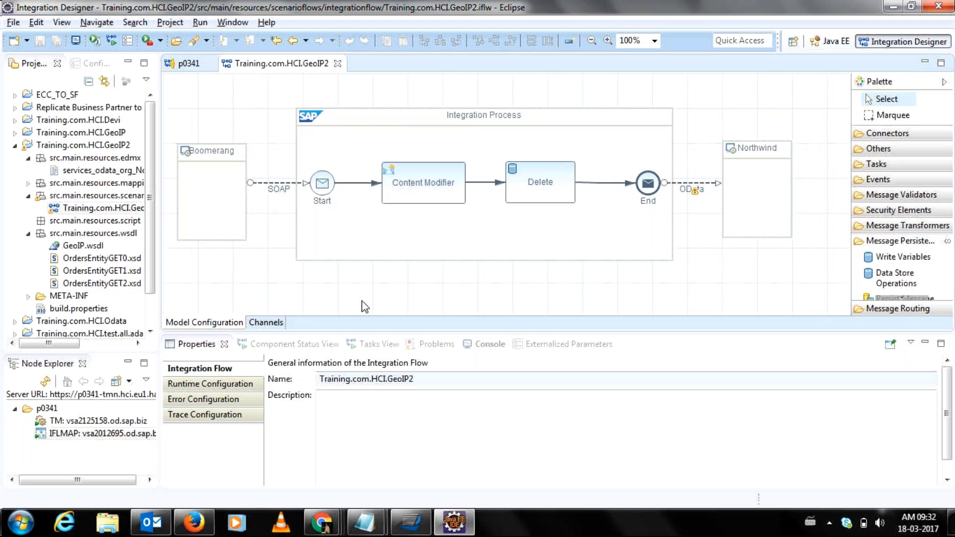
{"action": "left_click", "coordinate": [194, 68]}
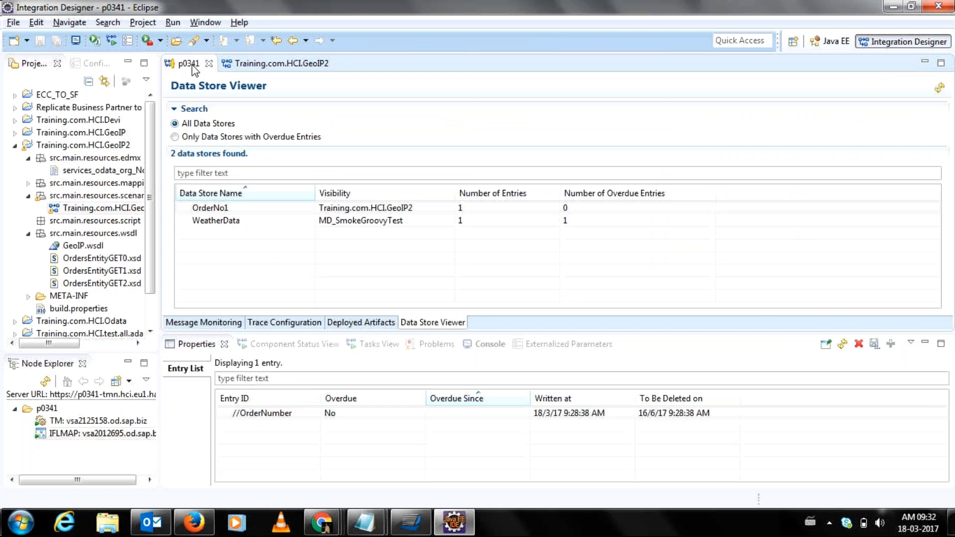
{"action": "left_click", "coordinate": [217, 138]}
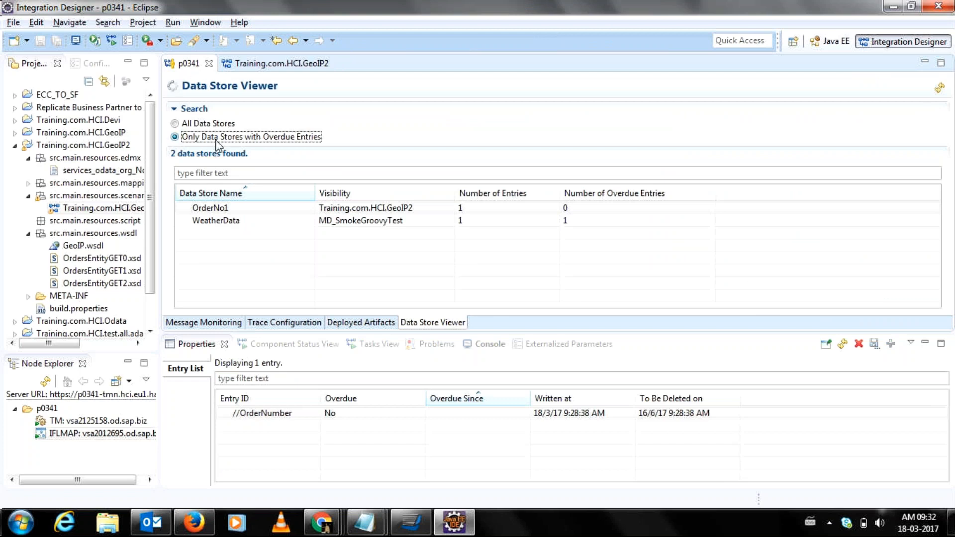
{"action": "left_click", "coordinate": [207, 124]}
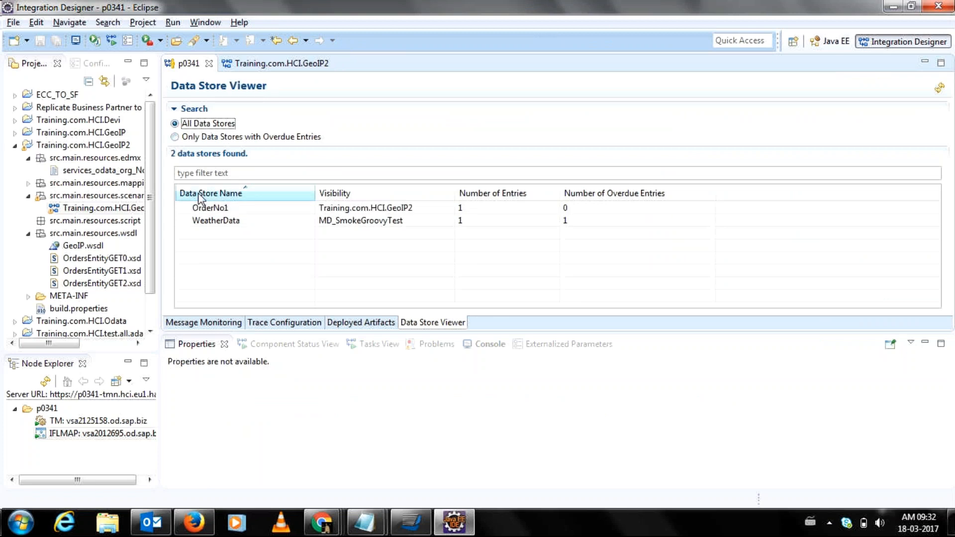
{"action": "left_click", "coordinate": [196, 208]}
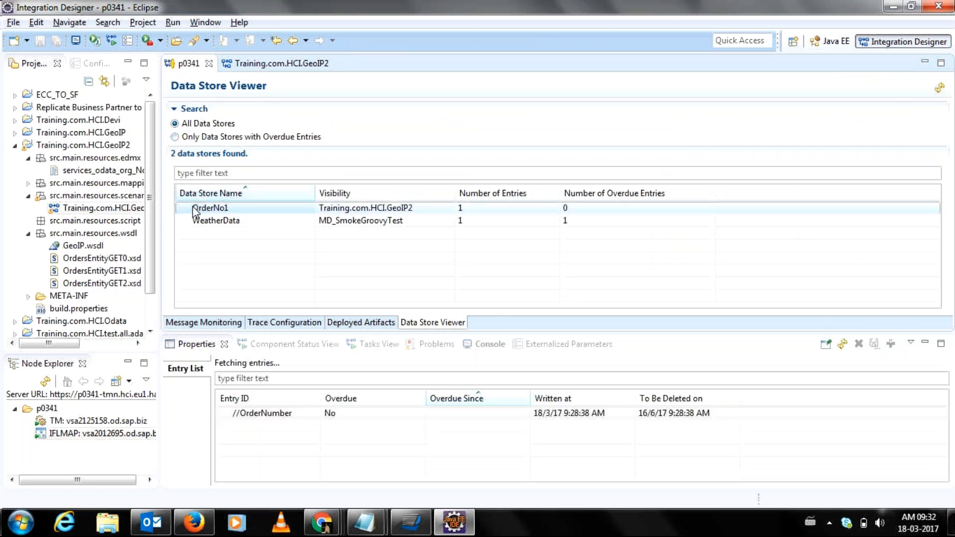
{"action": "left_click", "coordinate": [842, 344]}
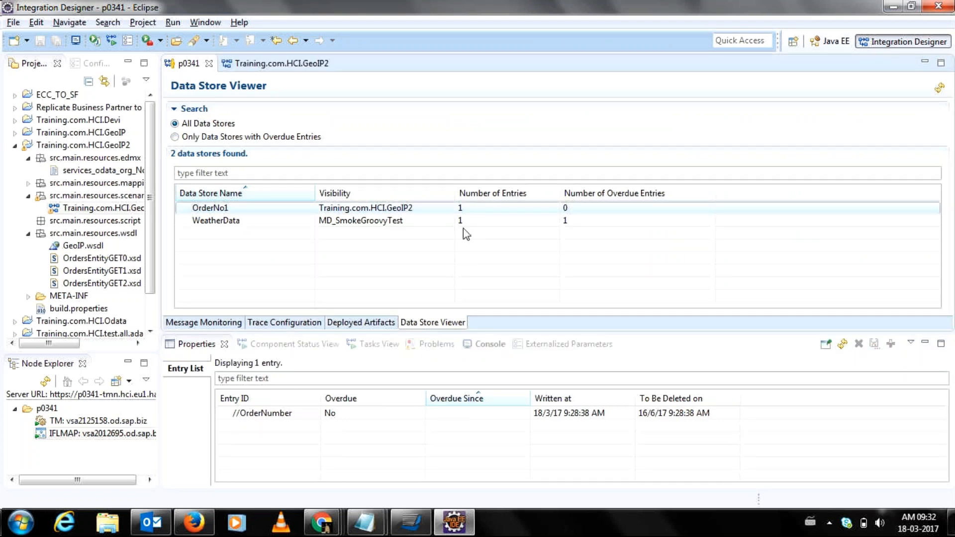
{"action": "left_click", "coordinate": [462, 209]}
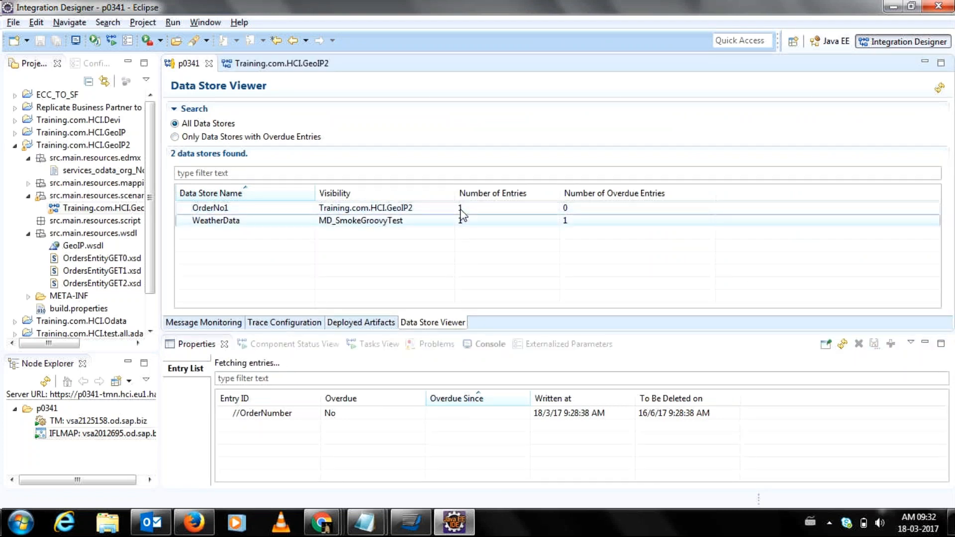
- Return to the GeoIP2 flow and examine the Delete step's alternative operations and the available message persistence elements
{"action": "left_click", "coordinate": [269, 64]}
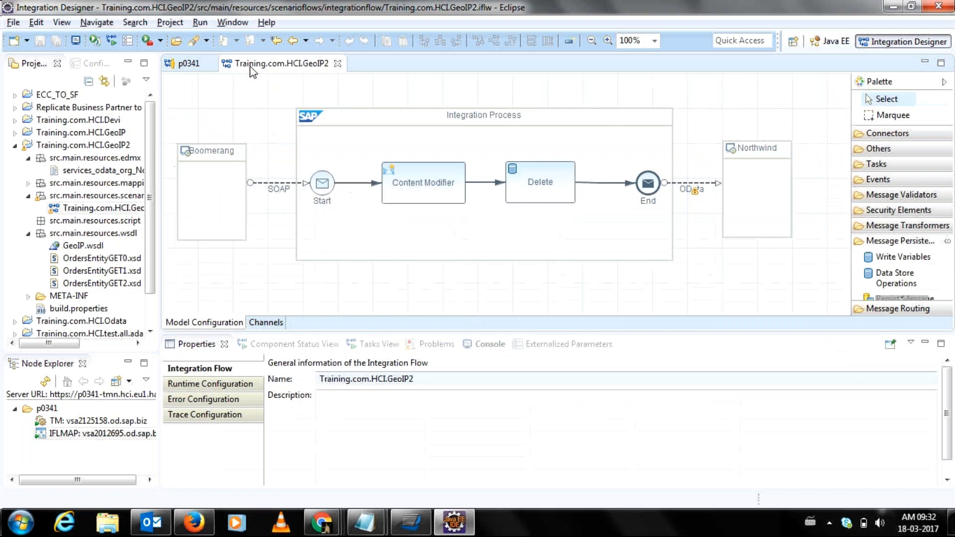
{"action": "left_click", "coordinate": [561, 185]}
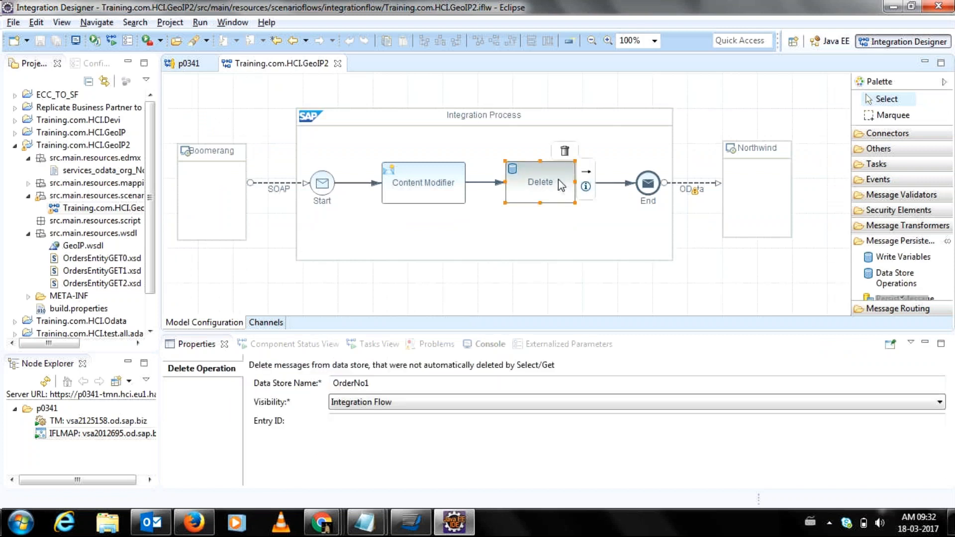
{"action": "right_click", "coordinate": [561, 185]}
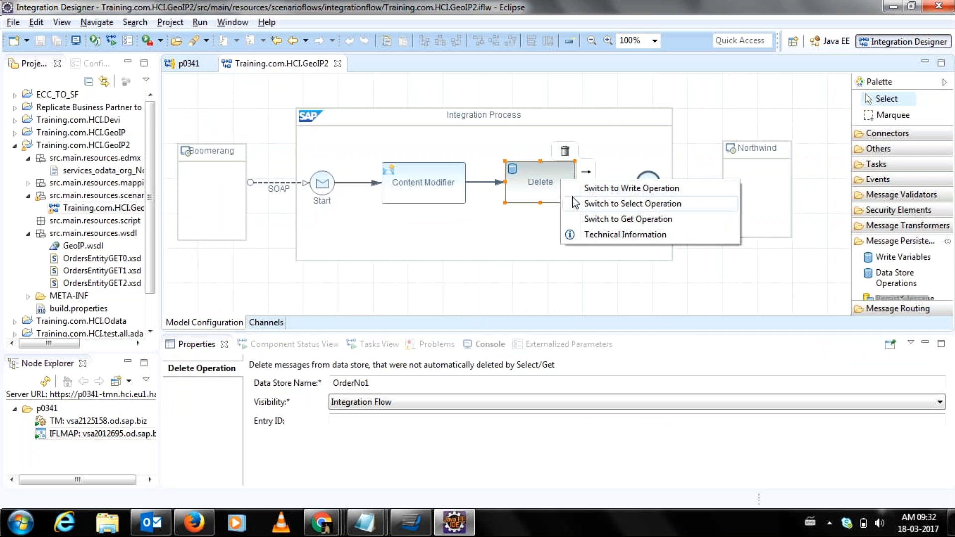
{"action": "left_click", "coordinate": [568, 264]}
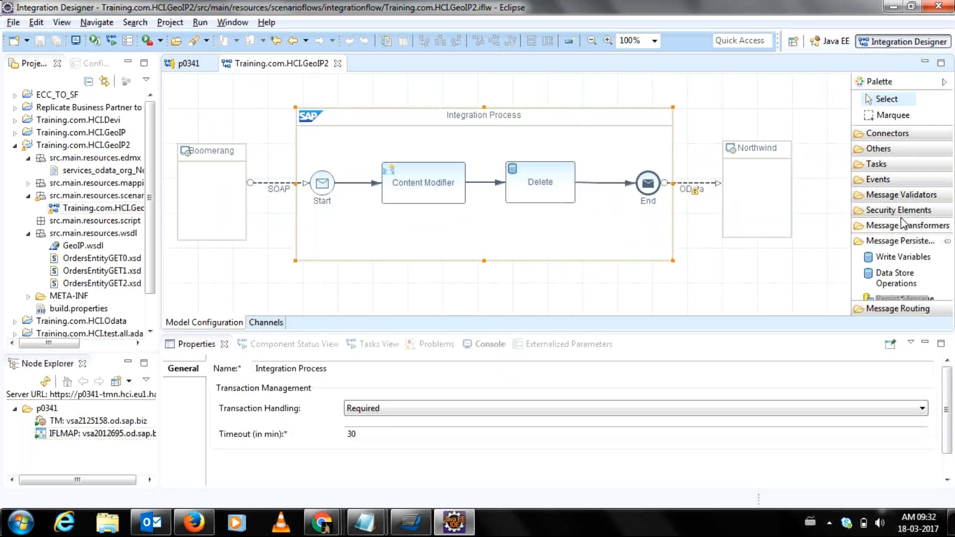
{"action": "left_click", "coordinate": [886, 241]}
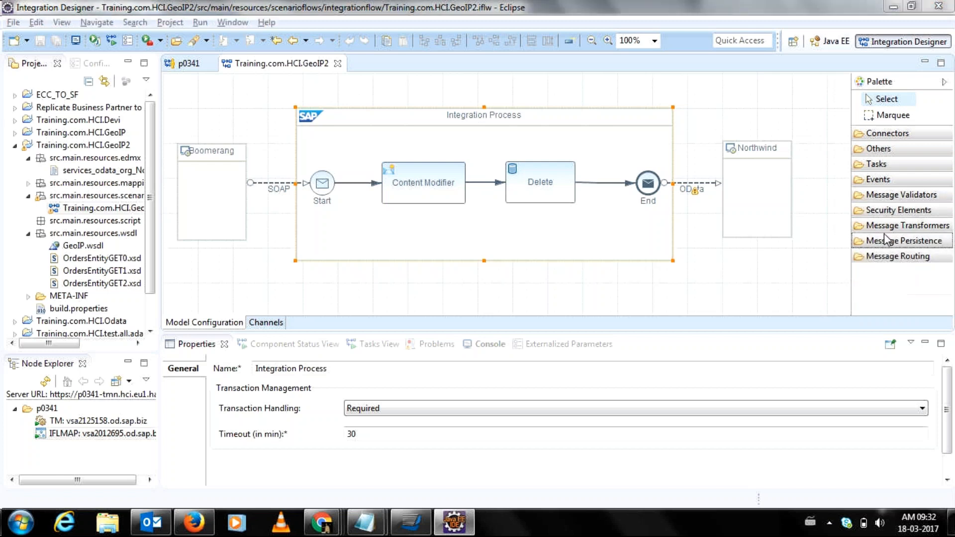
{"action": "left_click", "coordinate": [879, 243]}
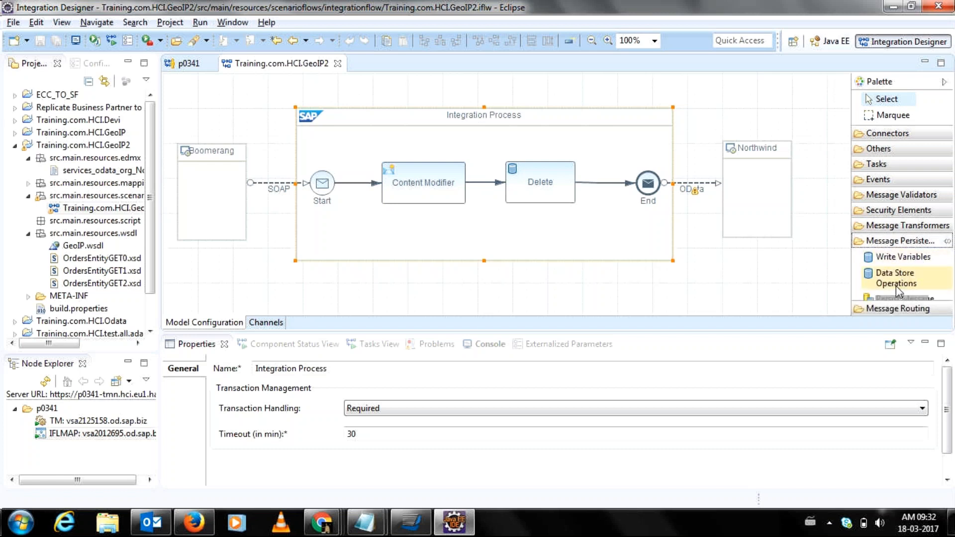
{"action": "left_click", "coordinate": [894, 299]}
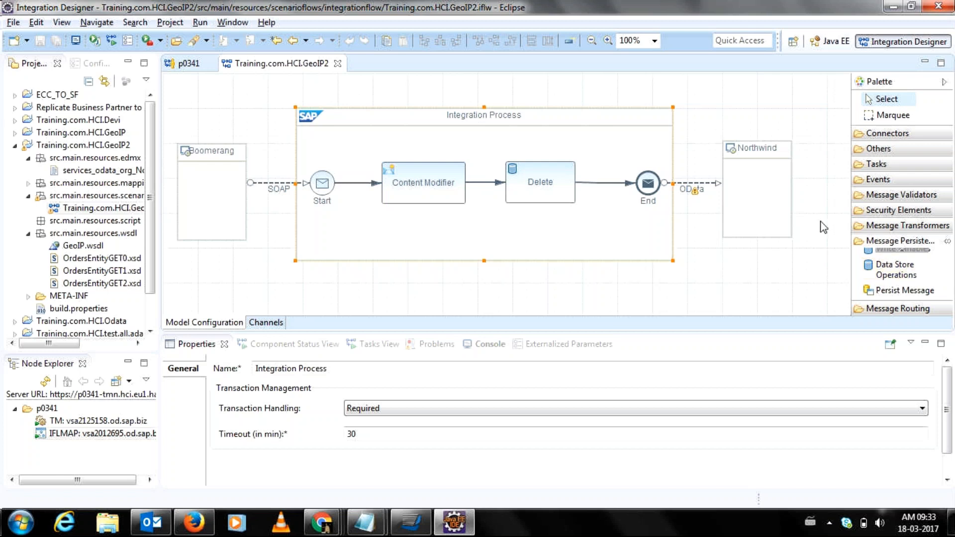
- Switch the Delete data store step to a Write operation
{"action": "left_click", "coordinate": [575, 194]}
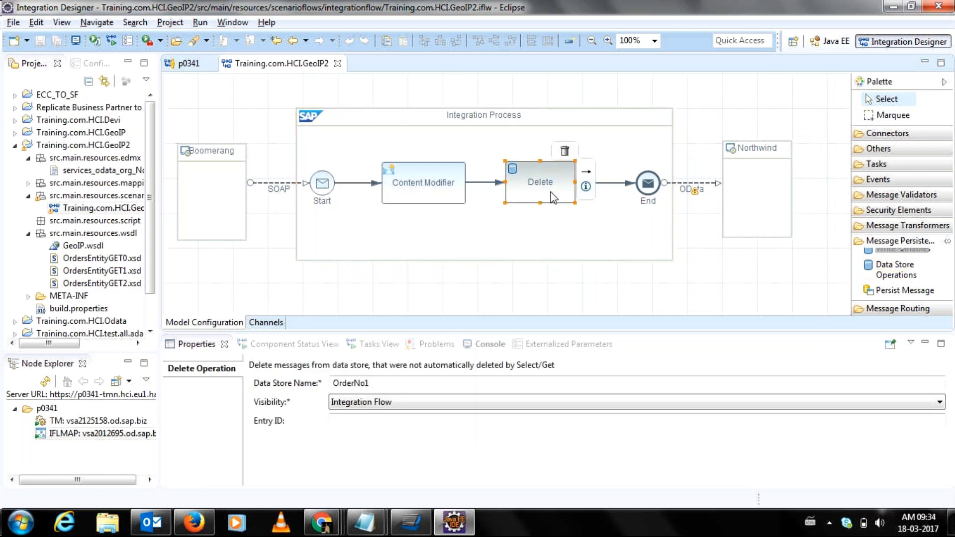
{"action": "right_click", "coordinate": [542, 197]}
{"action": "left_click", "coordinate": [549, 203]}
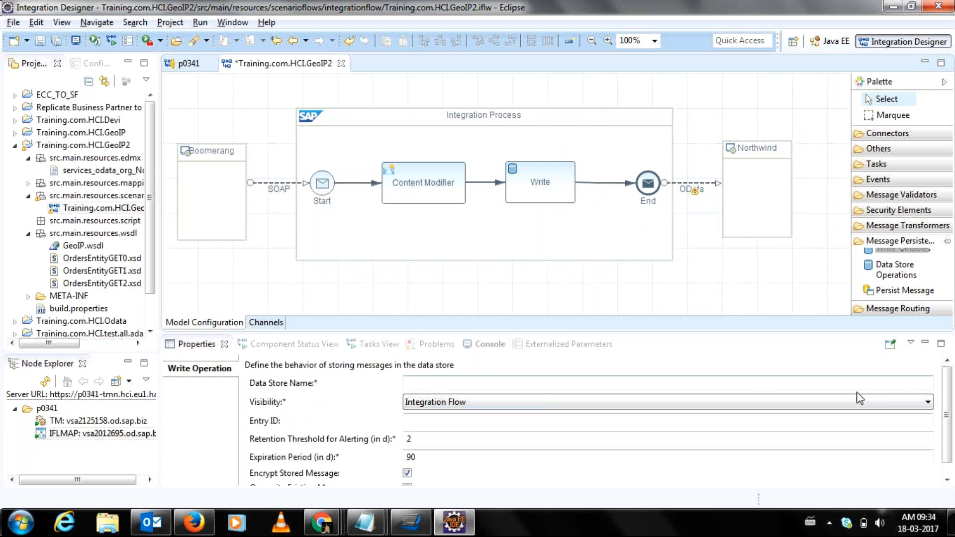
- Examine the Write step's visibility choices, Integration Flow and Global, and its remaining retention, encryption and overwrite settings
{"action": "left_click", "coordinate": [802, 407]}
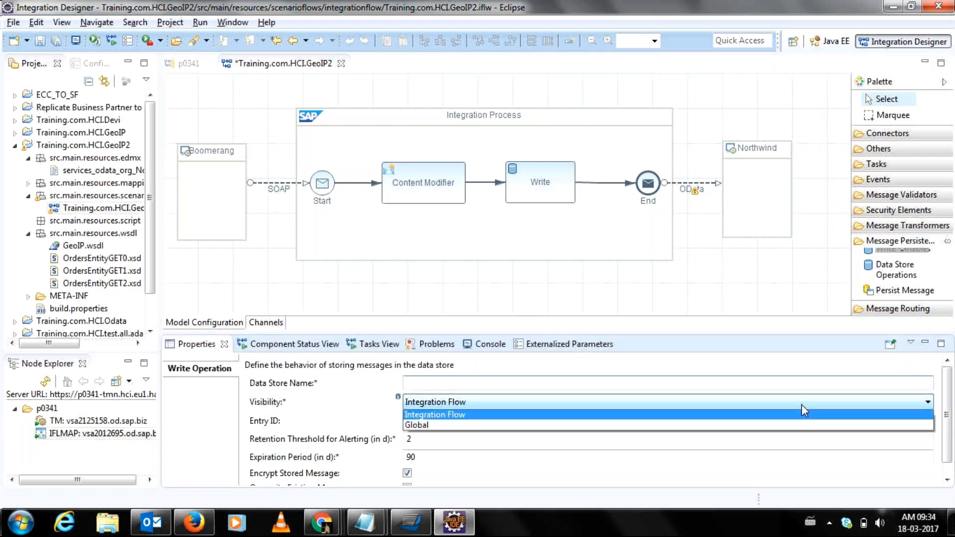
{"action": "left_click", "coordinate": [801, 404]}
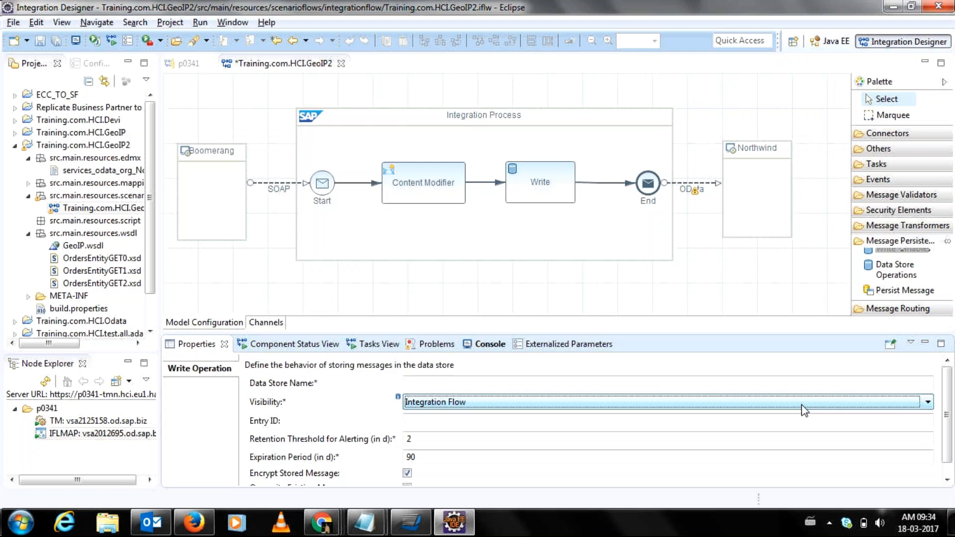
{"action": "left_click", "coordinate": [804, 407]}
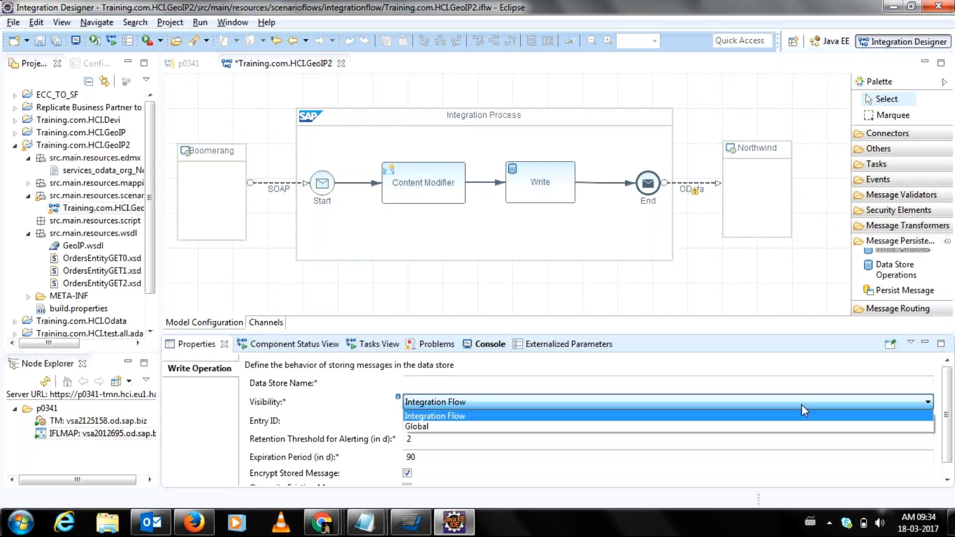
{"action": "left_click", "coordinate": [736, 388]}
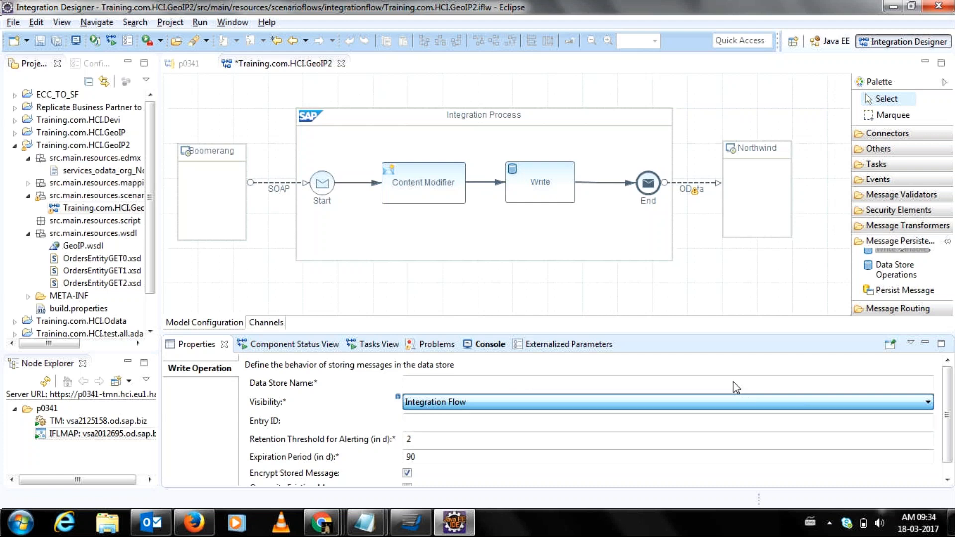
{"action": "left_click", "coordinate": [717, 403]}
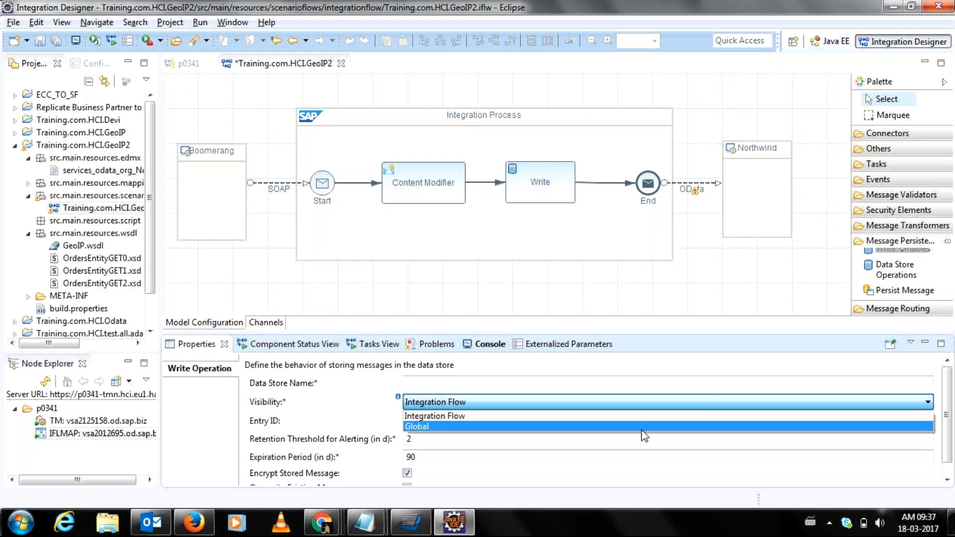
{"action": "left_click", "coordinate": [632, 381]}
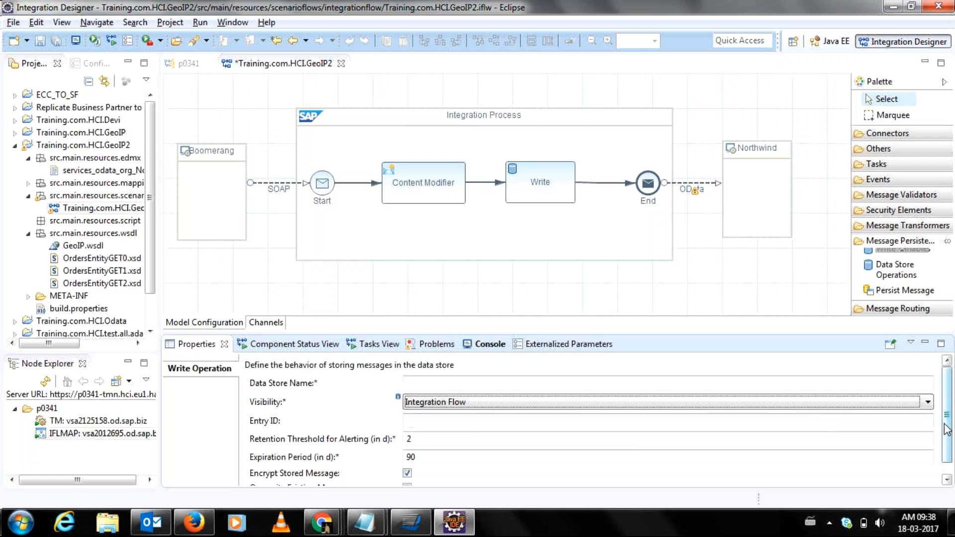
{"action": "left_click_drag", "start_coordinate": [947, 430], "coordinate": [942, 465]}
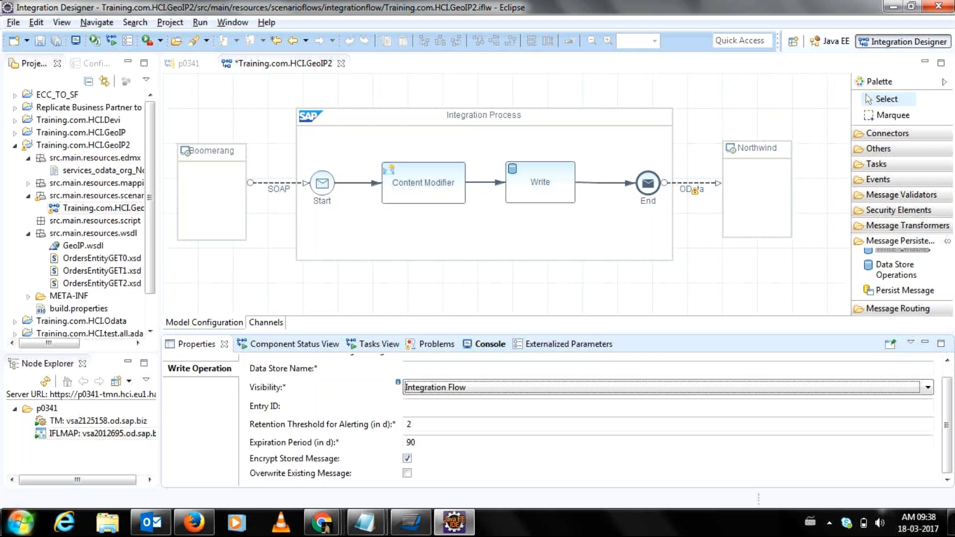
{"action": "left_click", "coordinate": [20, 522]}
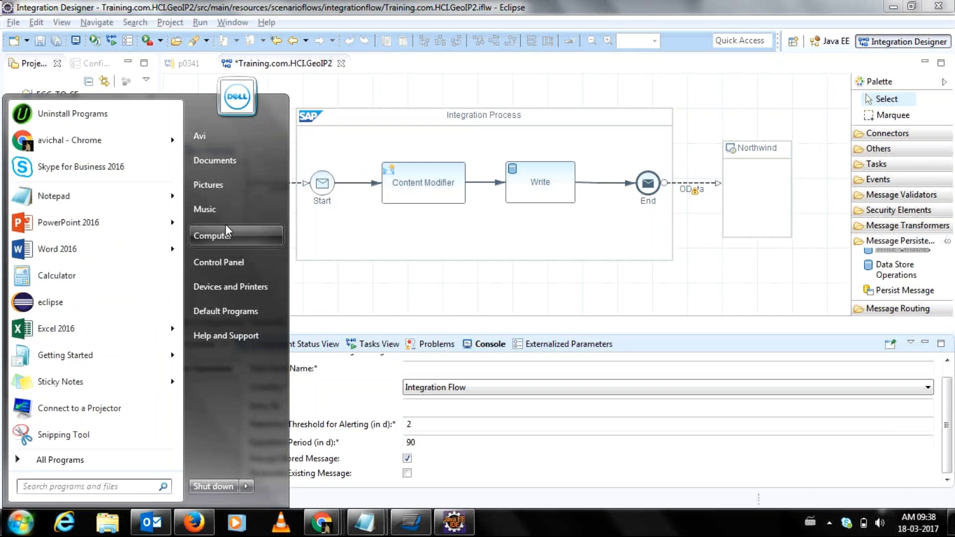
{"action": "key", "text": "Escape"}
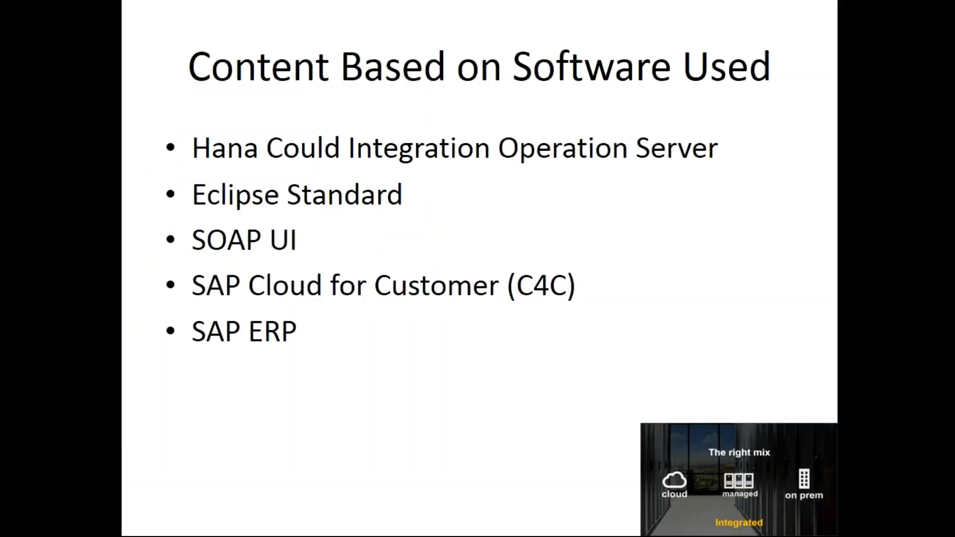
{"action": "key", "text": "Right"}
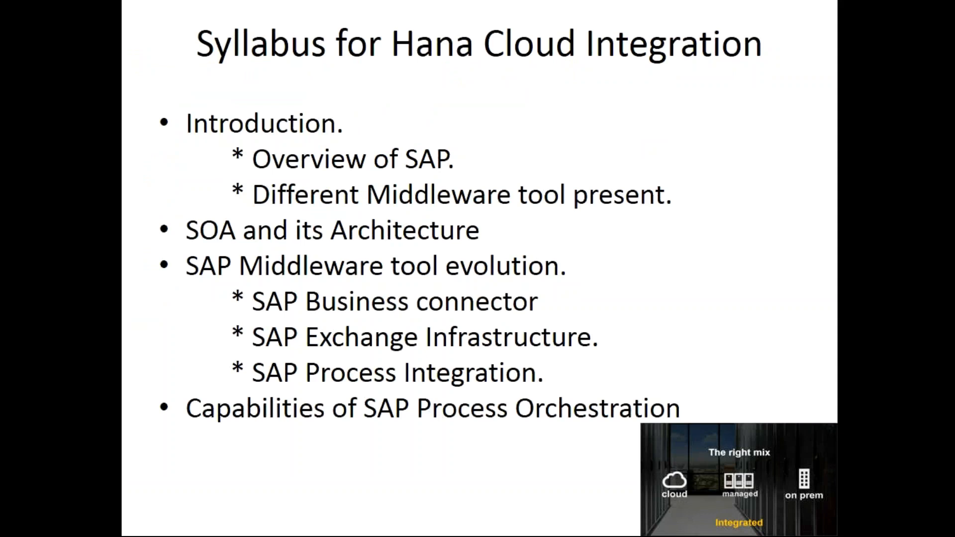
{"action": "key", "text": "Right"}
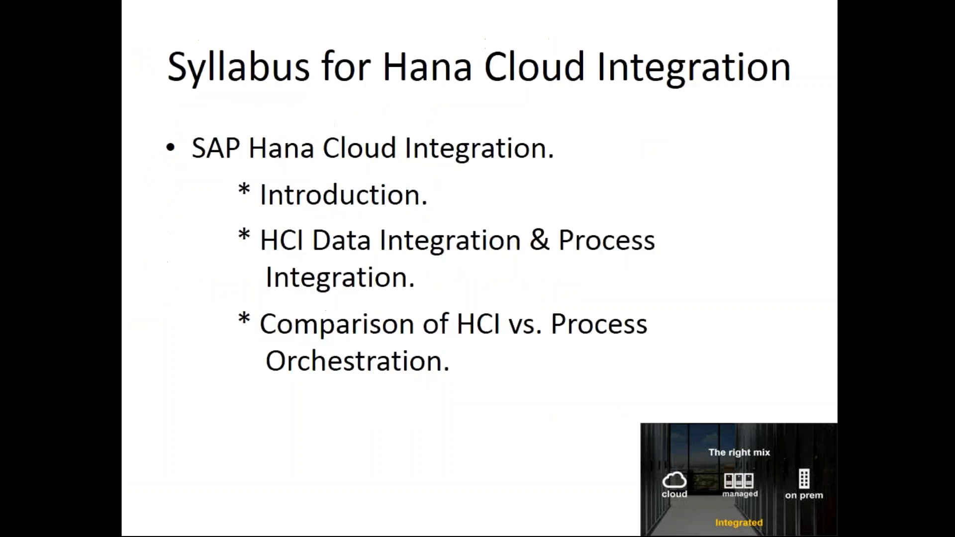